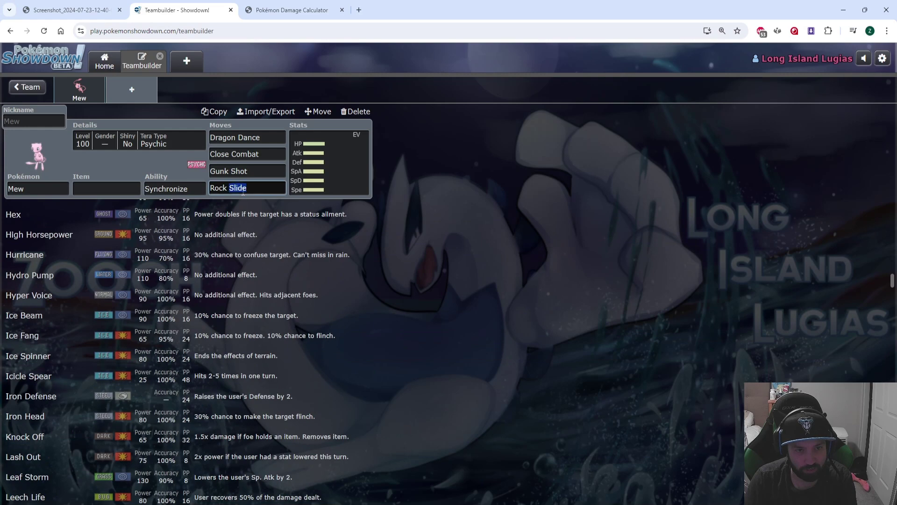
Search Mew's fourth move slot for "rock" and look through the Rock-type moves it can learn
{"action": "key", "text": "ctrl+a"}
{"action": "type", "text": "ropc"}
{"action": "key", "text": "BackSpace"}
{"action": "key", "text": "BackSpace"}
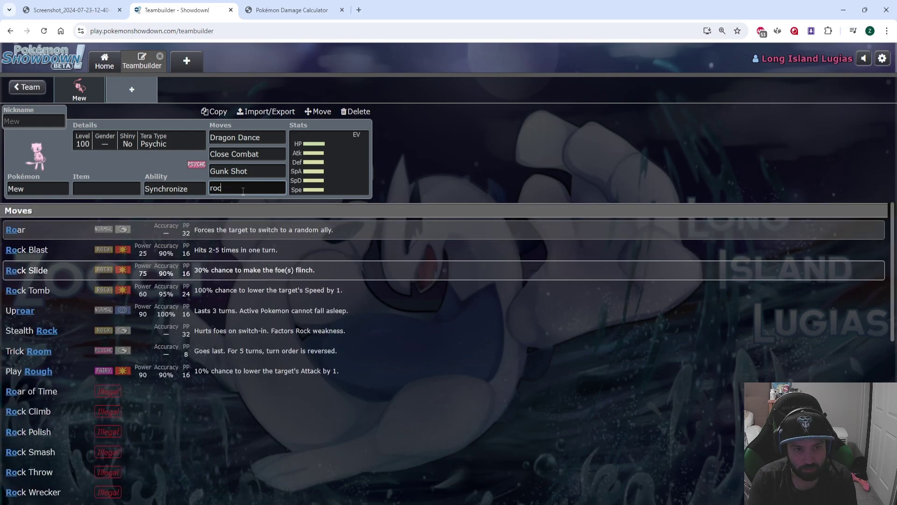
{"action": "type", "text": "ck"}
{"action": "scroll", "coordinate": [143, 258], "scroll_direction": "down", "scroll_amount": 5}
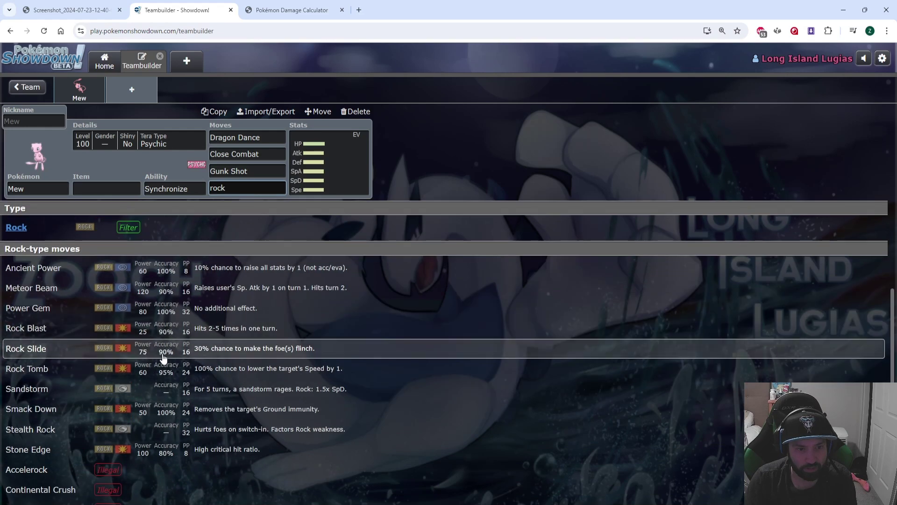
{"action": "scroll", "coordinate": [155, 351], "scroll_direction": "down", "scroll_amount": 1}
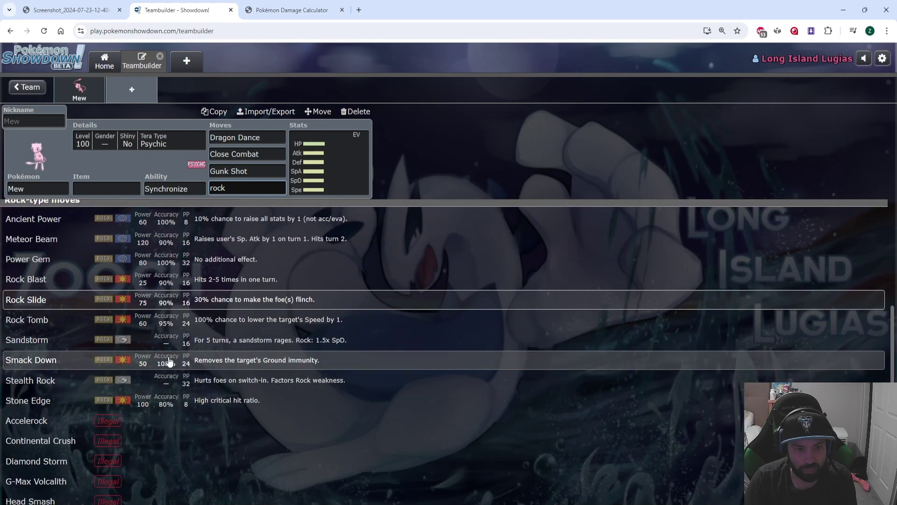
{"action": "scroll", "coordinate": [247, 260], "scroll_direction": "up", "scroll_amount": 2}
Switch to the damage calculator and give Mew 252 Attack EVs and an Adamant nature
{"action": "left_click", "coordinate": [289, 10]}
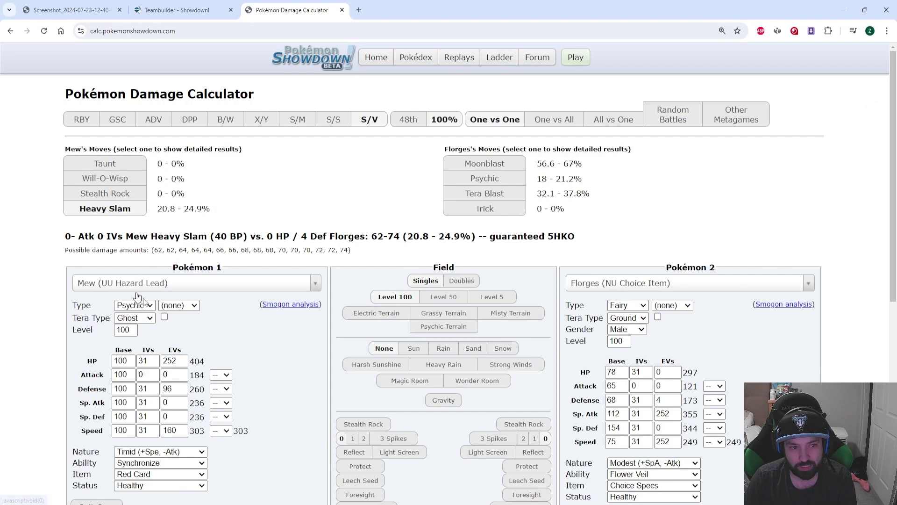
{"action": "double_click", "coordinate": [175, 374]}
{"action": "type", "text": "252"}
{"action": "left_click", "coordinate": [149, 452]}
{"action": "key", "text": "a"}
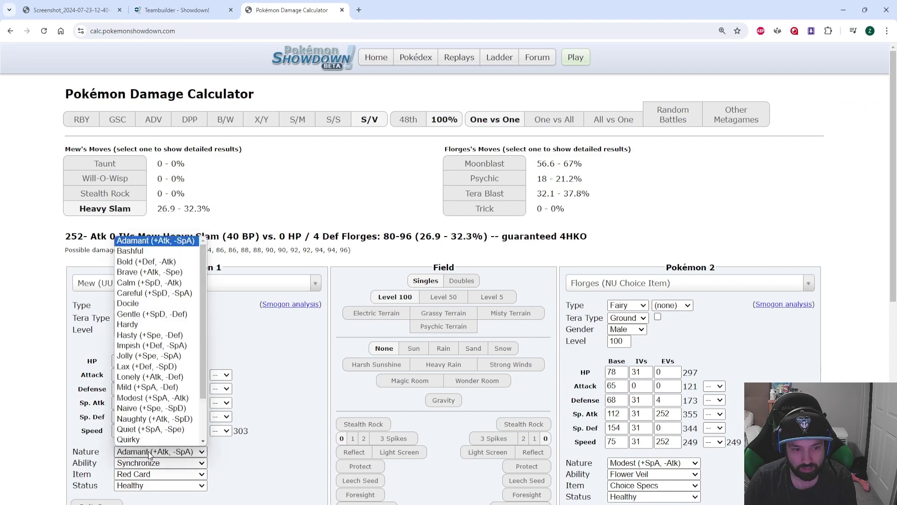
{"action": "key", "text": "Return"}
Replace Mew's Heavy Slam with Smack Down in the damage calculator
{"action": "scroll", "coordinate": [173, 397], "scroll_direction": "down", "scroll_amount": 3}
{"action": "left_click", "coordinate": [111, 459]}
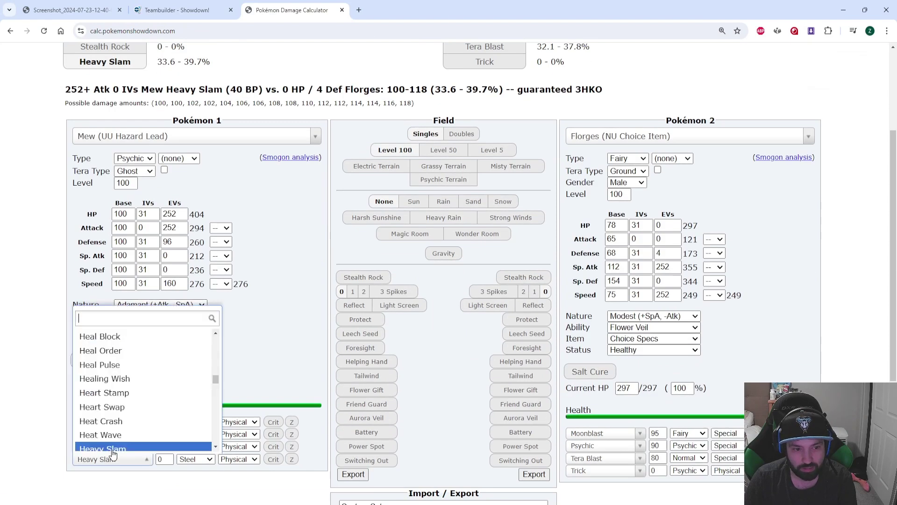
{"action": "type", "text": "smack down"}
{"action": "key", "text": "Return"}
{"action": "scroll", "coordinate": [433, 151], "scroll_direction": "up", "scroll_amount": 1}
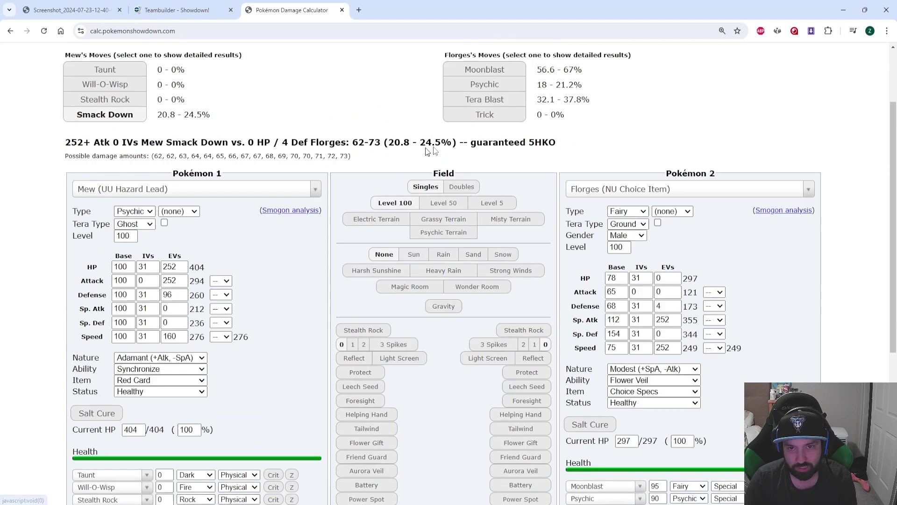
Load Talonflame's OU Defog set as the opponent and calculate Mew's Smack Down at +1 Attack
{"action": "scroll", "coordinate": [433, 151], "scroll_direction": "up", "scroll_amount": 1}
{"action": "left_click", "coordinate": [587, 227]}
{"action": "type", "text": "talonflame"}
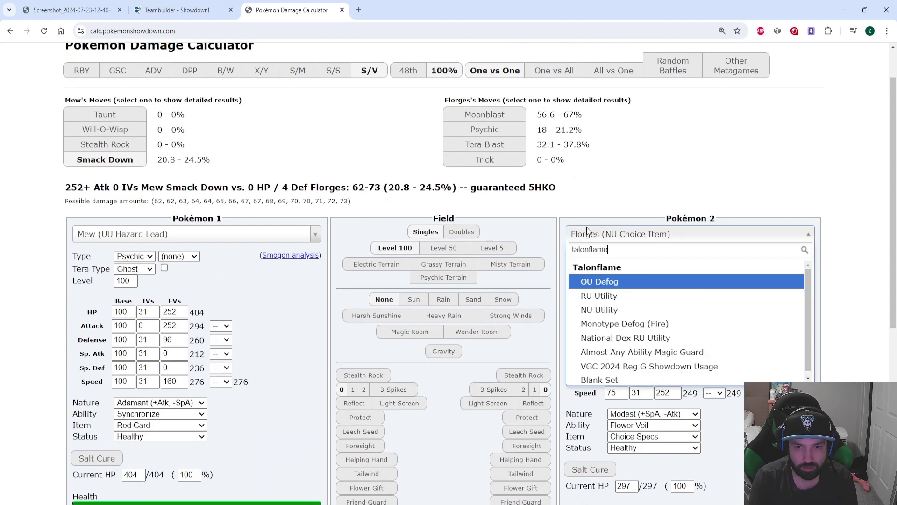
{"action": "key", "text": "Return"}
{"action": "left_click", "coordinate": [221, 325]}
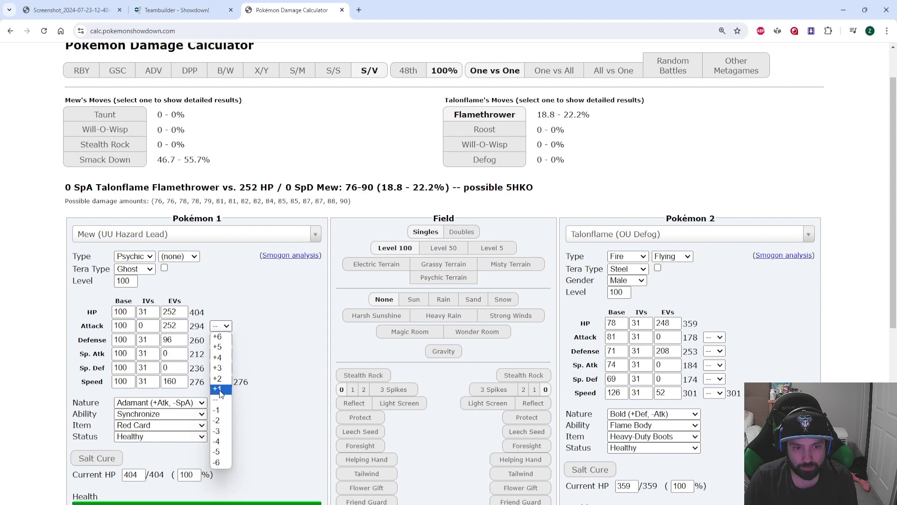
{"action": "left_click", "coordinate": [221, 390]}
{"action": "left_click", "coordinate": [126, 161]}
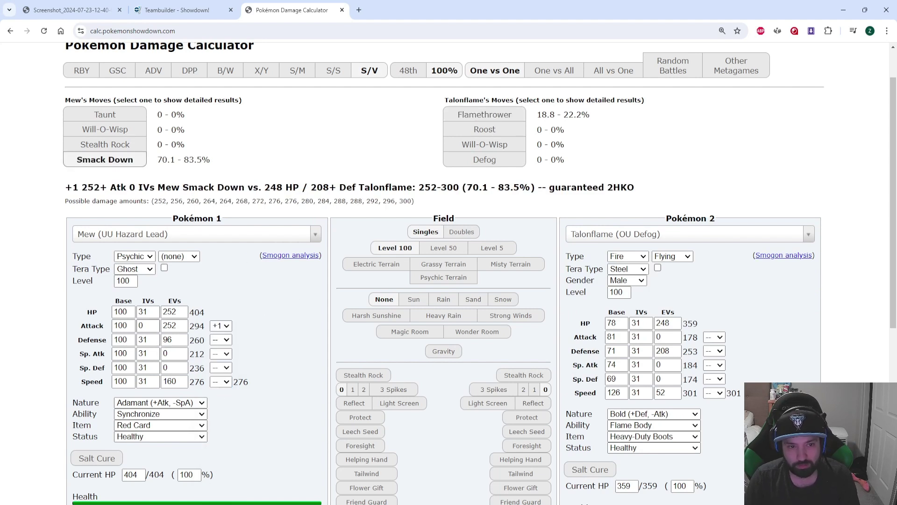
Set Mew's Attack IV to 31 and show the detailed result for Smack Down
{"action": "double_click", "coordinate": [141, 326]}
{"action": "type", "text": "31"}
{"action": "left_click", "coordinate": [104, 160]}
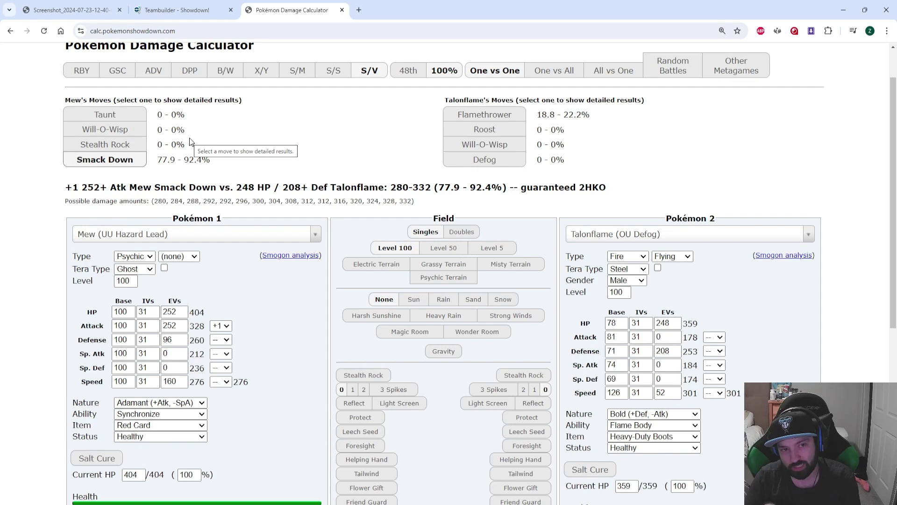
Compare both teams and their speed tiers in the matchup screenshot, then return to the damage calculator
{"action": "left_click", "coordinate": [70, 9]}
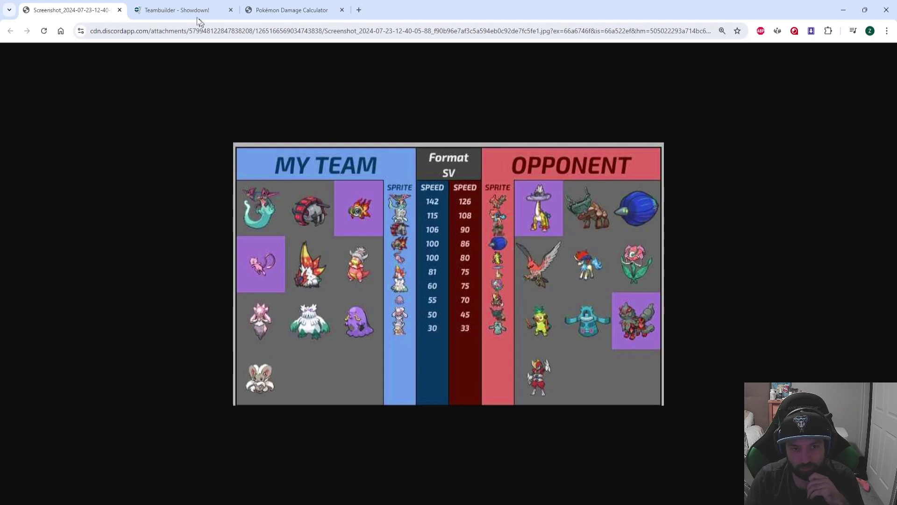
{"action": "left_click", "coordinate": [177, 10]}
{"action": "left_click", "coordinate": [107, 10]}
{"action": "left_click", "coordinate": [300, 10]}
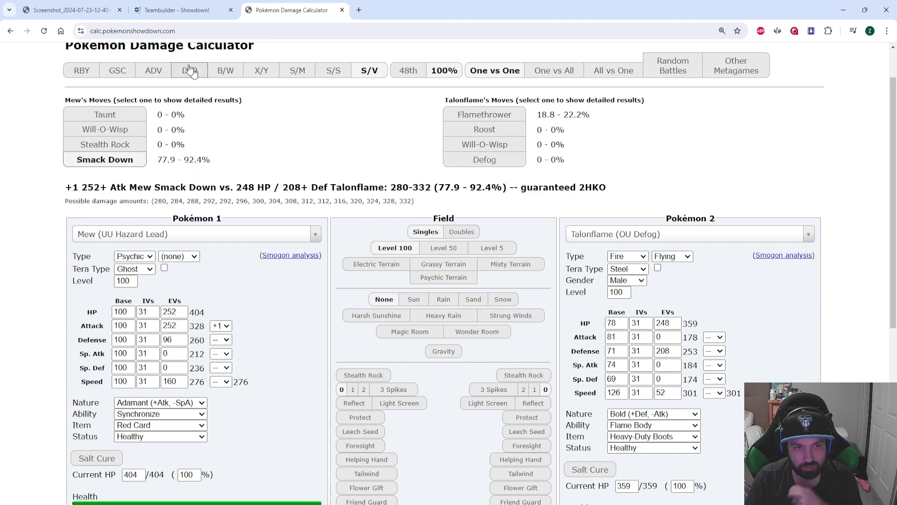
Back in the teambuilder, set Mew's fourth move to Rock Slide
{"action": "left_click", "coordinate": [178, 10]}
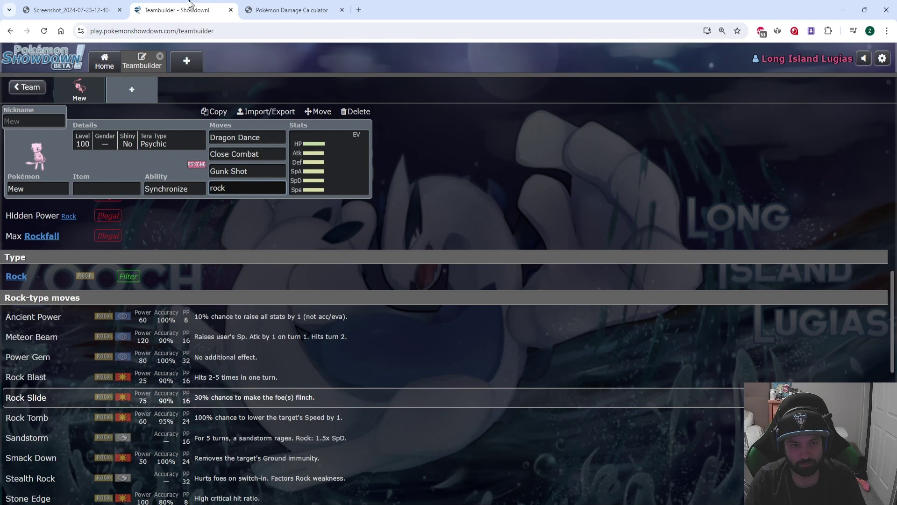
{"action": "left_click", "coordinate": [249, 187]}
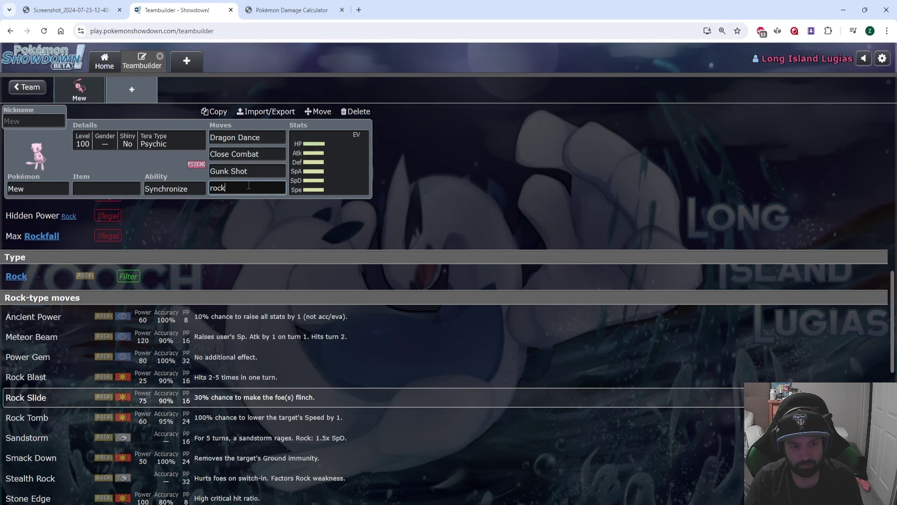
{"action": "type", "text": "sl"}
{"action": "key", "text": "Return"}
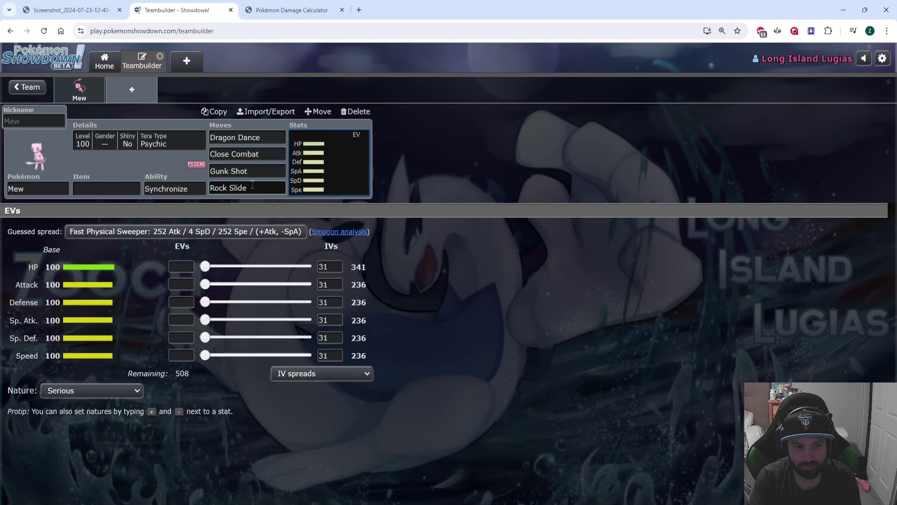
Change Mew's Tera Type to Fighting
{"action": "left_click", "coordinate": [177, 146]}
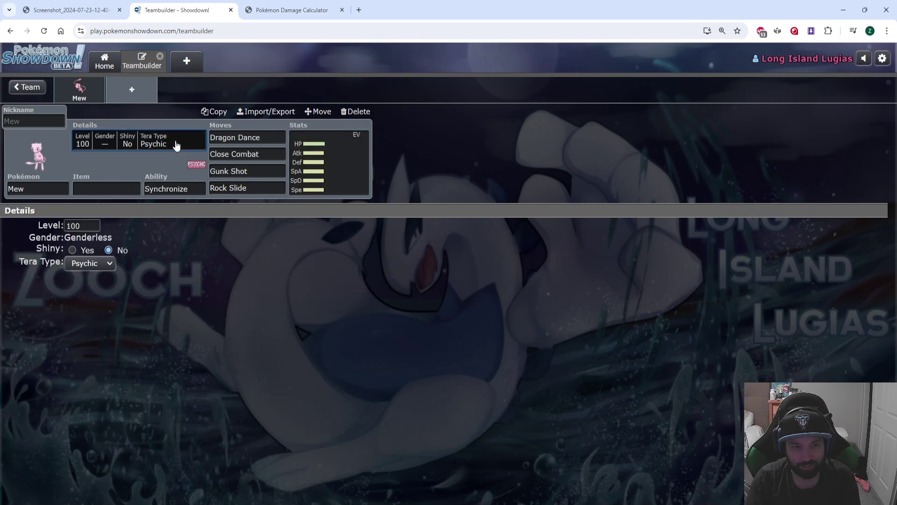
{"action": "left_click", "coordinate": [89, 263]}
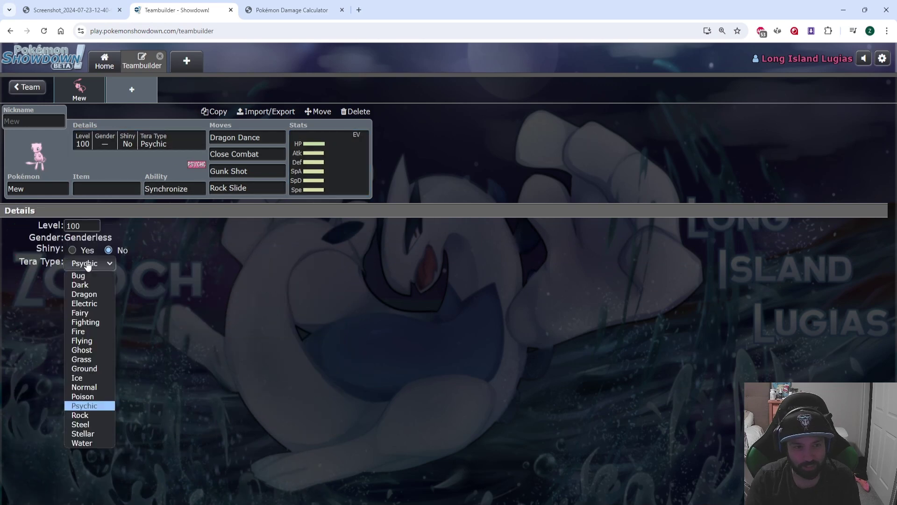
{"action": "left_click", "coordinate": [92, 320]}
Give Mew 252 Attack, 88 Speed and 168 HP EVs with an Adamant nature
{"action": "left_click", "coordinate": [344, 178]}
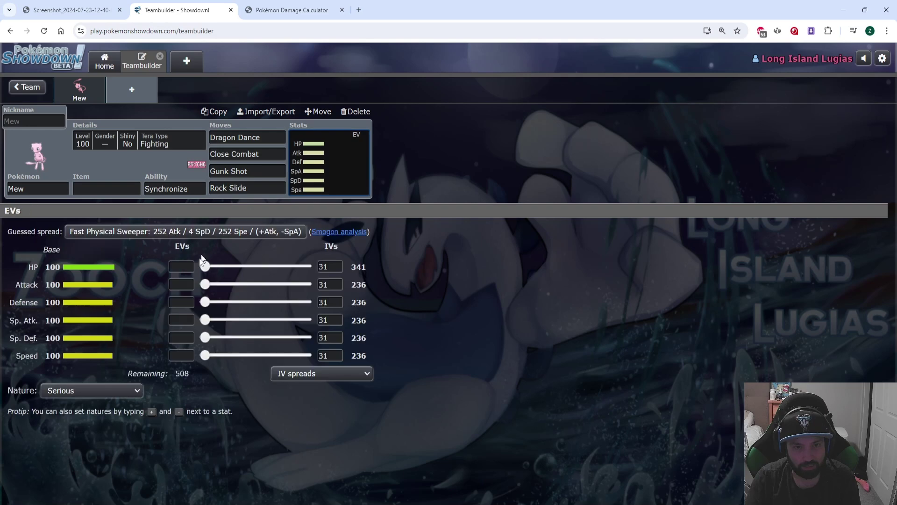
{"action": "left_click_drag", "start_coordinate": [206, 285], "coordinate": [306, 284]}
{"action": "left_click", "coordinate": [107, 392]}
{"action": "key", "text": "a"}
{"action": "key", "text": "Return"}
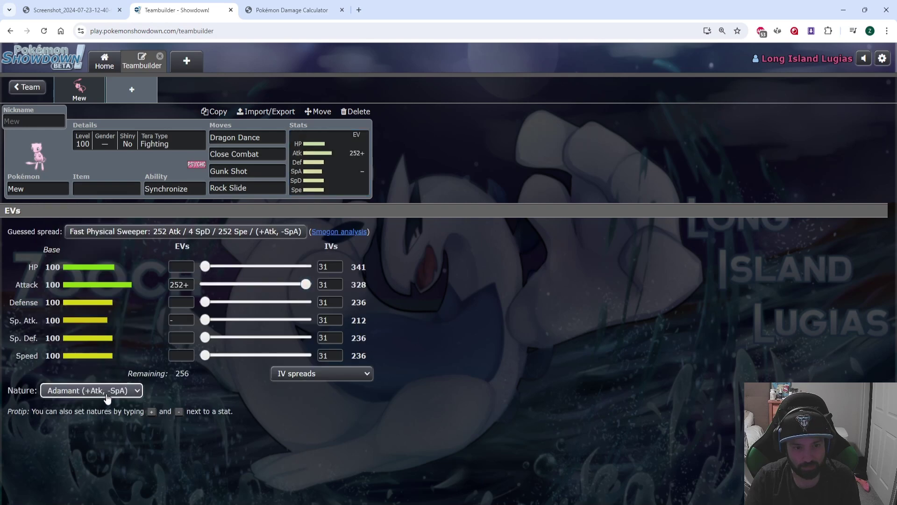
{"action": "left_click_drag", "start_coordinate": [206, 355], "coordinate": [240, 357]}
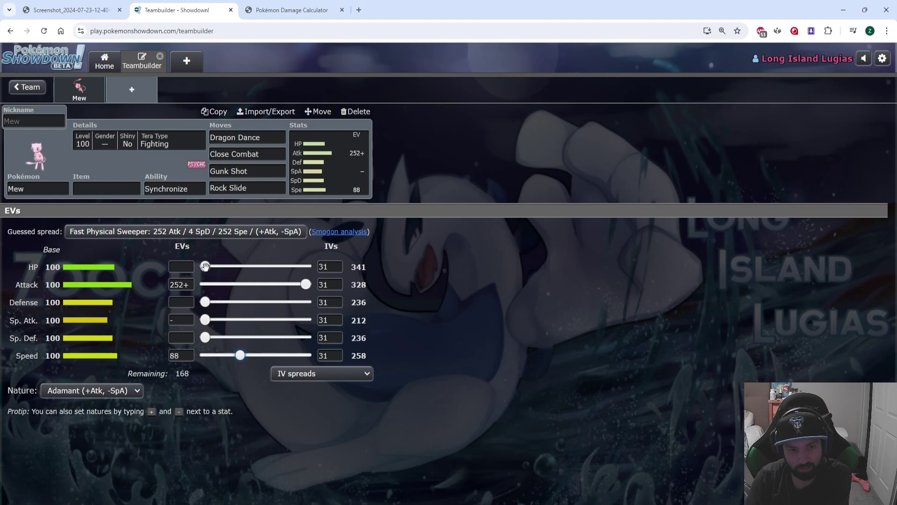
{"action": "left_click_drag", "start_coordinate": [205, 266], "coordinate": [273, 266]}
Open the export text of Mew's set and try to copy it
{"action": "left_click", "coordinate": [278, 111]}
{"action": "right_click", "coordinate": [99, 256]}
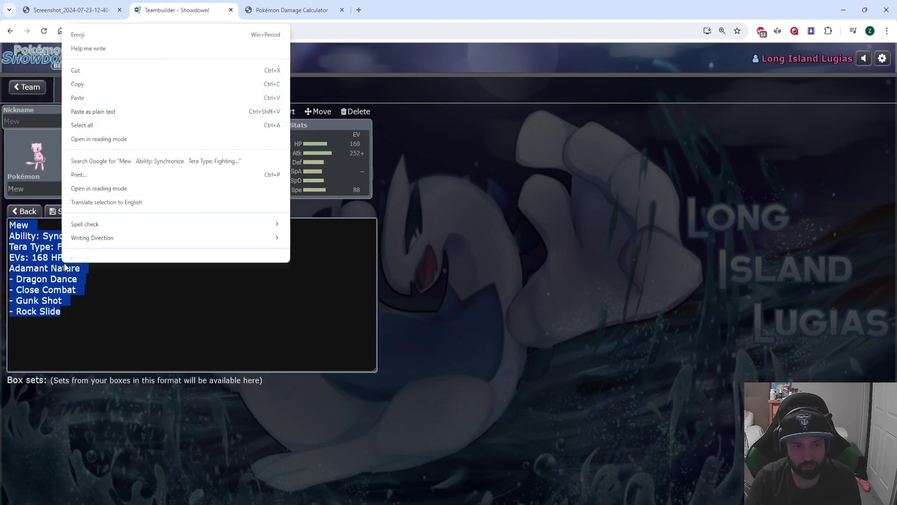
{"action": "left_click", "coordinate": [79, 86]}
Paste and import the Slither Wing set into the damage calculator and load it as Pokémon 1
{"action": "key", "text": "ctrl+Tab"}
{"action": "scroll", "coordinate": [528, 305], "scroll_direction": "down", "scroll_amount": 5}
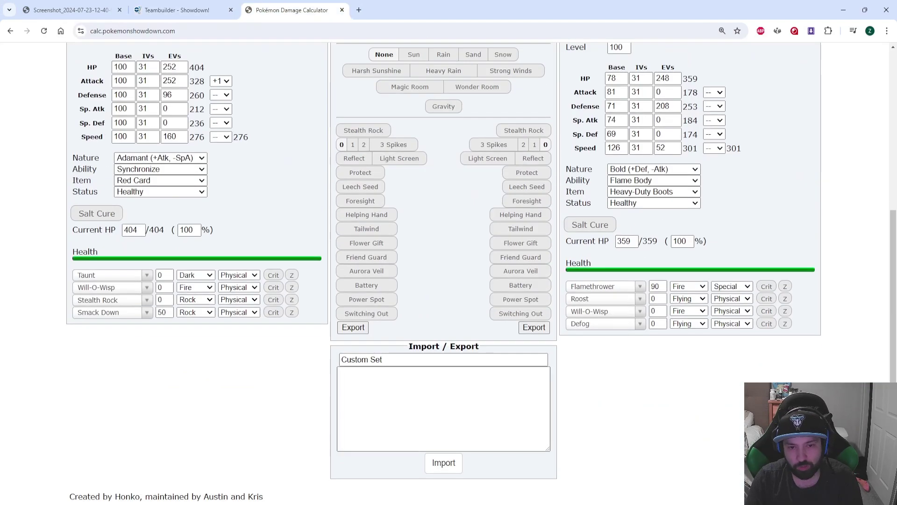
{"action": "left_click", "coordinate": [459, 439]}
{"action": "type", "text": "Slither Wing @ Booster Energy Ability: Protosynthesis Tera Type: Bug EVs: 48 HP / 252 Atk / 208 Spe Jolly Nature - Flame Charge - Close Combat - Heavy Slam - Wild Charge"}
{"action": "left_click", "coordinate": [443, 463]}
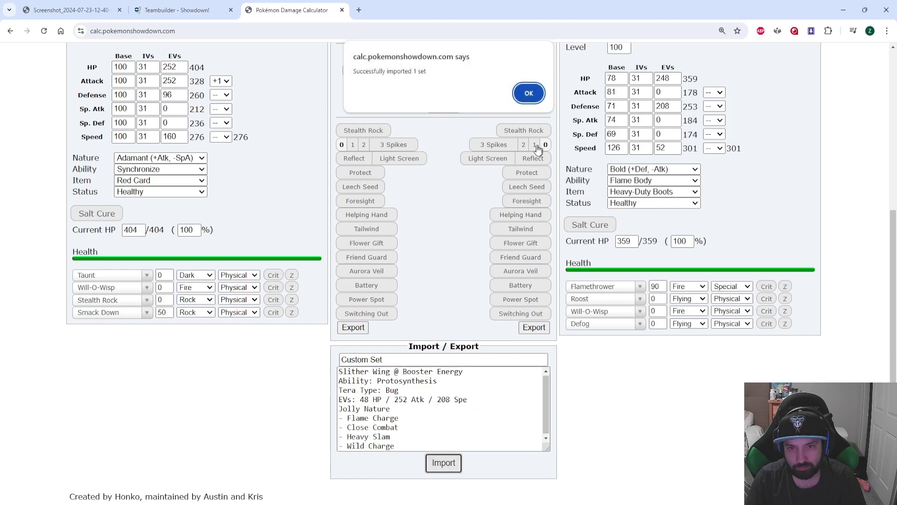
{"action": "left_click", "coordinate": [529, 93]}
{"action": "left_click", "coordinate": [78, 299]}
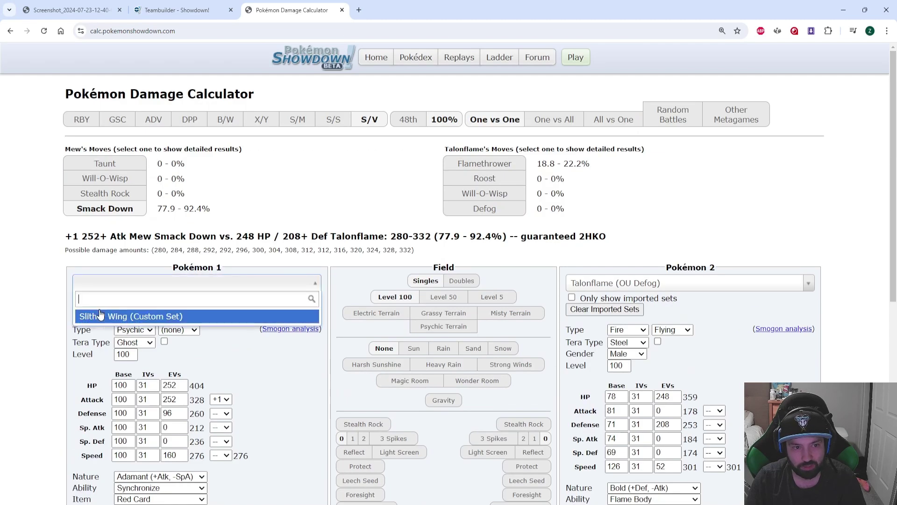
{"action": "left_click", "coordinate": [99, 316]}
Stop limiting the list to imported sets and load Mew's UU Hazard Lead set as Pokémon 1
{"action": "left_click", "coordinate": [80, 298]}
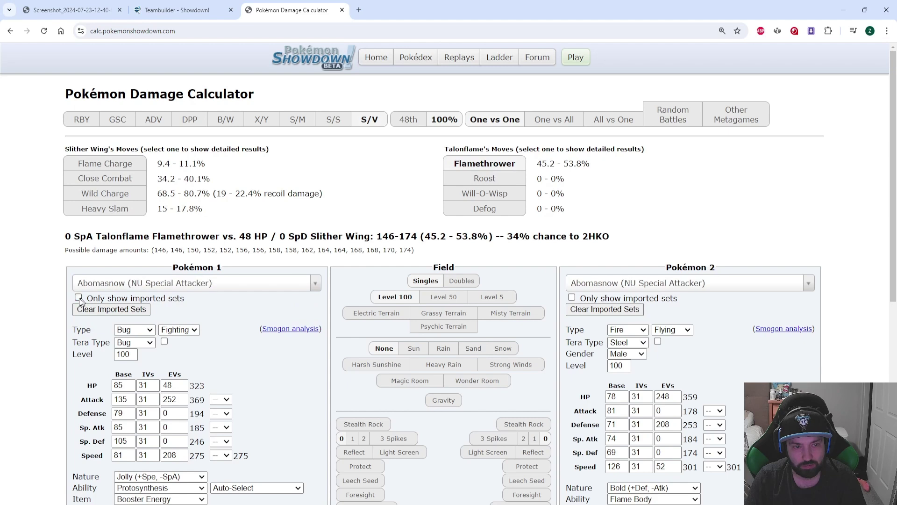
{"action": "left_click", "coordinate": [79, 298]}
{"action": "left_click", "coordinate": [80, 298]}
{"action": "left_click", "coordinate": [119, 278]}
{"action": "type", "text": "mew"}
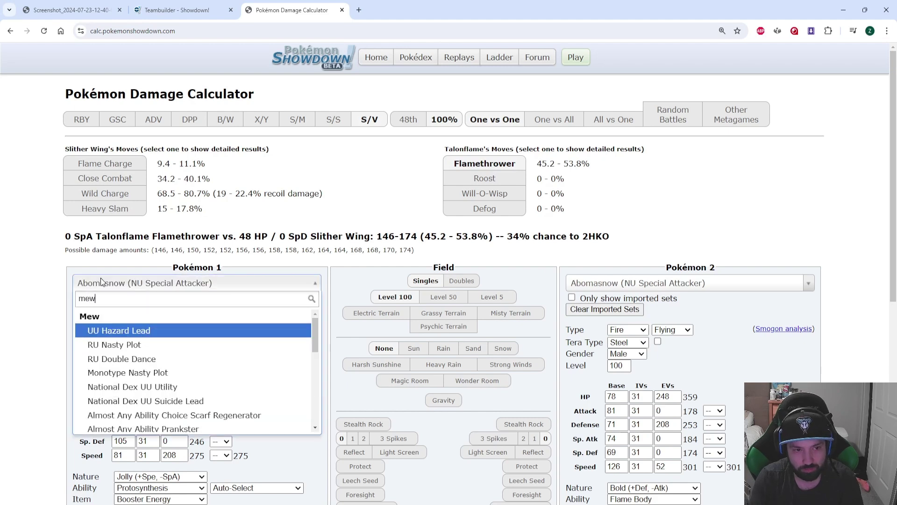
{"action": "key", "text": "Return"}
Return to the teambuilder and discard the Slither Wing text pasted over Mew's export
{"action": "scroll", "coordinate": [102, 283], "scroll_direction": "down", "scroll_amount": 5}
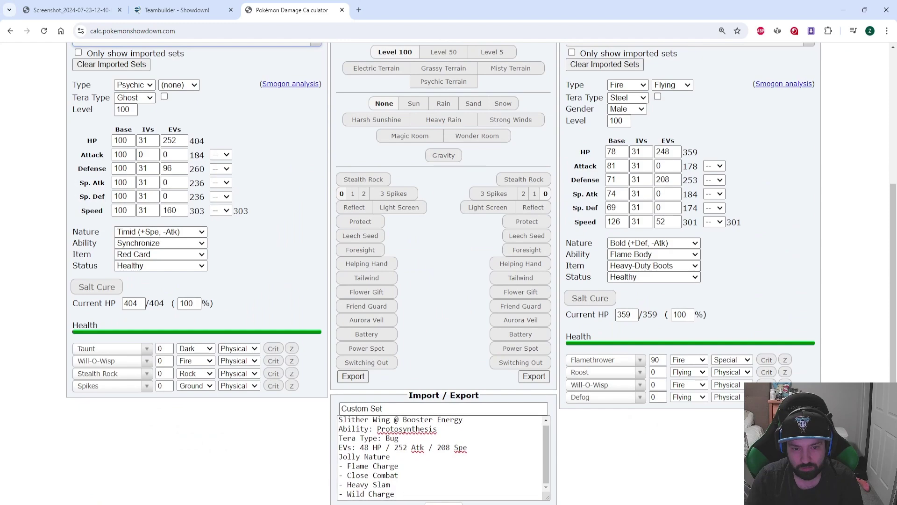
{"action": "scroll", "coordinate": [411, 453], "scroll_direction": "down", "scroll_amount": 3}
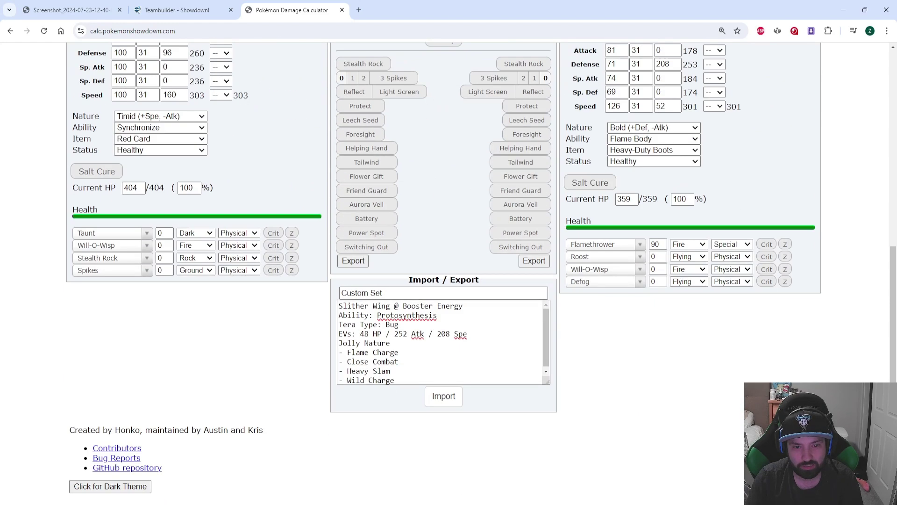
{"action": "scroll", "coordinate": [411, 327], "scroll_direction": "up", "scroll_amount": 5}
{"action": "left_click", "coordinate": [173, 10]}
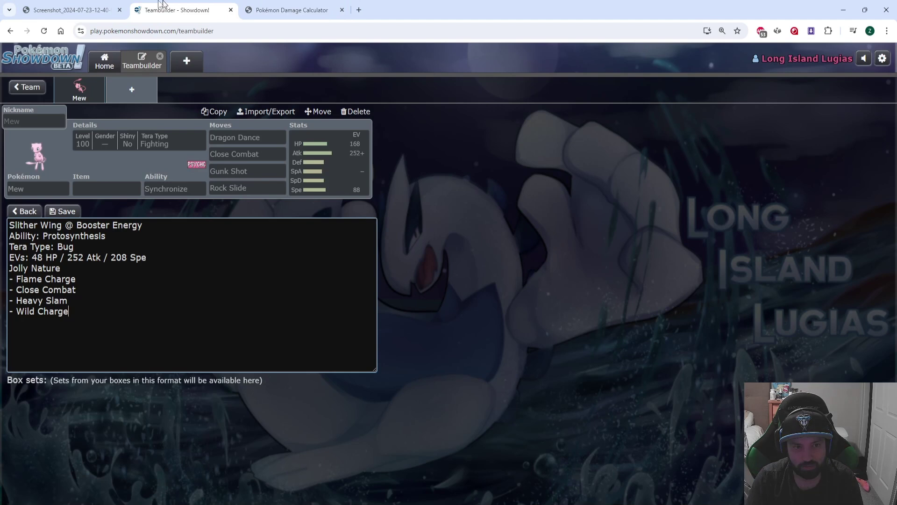
{"action": "triple_click", "coordinate": [51, 225]}
{"action": "left_click", "coordinate": [32, 211]}
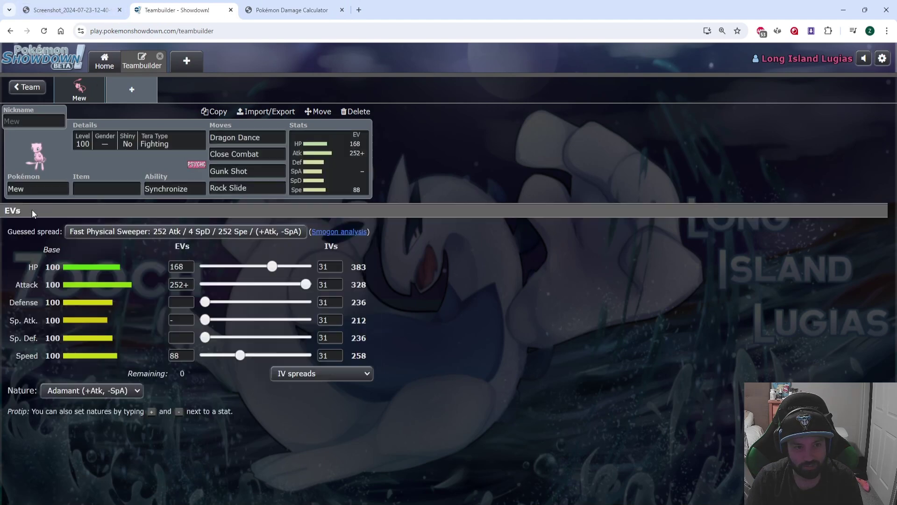
Export Mew's Dragon Dance set again and copy its full text
{"action": "left_click", "coordinate": [271, 112]}
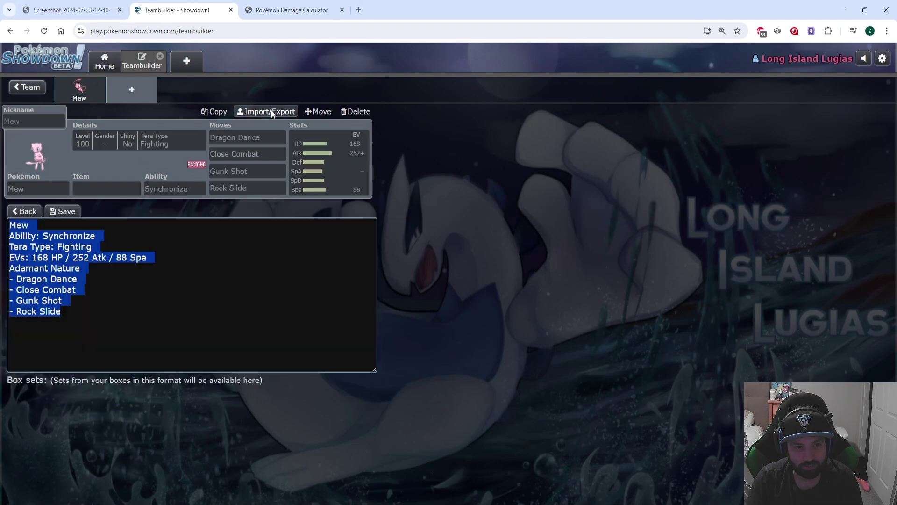
{"action": "right_click", "coordinate": [48, 248]}
{"action": "left_click", "coordinate": [64, 310]}
Replace the Slither Wing text in the damage calculator's import box with the copied Mew set and import it
{"action": "left_click", "coordinate": [290, 10]}
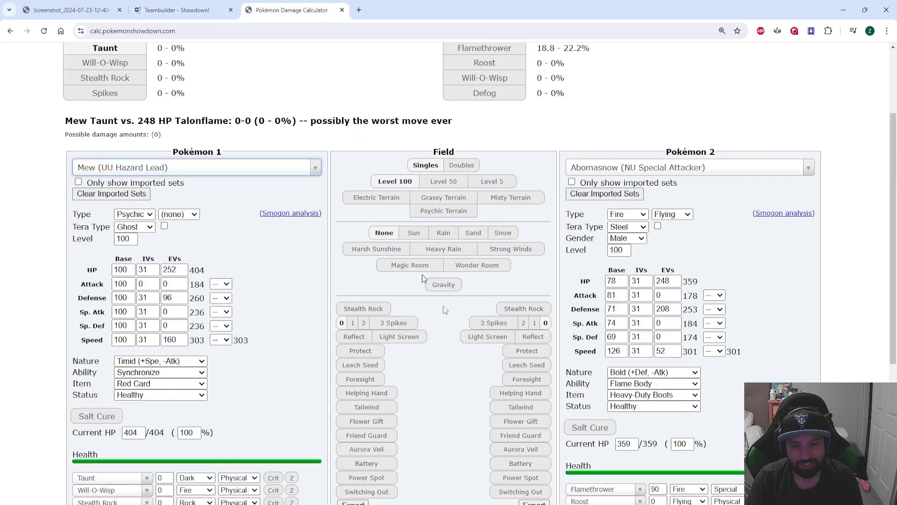
{"action": "scroll", "coordinate": [443, 305], "scroll_direction": "down", "scroll_amount": 5}
{"action": "left_click_drag", "start_coordinate": [399, 381], "coordinate": [157, 212]}
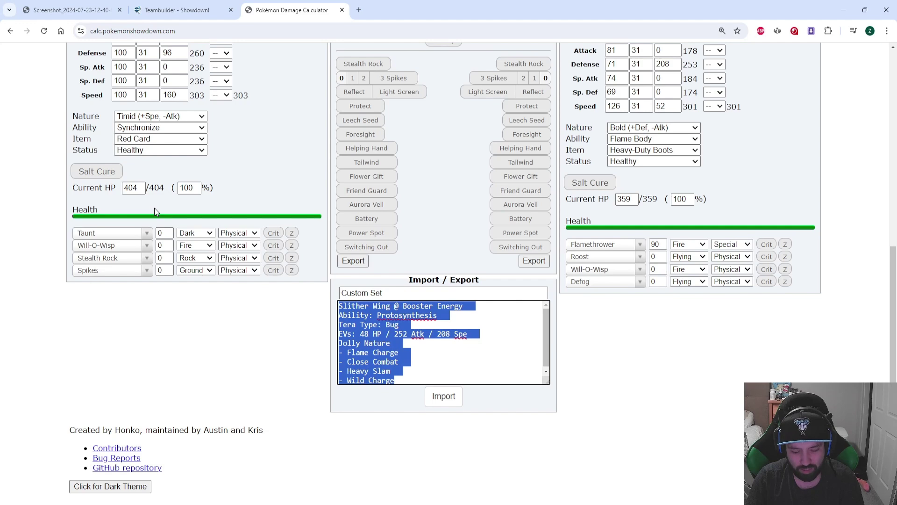
{"action": "key", "text": "ctrl+v"}
{"action": "left_click", "coordinate": [444, 396]}
{"action": "left_click", "coordinate": [529, 92]}
{"action": "scroll", "coordinate": [57, 141], "scroll_direction": "up", "scroll_amount": 2}
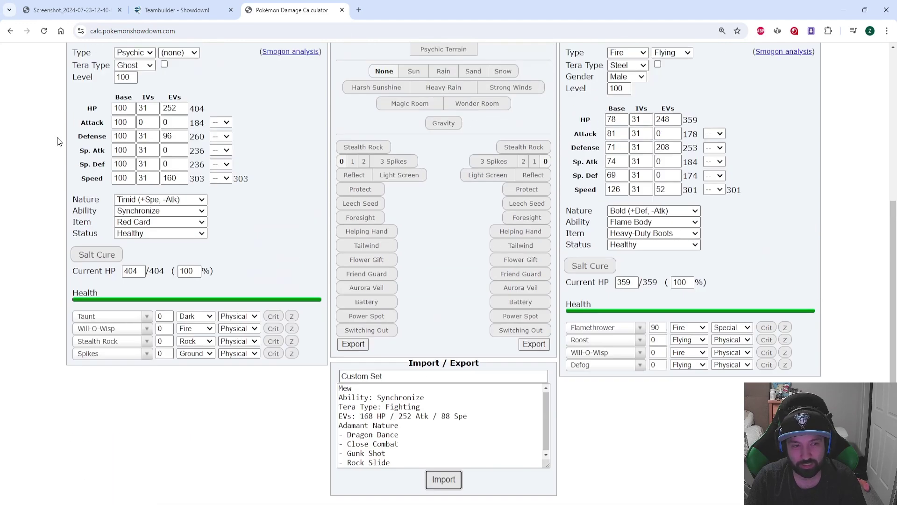
Load Mew's custom set as Pokémon 1, clear all imported sets and reload the damage calculator page
{"action": "scroll", "coordinate": [57, 141], "scroll_direction": "up", "scroll_amount": 5}
{"action": "left_click", "coordinate": [93, 216]}
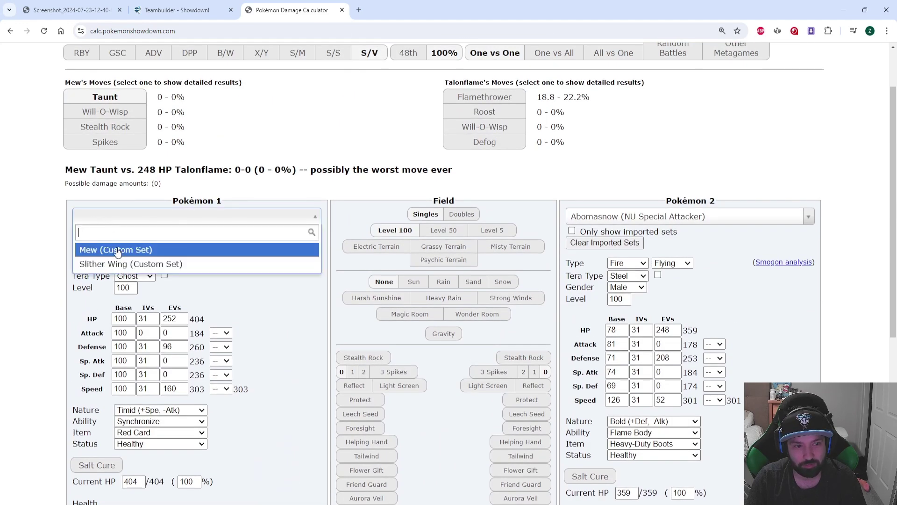
{"action": "left_click", "coordinate": [117, 251]}
{"action": "left_click", "coordinate": [99, 242]}
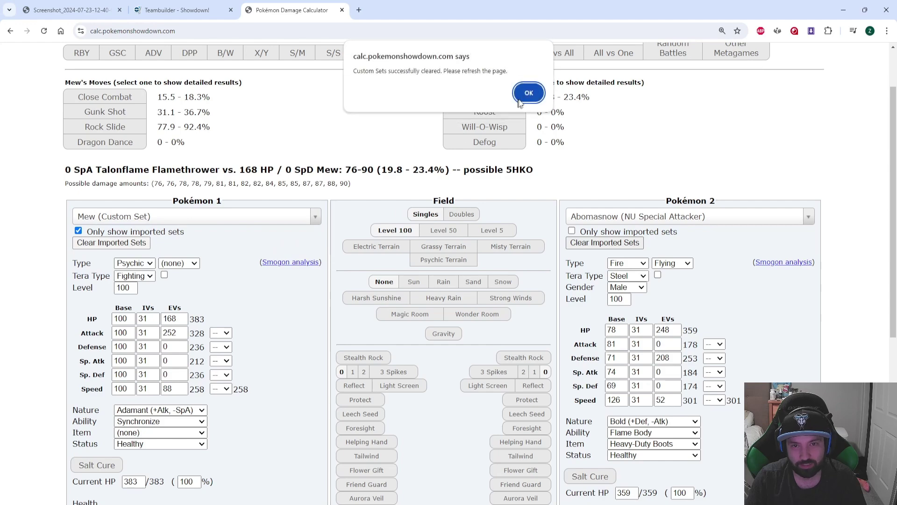
{"action": "left_click", "coordinate": [521, 99]}
{"action": "key", "text": "F5"}
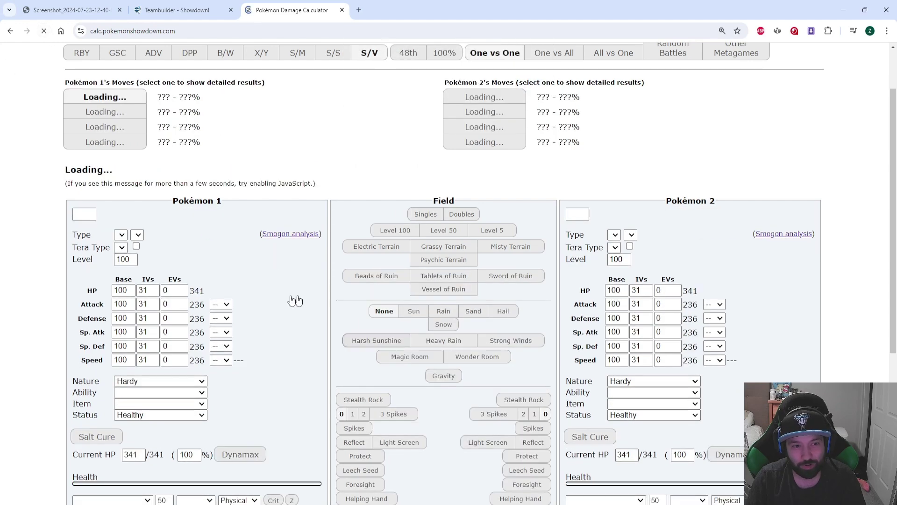
Paste the copied Dragon Dance Mew set into the calculator's import box and import it
{"action": "scroll", "coordinate": [295, 301], "scroll_direction": "down", "scroll_amount": 5}
{"action": "left_click", "coordinate": [432, 360]}
{"action": "key", "text": "ctrl+v"}
{"action": "left_click", "coordinate": [444, 396]}
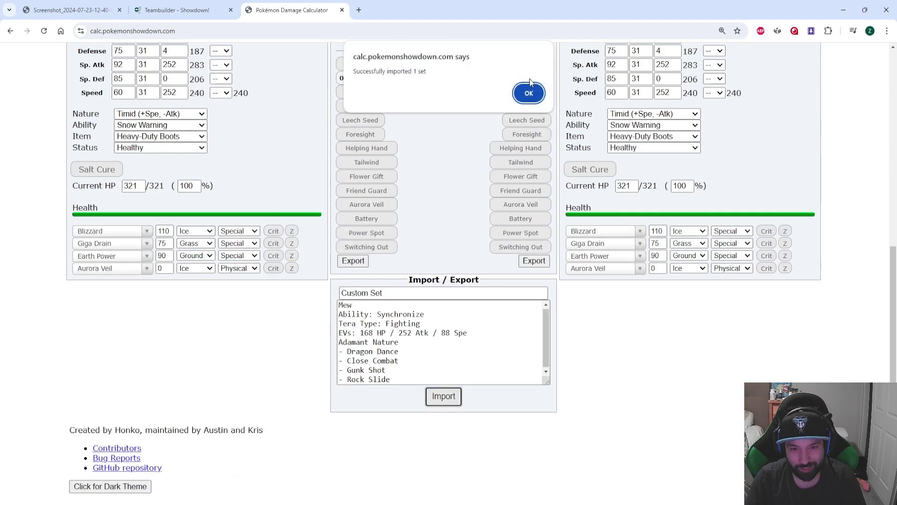
{"action": "scroll", "coordinate": [477, 114], "scroll_direction": "up", "scroll_amount": 7}
{"action": "key", "text": "Return"}
Load the imported Mew set as Pokémon 1 with a +1 Attack boost and its Fighting Tera type active
{"action": "left_click", "coordinate": [100, 218]}
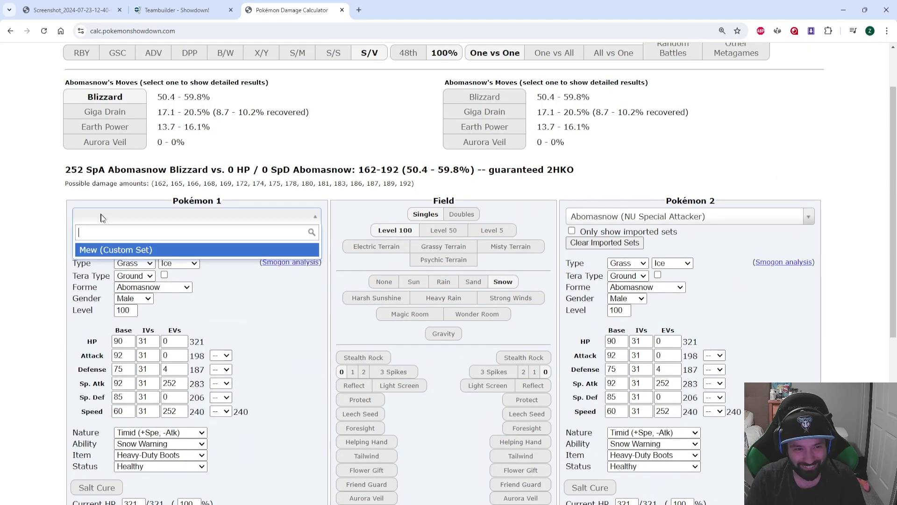
{"action": "left_click", "coordinate": [111, 250]}
{"action": "scroll", "coordinate": [168, 318], "scroll_direction": "up", "scroll_amount": 1}
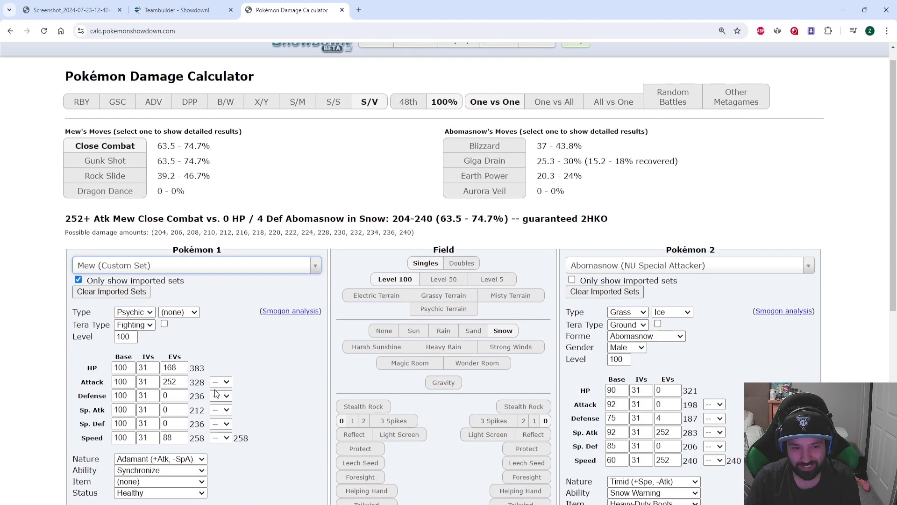
{"action": "left_click", "coordinate": [228, 383]}
{"action": "left_click", "coordinate": [226, 296]}
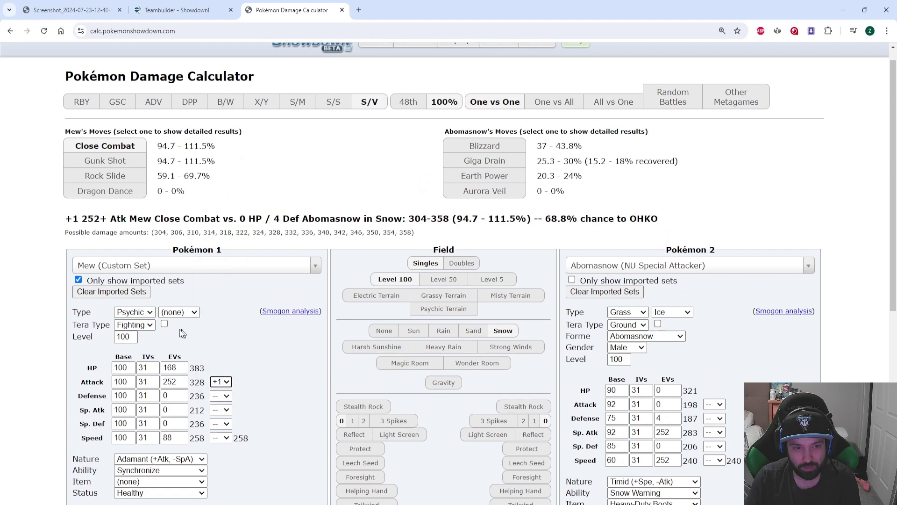
{"action": "left_click", "coordinate": [164, 324]}
Check the opponent's roster in the matchup image and load Raging Bolt's OU Calm Mind set as Pokémon 2
{"action": "left_click", "coordinate": [177, 10]}
{"action": "left_click", "coordinate": [70, 10]}
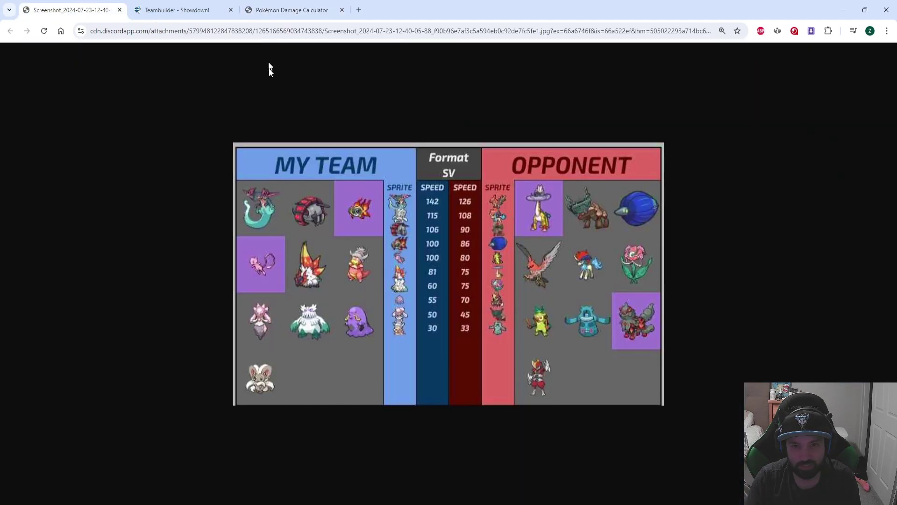
{"action": "left_click", "coordinate": [311, 6]}
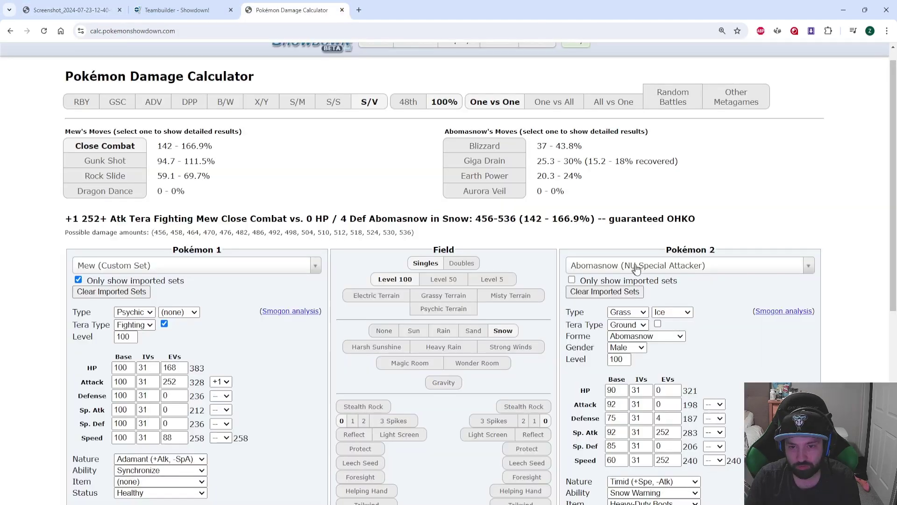
{"action": "left_click", "coordinate": [629, 257]}
{"action": "type", "text": "raging"}
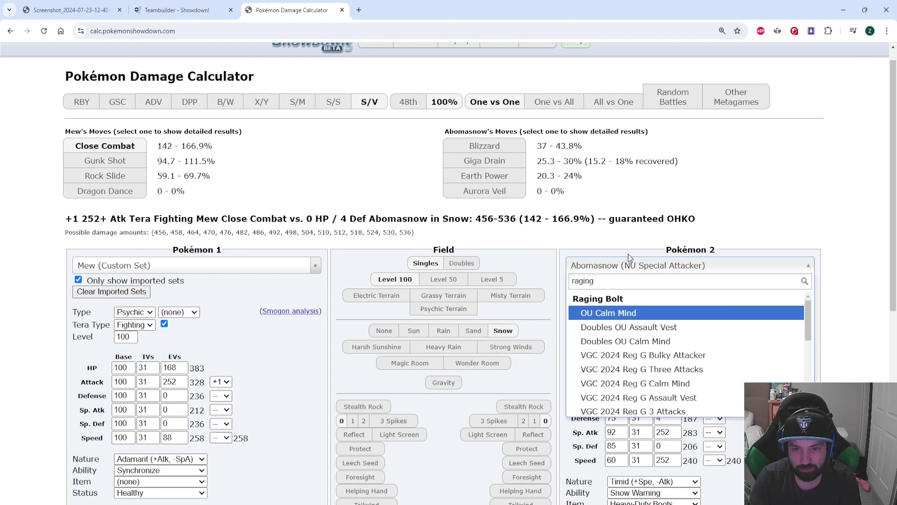
{"action": "key", "text": "Return"}
{"action": "scroll", "coordinate": [153, 216], "scroll_direction": "down", "scroll_amount": 1}
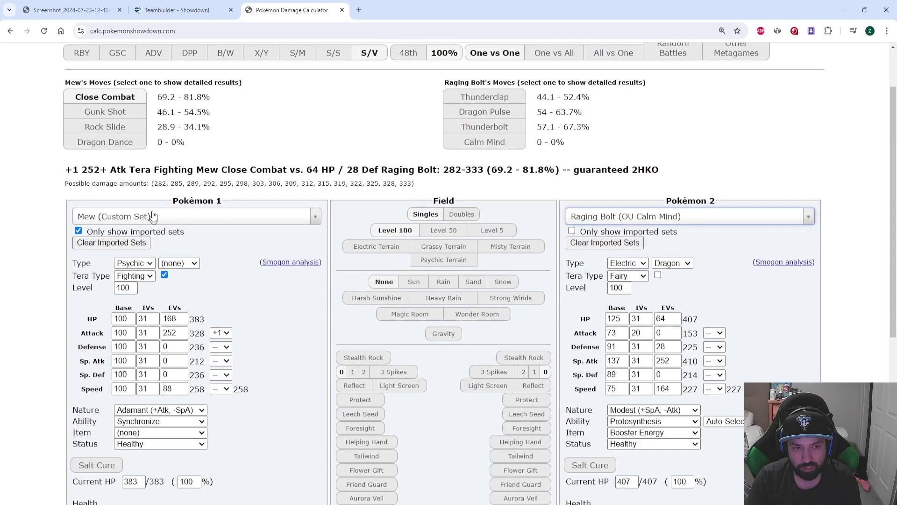
Give Mew the Black Belt item in the damage calculator
{"action": "left_click", "coordinate": [139, 433]}
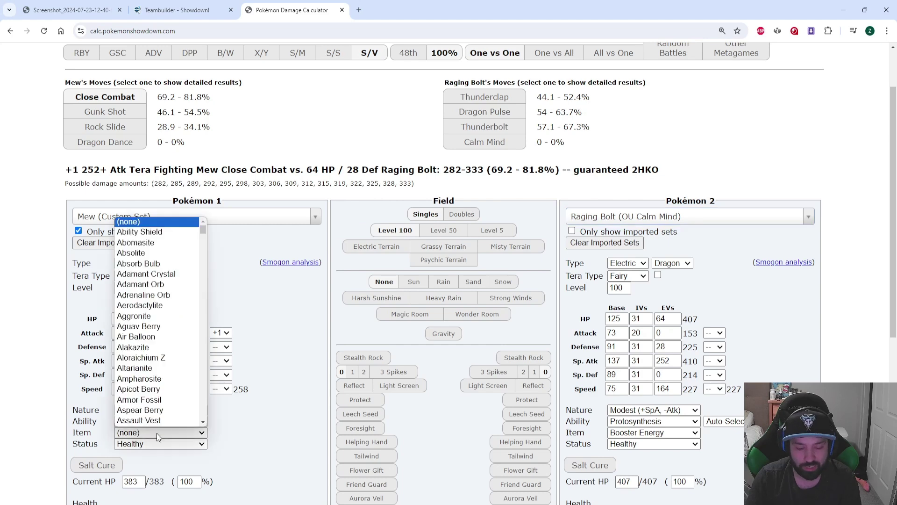
{"action": "type", "text": "bl"}
{"action": "key", "text": "Return"}
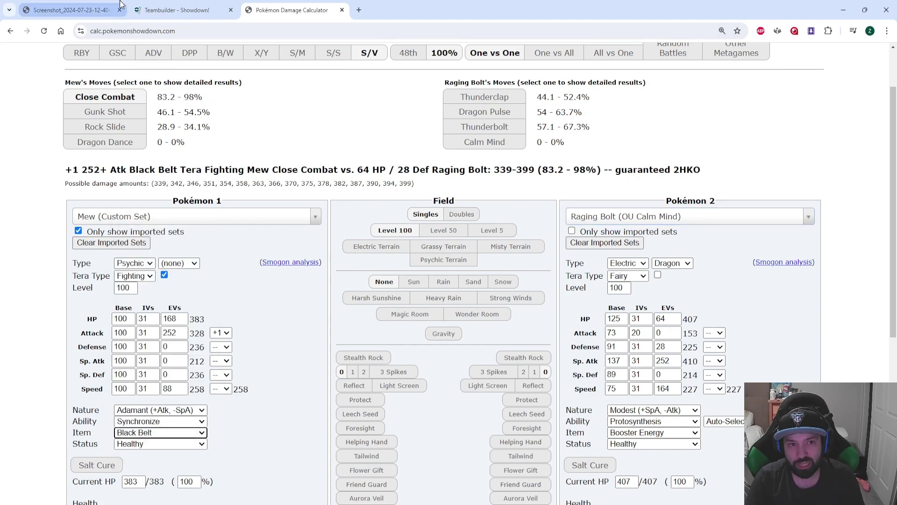
Consult the matchup image, load Ting-Lu's OU Defensive set as Pokémon 2 and show Close Combat's detailed results against it
{"action": "left_click", "coordinate": [70, 10]}
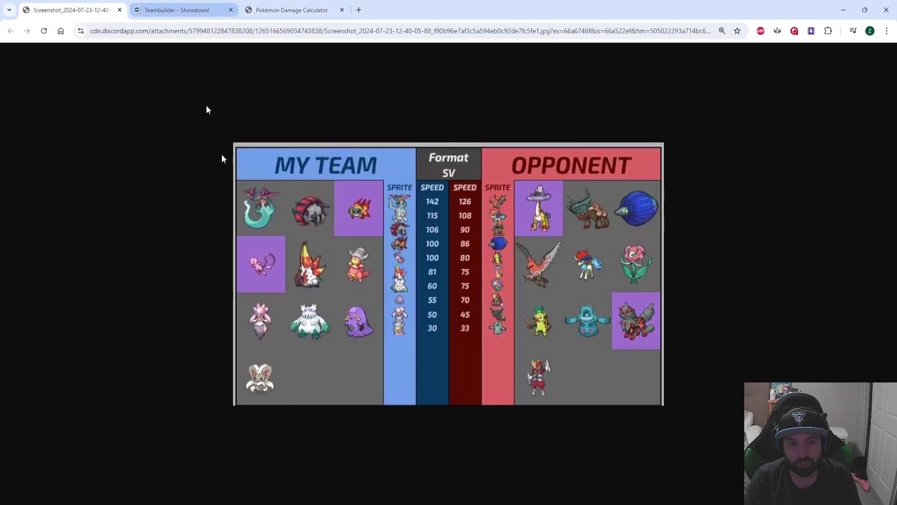
{"action": "left_click", "coordinate": [290, 10]}
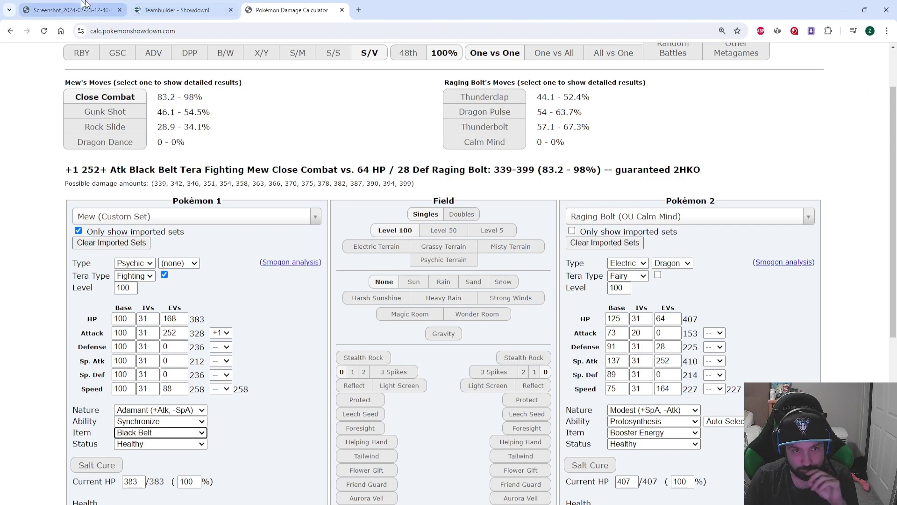
{"action": "left_click", "coordinate": [70, 10]}
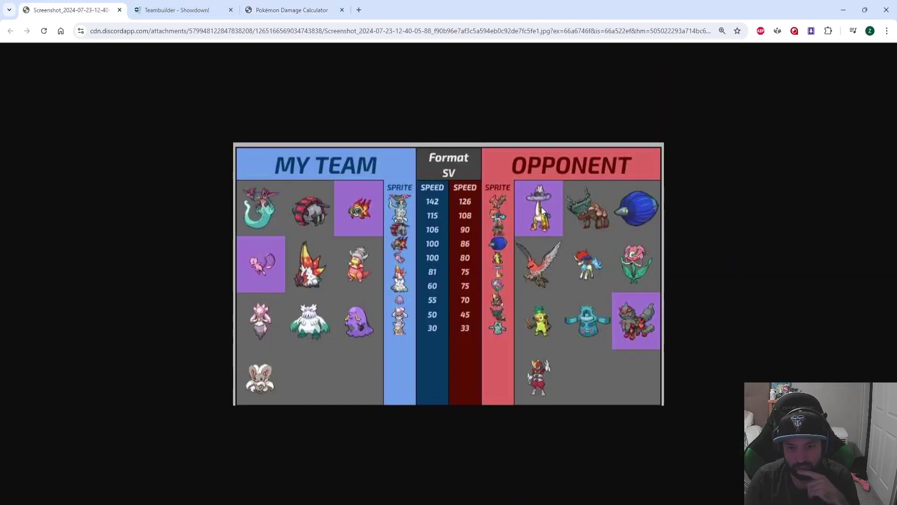
{"action": "left_click", "coordinate": [291, 9]}
{"action": "left_click", "coordinate": [655, 216]}
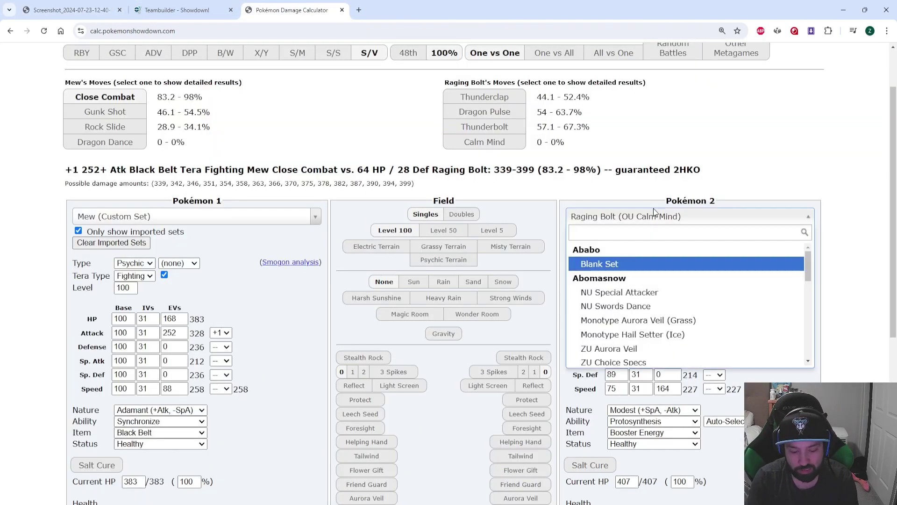
{"action": "type", "text": "ting l"}
{"action": "key", "text": "BackSpace"}
{"action": "key", "text": "BackSpace"}
{"action": "key", "text": "Return"}
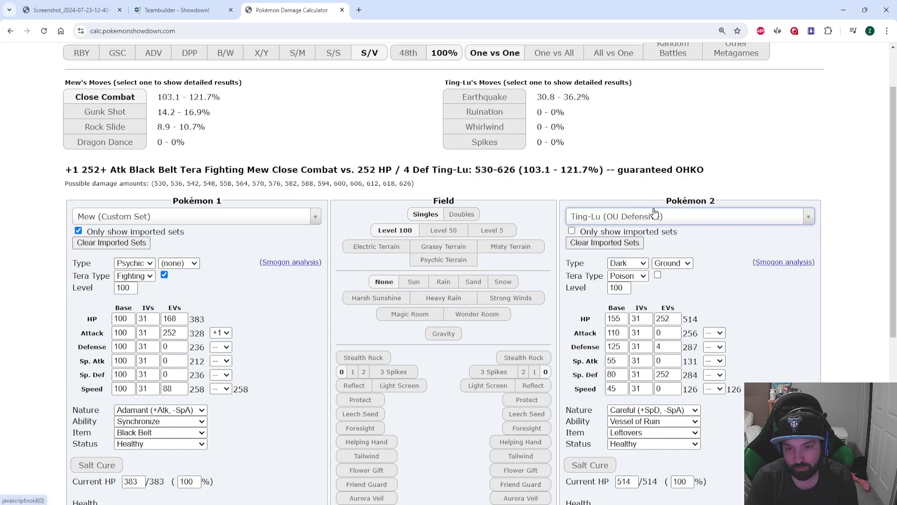
{"action": "left_click", "coordinate": [123, 98]}
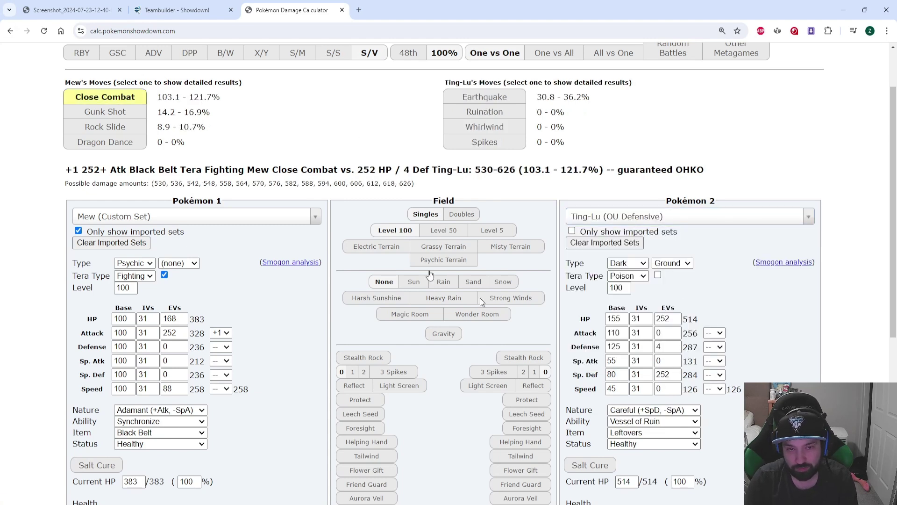
Check the opponent's roster again and load Glimmora's OU Lead set as Pokémon 2
{"action": "left_click", "coordinate": [65, 10]}
{"action": "left_click", "coordinate": [319, 6]}
{"action": "left_click", "coordinate": [640, 218]}
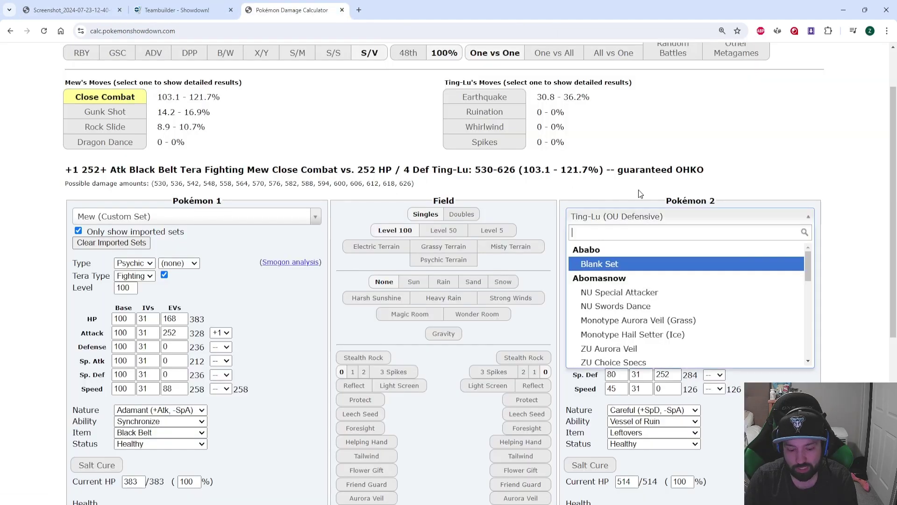
{"action": "type", "text": "glimo"}
{"action": "key", "text": "BackSpace"}
{"action": "type", "text": "mora"}
{"action": "key", "text": "Return"}
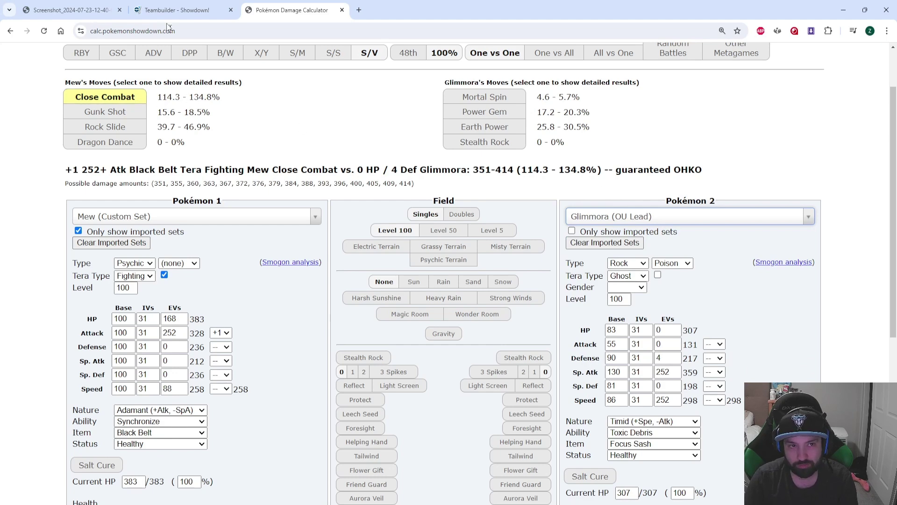
Look over the matchup image and load Keldeo's OU Choice Specs set as Pokémon 2 in the calculator
{"action": "left_click", "coordinate": [70, 9]}
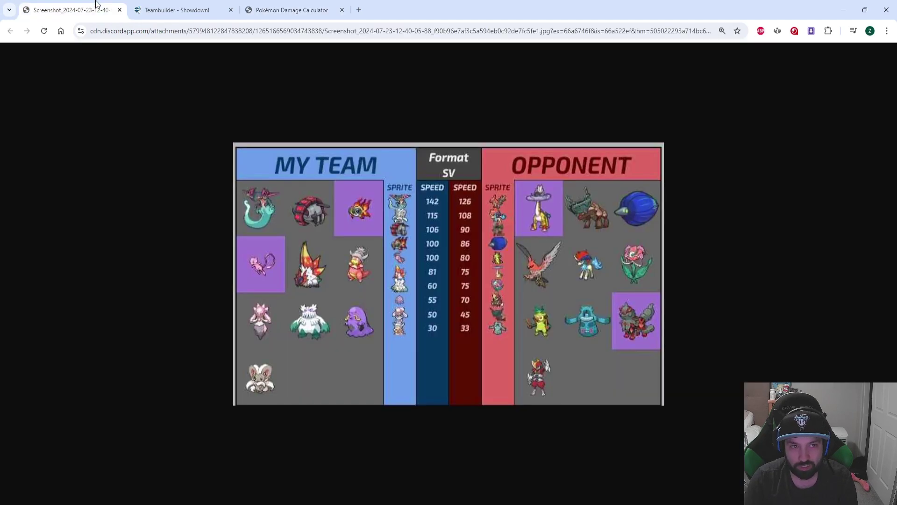
{"action": "left_click", "coordinate": [320, 7]}
{"action": "left_click", "coordinate": [610, 218]}
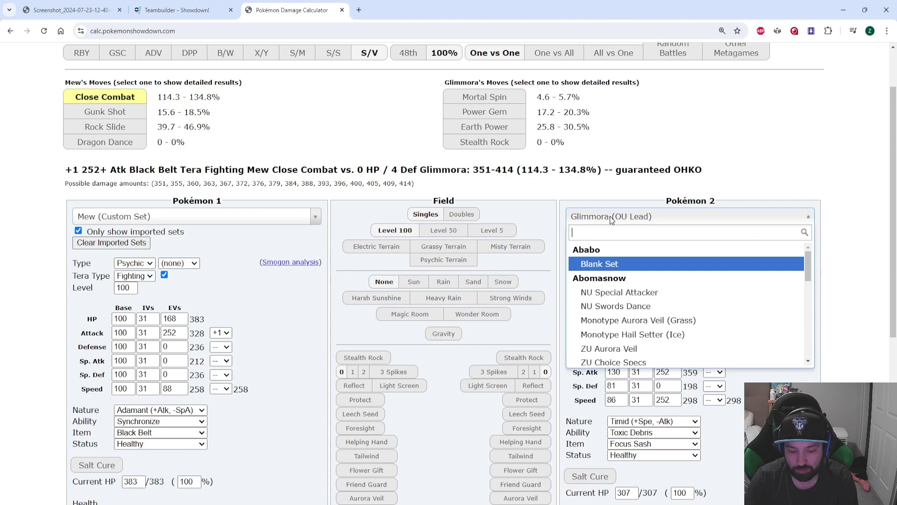
{"action": "type", "text": "keldeo"}
{"action": "key", "text": "Return"}
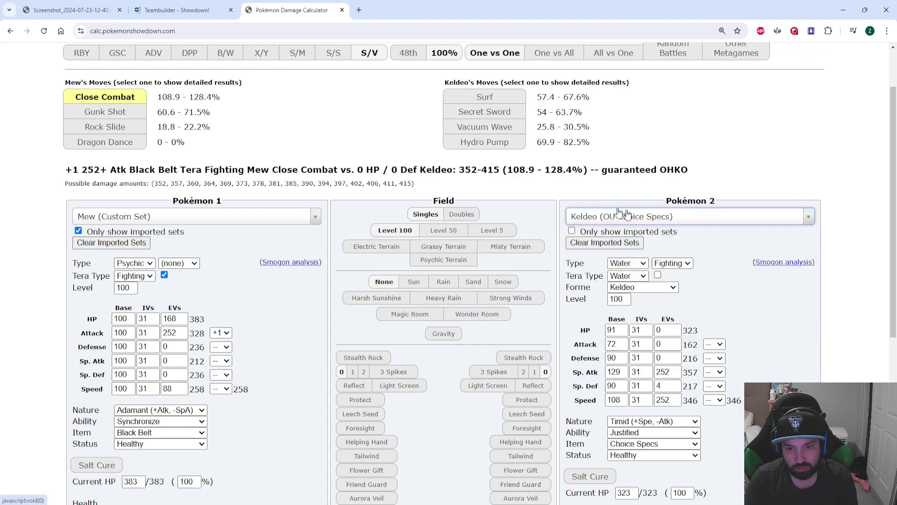
Return to the opponent's roster image and load Bronzong's RU Bulky Setup Sweeper set as Pokémon 2
{"action": "left_click", "coordinate": [71, 10]}
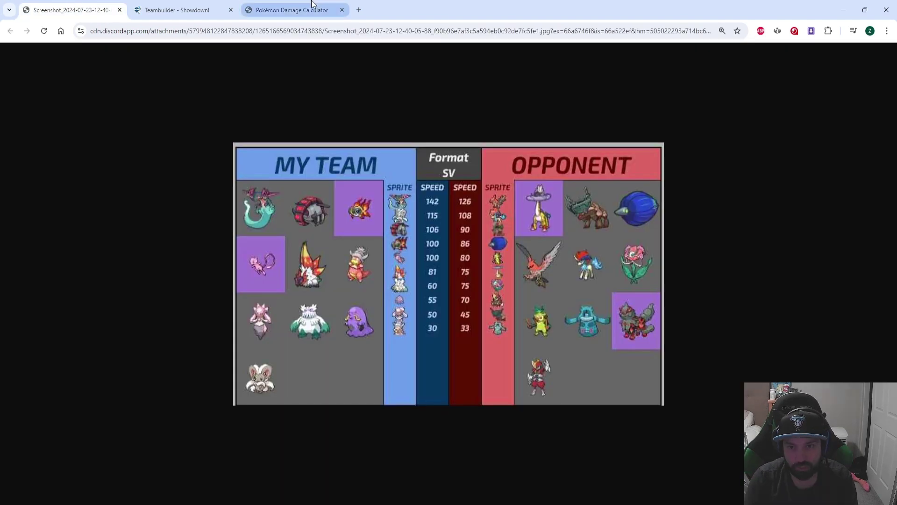
{"action": "left_click", "coordinate": [312, 4]}
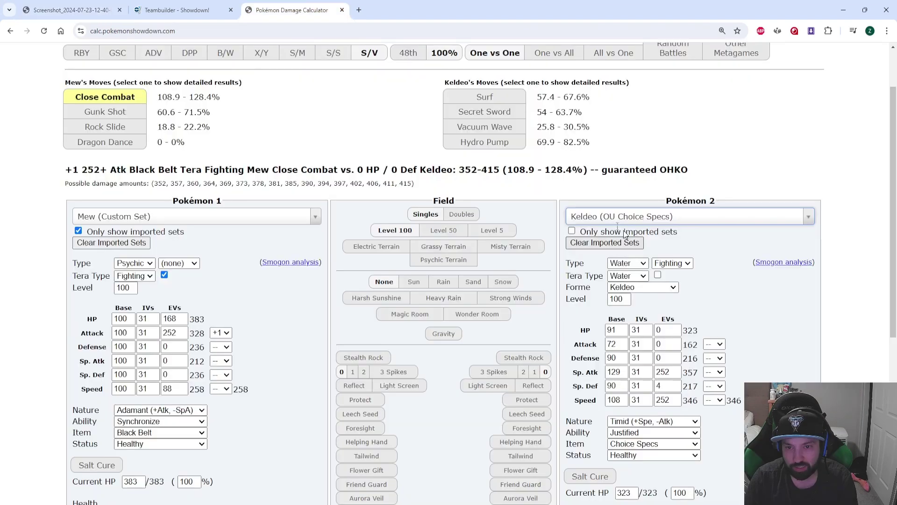
{"action": "left_click", "coordinate": [604, 209]}
{"action": "type", "text": "bronzong"}
{"action": "key", "text": "Return"}
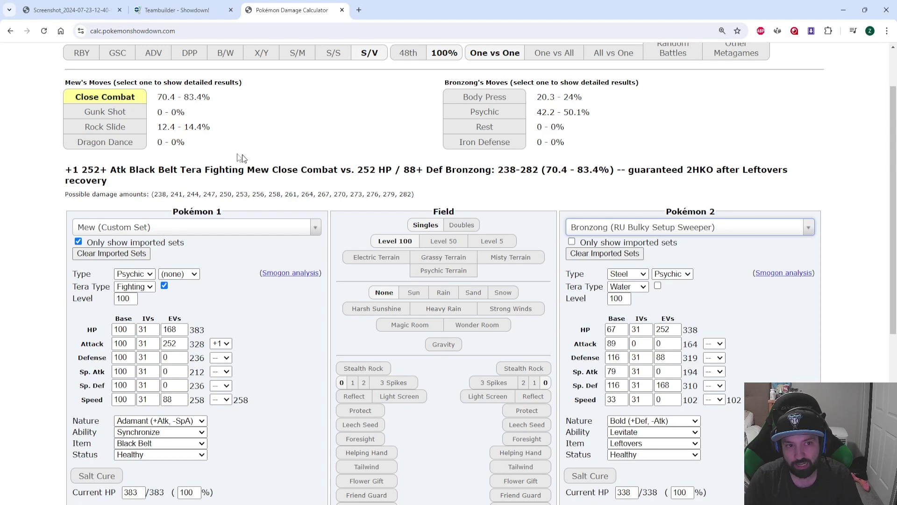
Switch to the teambuilder and save Mew's exported set text to return to the set editor
{"action": "left_click", "coordinate": [177, 9]}
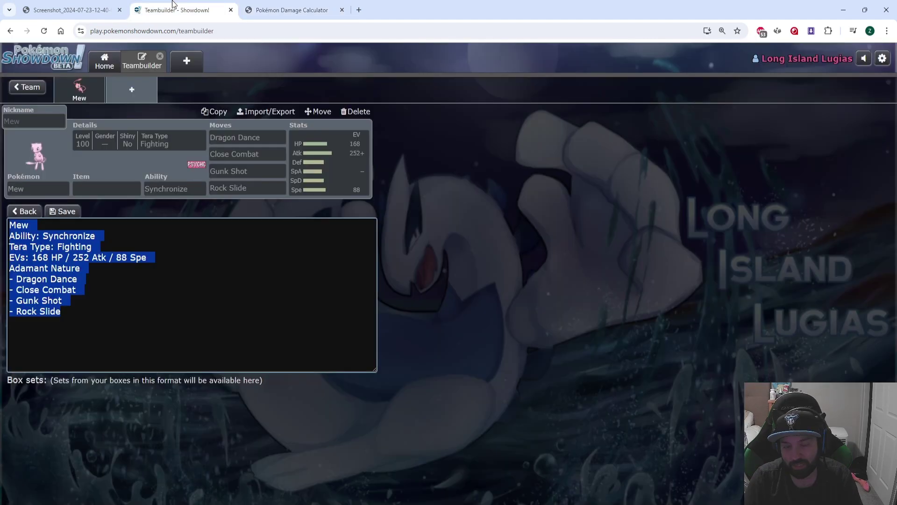
{"action": "left_click", "coordinate": [84, 10]}
{"action": "key", "text": "ctrl+Tab"}
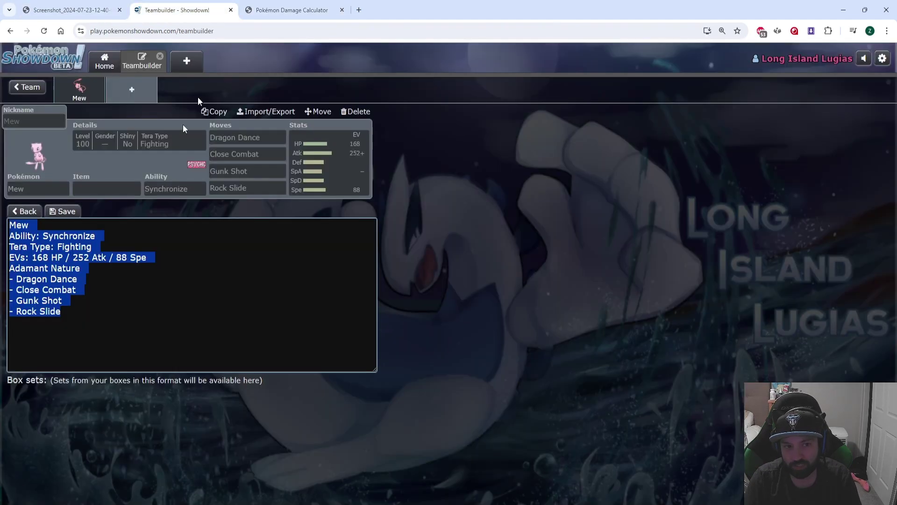
{"action": "left_click", "coordinate": [58, 211]}
Compare the draft matchup image with Mew's available items and EV spread in the teambuilder
{"action": "key", "text": "ctrl+shift+Tab"}
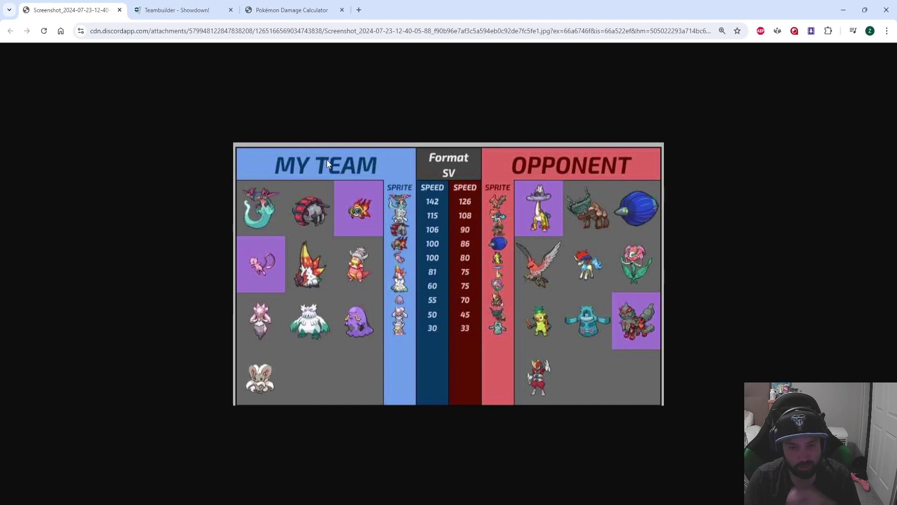
{"action": "left_click", "coordinate": [177, 9]}
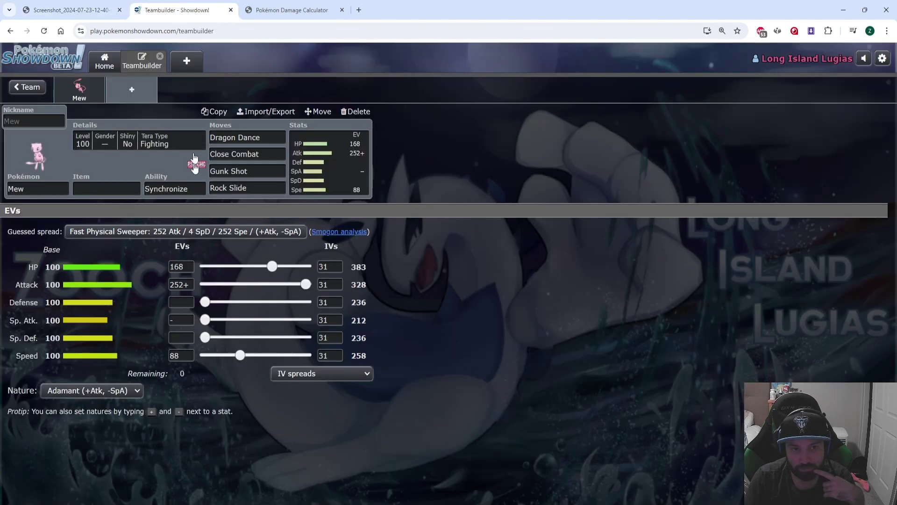
{"action": "left_click", "coordinate": [107, 184]}
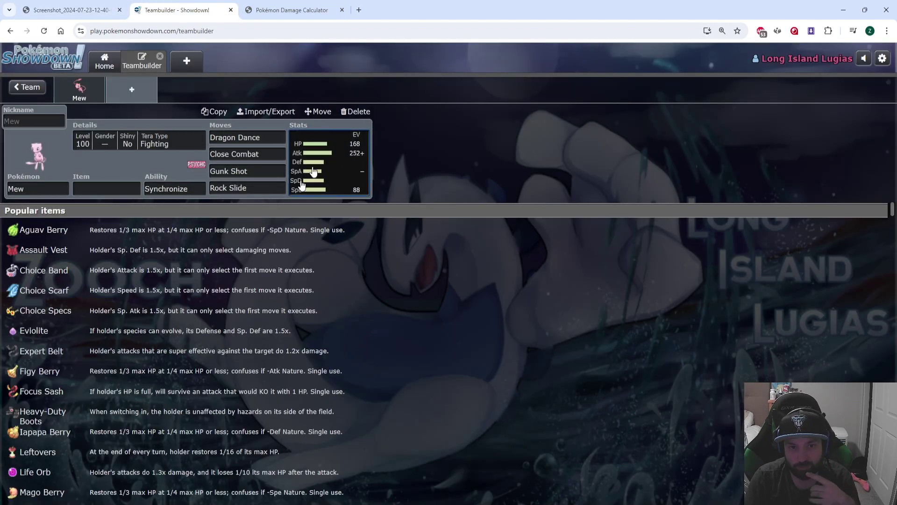
{"action": "left_click", "coordinate": [362, 155]}
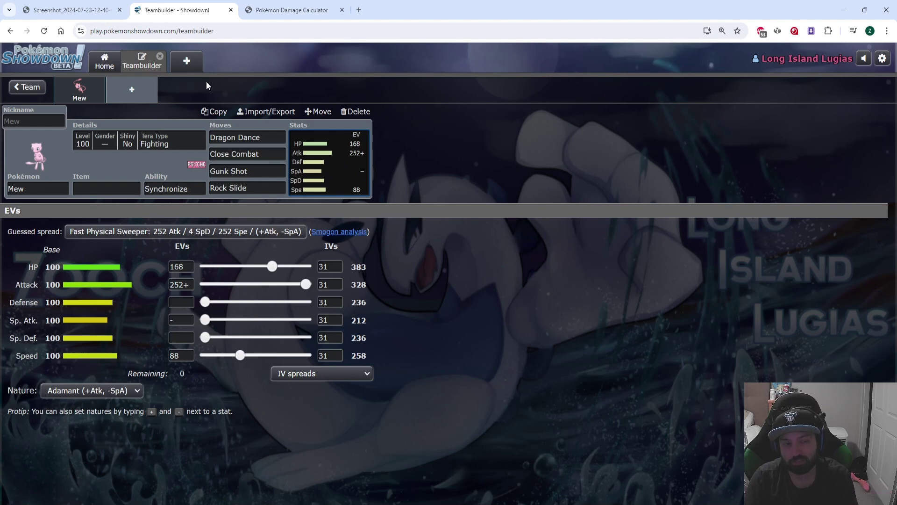
{"action": "left_click", "coordinate": [100, 5]}
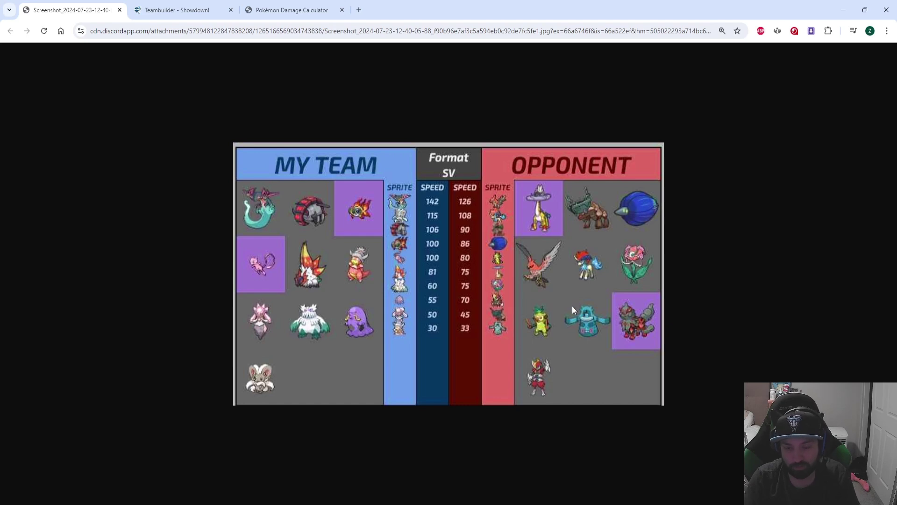
{"action": "left_click", "coordinate": [155, 4]}
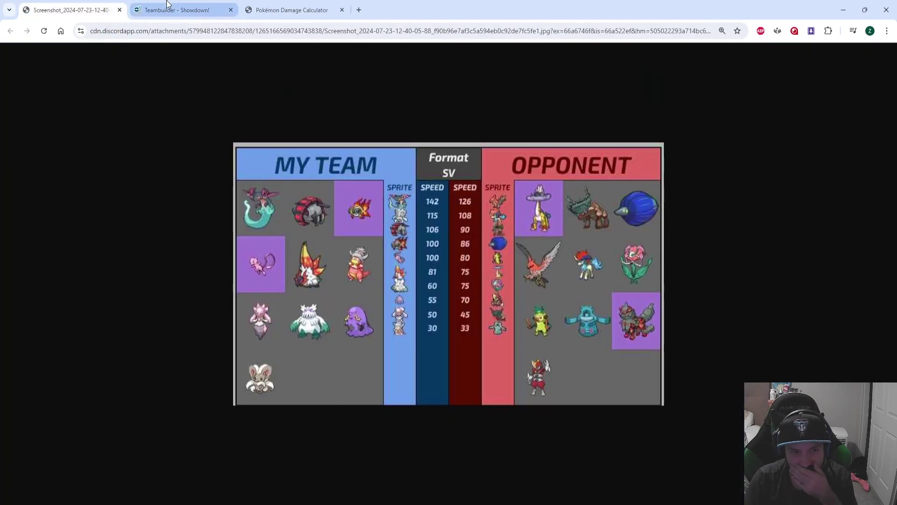
Compare the draft matchup image with Mew's set in the teambuilder and give Mew the Black Belt item
{"action": "left_click", "coordinate": [178, 10]}
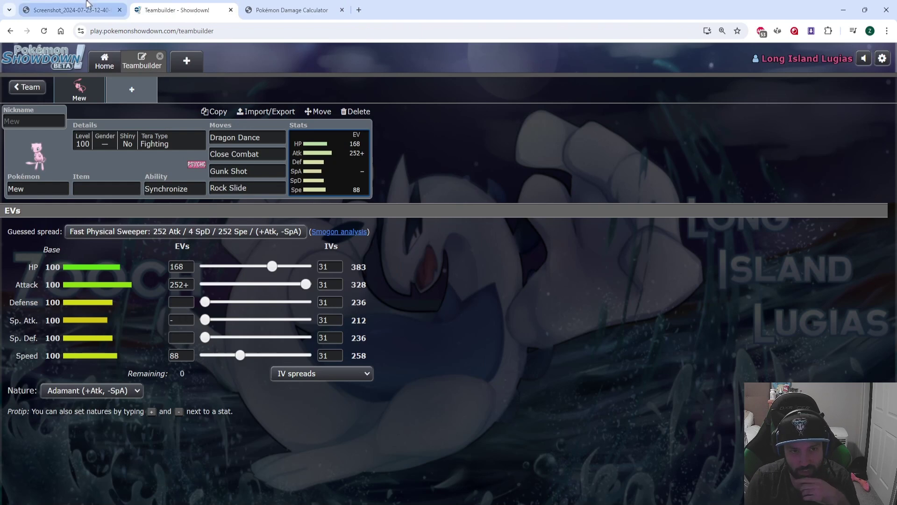
{"action": "left_click", "coordinate": [70, 10]}
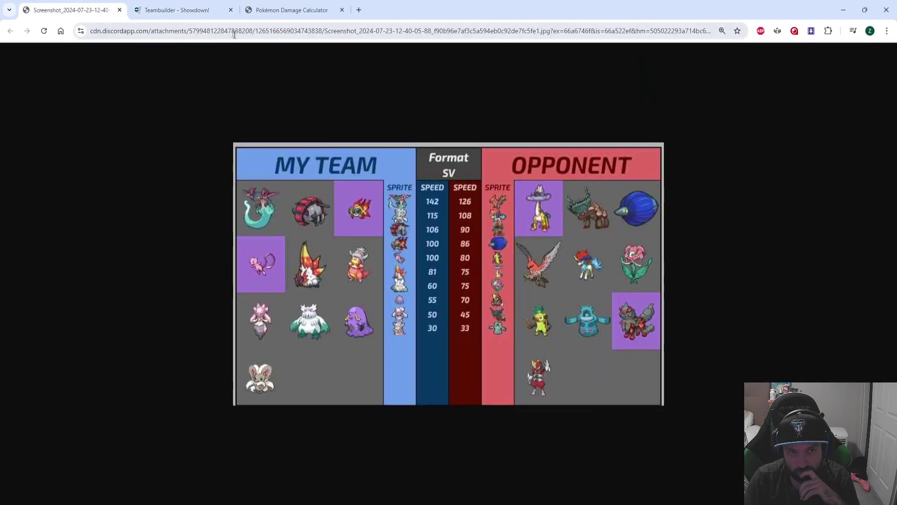
{"action": "left_click", "coordinate": [206, 16]}
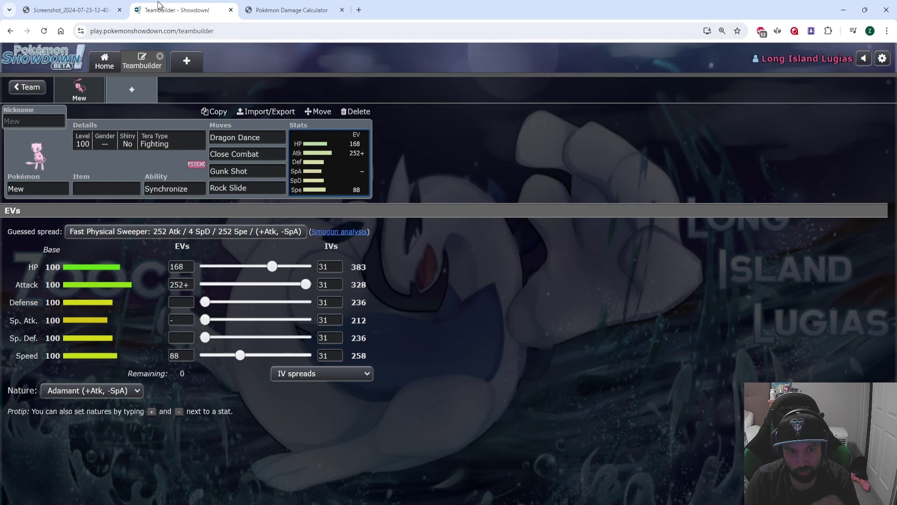
{"action": "left_click", "coordinate": [97, 7]}
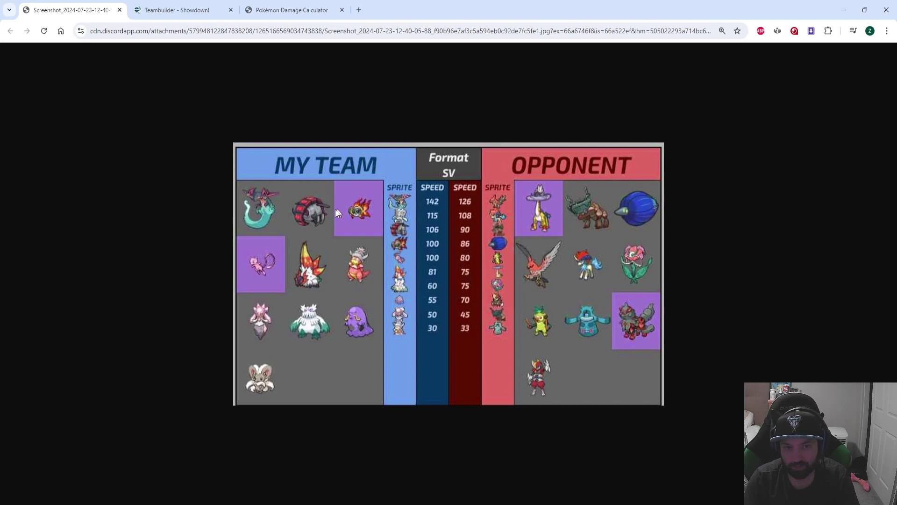
{"action": "left_click", "coordinate": [169, 9]}
{"action": "left_click", "coordinate": [137, 188]}
{"action": "type", "text": "black"}
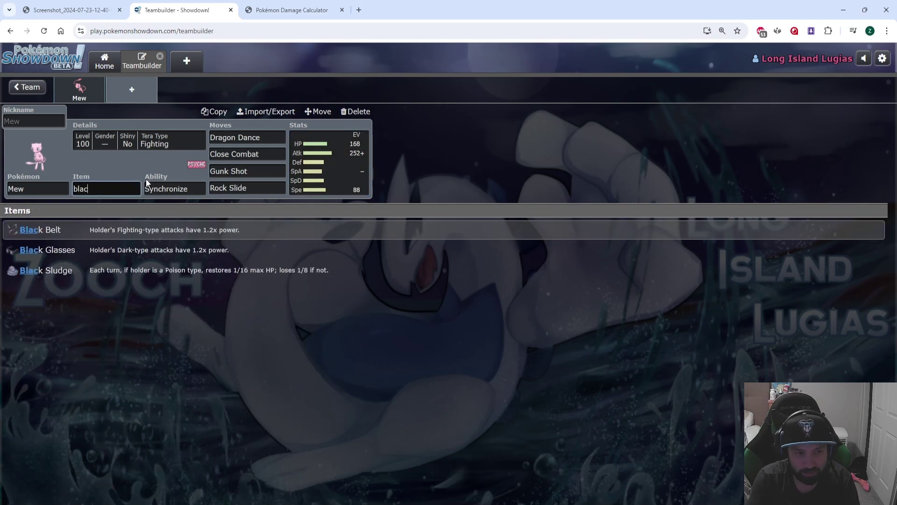
{"action": "key", "text": "Return"}
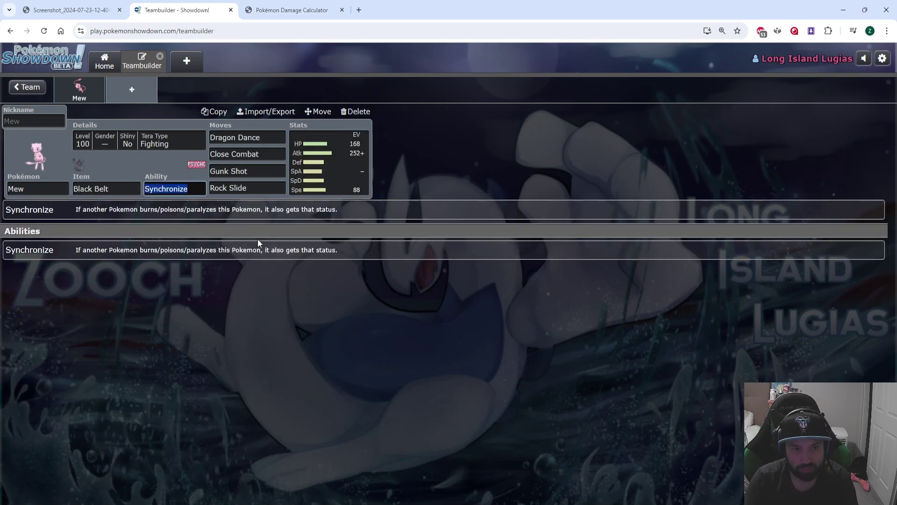
Switch to the damage calculator, set Mew's item to (none), and check Close Combat's damage against Bronzong
{"action": "left_click", "coordinate": [107, 189]}
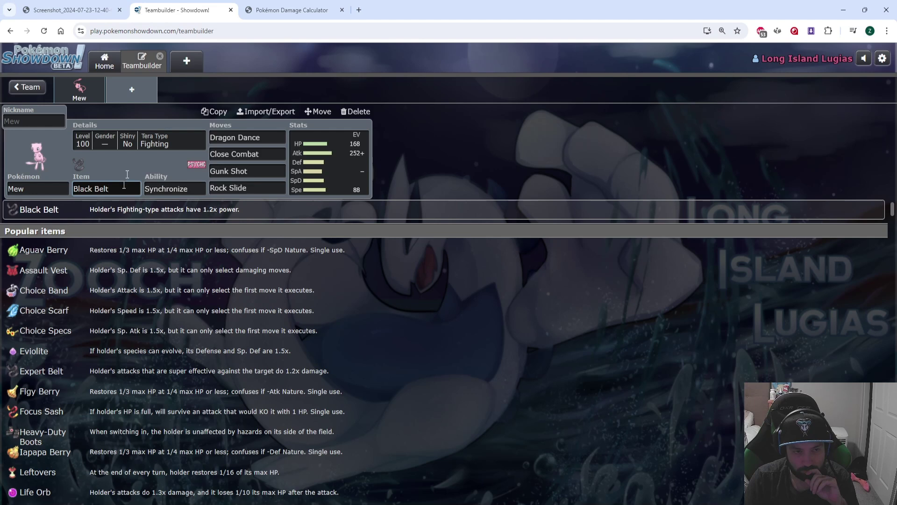
{"action": "key", "text": "ctrl+Tab"}
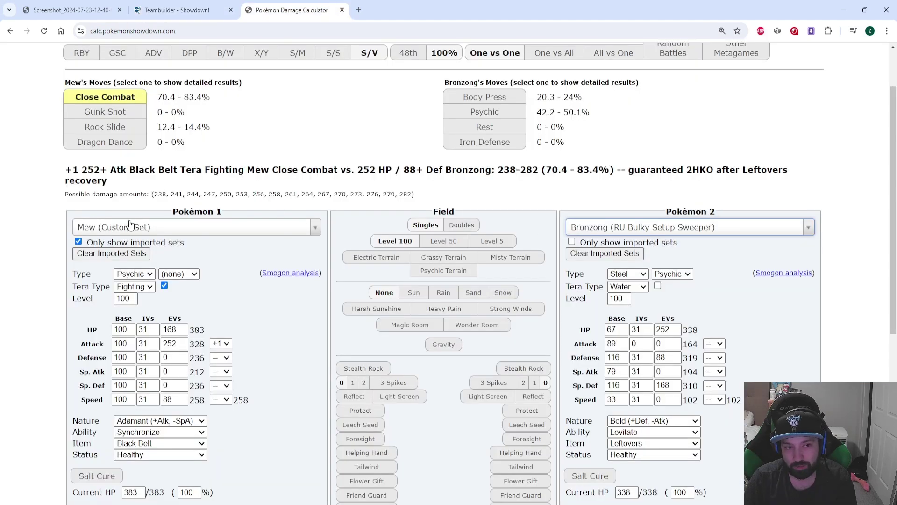
{"action": "left_click", "coordinate": [645, 229]}
{"action": "left_click", "coordinate": [187, 443]}
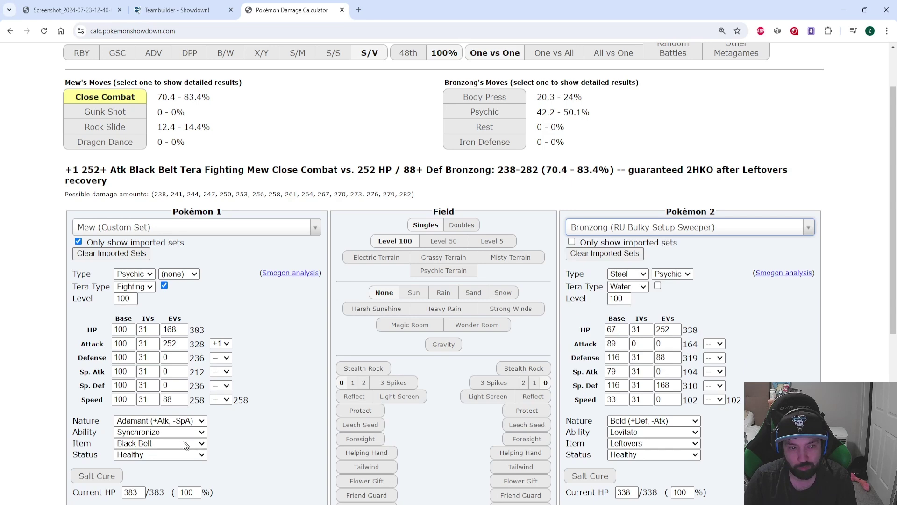
{"action": "left_click", "coordinate": [187, 443]}
{"action": "scroll", "coordinate": [149, 243], "scroll_direction": "up", "scroll_amount": 10}
{"action": "left_click", "coordinate": [148, 234]}
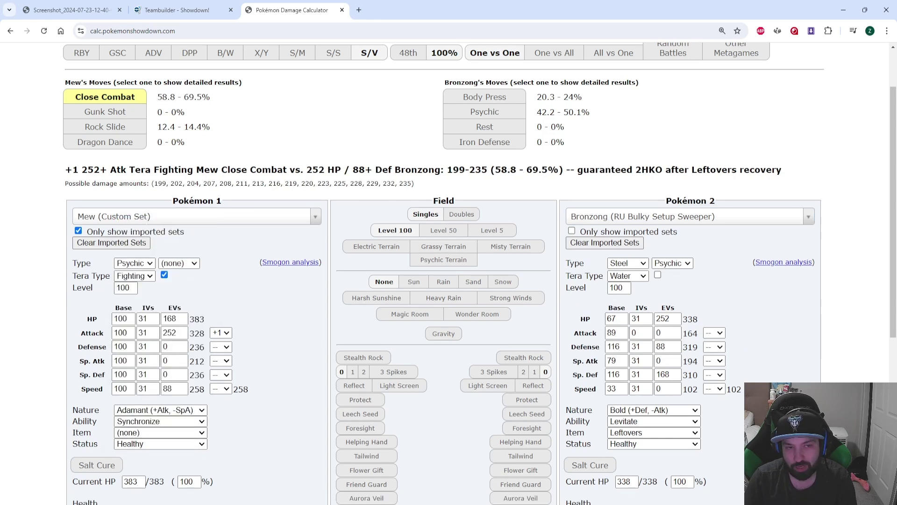
{"action": "triple_click", "coordinate": [175, 96]}
{"action": "left_click", "coordinate": [175, 96]}
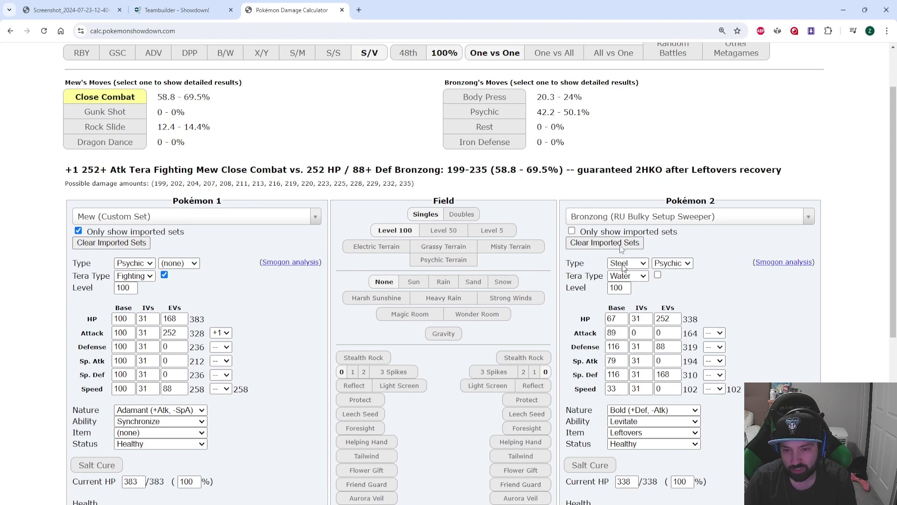
Search Pokémon 2's sets for "rag" without loading one, and return to the matchup image
{"action": "left_click", "coordinate": [606, 217]}
{"action": "type", "text": "rag"}
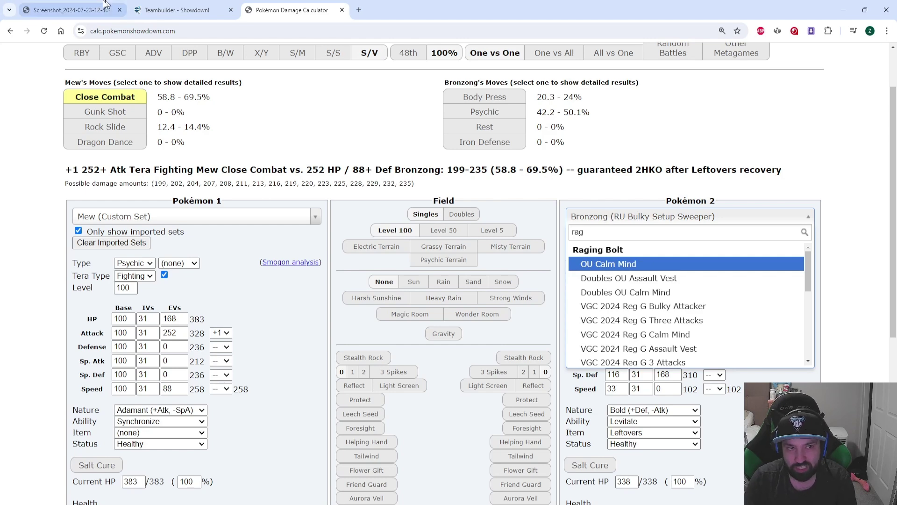
{"action": "left_click", "coordinate": [70, 9]}
{"action": "left_click", "coordinate": [178, 10]}
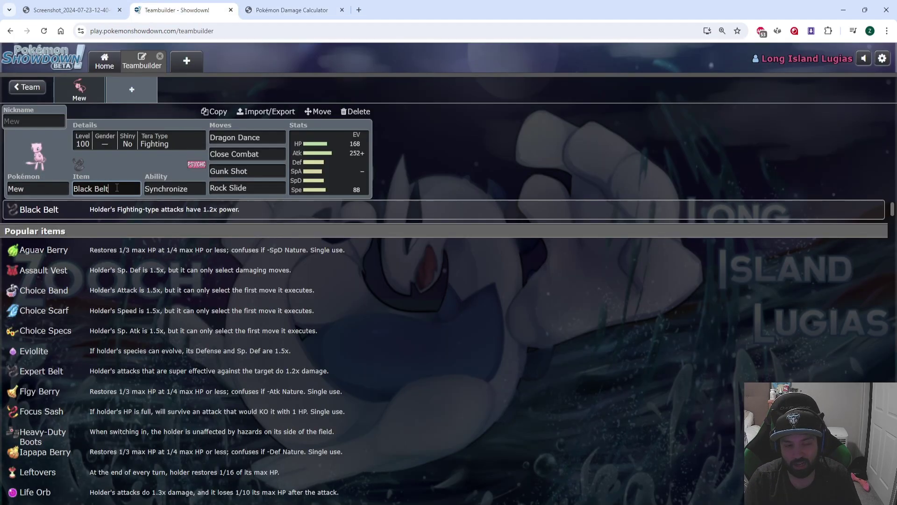
{"action": "left_click", "coordinate": [70, 10]}
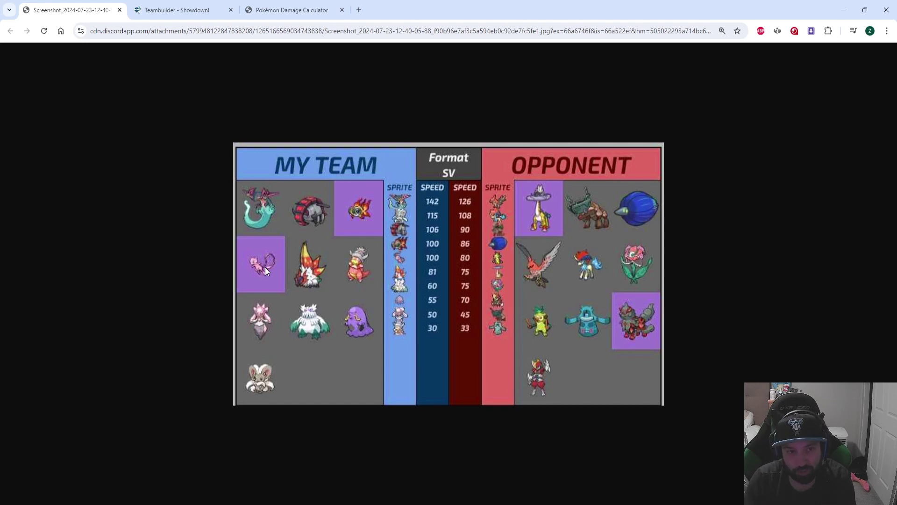
Review Mew's Black Belt item and its Gunk Shot and Rock Slide move slots in the teambuilder
{"action": "left_click", "coordinate": [201, 9]}
{"action": "key", "text": "Tab"}
{"action": "key", "text": "Tab"}
{"action": "key", "text": "Tab"}
{"action": "key", "text": "Tab"}
{"action": "key", "text": "Tab"}
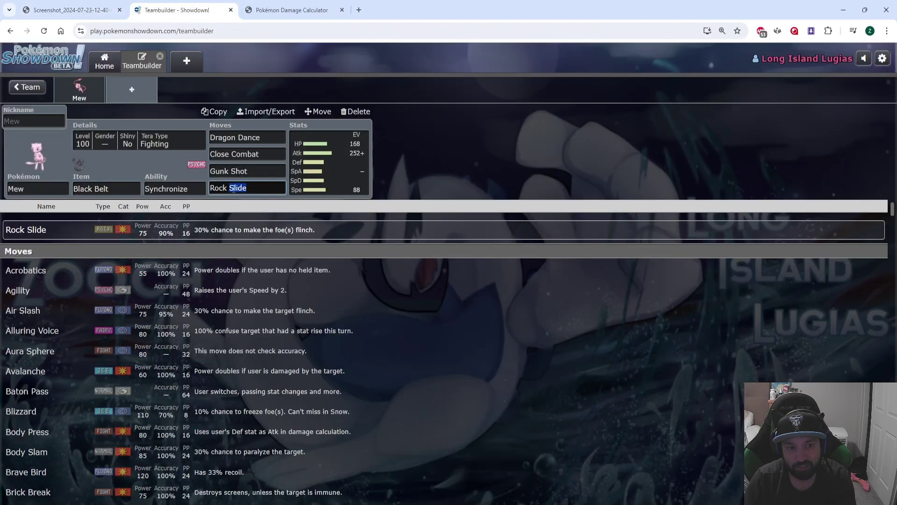
{"action": "left_click", "coordinate": [98, 192]}
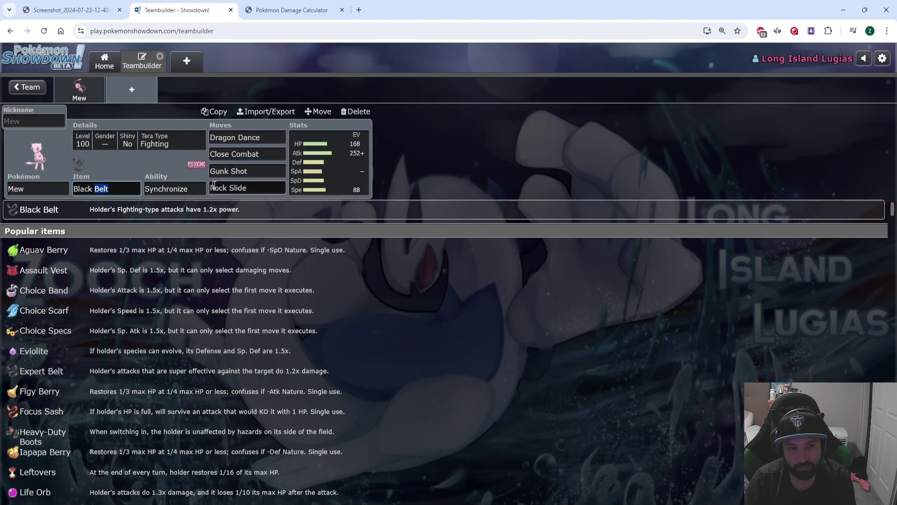
{"action": "key", "text": "Tab"}
{"action": "key", "text": "Tab"}
{"action": "key", "text": "Tab"}
{"action": "key", "text": "Tab"}
{"action": "key", "text": "Tab"}
{"action": "left_click", "coordinate": [96, 194]}
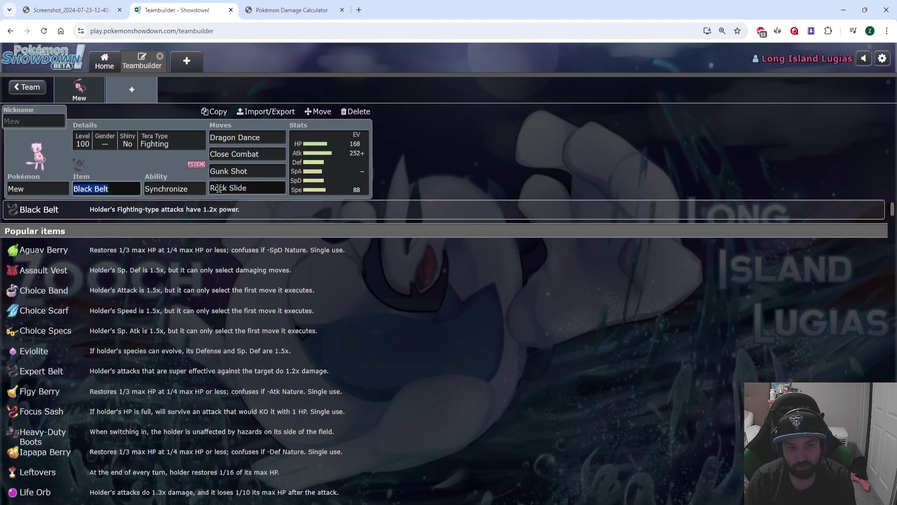
{"action": "key", "text": "Tab"}
{"action": "key", "text": "Tab"}
{"action": "key", "text": "Tab"}
{"action": "key", "text": "Tab"}
{"action": "key", "text": "Tab"}
{"action": "left_click", "coordinate": [236, 171]}
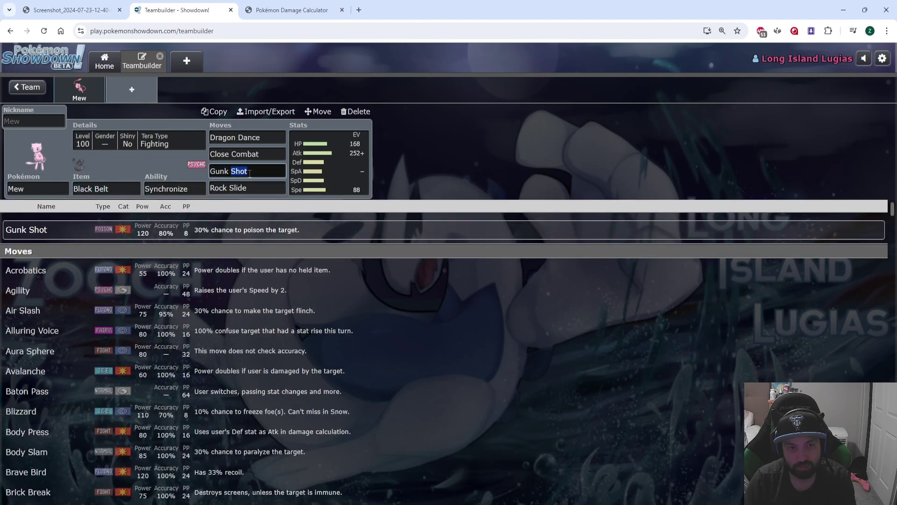
Compare both rosters in the matchup image with Mew's current moves in the teambuilder
{"action": "left_click", "coordinate": [74, 6]}
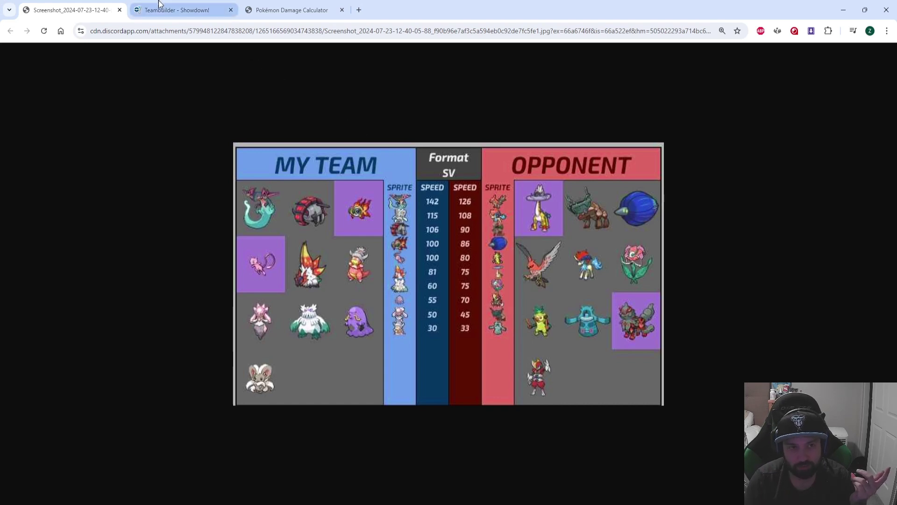
{"action": "left_click", "coordinate": [173, 9]}
{"action": "left_click", "coordinate": [70, 10]}
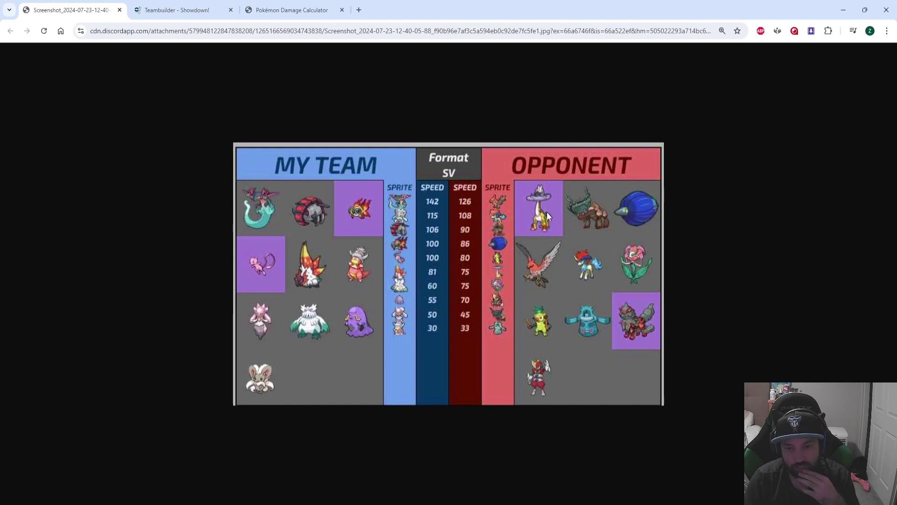
{"action": "left_click", "coordinate": [199, 7]}
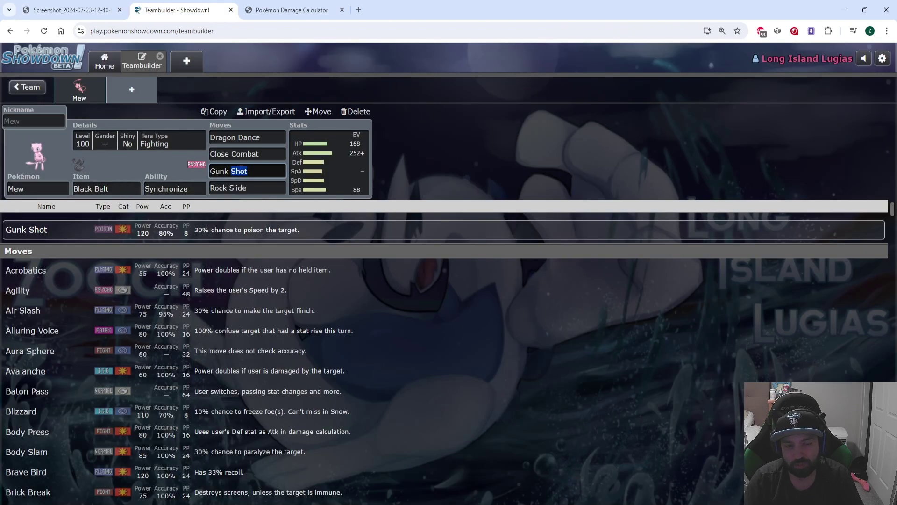
{"action": "left_click", "coordinate": [115, 13]}
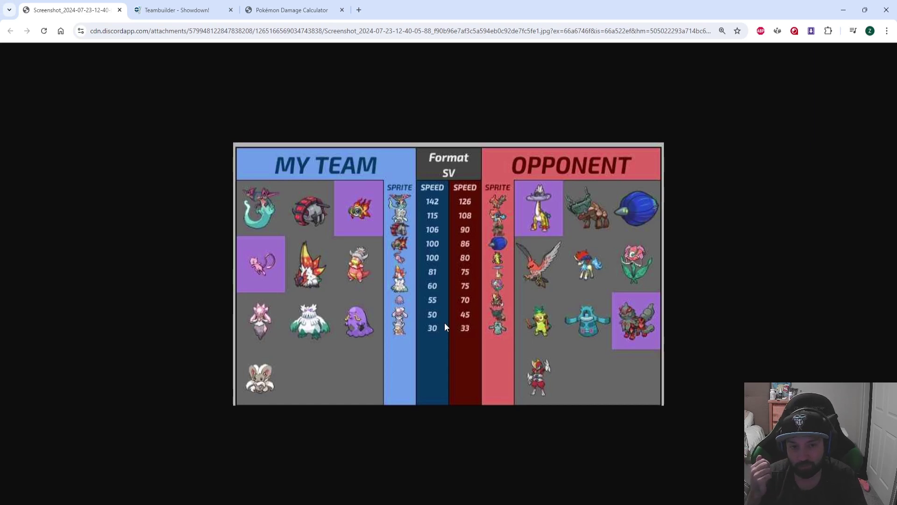
{"action": "left_click", "coordinate": [158, 5]}
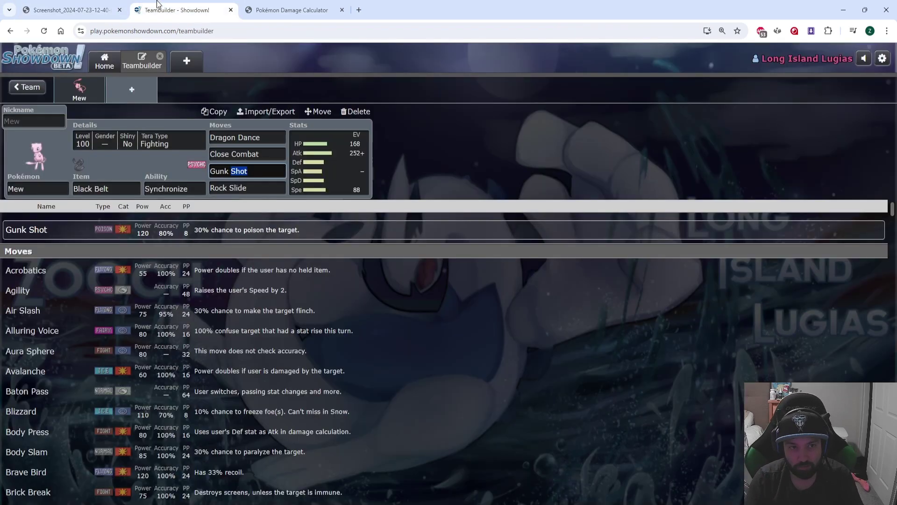
{"action": "left_click", "coordinate": [115, 8]}
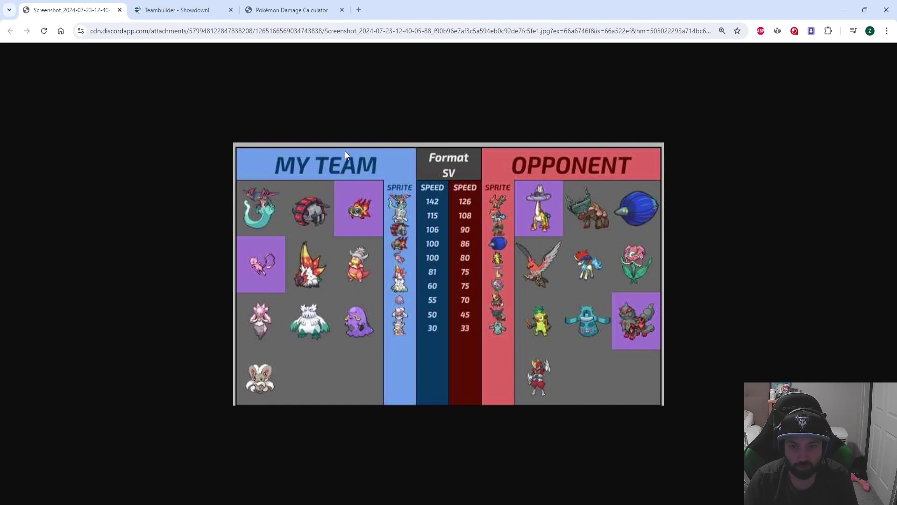
Add Iron Treads to the team in the teambuilder as the second Pokémon after Mew
{"action": "left_click", "coordinate": [178, 10]}
{"action": "left_click", "coordinate": [132, 89]}
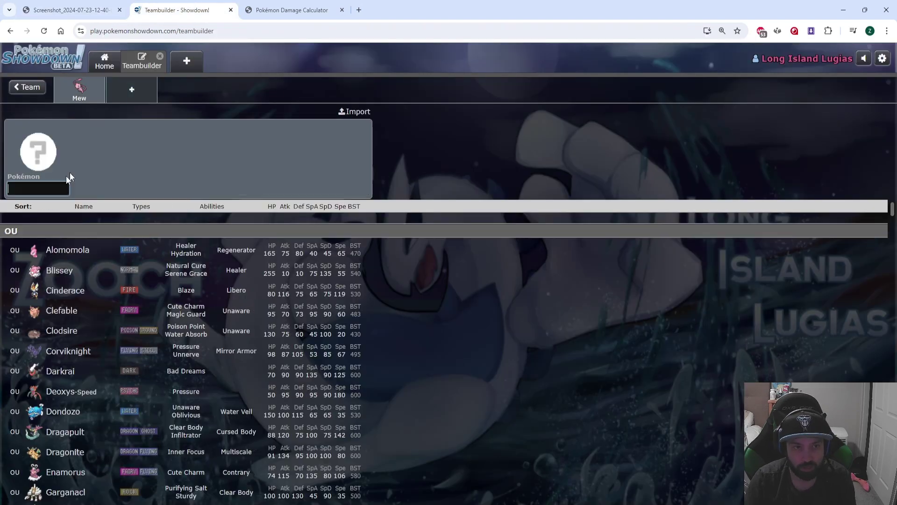
{"action": "type", "text": "iron tr"}
{"action": "key", "text": "Return"}
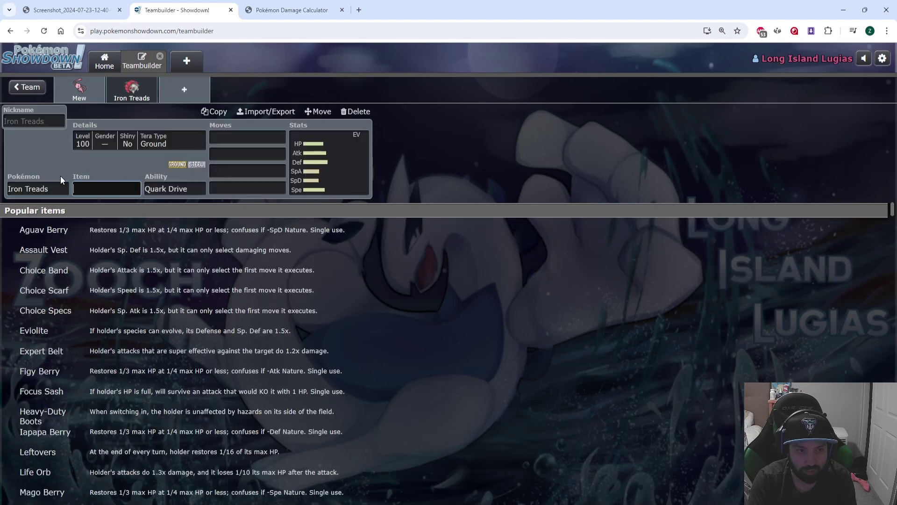
Check the matchup image, give Iron Treads a Jolly nature, and set its Speed EVs to 128
{"action": "key", "text": "ctrl+shift+Tab"}
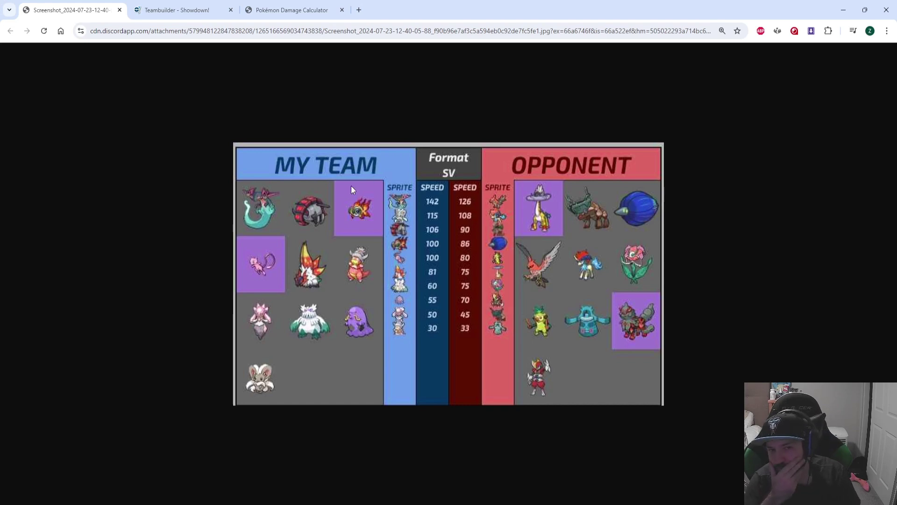
{"action": "left_click", "coordinate": [199, 3]}
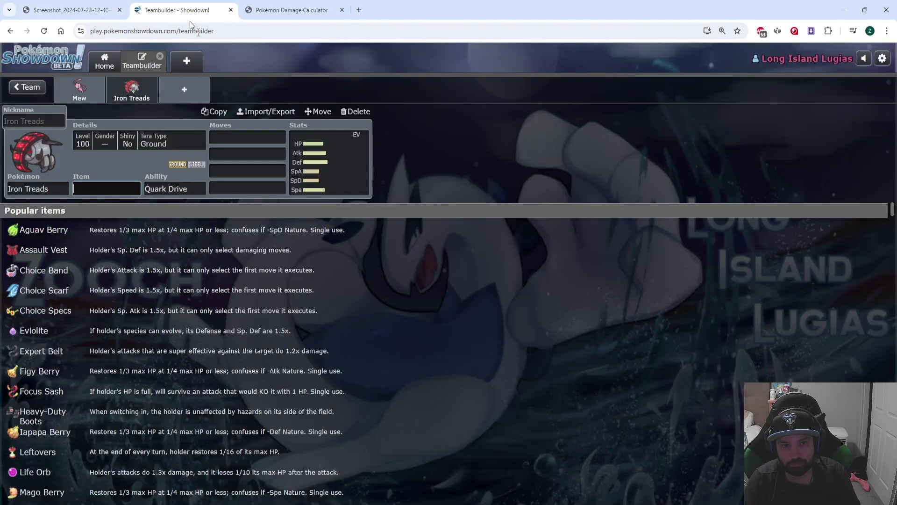
{"action": "left_click", "coordinate": [340, 177]}
{"action": "mouse_move", "coordinate": [206, 353]}
{"action": "left_mouse_down"}
{"action": "mouse_move", "coordinate": [241, 352]}
{"action": "mouse_move", "coordinate": [205, 352]}
{"action": "left_mouse_up"}
{"action": "left_click", "coordinate": [123, 387]}
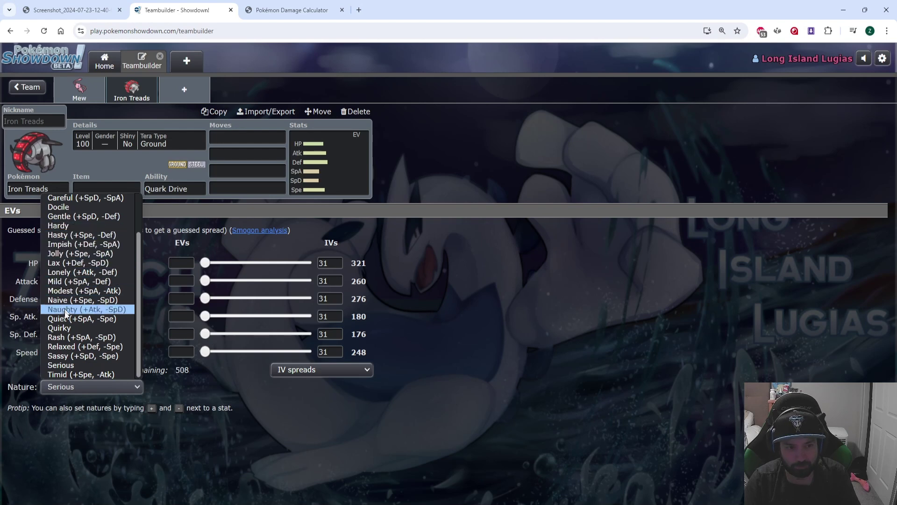
{"action": "left_click", "coordinate": [74, 254]}
{"action": "left_click_drag", "start_coordinate": [205, 352], "coordinate": [258, 351]}
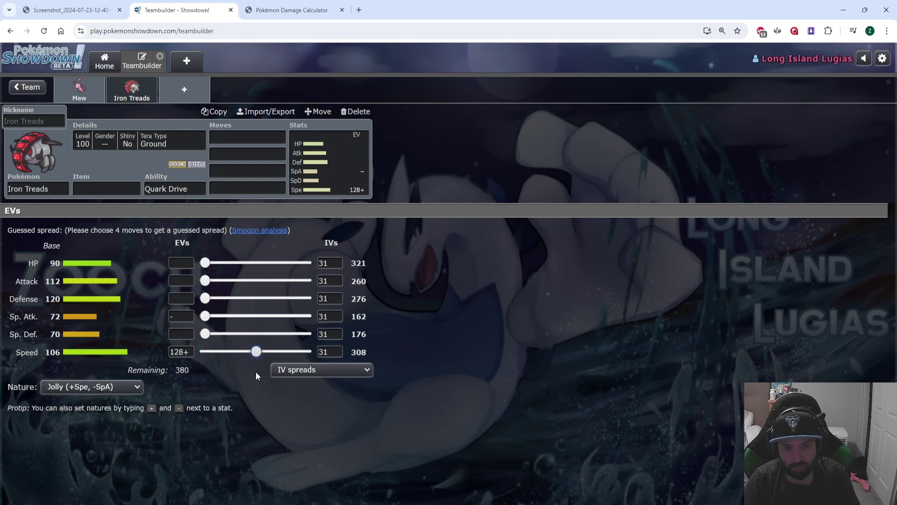
Check the matchup image again and set Iron Treads' EVs to 252 Special Defense and 128 HP
{"action": "left_click", "coordinate": [83, 4]}
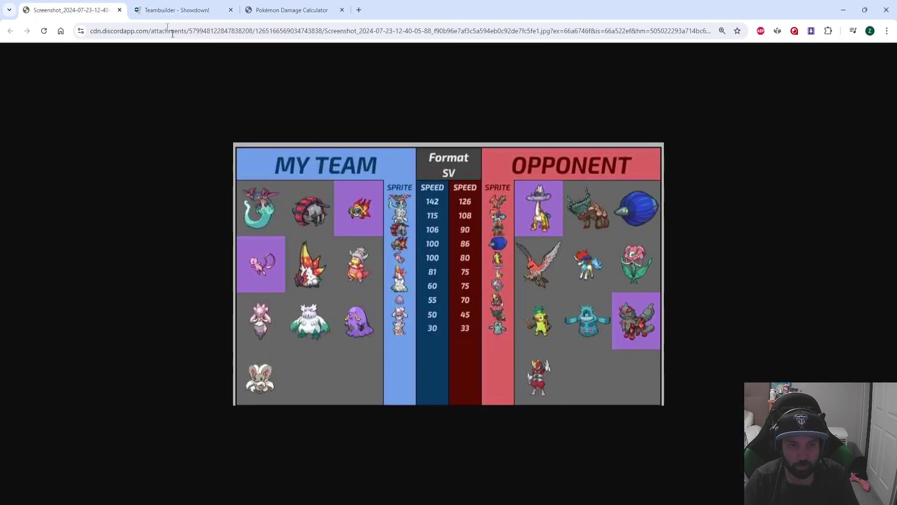
{"action": "left_click", "coordinate": [177, 10]}
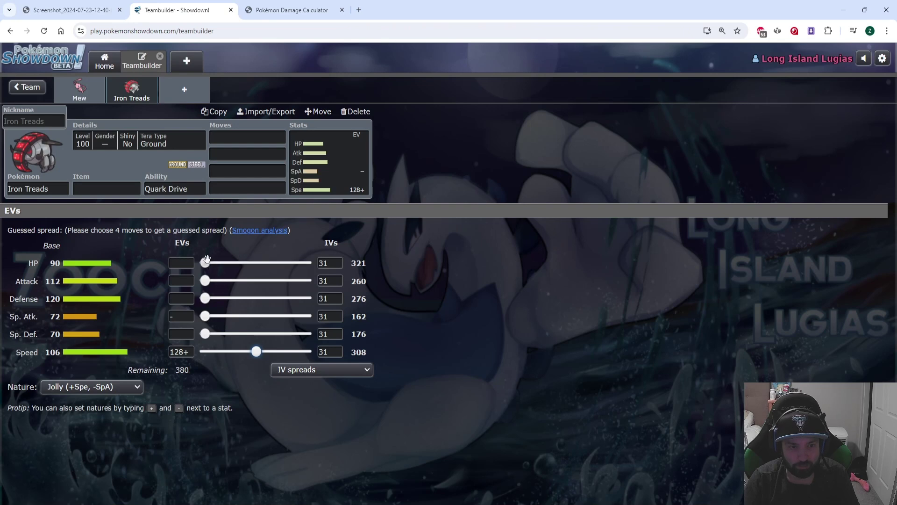
{"action": "left_click_drag", "start_coordinate": [205, 261], "coordinate": [306, 262]}
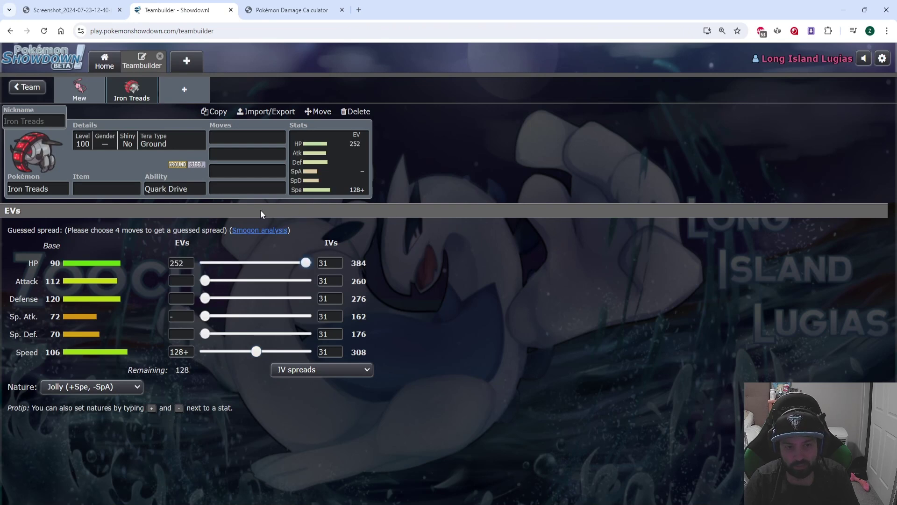
{"action": "left_click", "coordinate": [205, 263]}
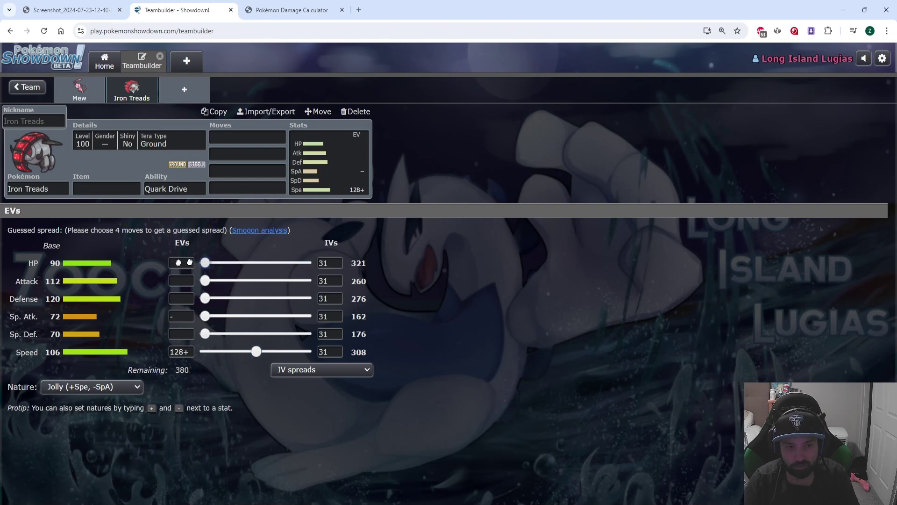
{"action": "left_click_drag", "start_coordinate": [212, 341], "coordinate": [574, 311]}
{"action": "left_click_drag", "start_coordinate": [206, 262], "coordinate": [758, 283]}
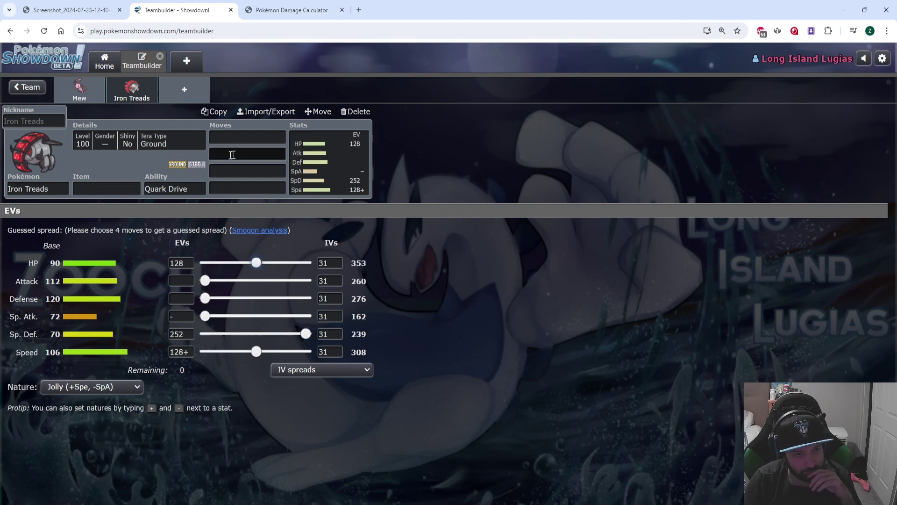
Check the matchup image and give Iron Treads Rapid Spin and Earthquake as its first two moves
{"action": "left_click", "coordinate": [72, 10]}
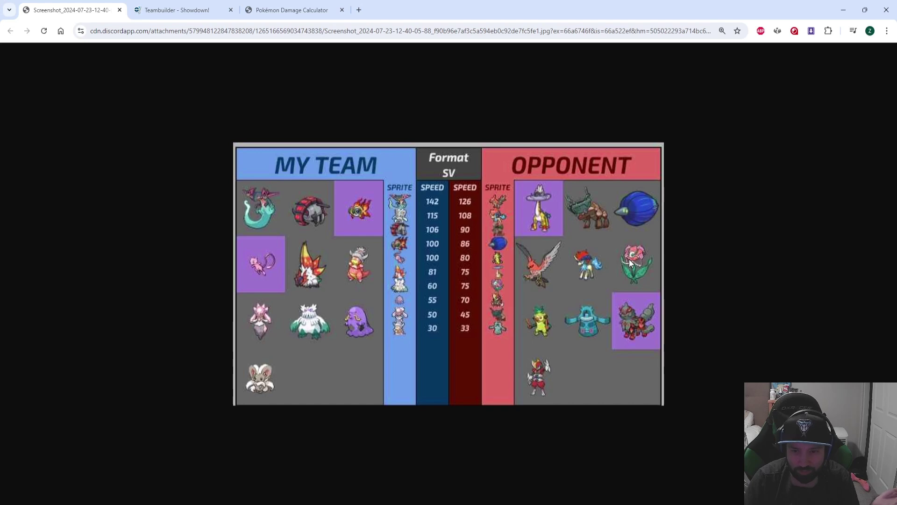
{"action": "left_click", "coordinate": [177, 10]}
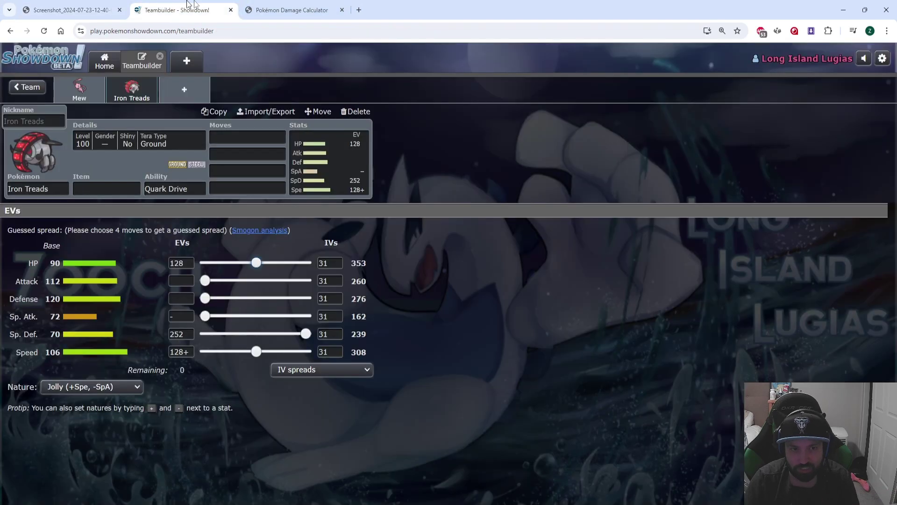
{"action": "left_click", "coordinate": [215, 135]}
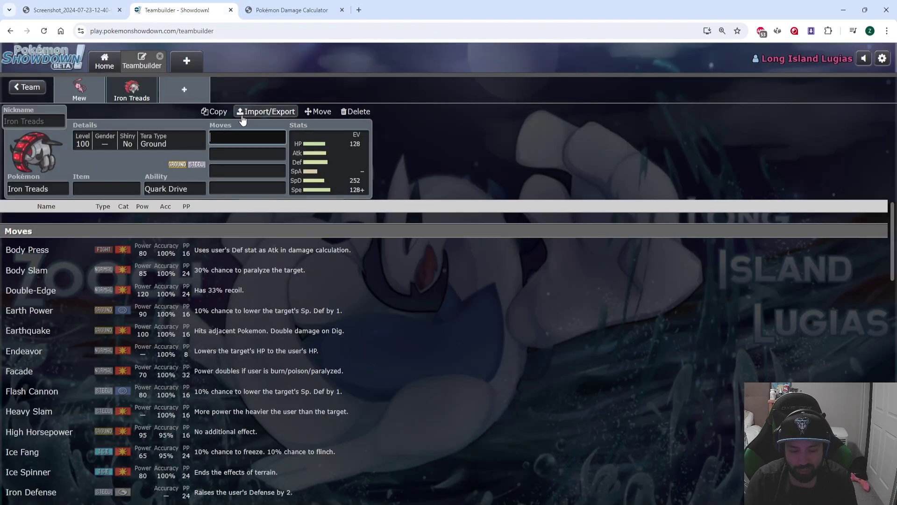
{"action": "type", "text": "rapi"}
{"action": "key", "text": "Return"}
{"action": "type", "text": "ear"}
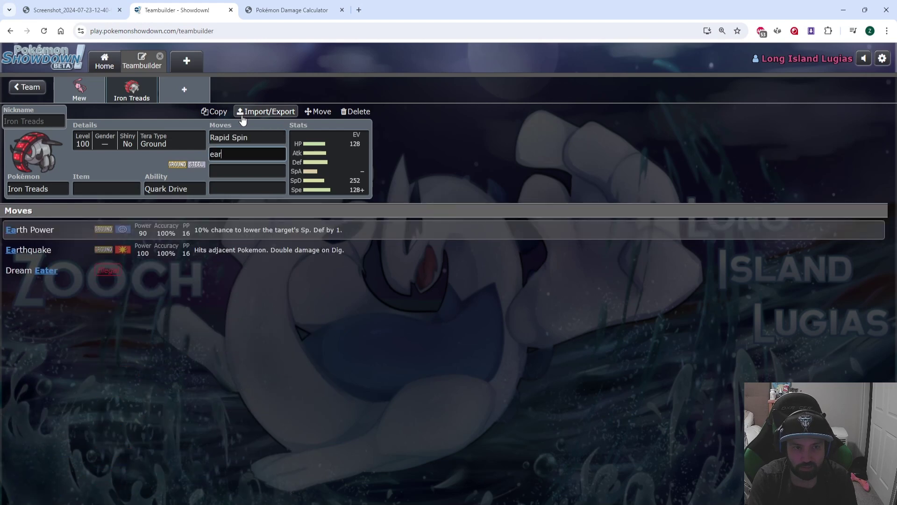
{"action": "left_click", "coordinate": [90, 248]}
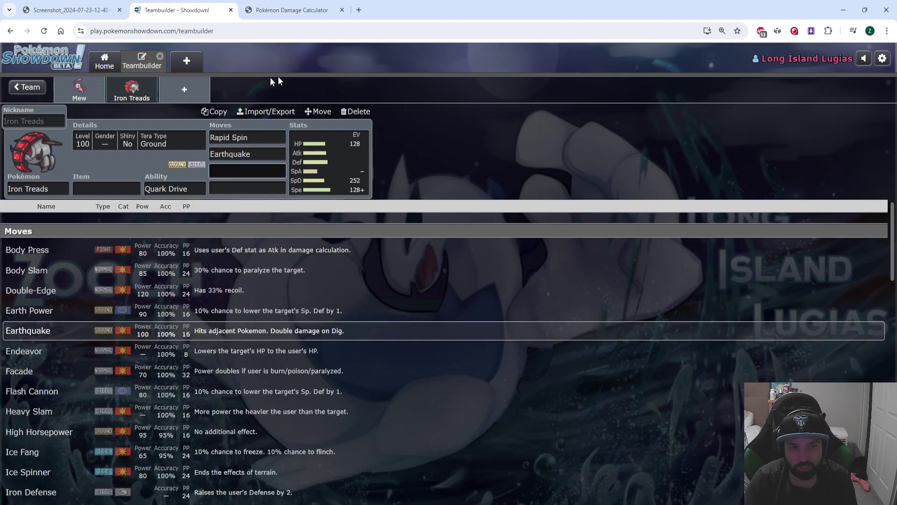
Compare the rosters in the matchup image with the list of moves available to Iron Treads
{"action": "left_click", "coordinate": [102, 4]}
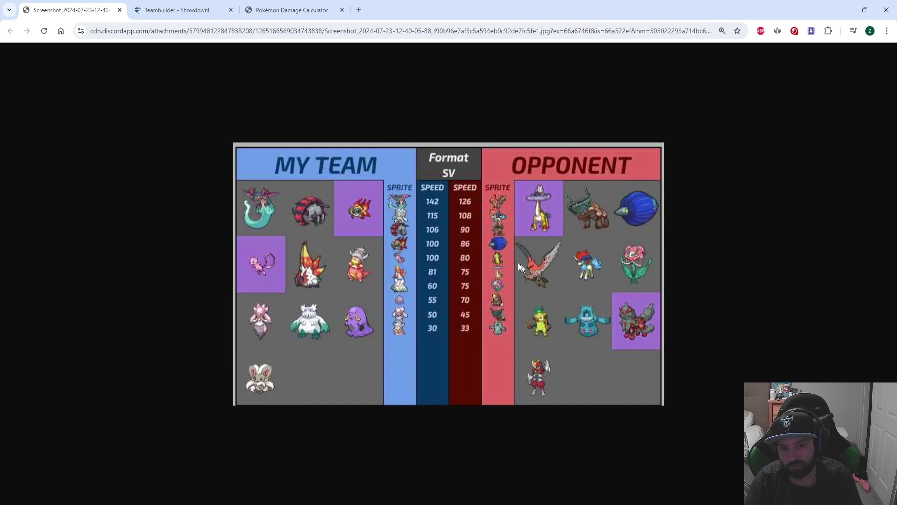
{"action": "left_click", "coordinate": [176, 4]}
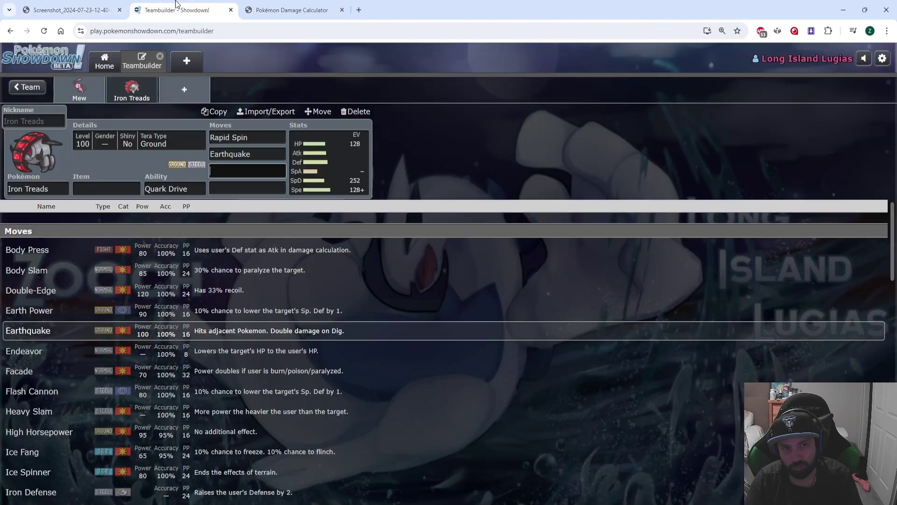
{"action": "left_click", "coordinate": [66, 6]}
{"action": "left_click", "coordinate": [155, 5]}
{"action": "left_click", "coordinate": [70, 9]}
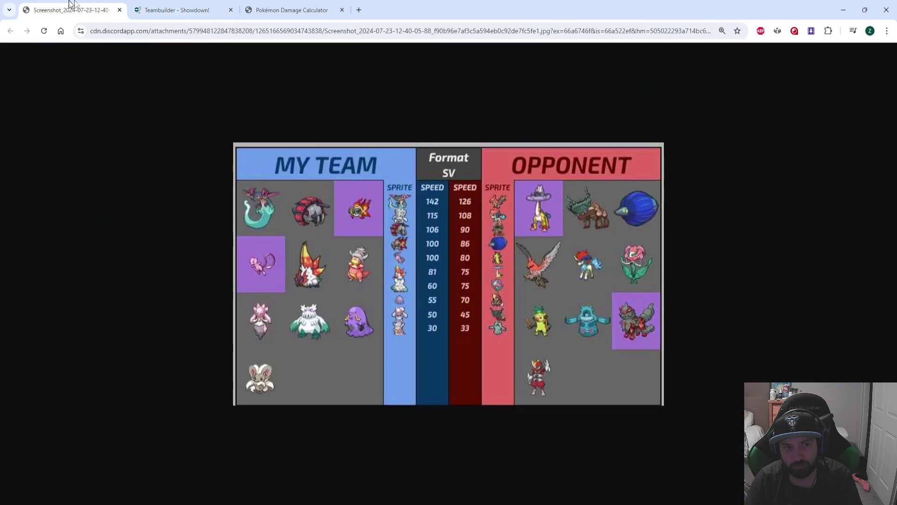
{"action": "left_click", "coordinate": [178, 9]}
{"action": "scroll", "coordinate": [183, 228], "scroll_direction": "down", "scroll_amount": 8}
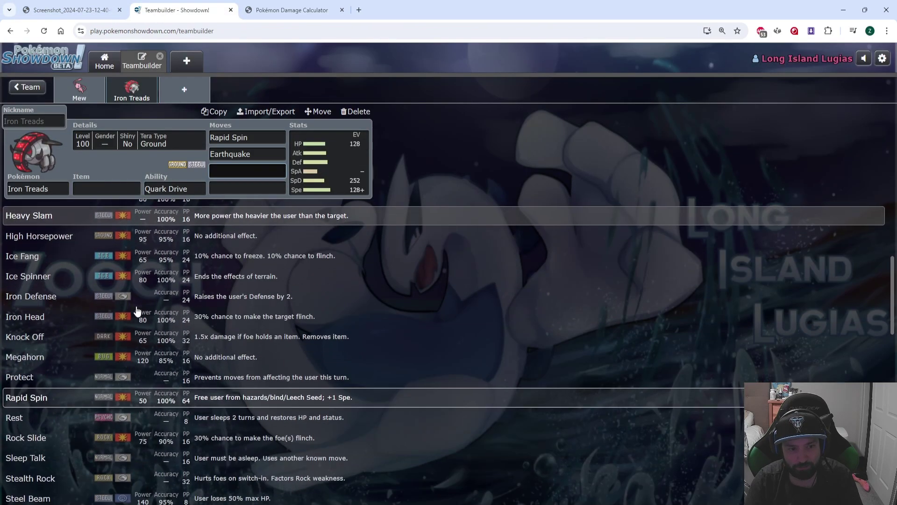
{"action": "scroll", "coordinate": [137, 310], "scroll_direction": "down", "scroll_amount": 7}
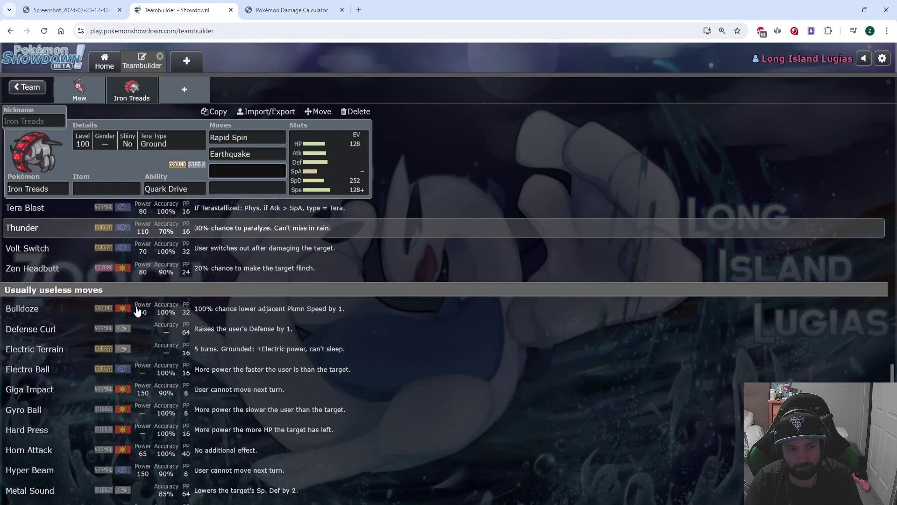
{"action": "scroll", "coordinate": [138, 311], "scroll_direction": "down", "scroll_amount": 2}
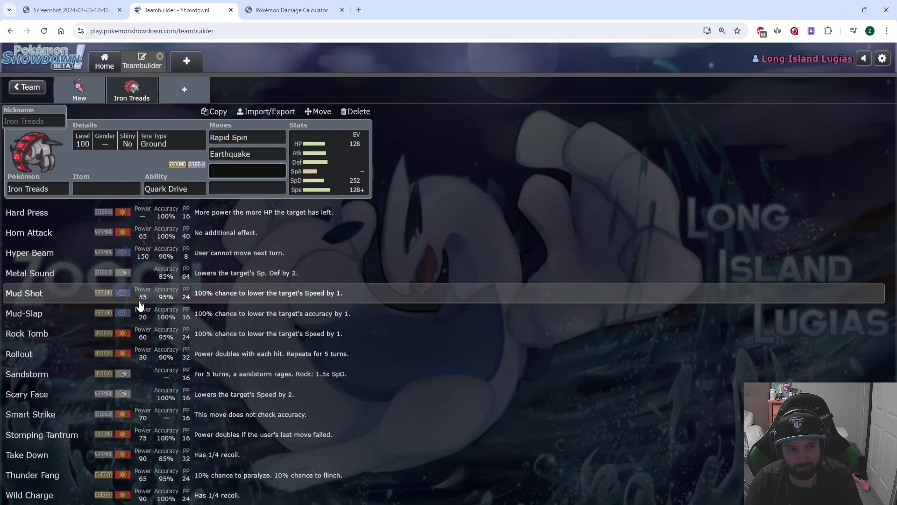
{"action": "scroll", "coordinate": [140, 308], "scroll_direction": "up", "scroll_amount": 4}
{"action": "scroll", "coordinate": [142, 306], "scroll_direction": "up", "scroll_amount": 10}
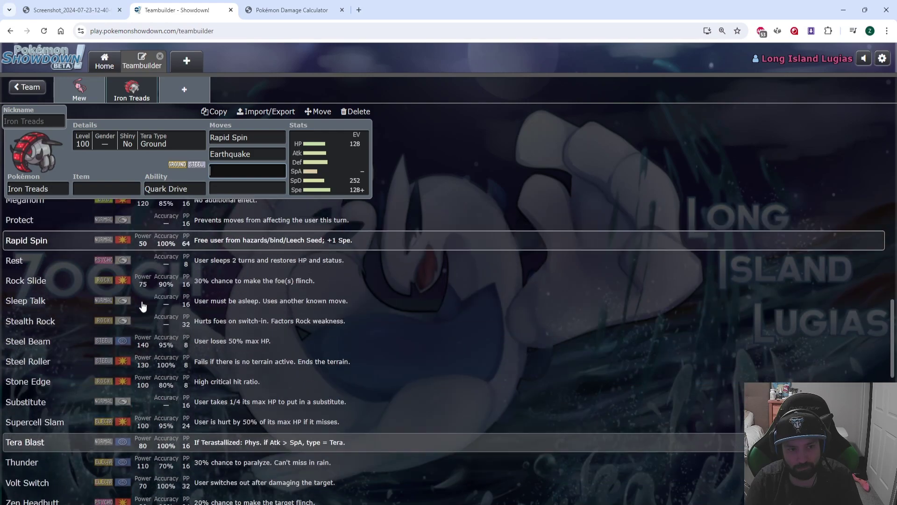
{"action": "scroll", "coordinate": [141, 303], "scroll_direction": "up", "scroll_amount": 3}
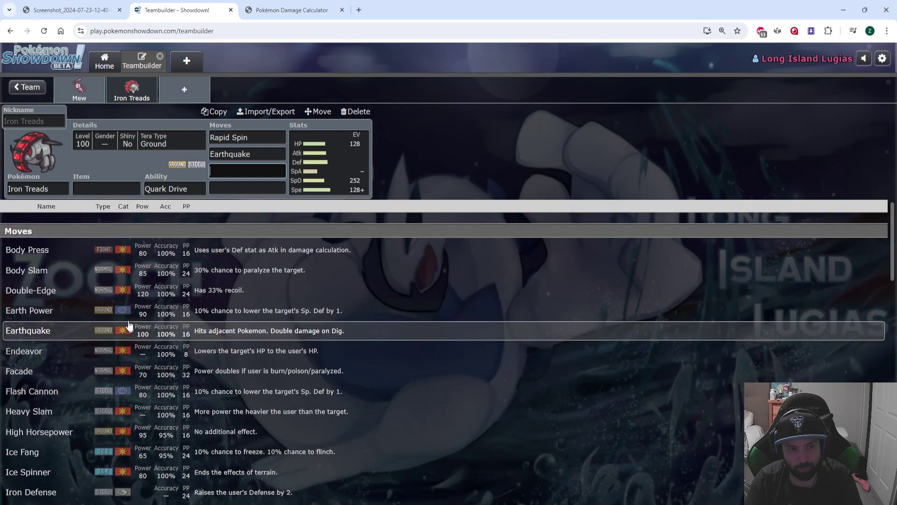
{"action": "scroll", "coordinate": [46, 258], "scroll_direction": "down", "scroll_amount": 5}
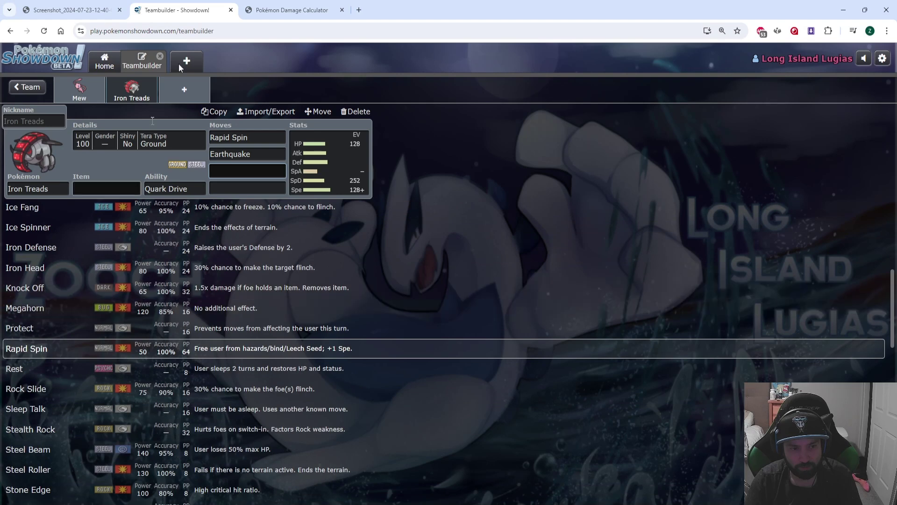
Check the opponent's roster once more and set Knock Off as Iron Treads' third move
{"action": "key", "text": "ctrl+shift+Tab"}
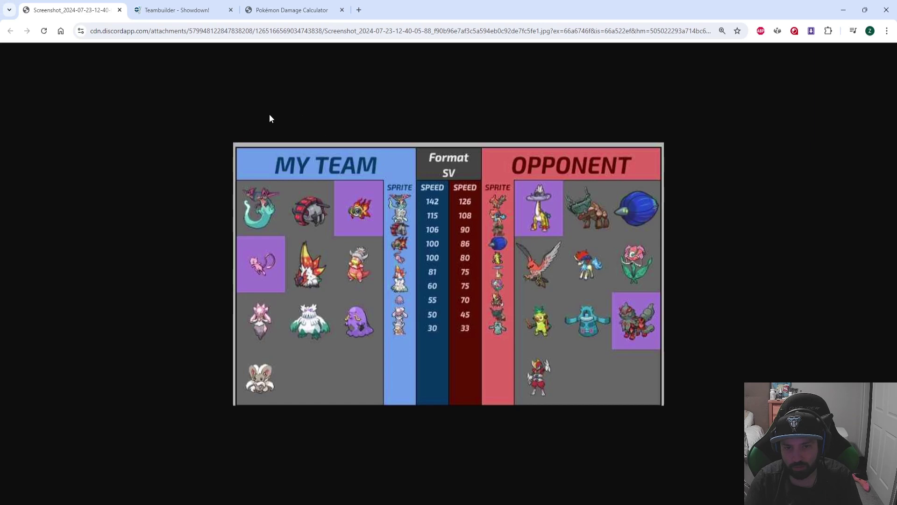
{"action": "left_click", "coordinate": [177, 10]}
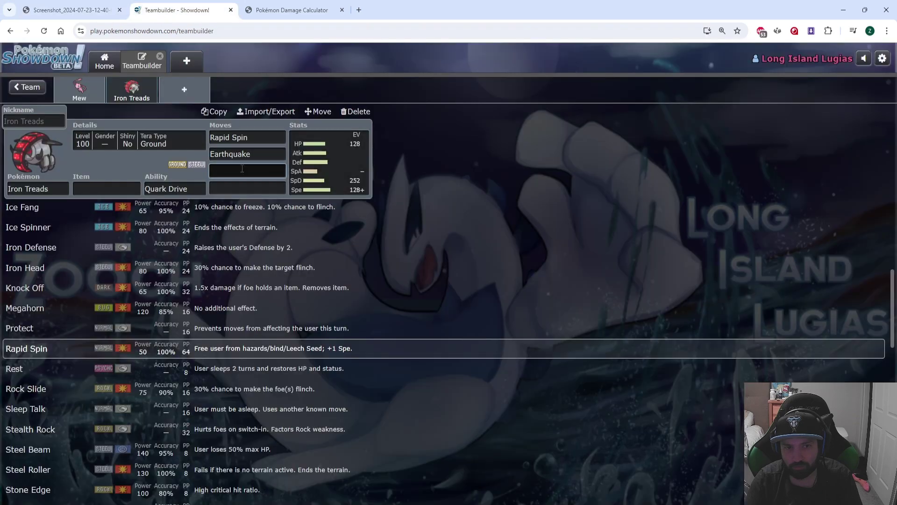
{"action": "type", "text": "kno"}
{"action": "key", "text": "Return"}
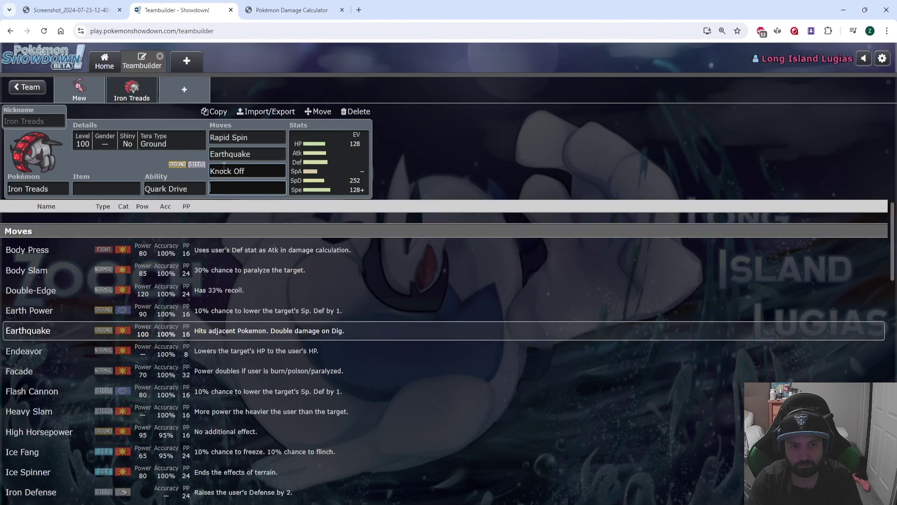
Review the remaining move options and the matchup image, and set Volt Switch as Iron Treads' fourth move
{"action": "scroll", "coordinate": [149, 320], "scroll_direction": "down", "scroll_amount": 3}
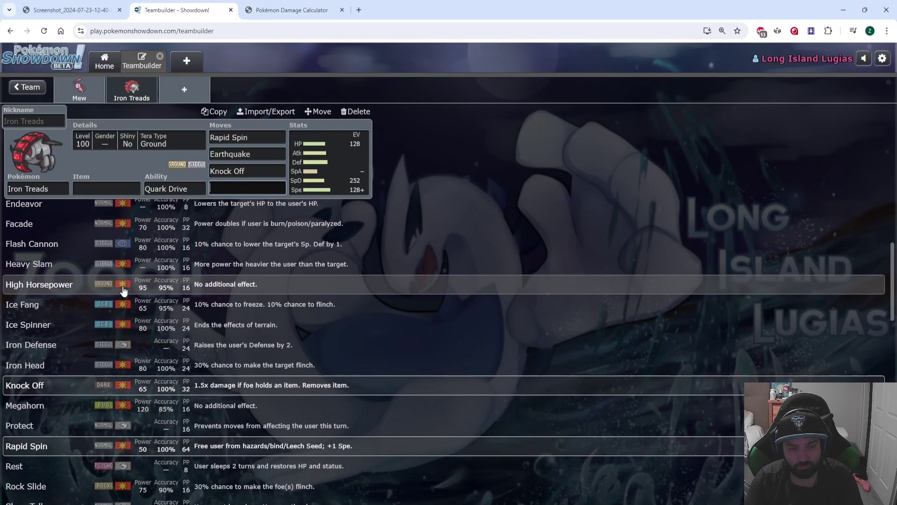
{"action": "scroll", "coordinate": [123, 290], "scroll_direction": "down", "scroll_amount": 4}
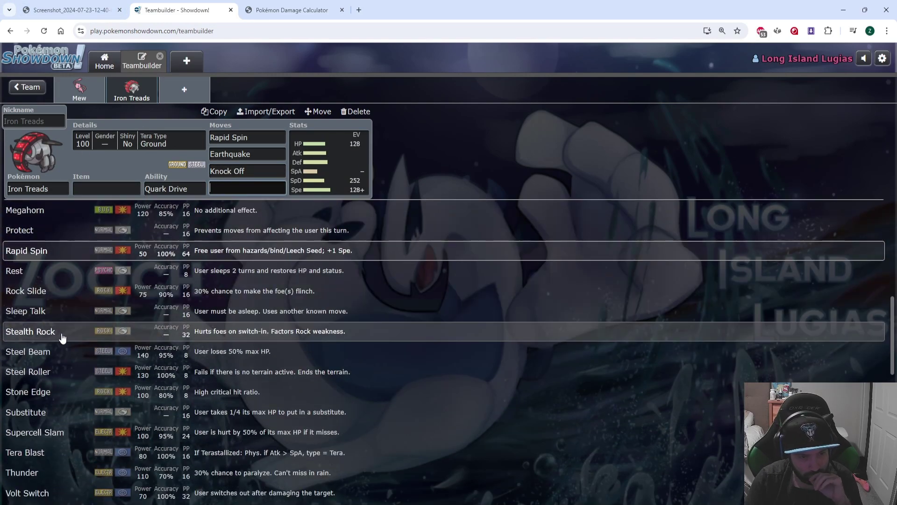
{"action": "scroll", "coordinate": [62, 337], "scroll_direction": "down", "scroll_amount": 1}
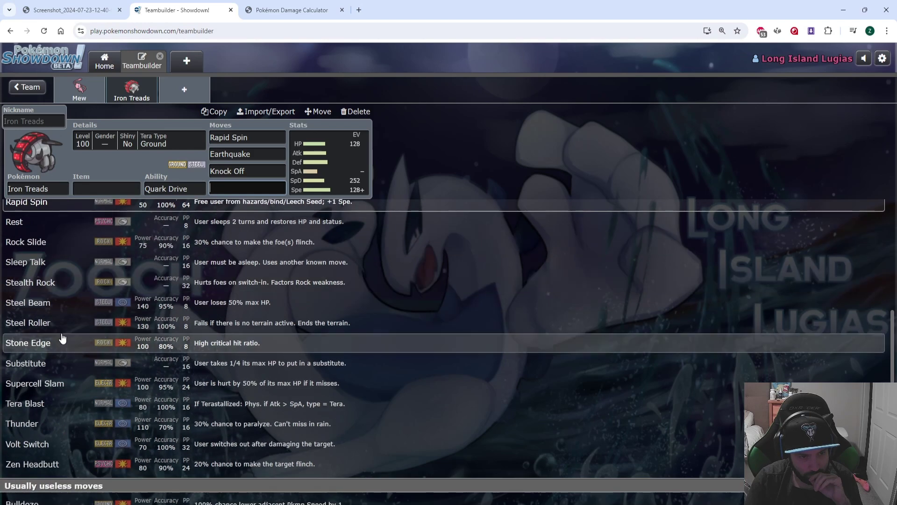
{"action": "left_click", "coordinate": [77, 5]}
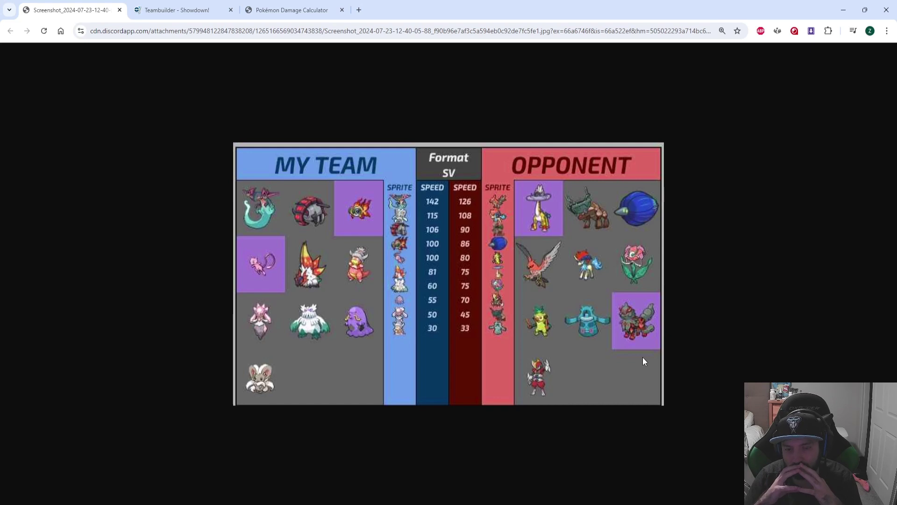
{"action": "left_click", "coordinate": [166, 9]}
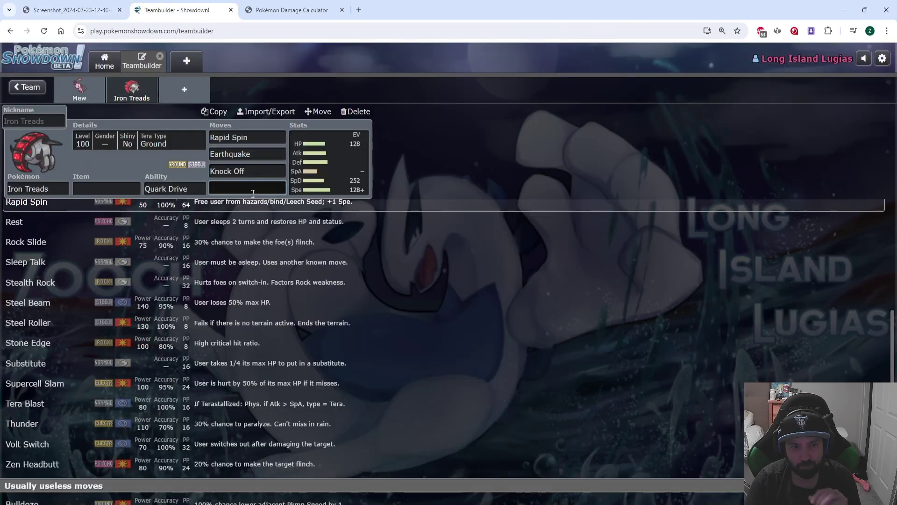
{"action": "type", "text": "volt"}
{"action": "key", "text": "Return"}
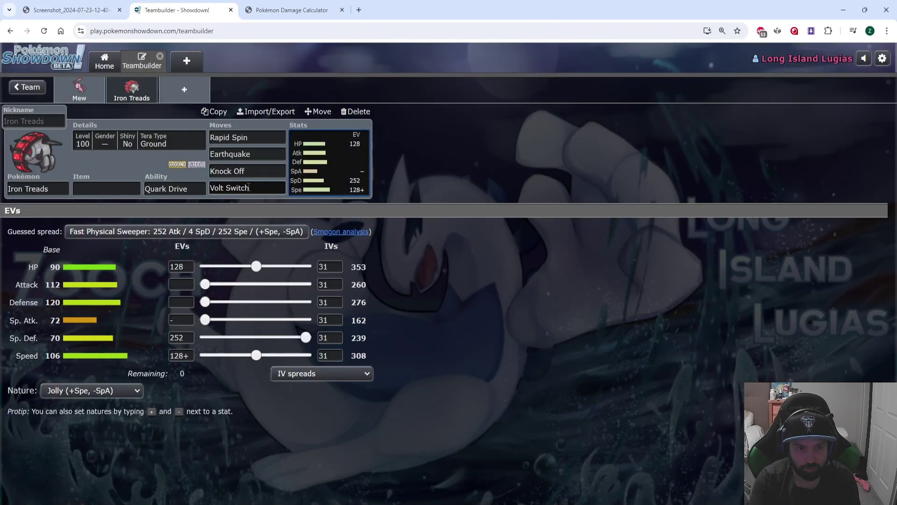
Give Iron Treads the Assault Vest as its held item
{"action": "left_click", "coordinate": [90, 187]}
{"action": "type", "text": "assa"}
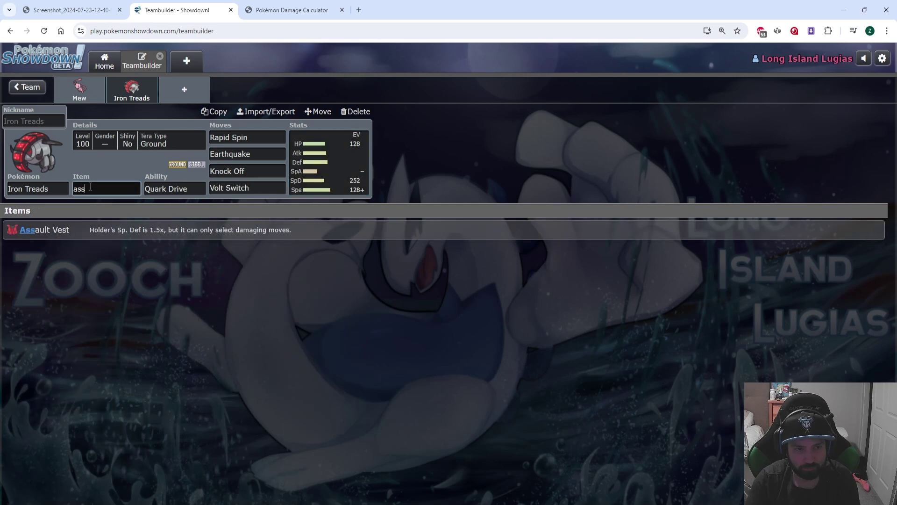
{"action": "key", "text": "Return"}
Check the matchup image and add Slowking as the third Pokémon on the team, with the Regenerator ability
{"action": "left_click", "coordinate": [68, 4]}
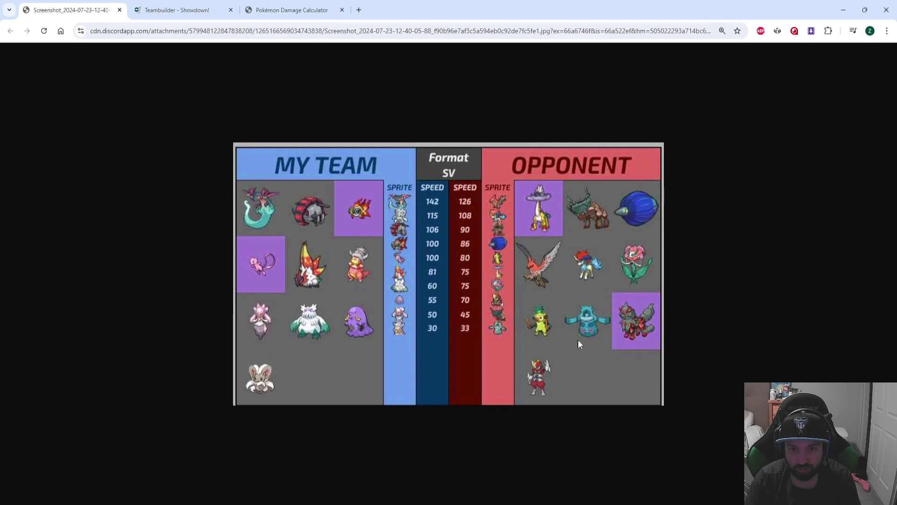
{"action": "left_click", "coordinate": [177, 5]}
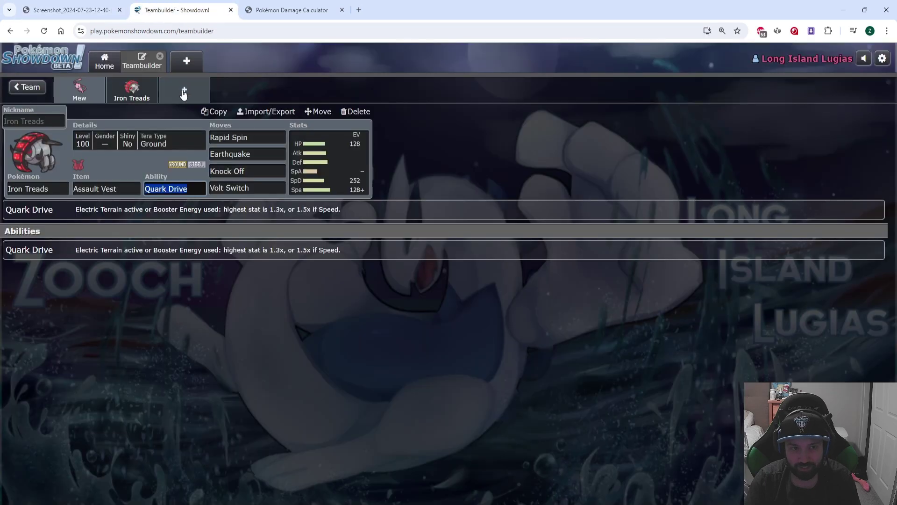
{"action": "left_click", "coordinate": [70, 10]}
{"action": "left_click", "coordinate": [177, 10]}
{"action": "left_click", "coordinate": [184, 89]}
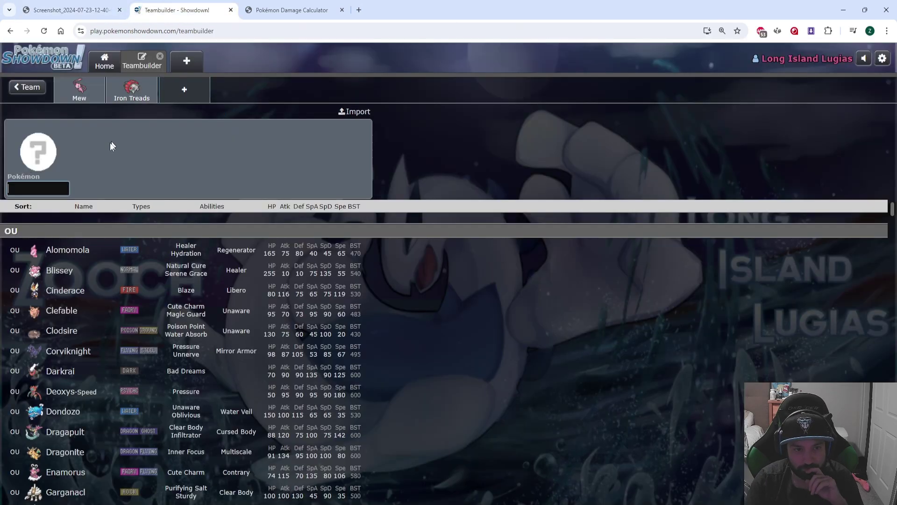
{"action": "type", "text": "slowking"}
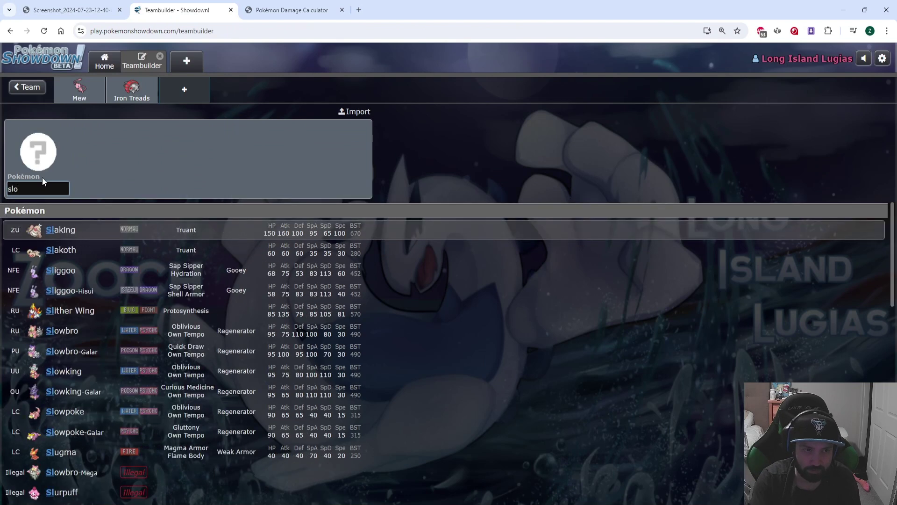
{"action": "key", "text": "Return"}
{"action": "key", "text": "Tab"}
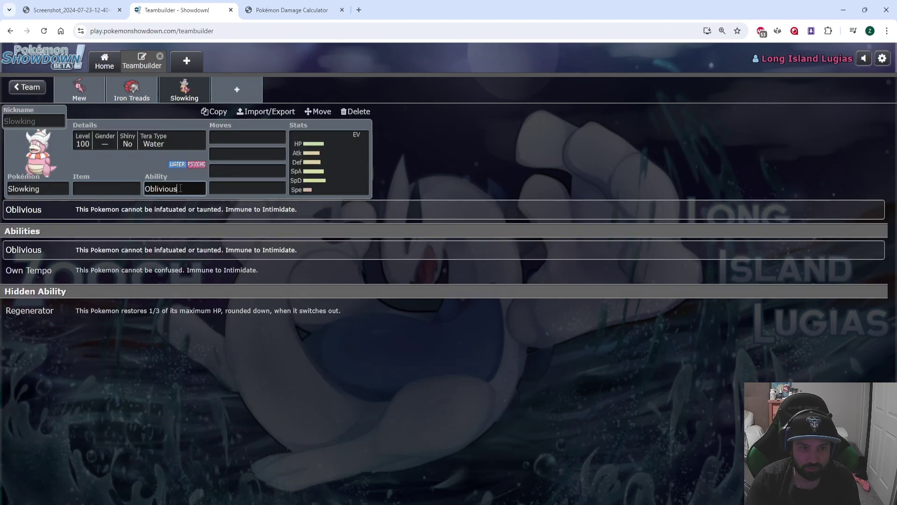
{"action": "left_click", "coordinate": [37, 310]}
Check the matchup image again and give Slowking Heavy-Duty Boots as its held item
{"action": "left_click", "coordinate": [98, 2]}
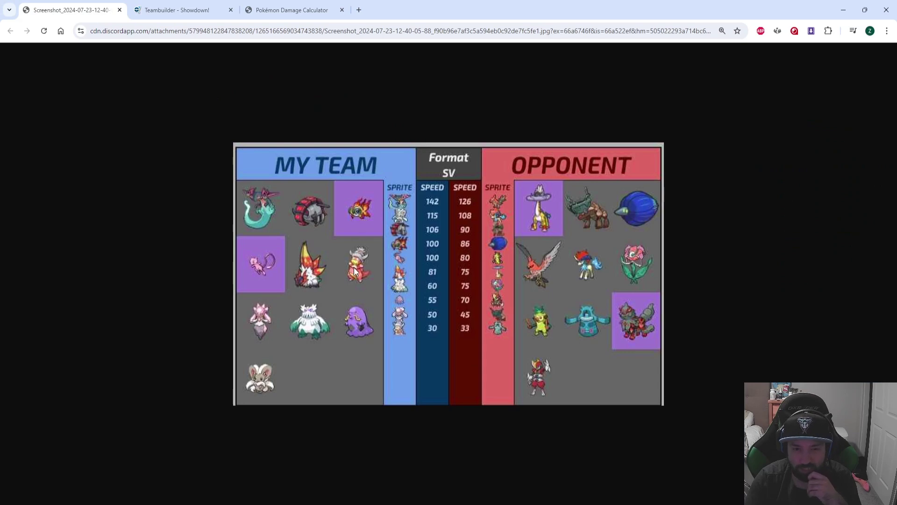
{"action": "left_click", "coordinate": [138, 4]}
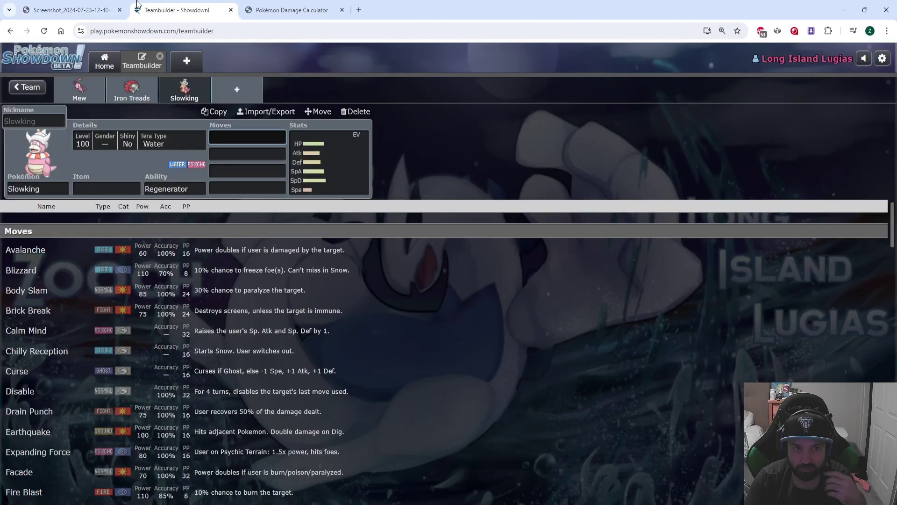
{"action": "left_click", "coordinate": [105, 186]}
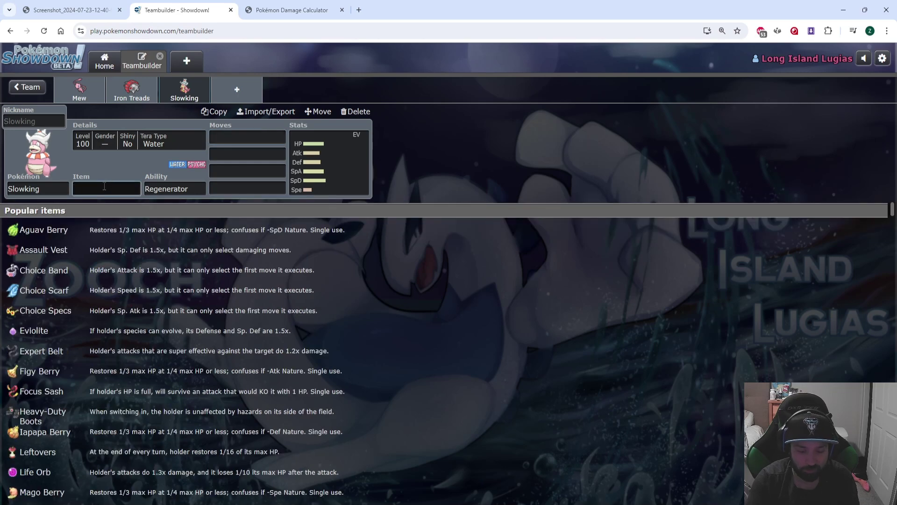
{"action": "type", "text": "heavy"}
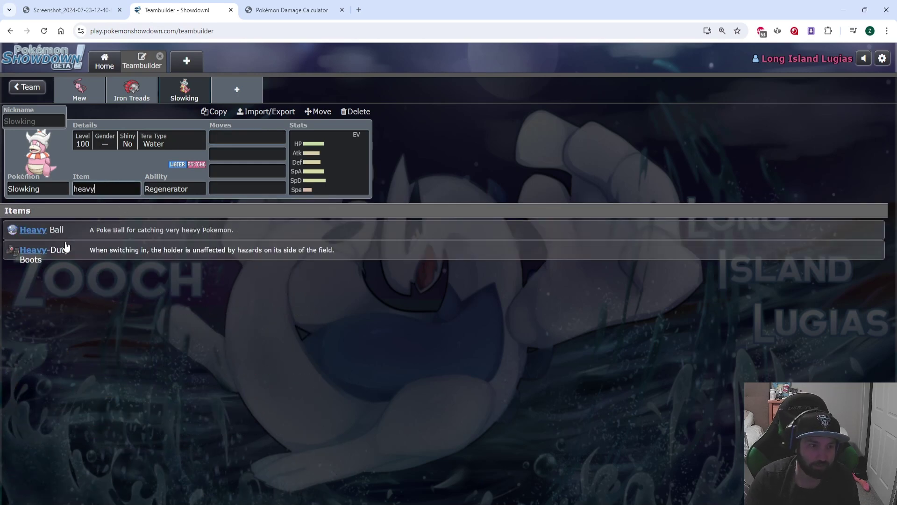
{"action": "left_click", "coordinate": [47, 250]}
Set Scald and Psyshock as Slowking's first two moves
{"action": "left_click", "coordinate": [226, 138]}
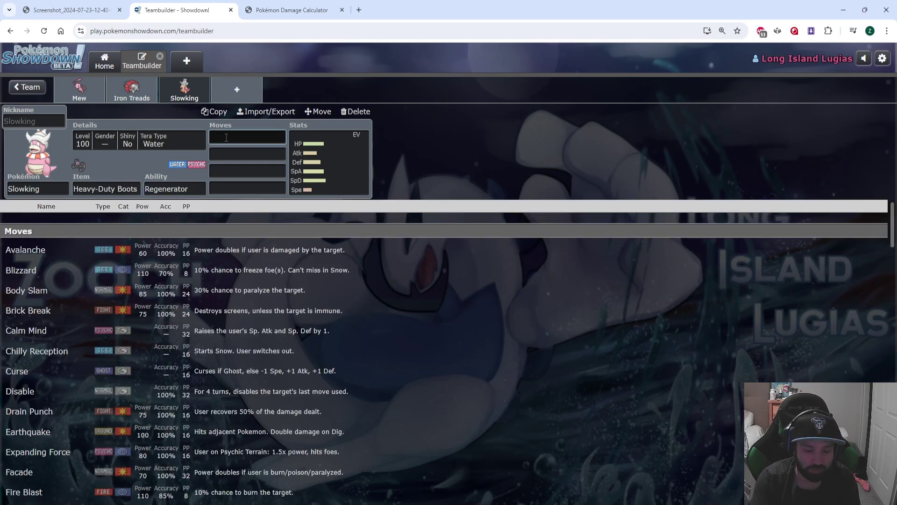
{"action": "type", "text": "scald"}
{"action": "key", "text": "Return"}
{"action": "type", "text": "psysho"}
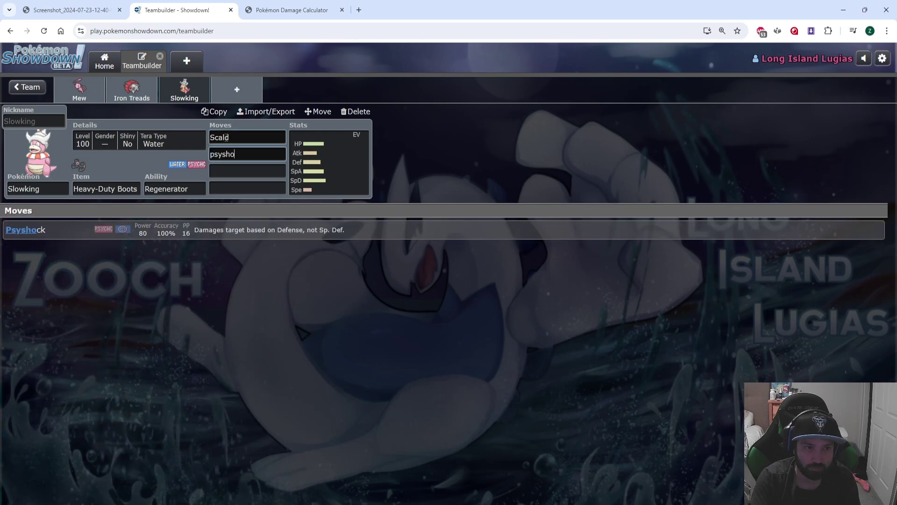
{"action": "key", "text": "Return"}
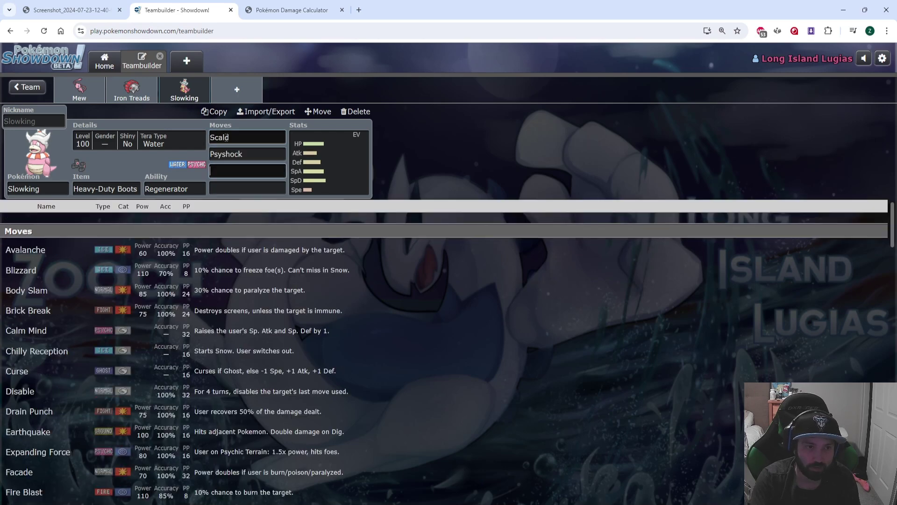
Check the matchup image and set Calm Mind and Slack Off as Slowking's third and fourth moves
{"action": "left_click", "coordinate": [106, 5]}
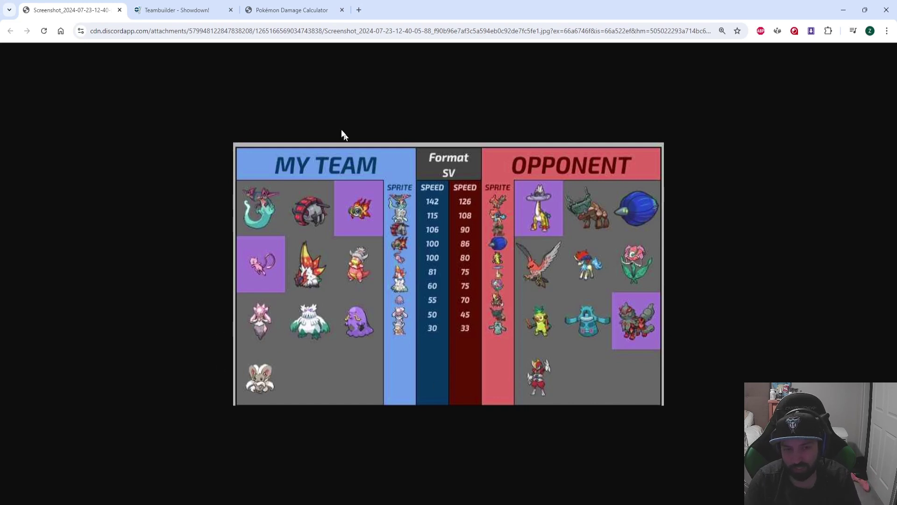
{"action": "left_click", "coordinate": [210, 12]}
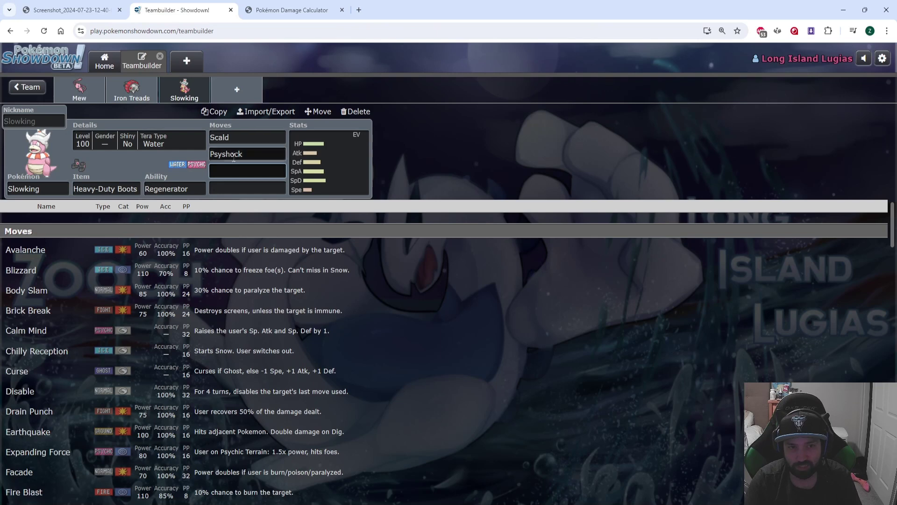
{"action": "left_click", "coordinate": [110, 10]}
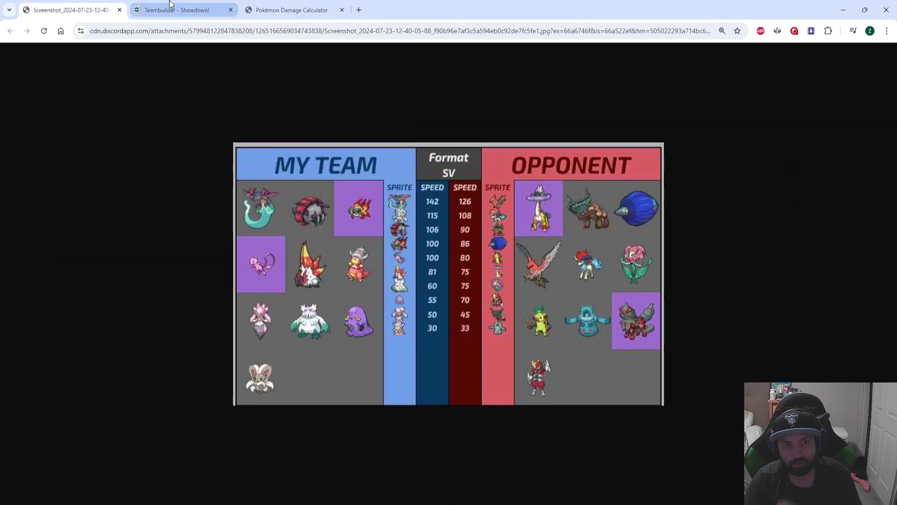
{"action": "left_click", "coordinate": [177, 9]}
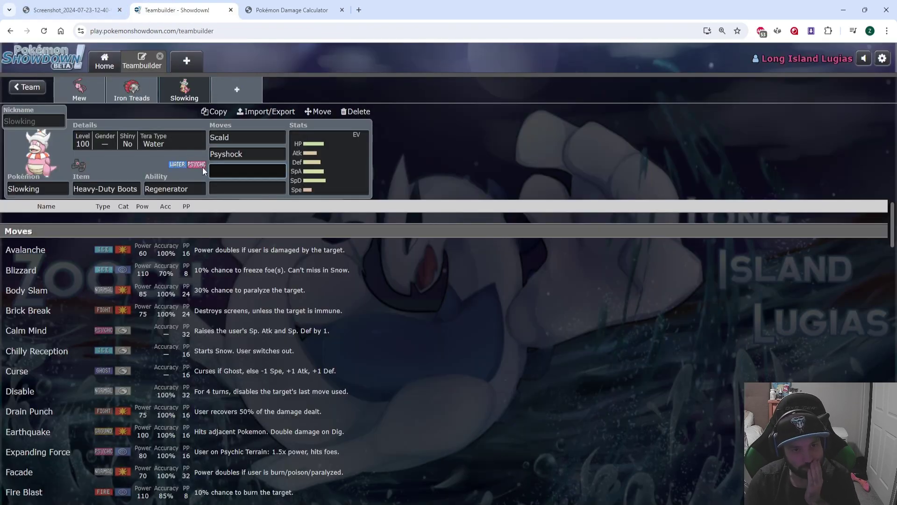
{"action": "type", "text": "calm"}
{"action": "key", "text": "Return"}
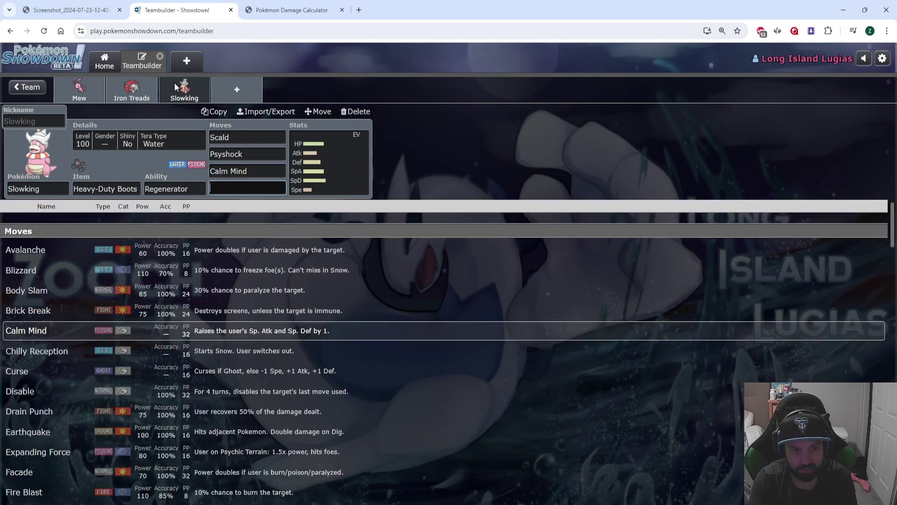
{"action": "type", "text": "slack"}
{"action": "key", "text": "Return"}
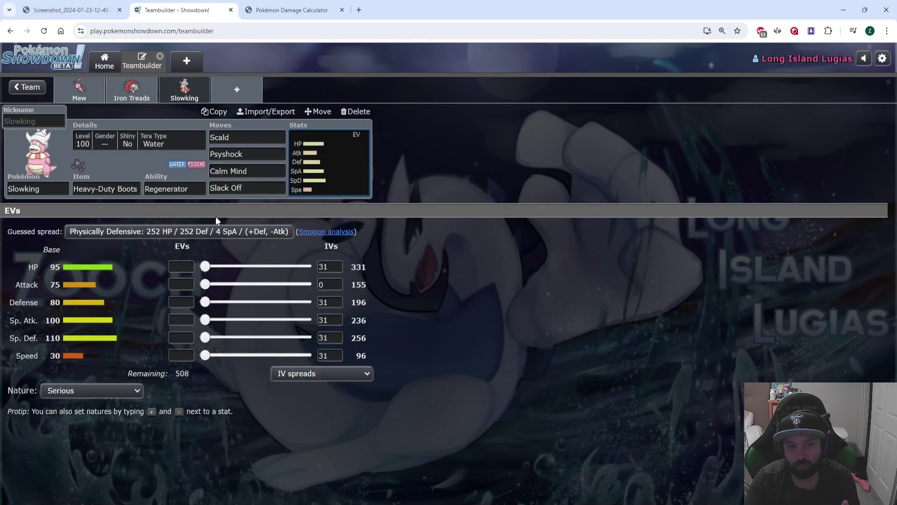
Apply the guessed Physically Defensive spread (252 HP / 252 Def / 4 SpA, +Def, -Atk) to Slowking and check the matchup image
{"action": "left_click", "coordinate": [211, 233]}
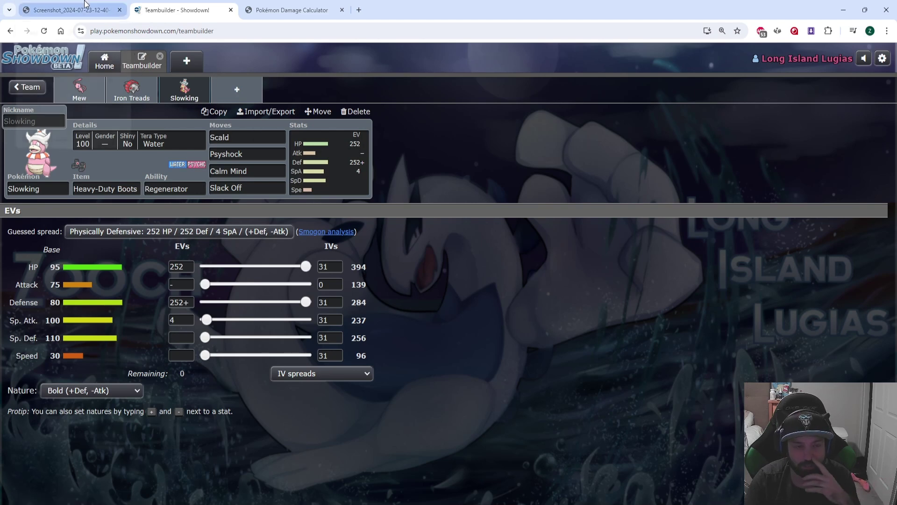
{"action": "left_click", "coordinate": [107, 10]}
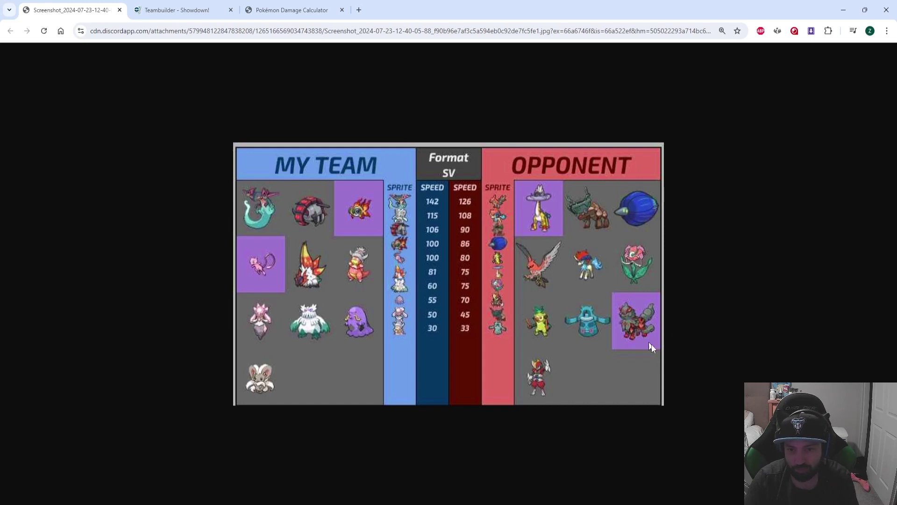
{"action": "left_click", "coordinate": [178, 10]}
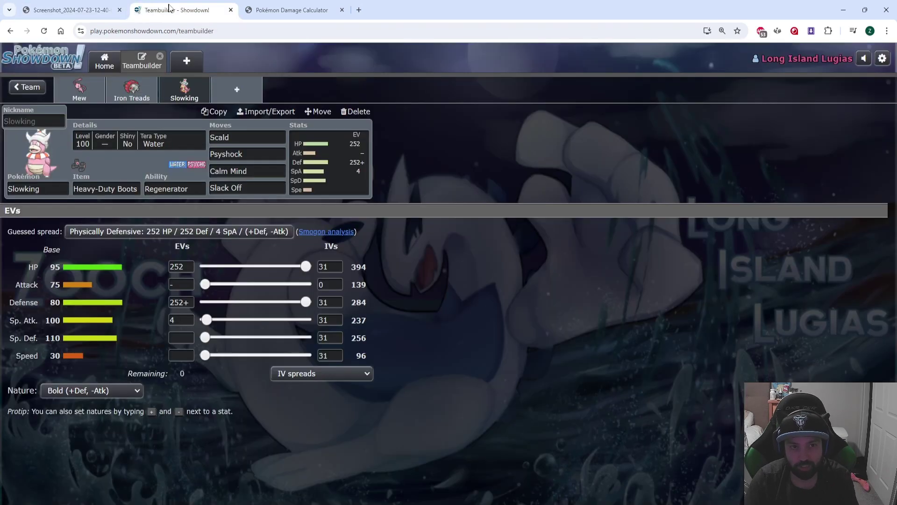
Review Slowking's Calm Mind slot against the matchup image and Mew's set
{"action": "left_click", "coordinate": [248, 171]}
{"action": "triple_click", "coordinate": [248, 171]}
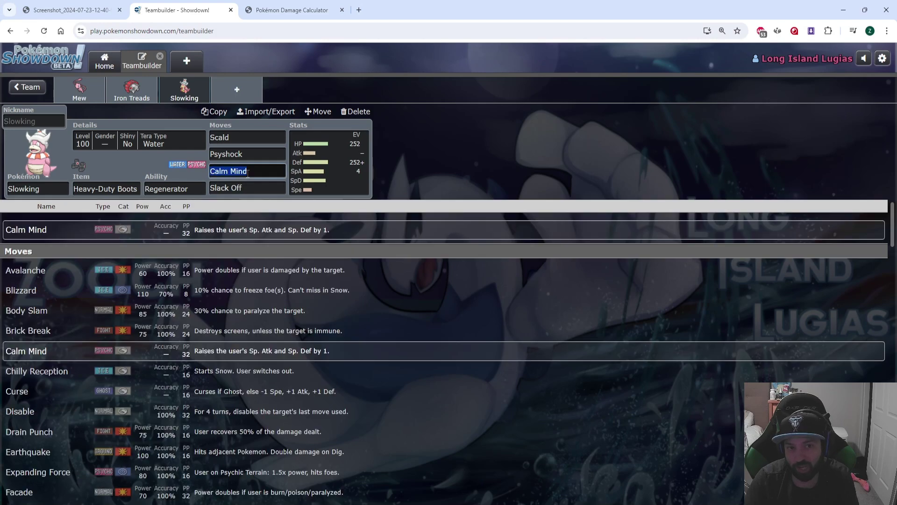
{"action": "left_click", "coordinate": [55, 5]}
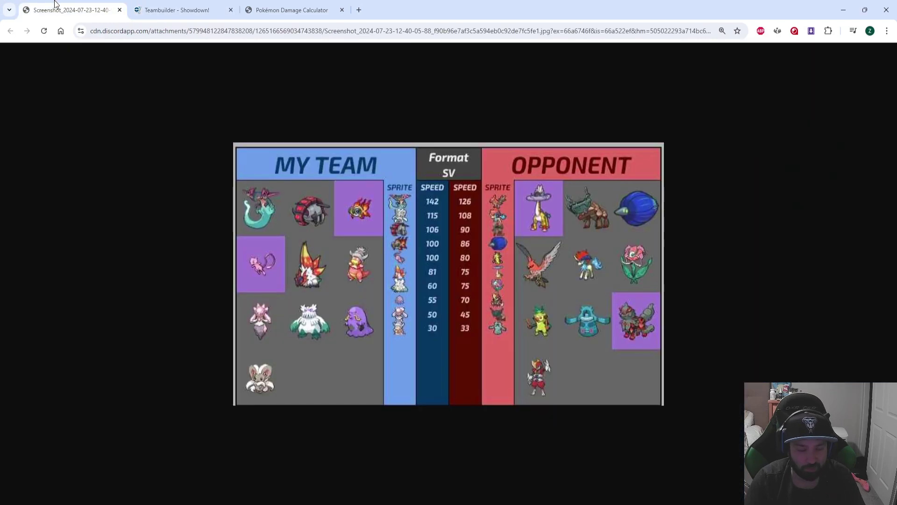
{"action": "left_click", "coordinate": [159, 6]}
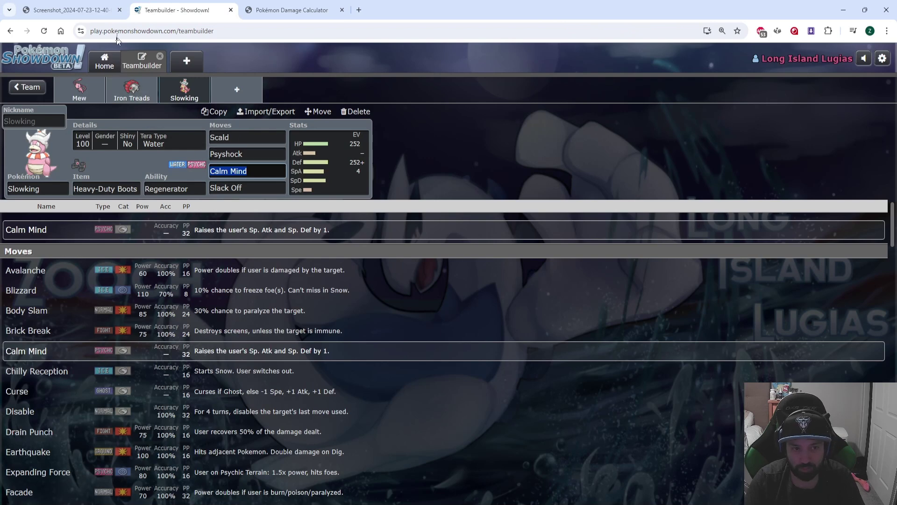
{"action": "left_click", "coordinate": [114, 7]}
{"action": "left_click", "coordinate": [183, 4]}
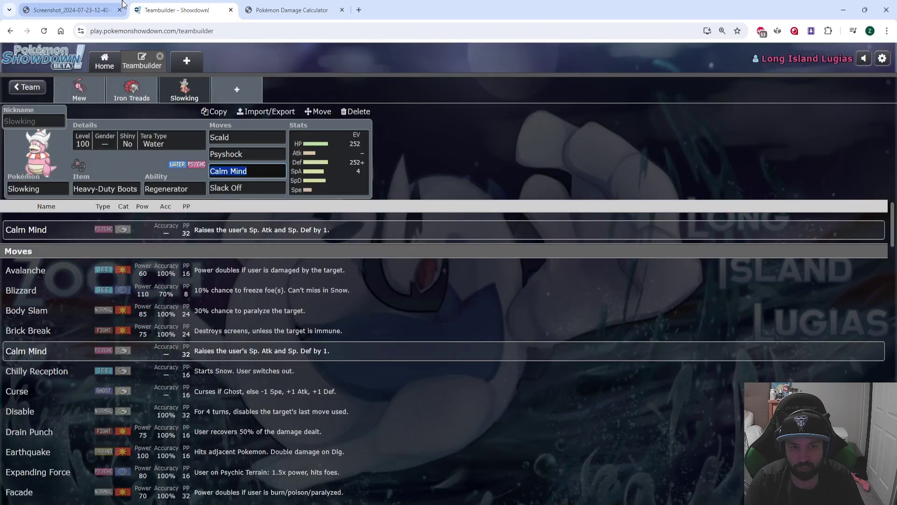
{"action": "left_click", "coordinate": [77, 89]}
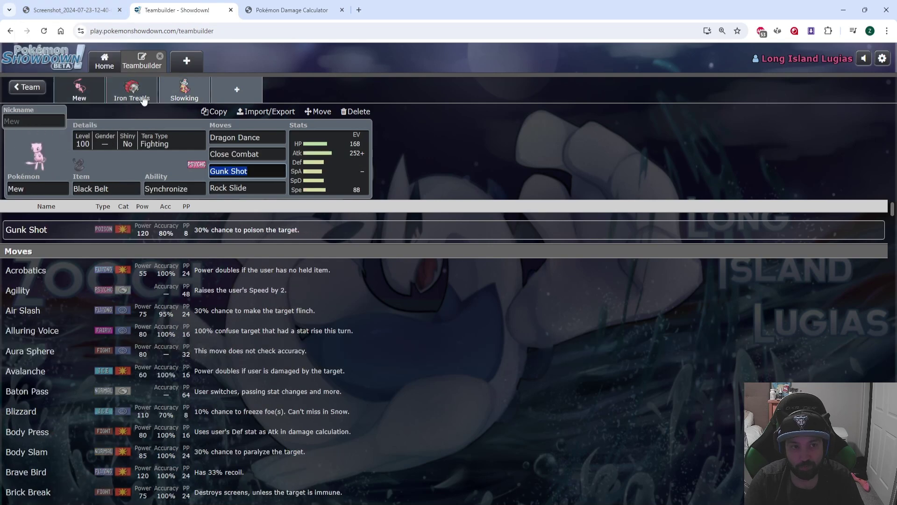
{"action": "left_click", "coordinate": [185, 90]}
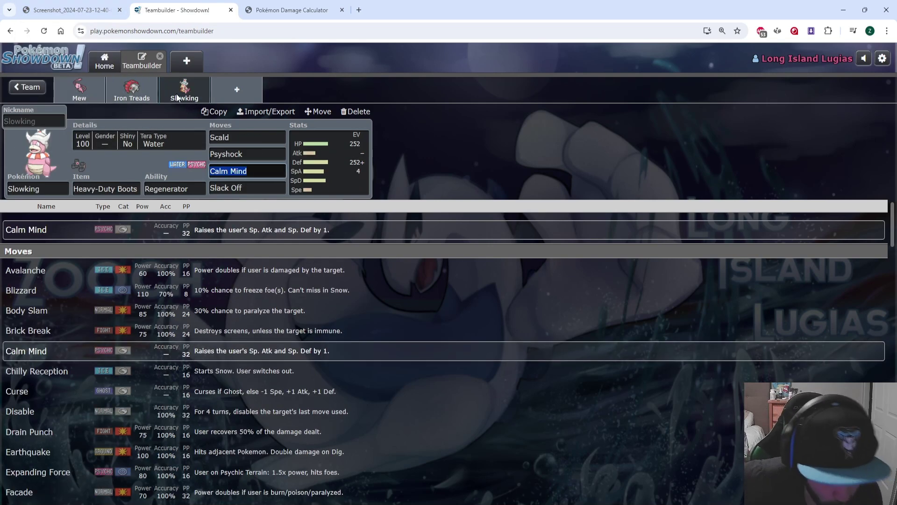
Preview Slowking's shiny form and switch it back to non-shiny
{"action": "left_click", "coordinate": [160, 145]}
{"action": "left_click", "coordinate": [72, 253]}
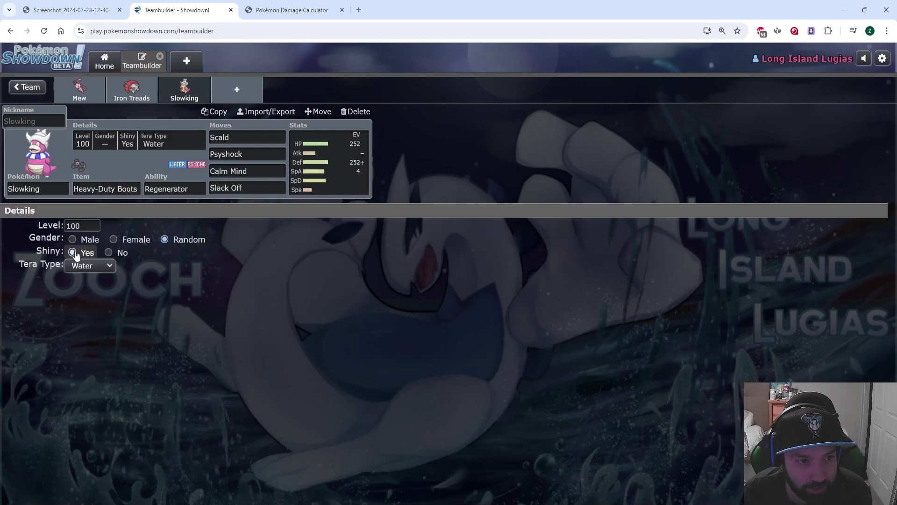
{"action": "left_click", "coordinate": [108, 252]}
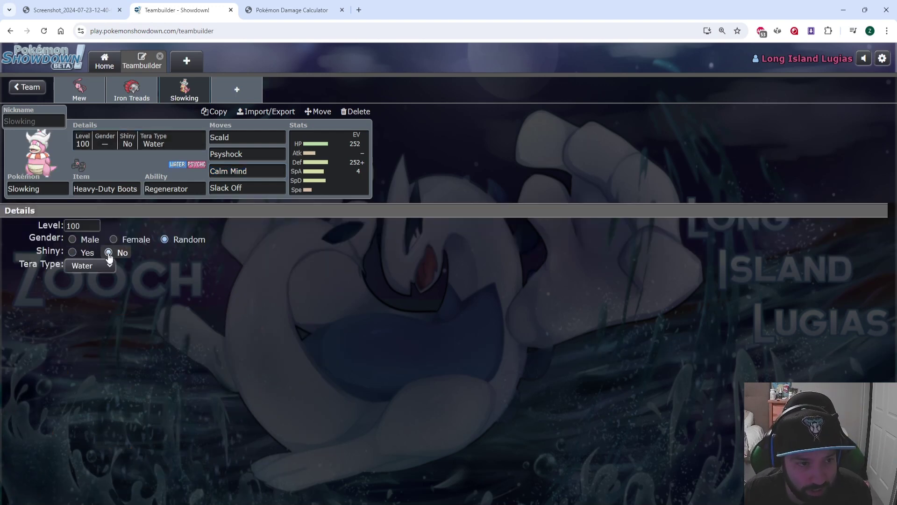
Check the matchup image, switch to the damage calculator and load Slowking's UU Defensive Pivot set as Pokémon 1
{"action": "left_click", "coordinate": [237, 90]}
{"action": "left_click", "coordinate": [68, 5]}
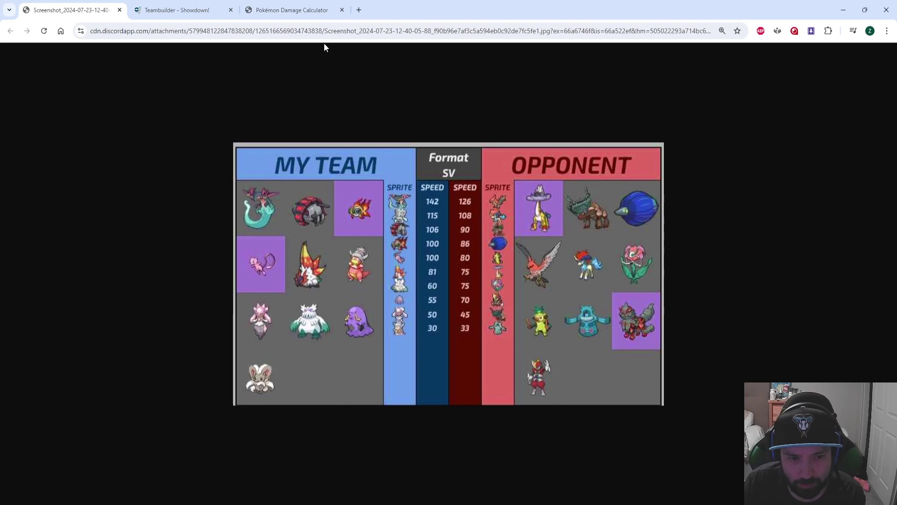
{"action": "left_click", "coordinate": [178, 10]}
{"action": "left_click", "coordinate": [187, 90]}
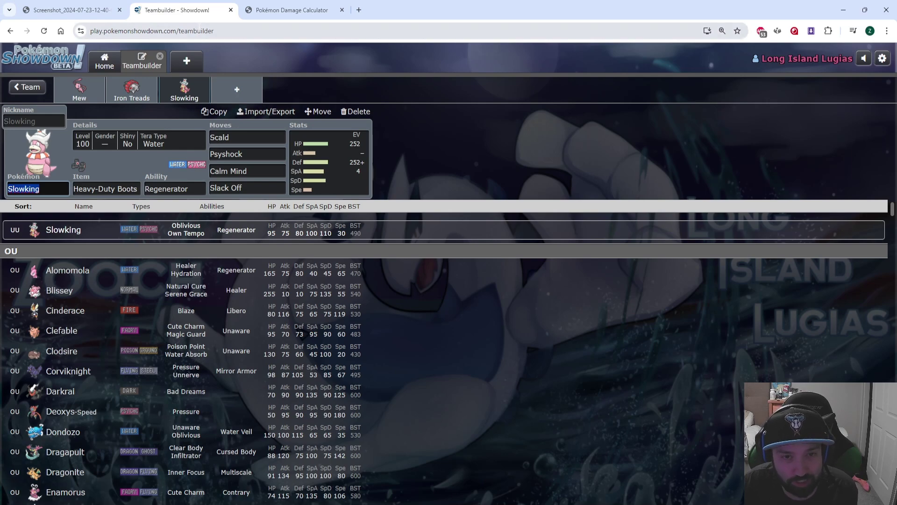
{"action": "key", "text": "ctrl+Tab"}
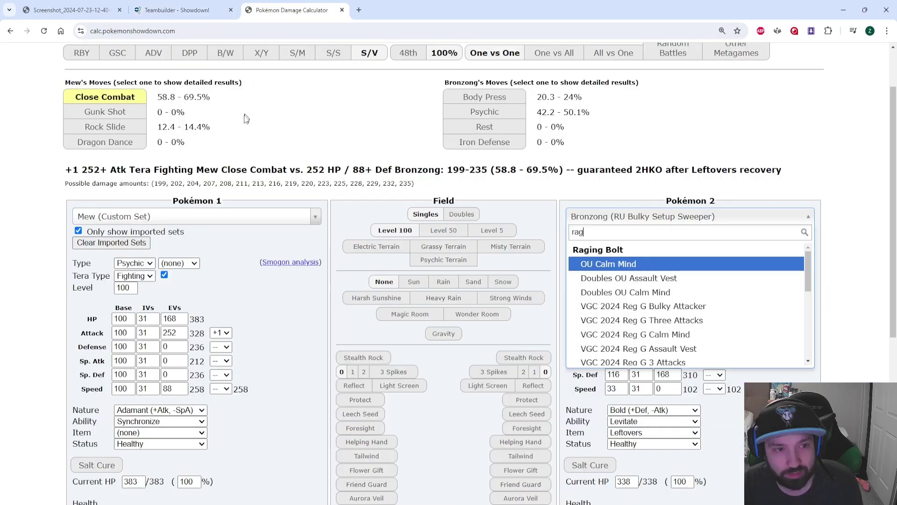
{"action": "left_click", "coordinate": [80, 225]}
{"action": "left_click", "coordinate": [82, 216]}
{"action": "type", "text": "slowking"}
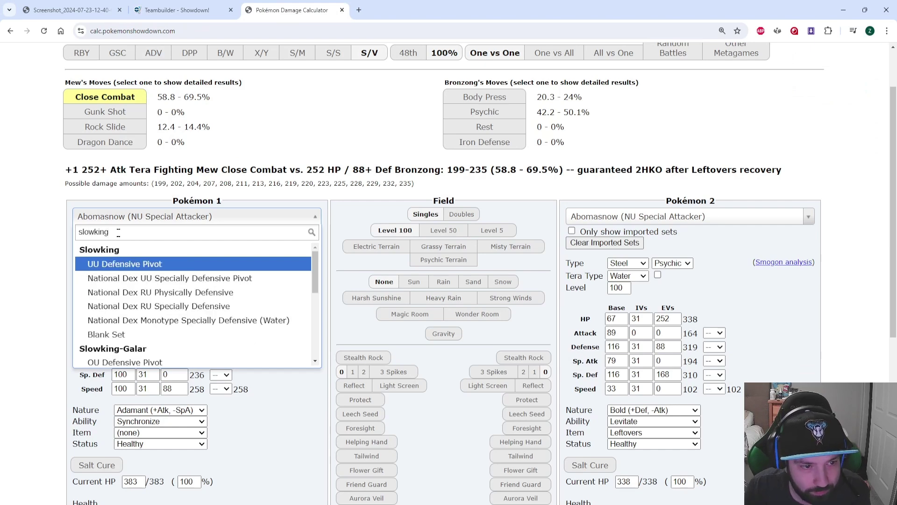
{"action": "left_click", "coordinate": [119, 264]}
Load Arcanine-Hisui's OU Choice Band set as Pokémon 2 and set its nature to Adamant
{"action": "left_click", "coordinate": [625, 215]}
{"action": "type", "text": "arcanin"}
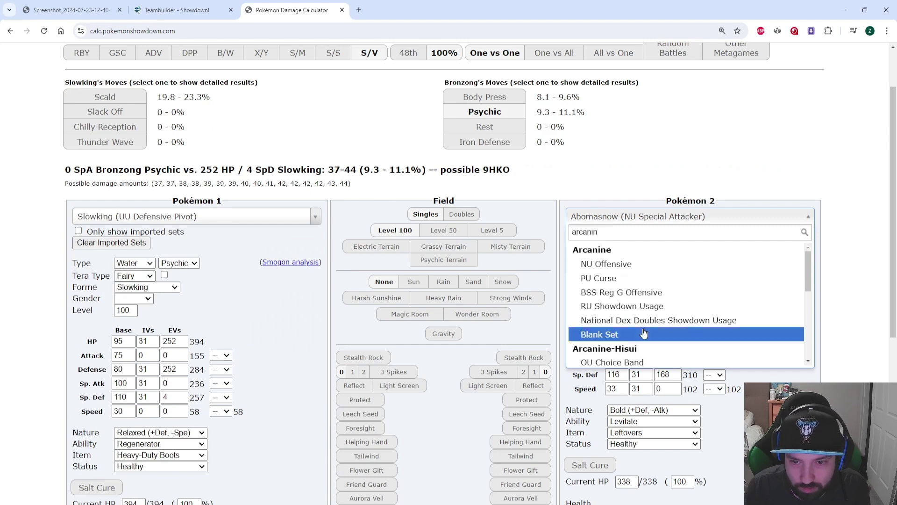
{"action": "left_click", "coordinate": [644, 362]}
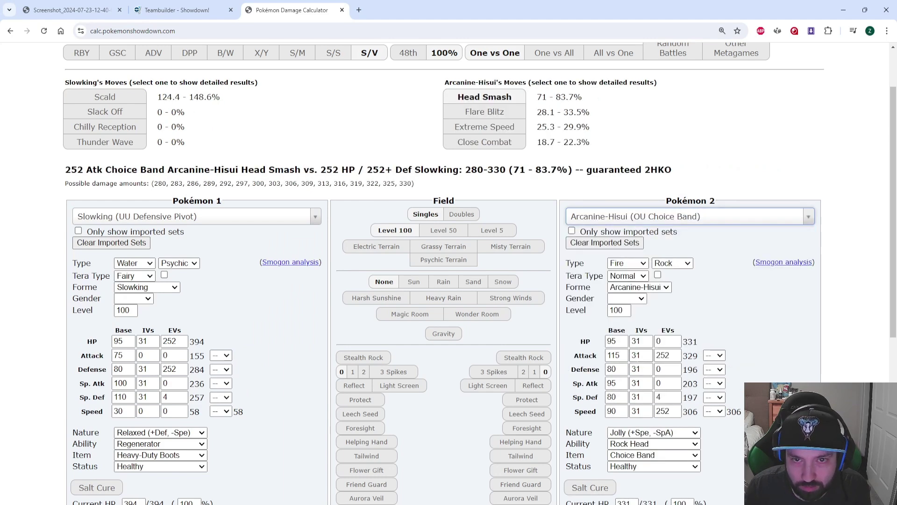
{"action": "left_click", "coordinate": [659, 433]}
{"action": "key", "text": "a"}
{"action": "key", "text": "Return"}
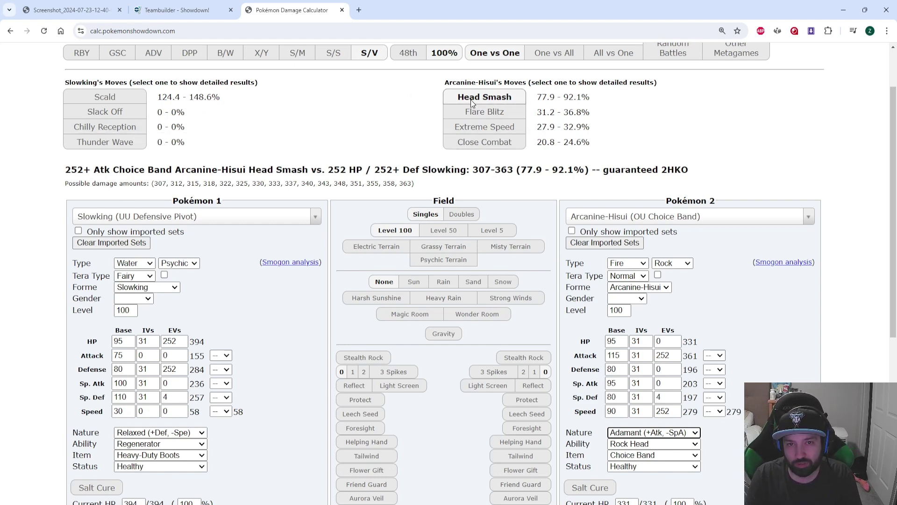
Compare Arcanine-Hisui's damage against Slowking with the matchup image and Slowking's team set
{"action": "left_click", "coordinate": [186, 10]}
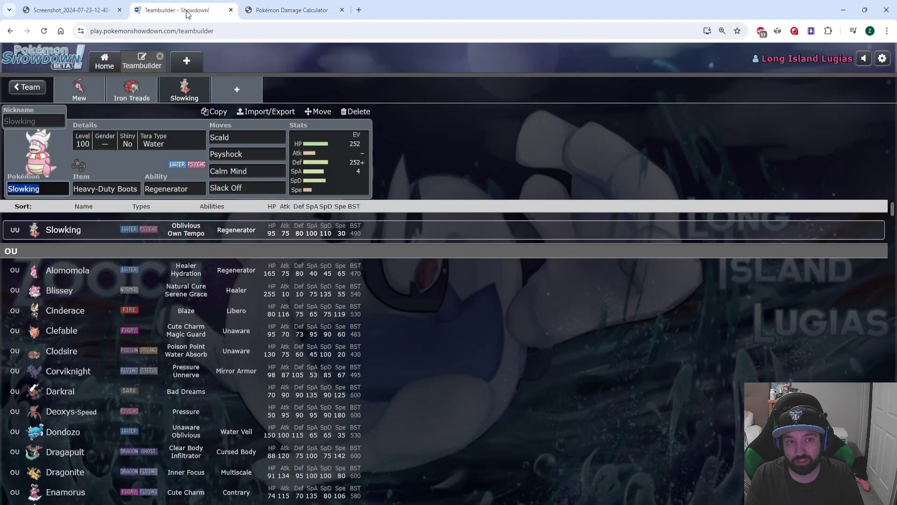
{"action": "left_click", "coordinate": [77, 10]}
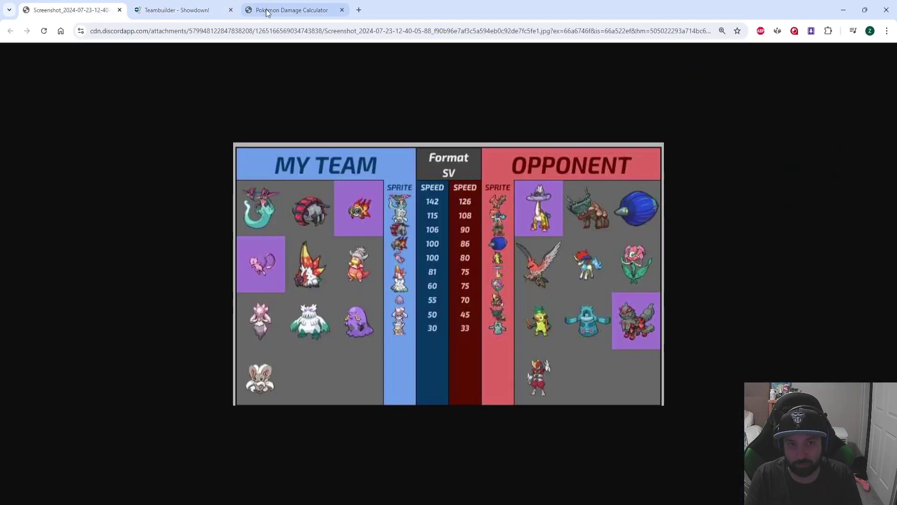
{"action": "left_click", "coordinate": [290, 10]}
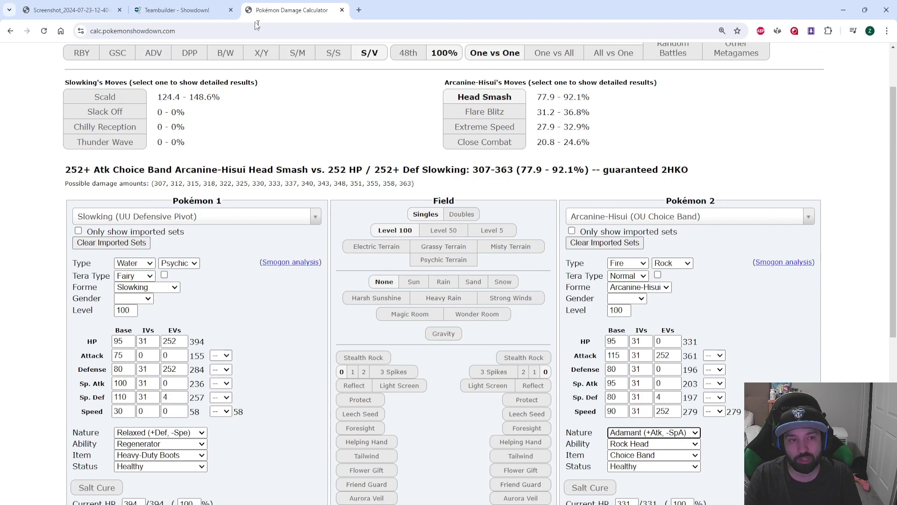
{"action": "left_click", "coordinate": [182, 10]}
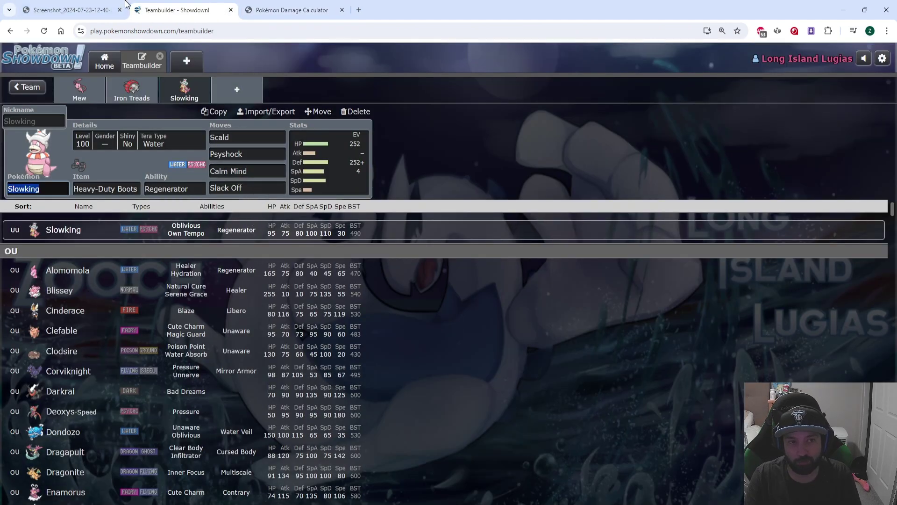
{"action": "left_click", "coordinate": [71, 10]}
{"action": "left_click", "coordinate": [177, 10]}
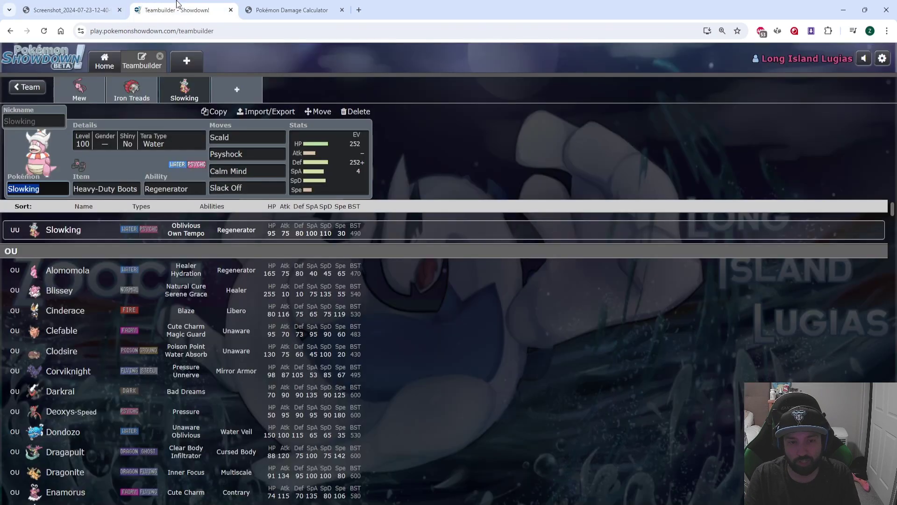
Load Iron Treads' OU Lead set as Pokémon 1 in the damage calculator and show the detailed result for Arcanine-Hisui's Head Smash
{"action": "left_click", "coordinate": [132, 88]}
{"action": "left_click", "coordinate": [292, 10]}
{"action": "left_click", "coordinate": [111, 217]}
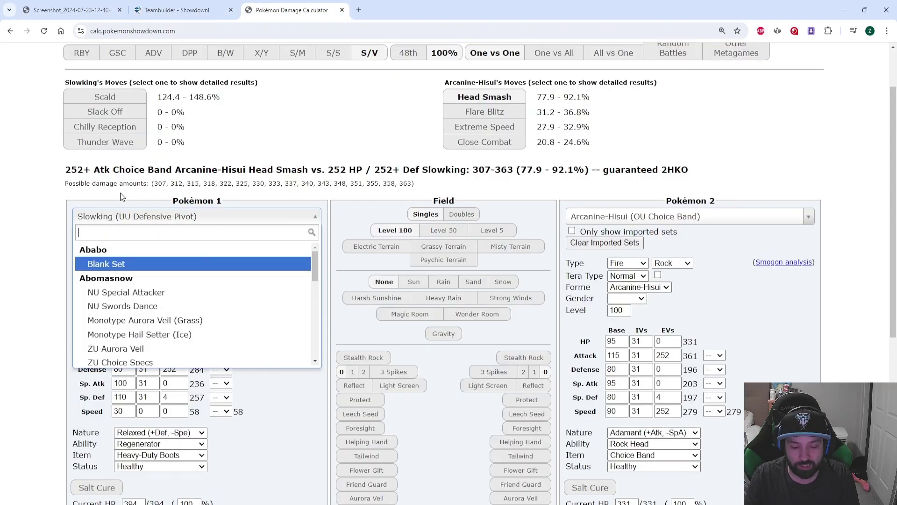
{"action": "type", "text": "iron trea"}
{"action": "key", "text": "Return"}
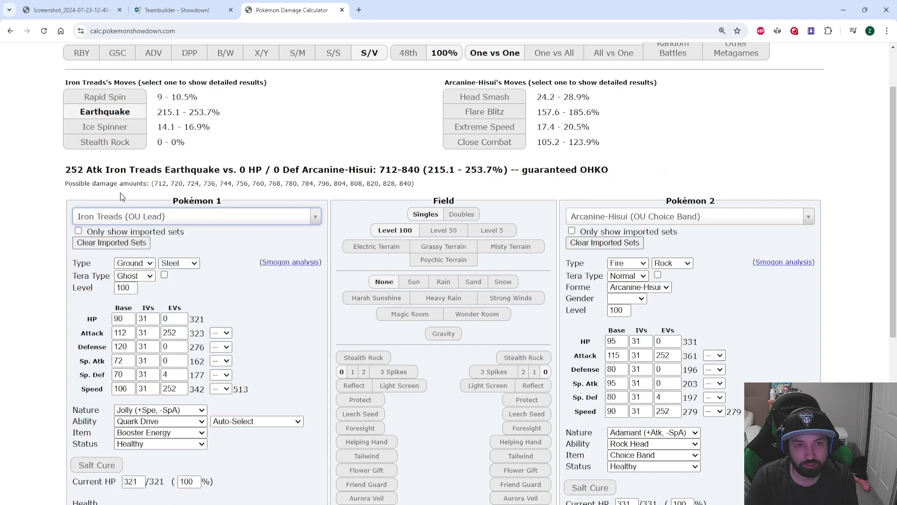
{"action": "left_click", "coordinate": [484, 96]}
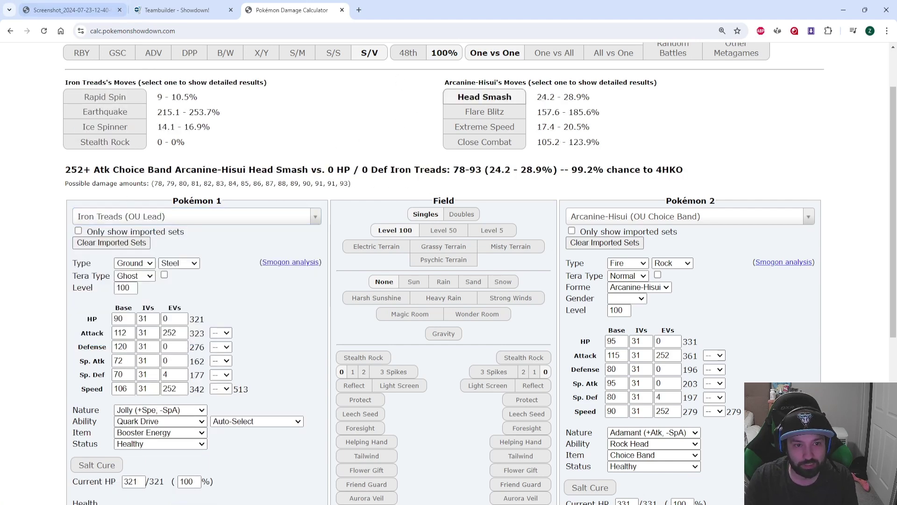
Set Iron Treads' HP EVs to 128 in the damage calculator, and check Slowking's team set and the matchup image
{"action": "left_click", "coordinate": [166, 319]}
{"action": "type", "text": "128"}
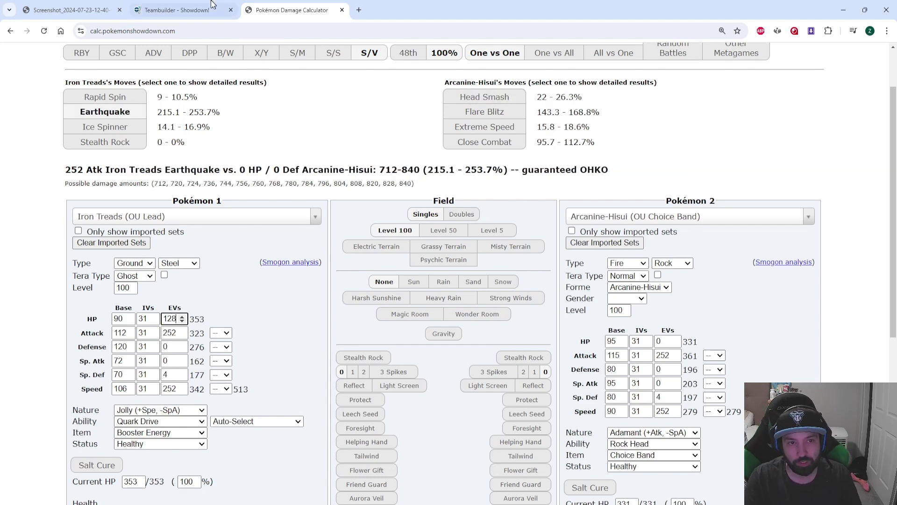
{"action": "left_click", "coordinate": [177, 10]}
{"action": "left_click", "coordinate": [186, 90]}
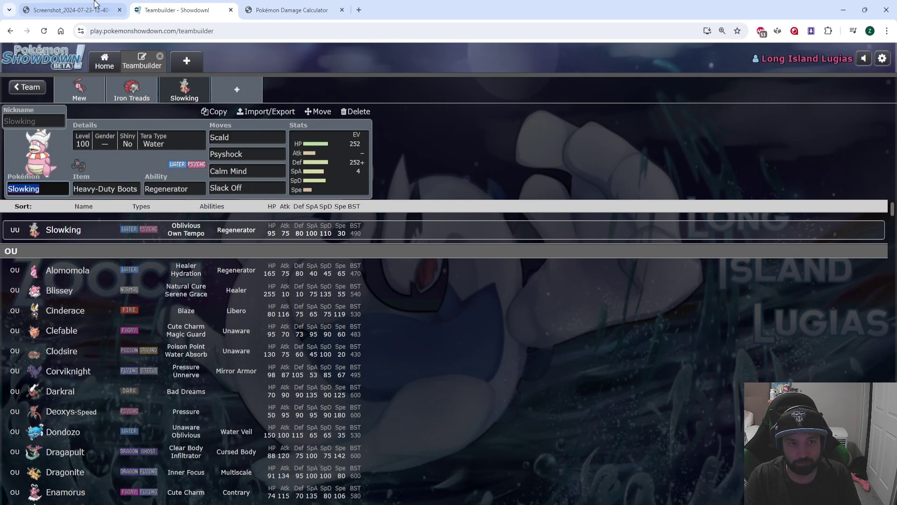
{"action": "left_click", "coordinate": [70, 8]}
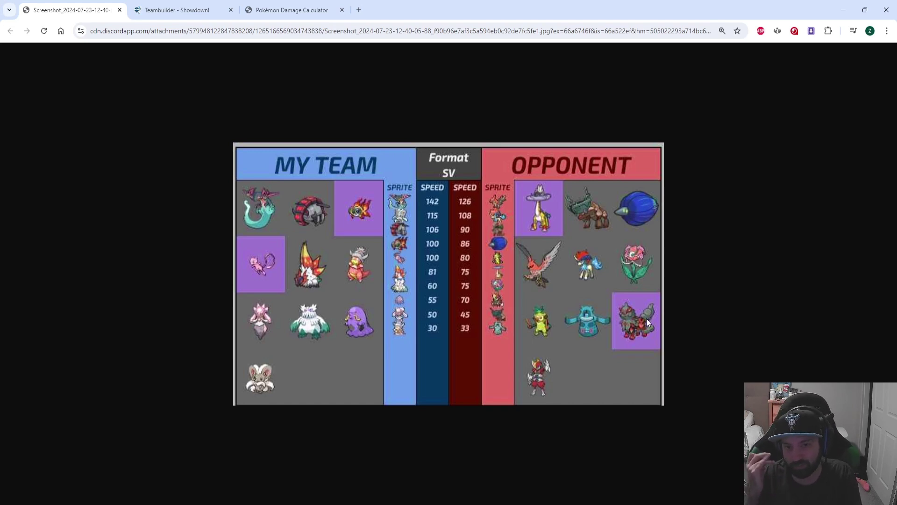
{"action": "left_click", "coordinate": [271, 5]}
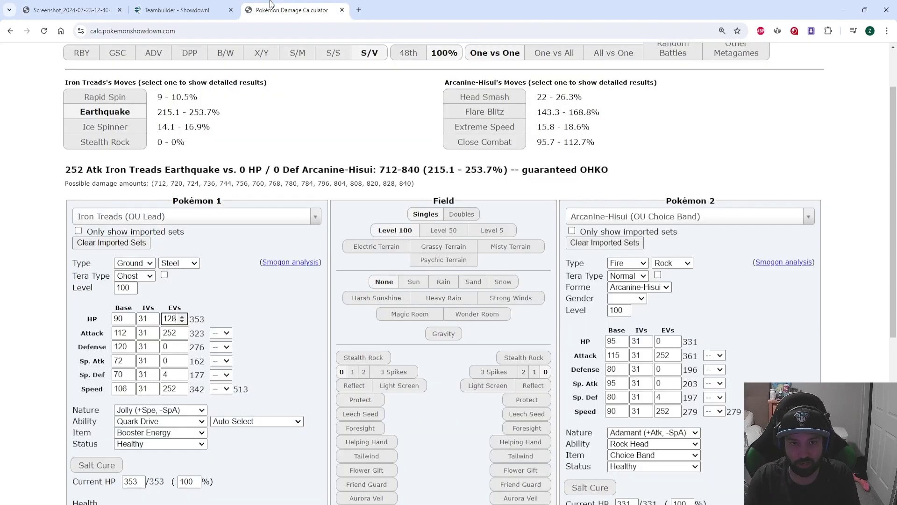
Set Arcanine-Hisui's Tera type to Rock and activate its Terastallization in the damage calculator
{"action": "left_click", "coordinate": [648, 275]}
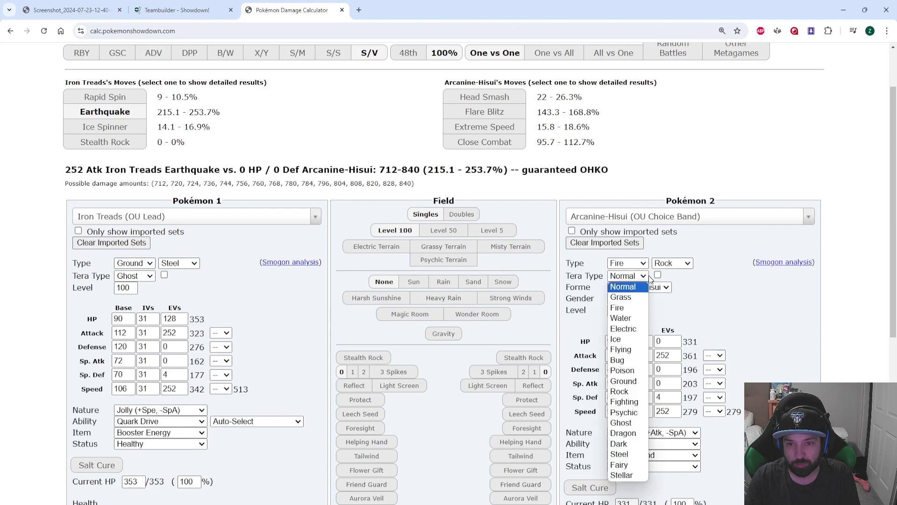
{"action": "left_click", "coordinate": [627, 397]}
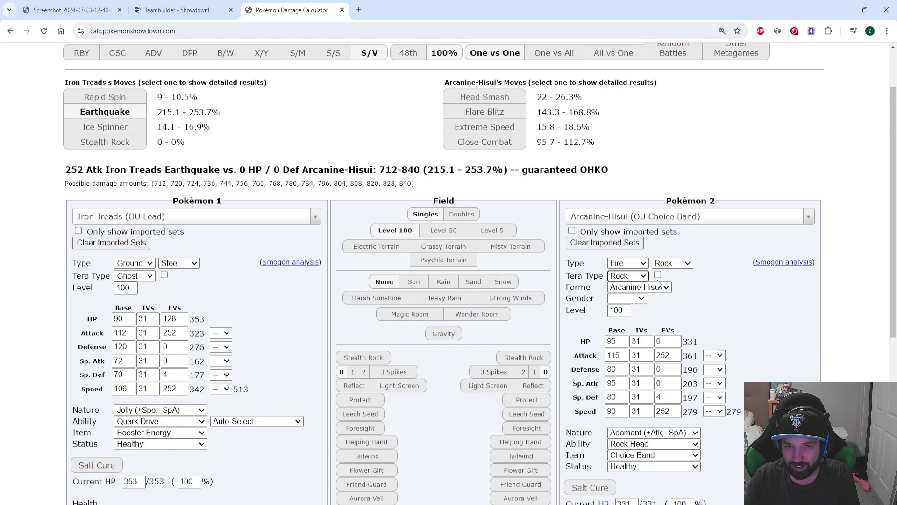
{"action": "left_click", "coordinate": [658, 275]}
Load Slowking's UU Defensive Pivot set as Pokémon 1 to compare against Tera Rock Arcanine-Hisui
{"action": "left_click", "coordinate": [114, 217]}
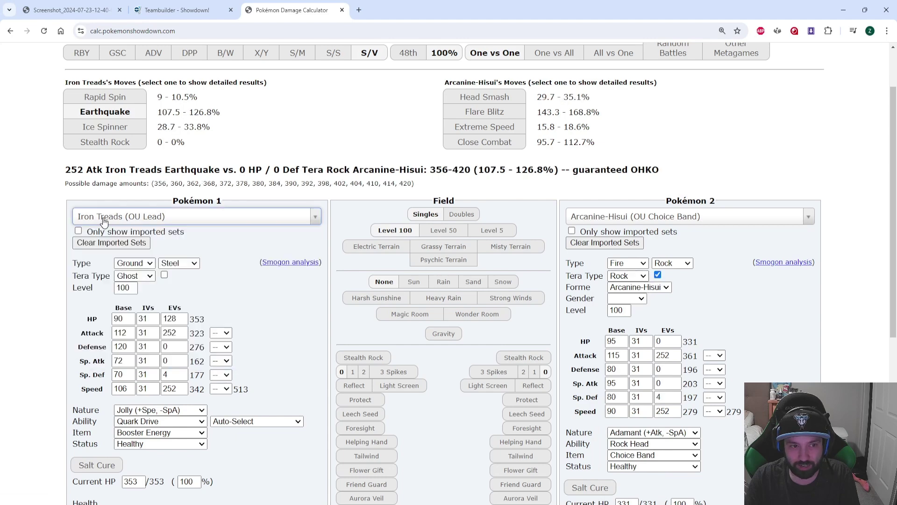
{"action": "type", "text": "slowk"}
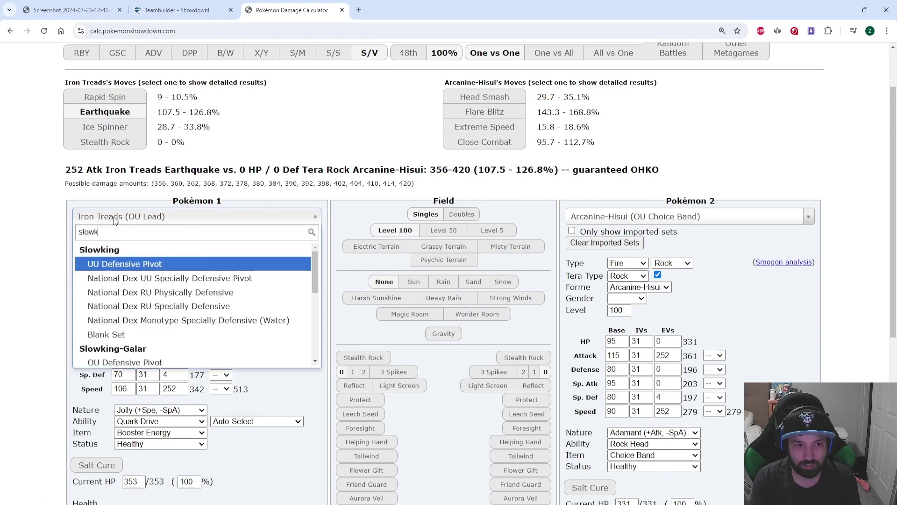
{"action": "key", "text": "Return"}
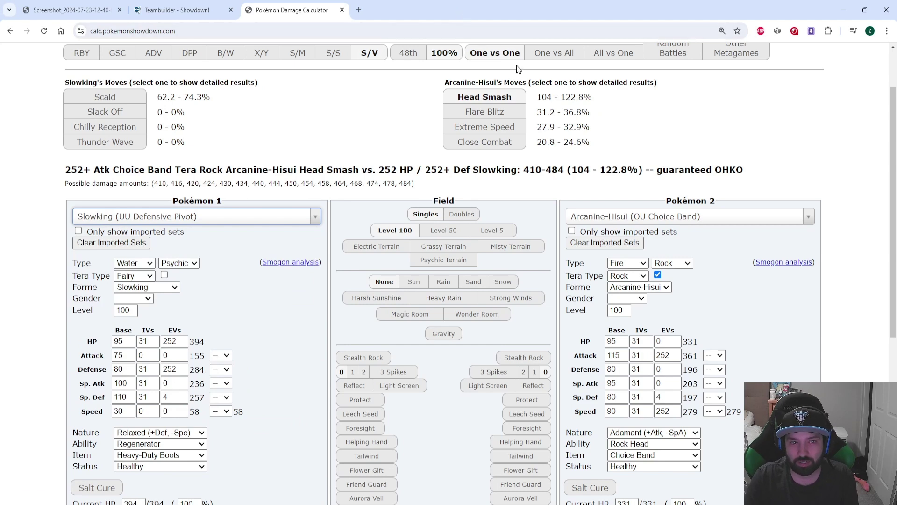
Change Arcanine-Hisui's nature to Jolly and its item to Choice Scarf in the damage calculator
{"action": "left_click", "coordinate": [647, 434]}
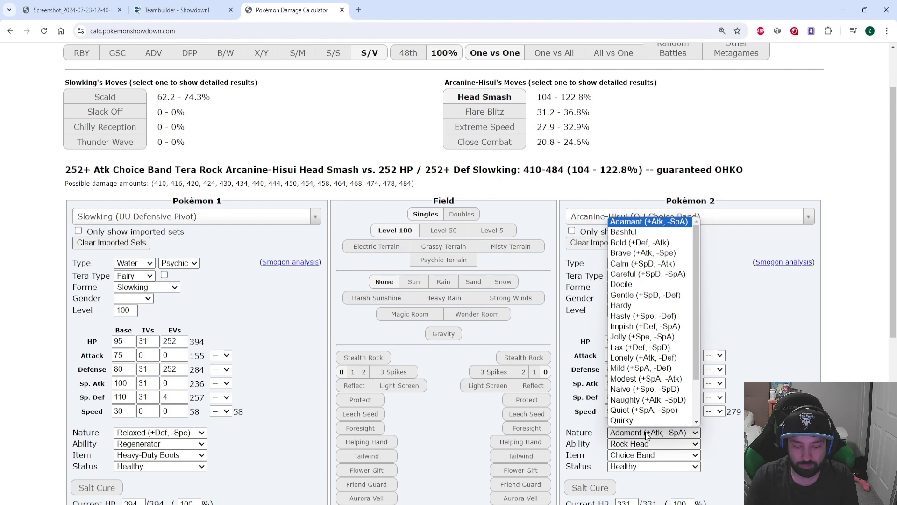
{"action": "left_click", "coordinate": [639, 337]}
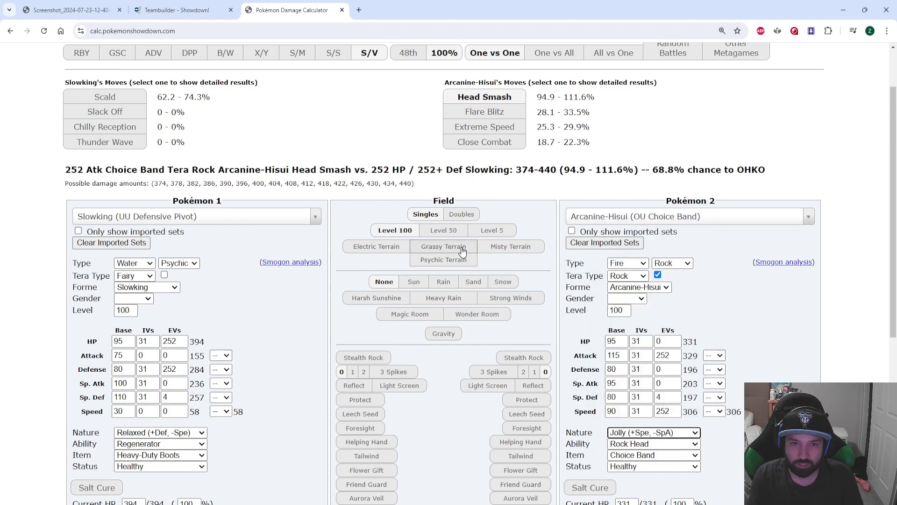
{"action": "left_click", "coordinate": [153, 6]}
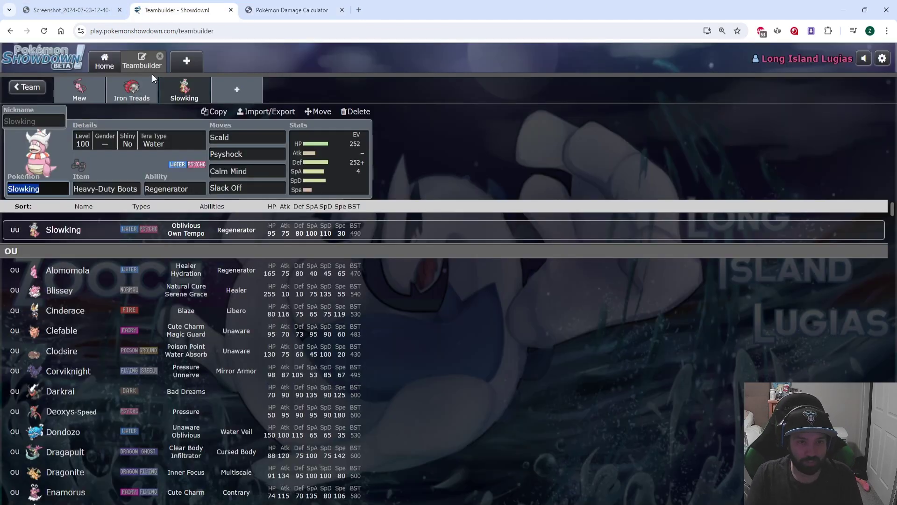
{"action": "left_click", "coordinate": [288, 9]}
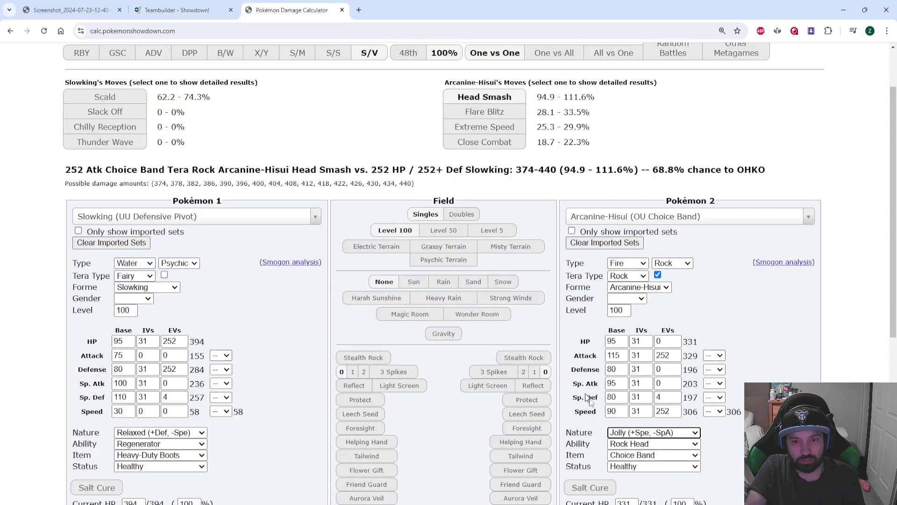
{"action": "left_click", "coordinate": [641, 455]}
{"action": "scroll", "coordinate": [651, 398], "scroll_direction": "down", "scroll_amount": 2}
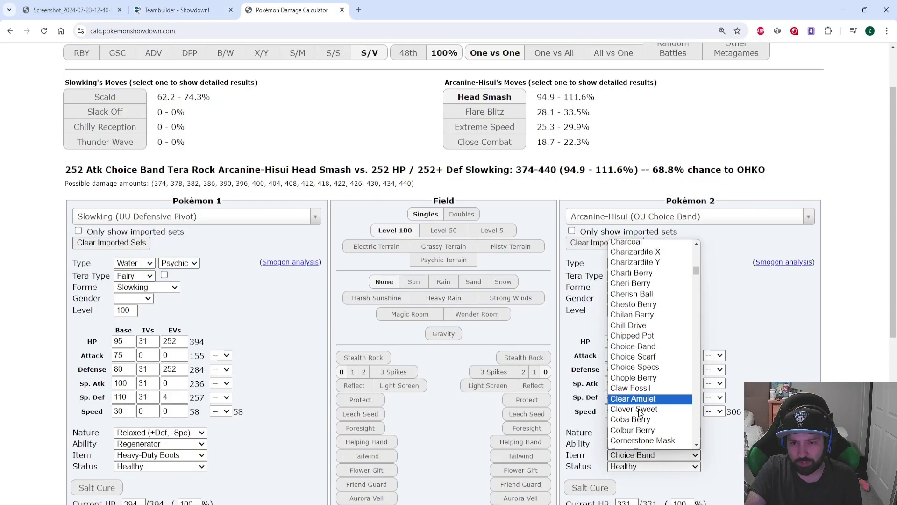
{"action": "left_click", "coordinate": [652, 359]}
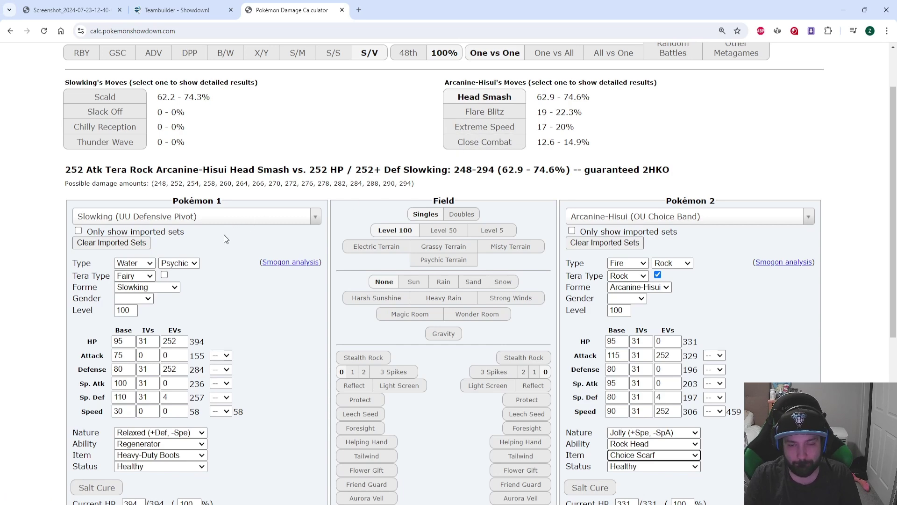
Weigh Slowking's team set against the opponent's Pokémon in the matchup image
{"action": "left_click", "coordinate": [178, 10]}
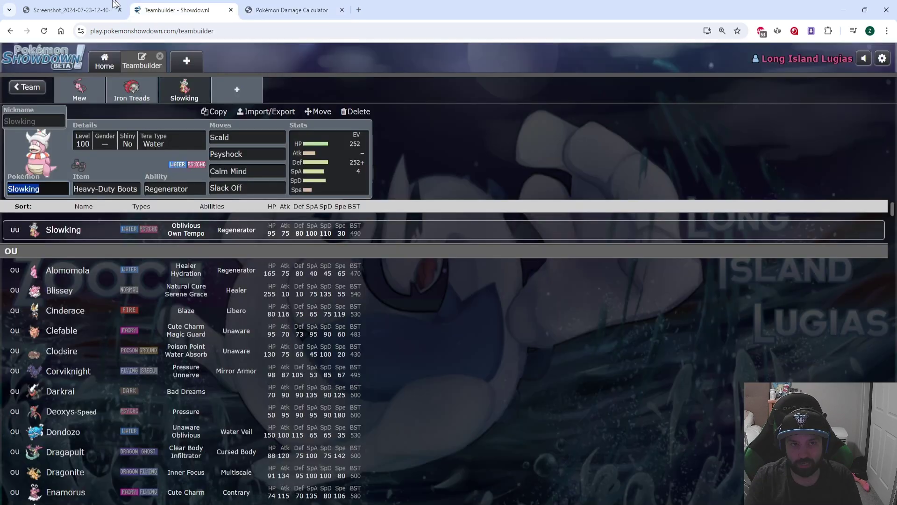
{"action": "left_click", "coordinate": [70, 9]}
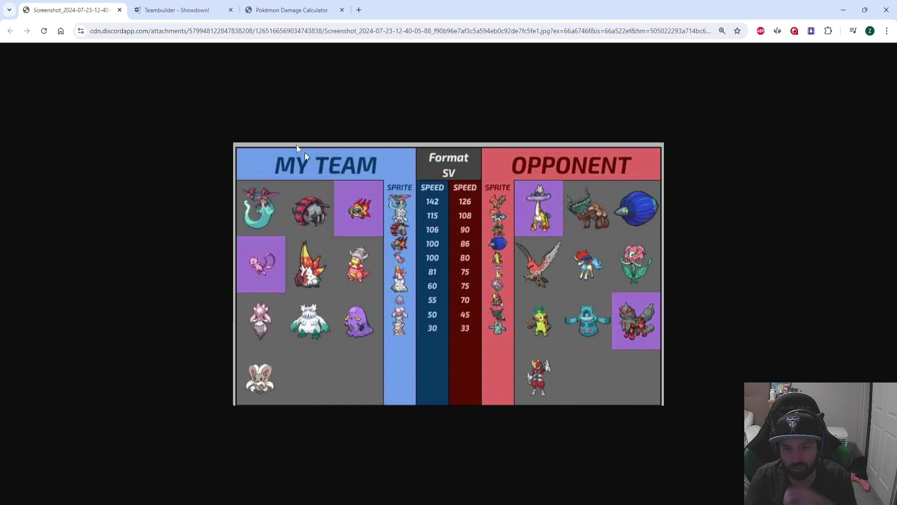
{"action": "left_click", "coordinate": [218, 4]}
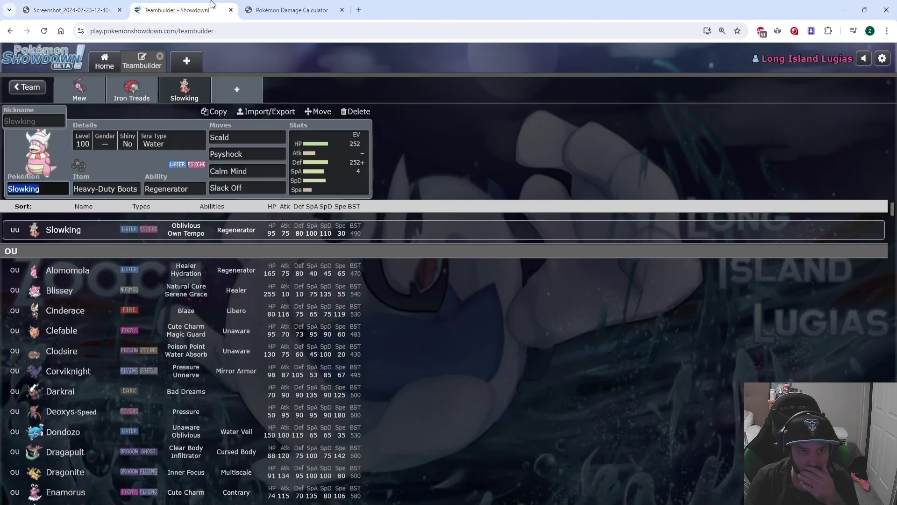
{"action": "left_click", "coordinate": [100, 6]}
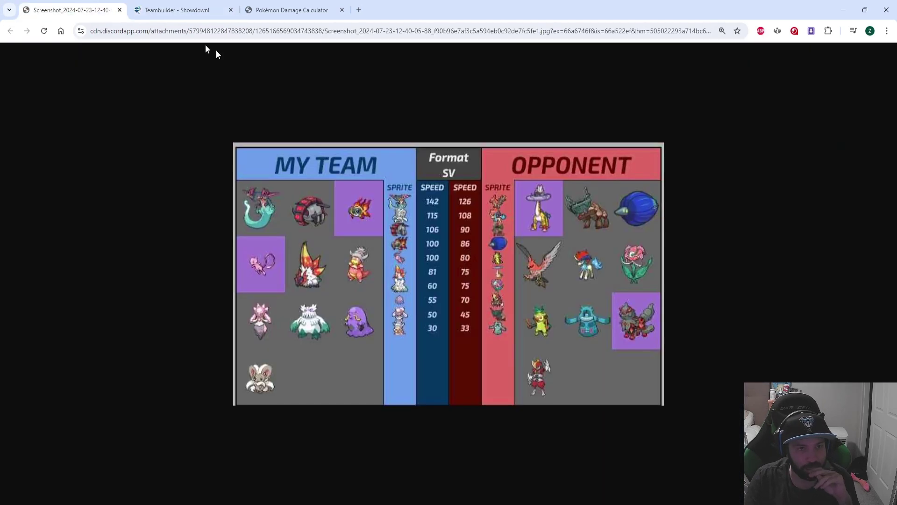
{"action": "left_click", "coordinate": [196, 4]}
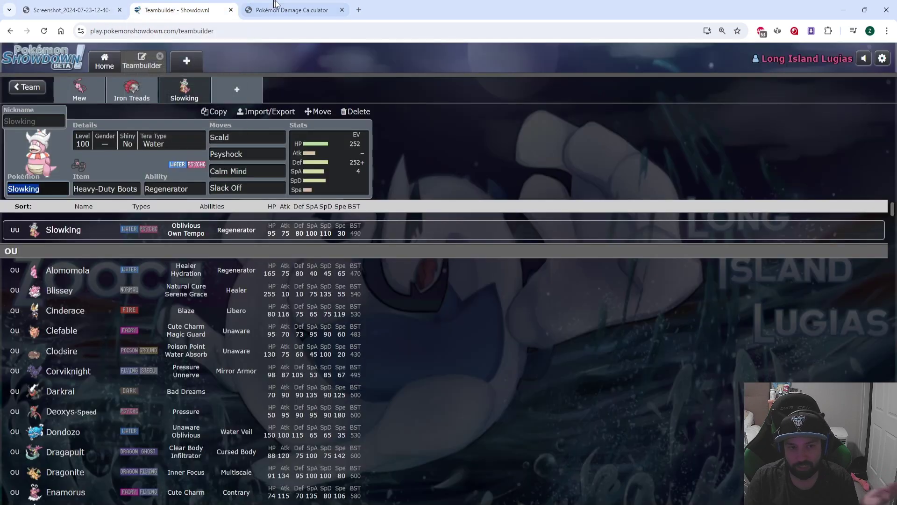
{"action": "left_click", "coordinate": [289, 10]}
{"action": "left_click", "coordinate": [71, 10]}
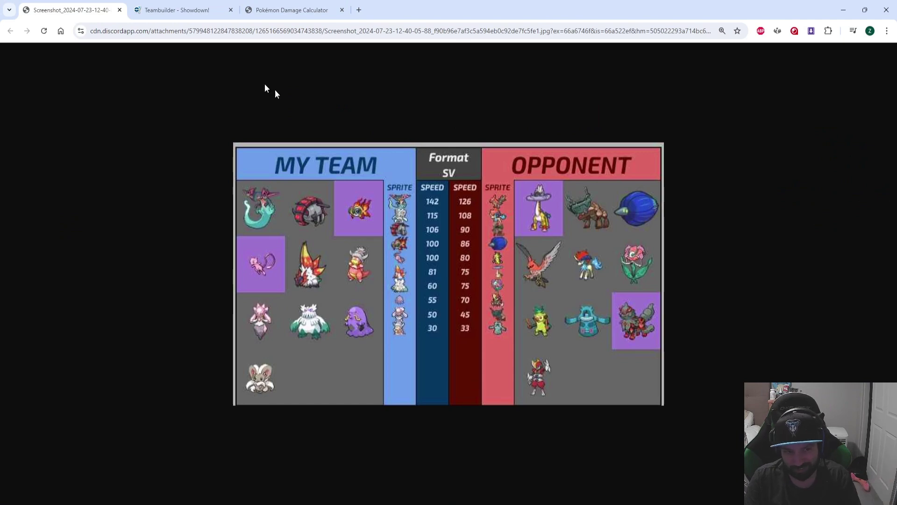
{"action": "left_click", "coordinate": [199, 2]}
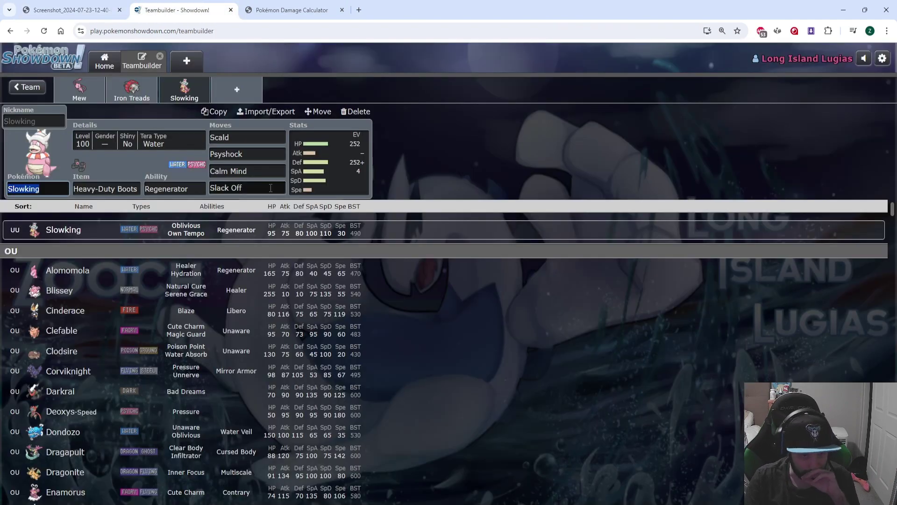
Review the Iron Treads and Slowking sets in the teambuilder, including Slowking's Calm Mind slot, alongside the matchup image
{"action": "left_click", "coordinate": [145, 90]}
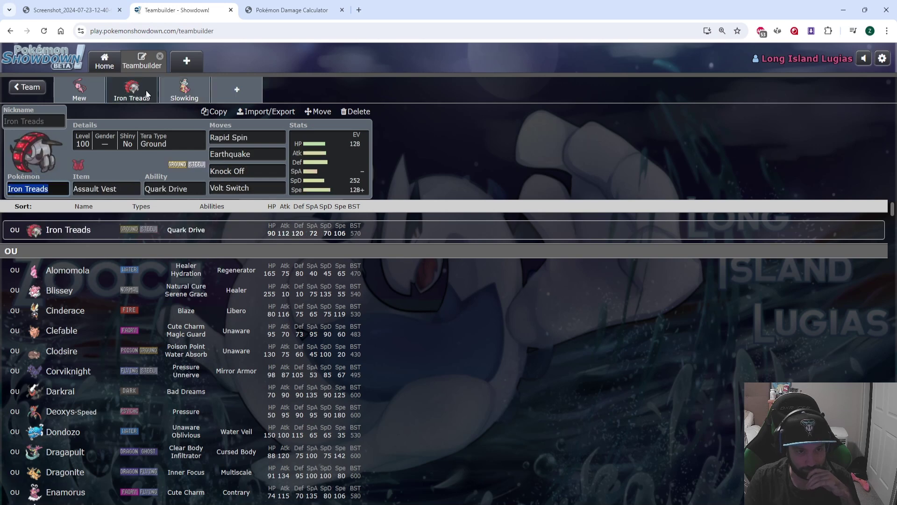
{"action": "left_click", "coordinate": [195, 88]}
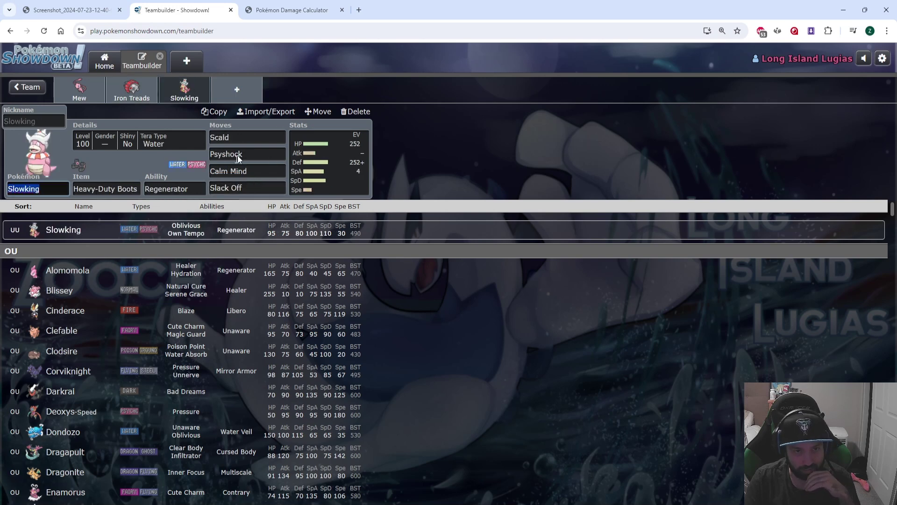
{"action": "left_click", "coordinate": [257, 168]}
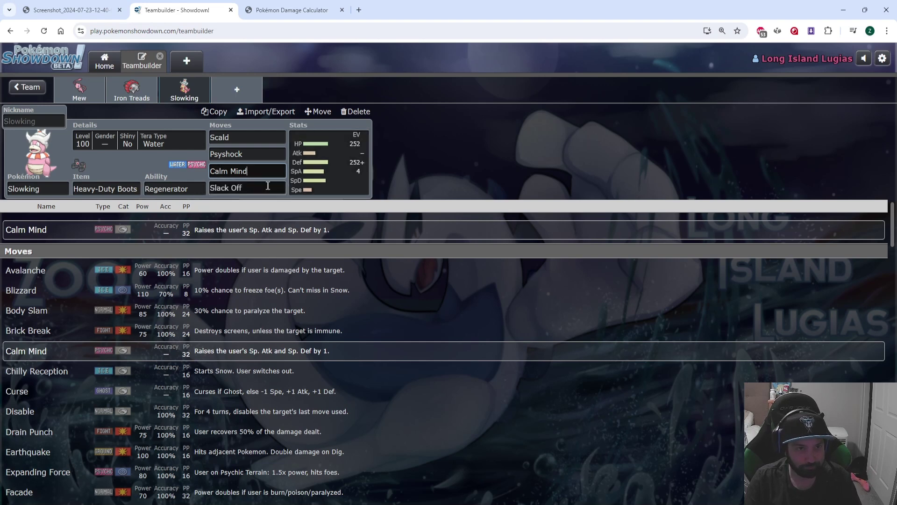
{"action": "left_click", "coordinate": [108, 10]}
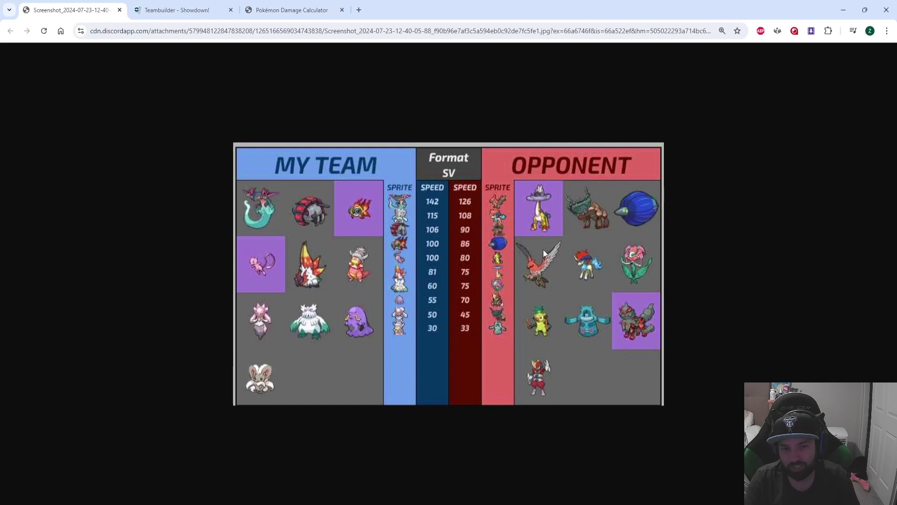
{"action": "left_click", "coordinate": [185, 6]}
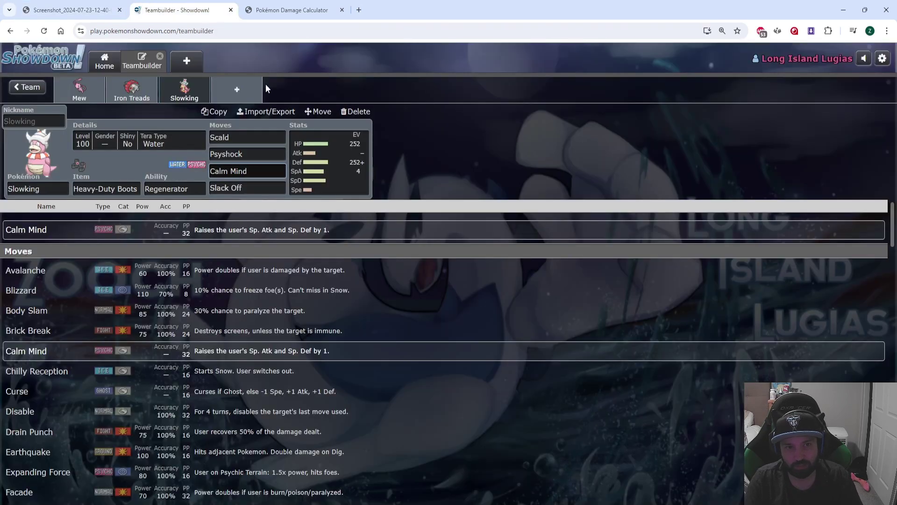
{"action": "left_click", "coordinate": [70, 10]}
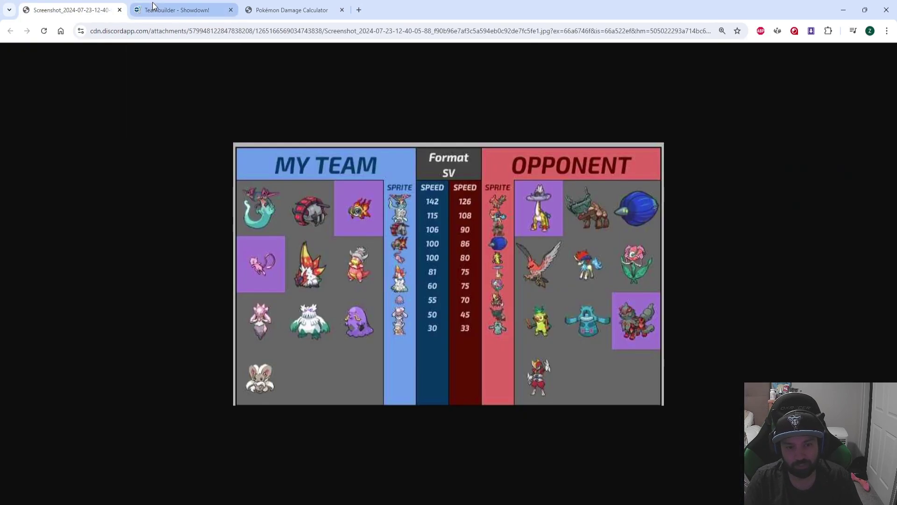
Return to the teambuilder and add Diancie as the fourth team member
{"action": "left_click", "coordinate": [153, 6]}
{"action": "left_click", "coordinate": [237, 89]}
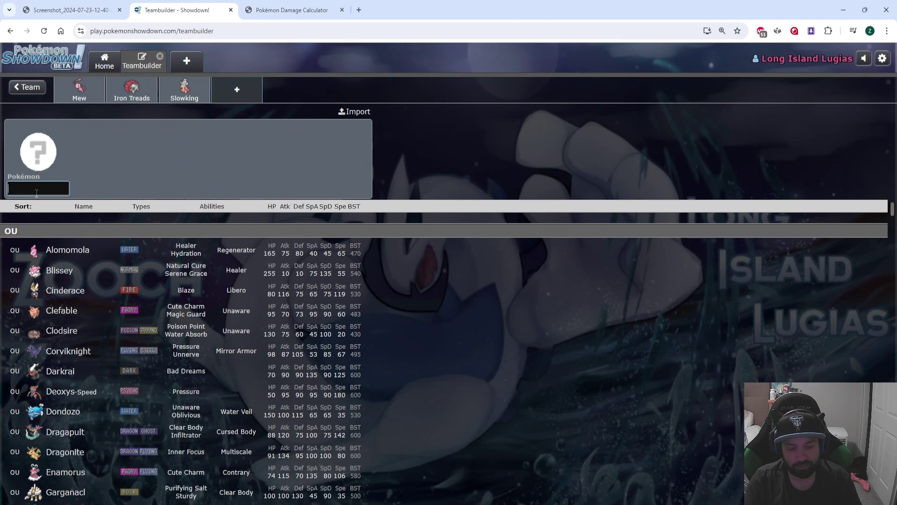
{"action": "type", "text": "dian"}
{"action": "key", "text": "Return"}
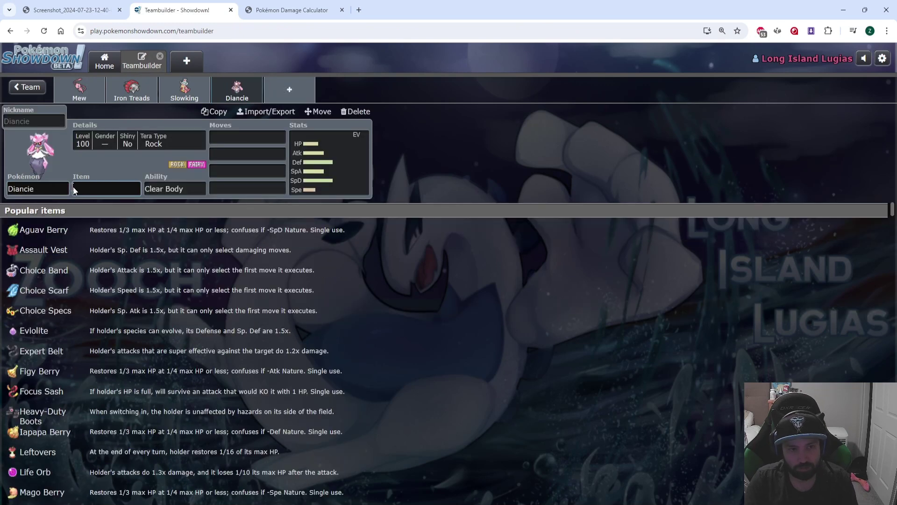
Check the matchup image and give Diancie Stealth Rock as its first move
{"action": "left_click", "coordinate": [248, 137]}
{"action": "left_click", "coordinate": [62, 5]}
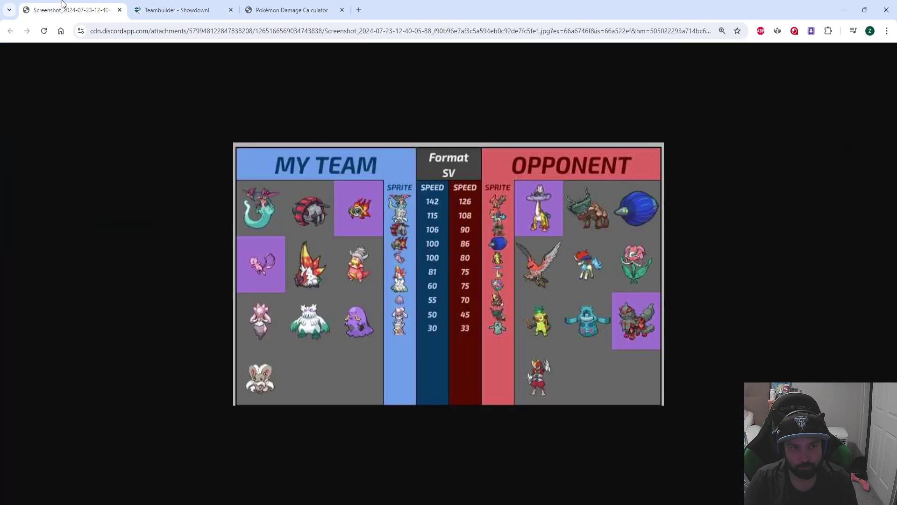
{"action": "left_click", "coordinate": [159, 6]}
{"action": "type", "text": "stea"}
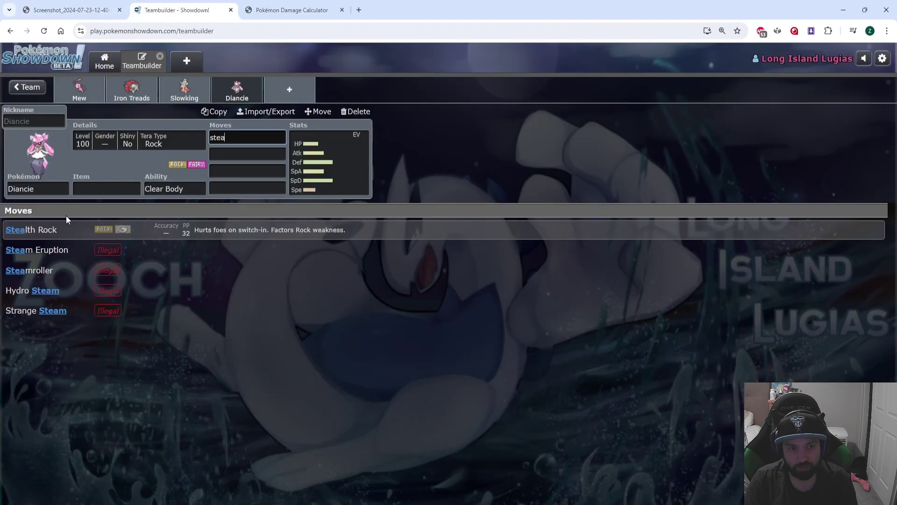
{"action": "key", "text": "Return"}
Glance at the matchup image and browse Diancie's available moves for its remaining slots
{"action": "left_click", "coordinate": [103, 6]}
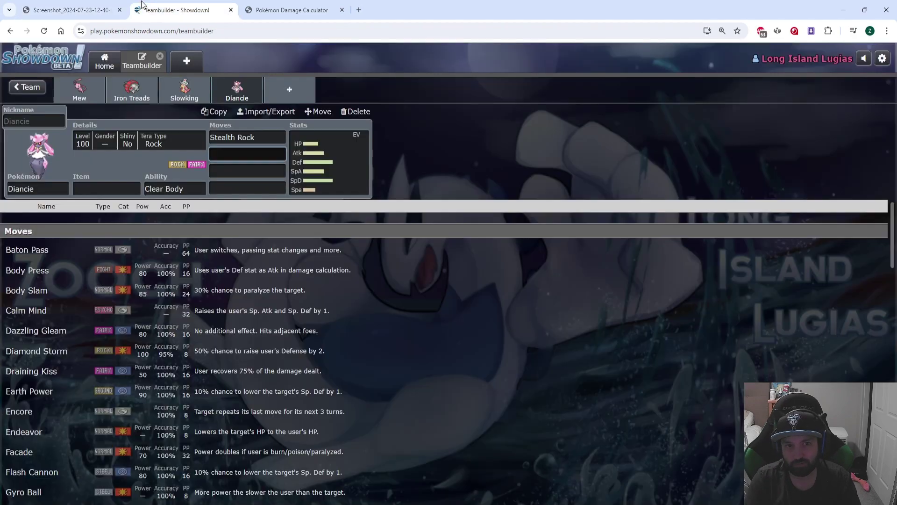
{"action": "left_click", "coordinate": [178, 10]}
{"action": "left_click", "coordinate": [225, 172]}
{"action": "scroll", "coordinate": [135, 339], "scroll_direction": "down", "scroll_amount": 9}
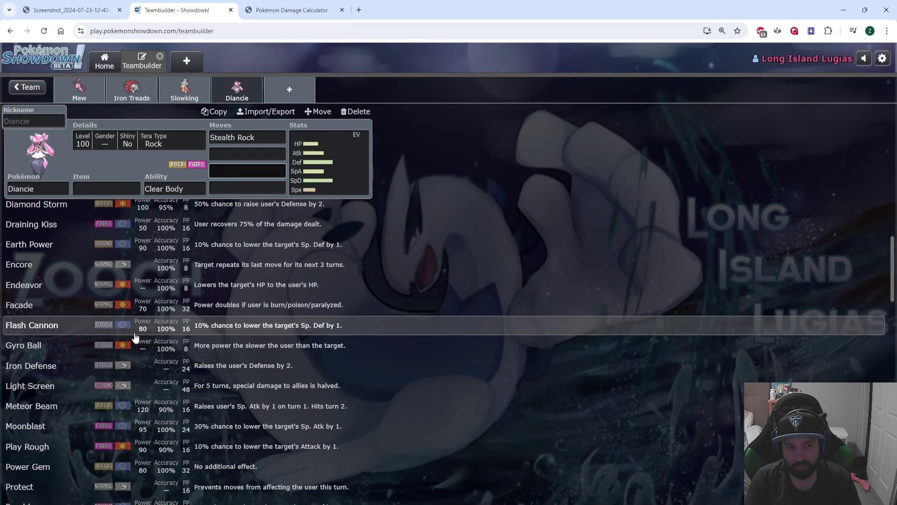
{"action": "scroll", "coordinate": [136, 337], "scroll_direction": "up", "scroll_amount": 8}
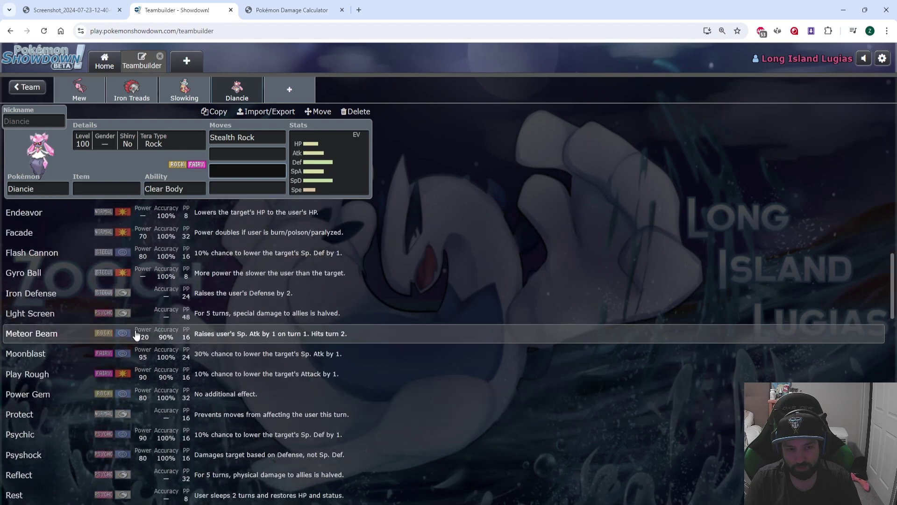
{"action": "scroll", "coordinate": [136, 336], "scroll_direction": "down", "scroll_amount": 9}
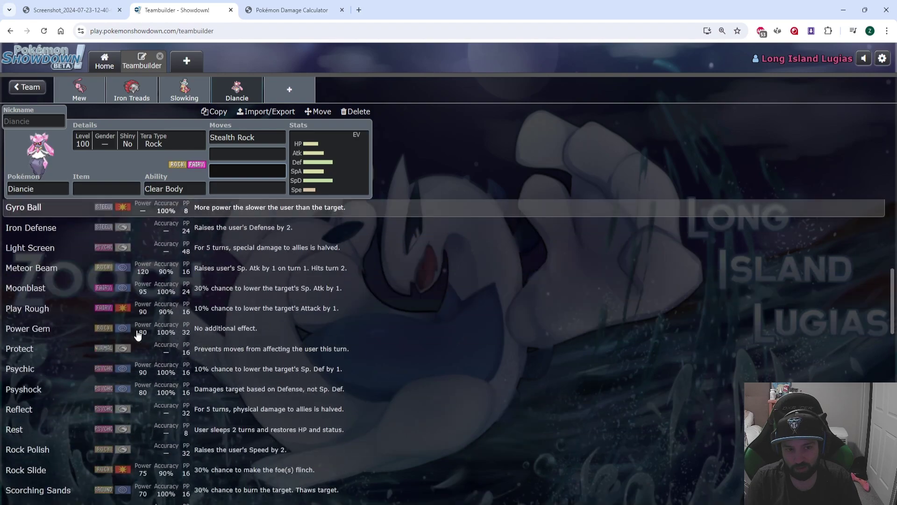
{"action": "scroll", "coordinate": [138, 335], "scroll_direction": "up", "scroll_amount": 9}
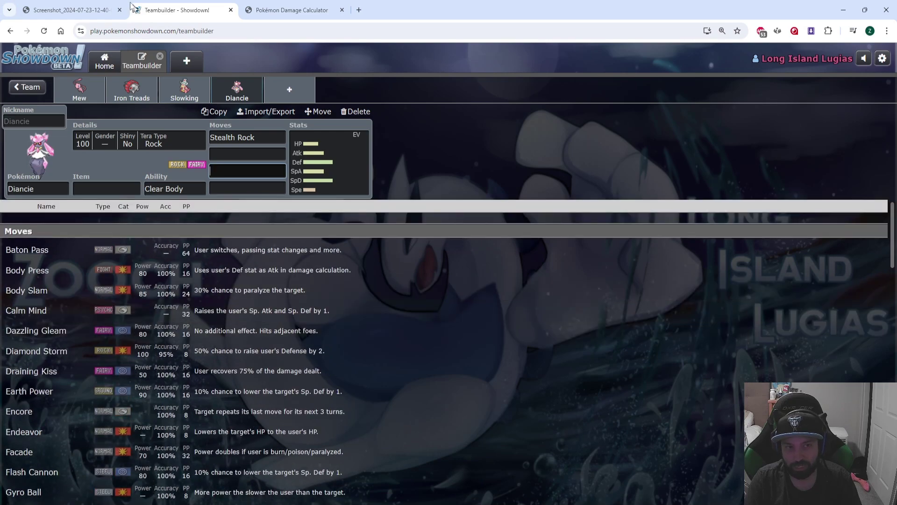
Weigh Diancie's move options against the opponent's Pokémon, alternating between the matchup image and the teambuilder's move list
{"action": "left_click", "coordinate": [97, 9]}
{"action": "left_click", "coordinate": [136, 10]}
{"action": "scroll", "coordinate": [190, 351], "scroll_direction": "down", "scroll_amount": 5}
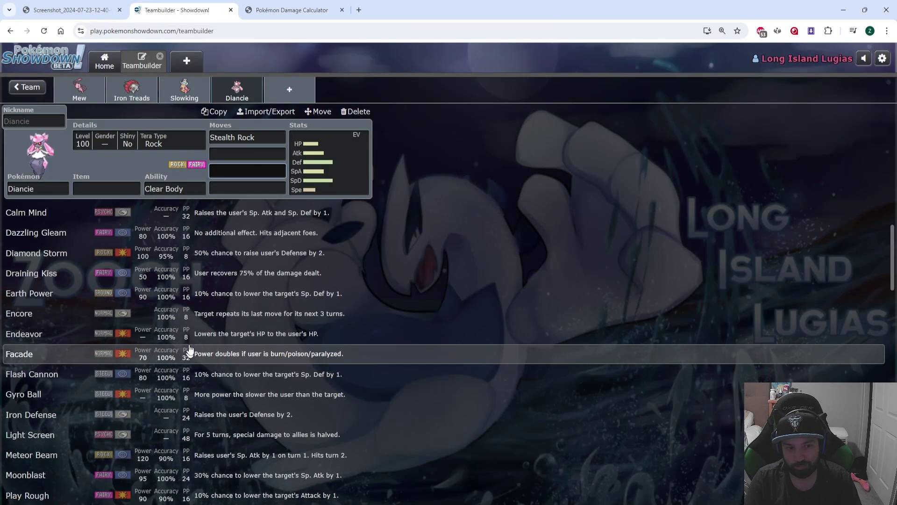
{"action": "scroll", "coordinate": [190, 334], "scroll_direction": "up", "scroll_amount": 5}
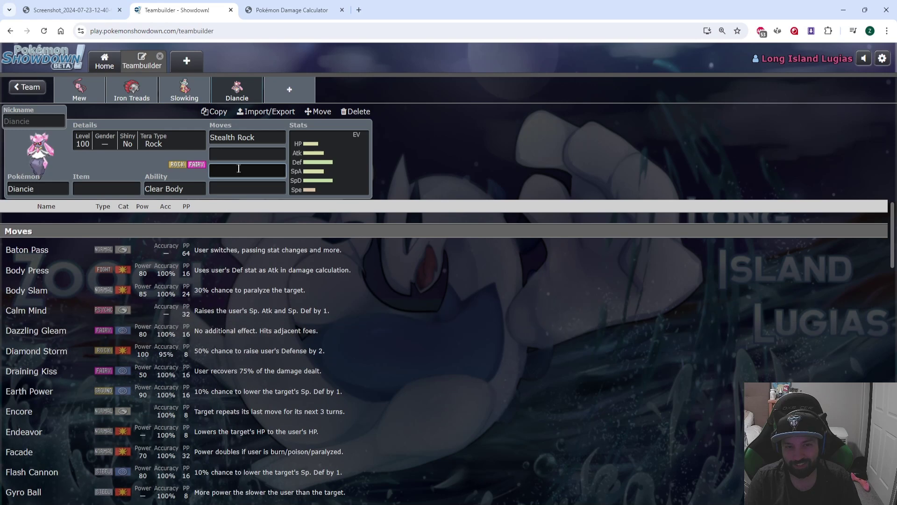
{"action": "left_click", "coordinate": [97, 10]}
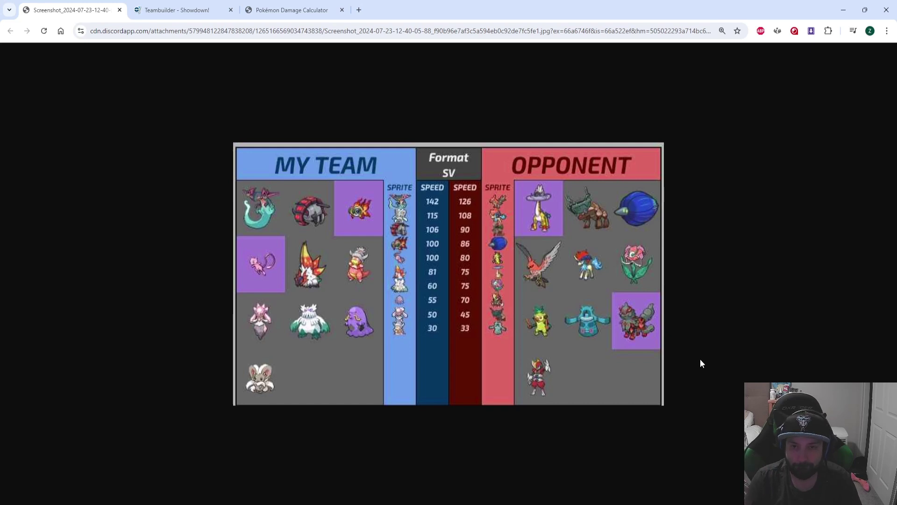
{"action": "left_click", "coordinate": [196, 8]}
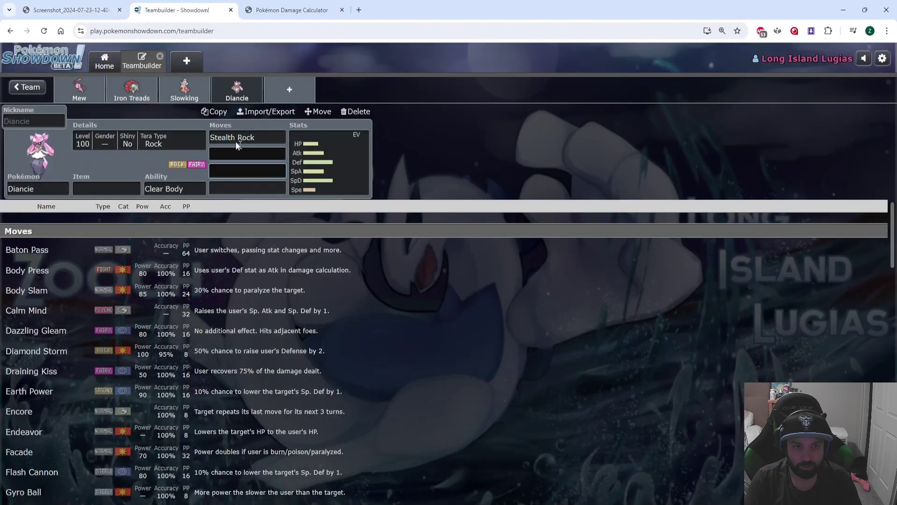
{"action": "left_click", "coordinate": [70, 10]}
{"action": "left_click", "coordinate": [199, 10]}
Fill Diancie's remaining move slots with Spikes, Diamond Storm and Body Press
{"action": "left_click", "coordinate": [223, 155]}
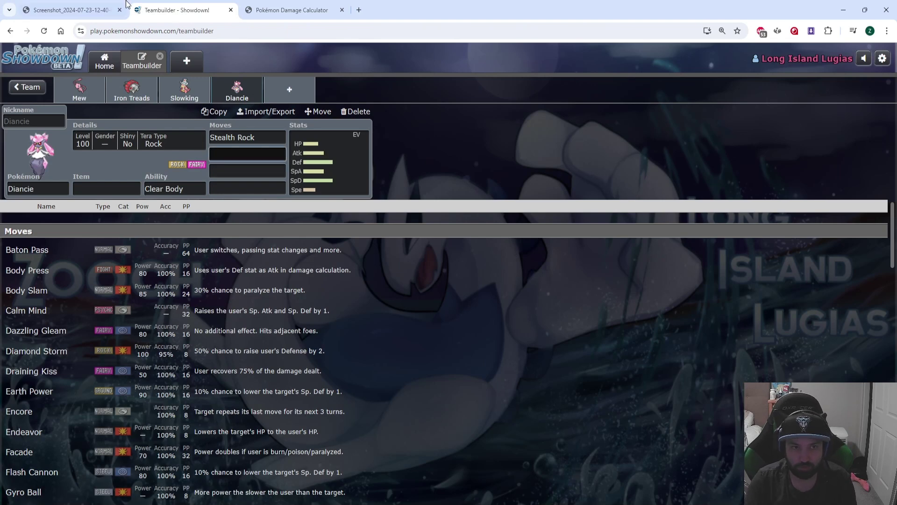
{"action": "type", "text": "s"}
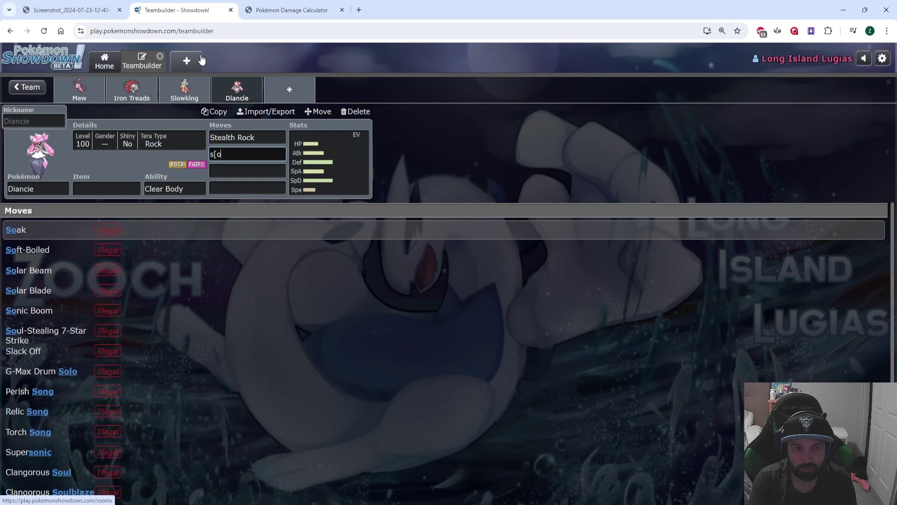
{"action": "type", "text": "pik"}
{"action": "key", "text": "Return"}
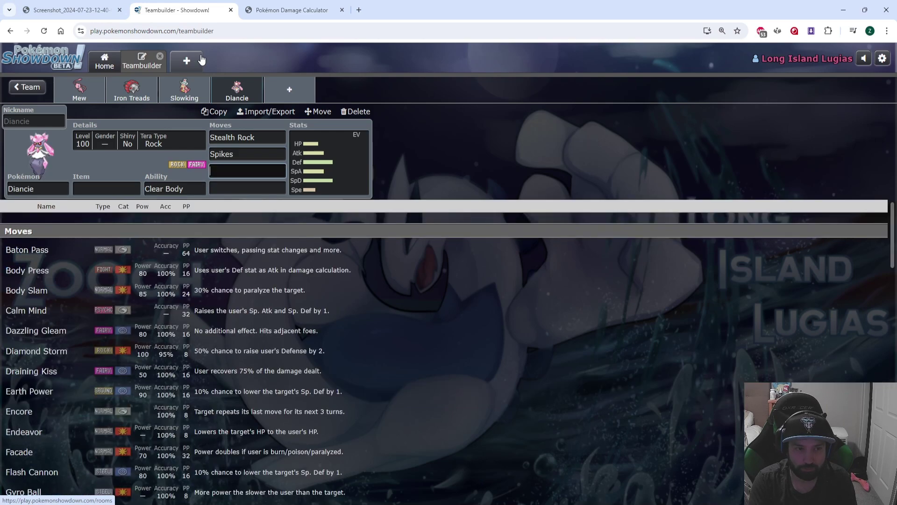
{"action": "type", "text": "diam"}
{"action": "key", "text": "Return"}
{"action": "type", "text": "body"}
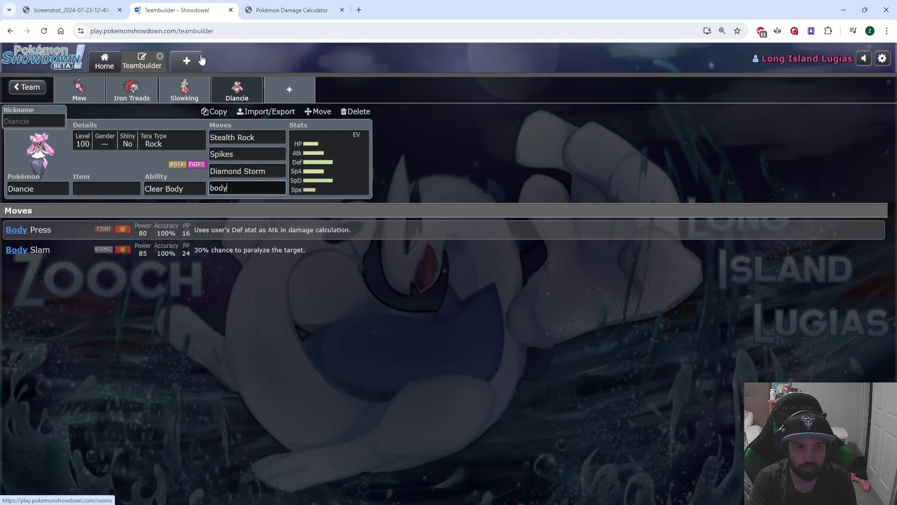
{"action": "key", "text": "Return"}
Check Diancie's moveset against the opponent's Pokémon in the matchup image
{"action": "left_click", "coordinate": [70, 10]}
{"action": "left_click", "coordinate": [193, 13]}
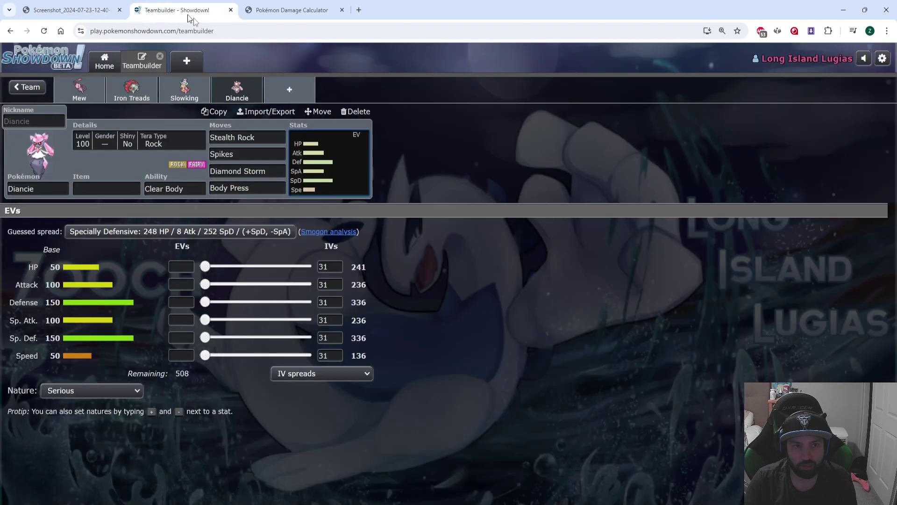
{"action": "left_click", "coordinate": [70, 10]}
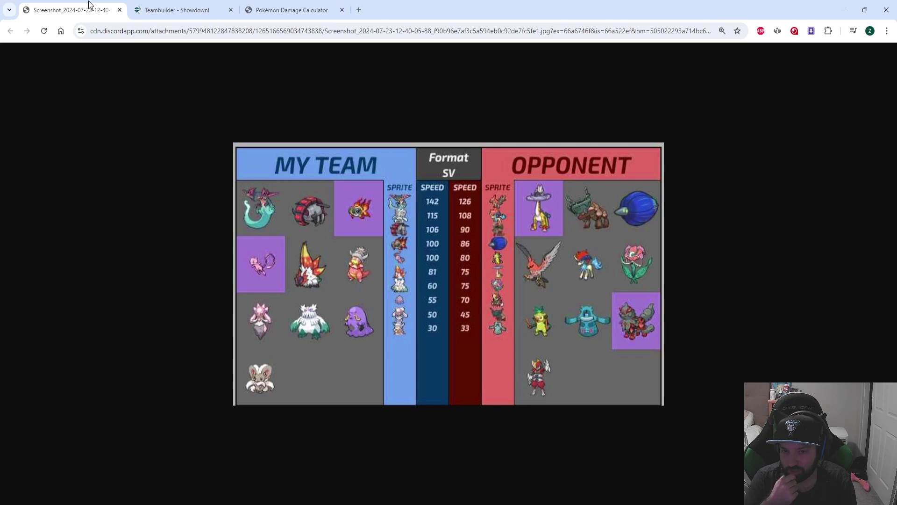
{"action": "left_click", "coordinate": [232, 4]}
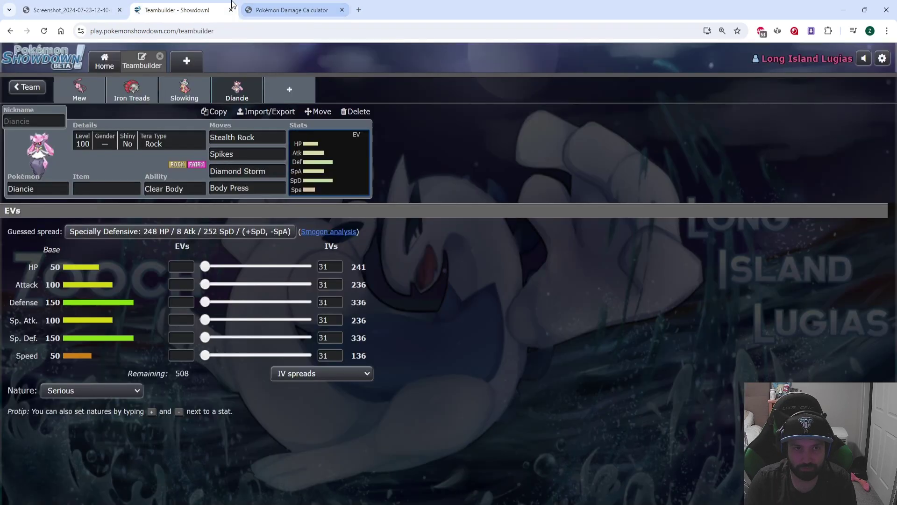
{"action": "left_click", "coordinate": [285, 10]}
{"action": "left_click", "coordinate": [70, 10]}
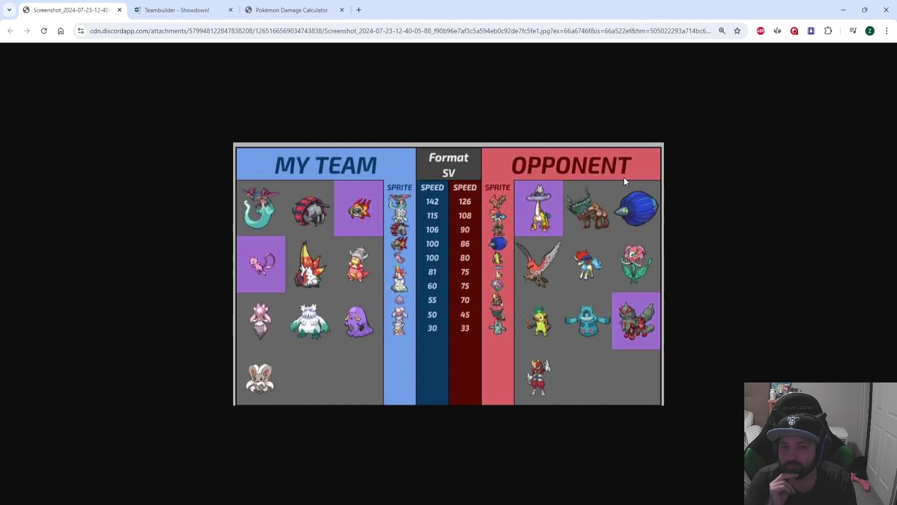
In the damage calculator, load Diancie's RU Stealth Rock set as Pokémon 1 with Bold nature, 252 Defense EVs and 0 Sp. Def EVs
{"action": "left_click", "coordinate": [329, 16]}
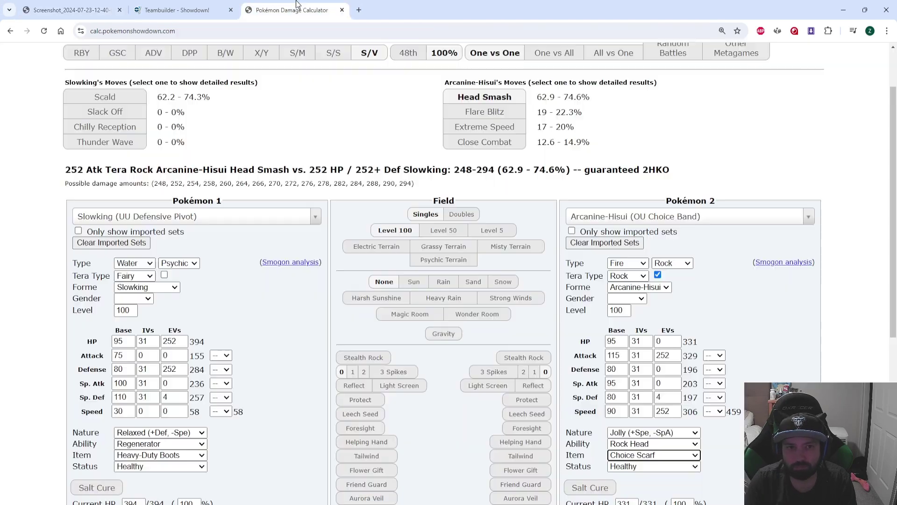
{"action": "left_click", "coordinate": [161, 217]}
{"action": "type", "text": "dian"}
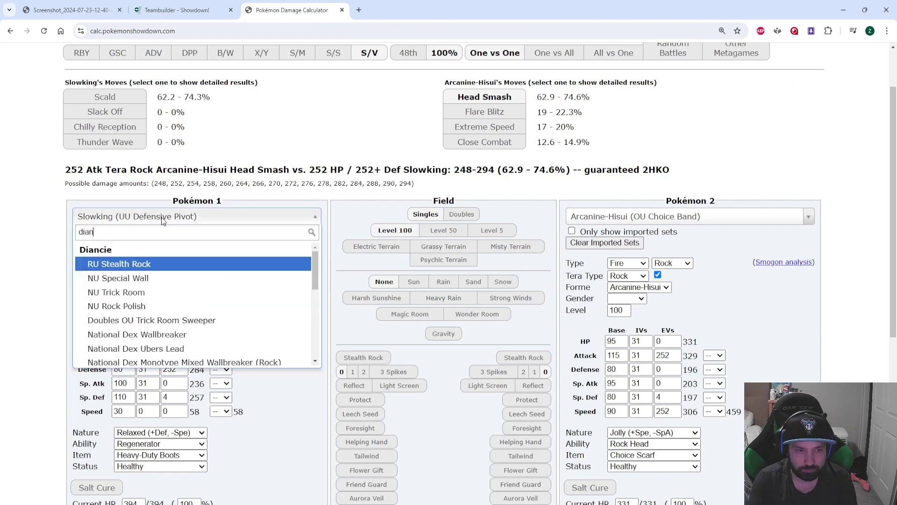
{"action": "key", "text": "Return"}
{"action": "double_click", "coordinate": [171, 386]}
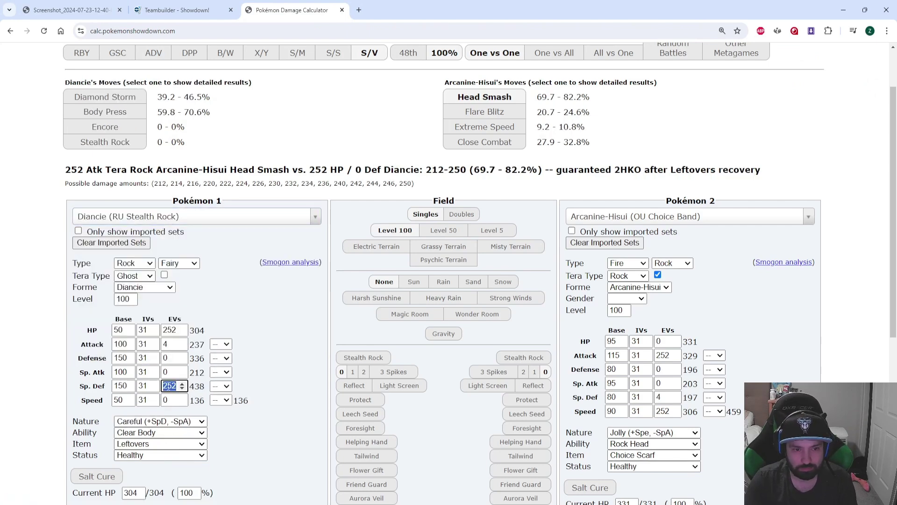
{"action": "type", "text": "0"}
{"action": "left_click", "coordinate": [160, 422]}
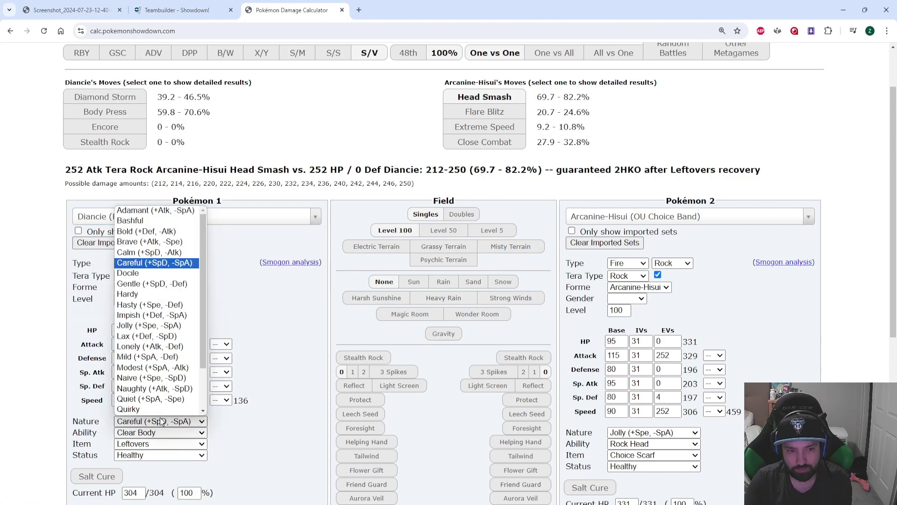
{"action": "left_click", "coordinate": [138, 231]}
{"action": "double_click", "coordinate": [170, 358]}
{"action": "type", "text": "252"}
Load Glimmora's OU Lead set as Pokémon 2 and check Earth Power and Power Gem damage against Diancie
{"action": "left_click", "coordinate": [682, 218]}
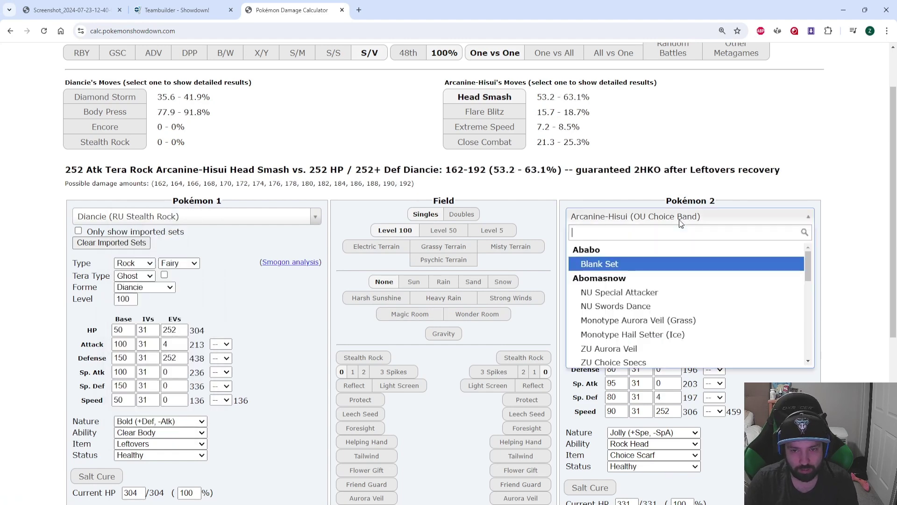
{"action": "type", "text": "glimmora"}
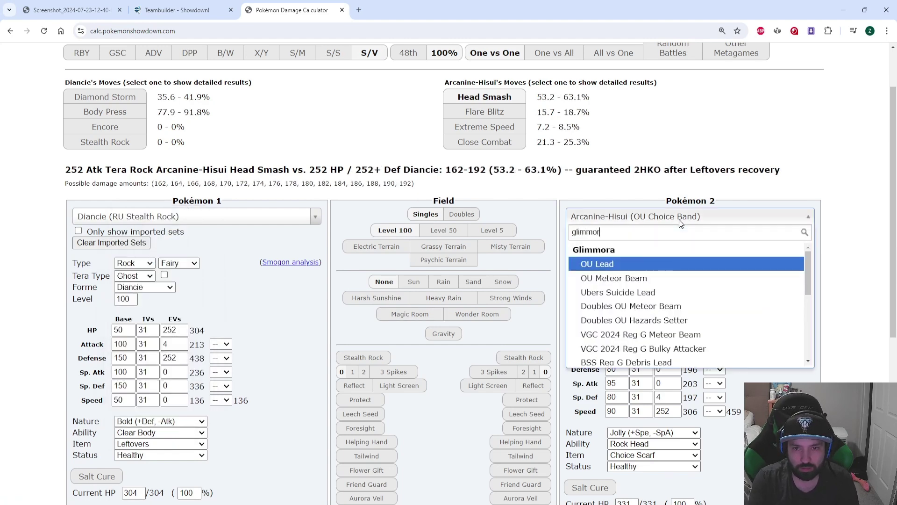
{"action": "key", "text": "Return"}
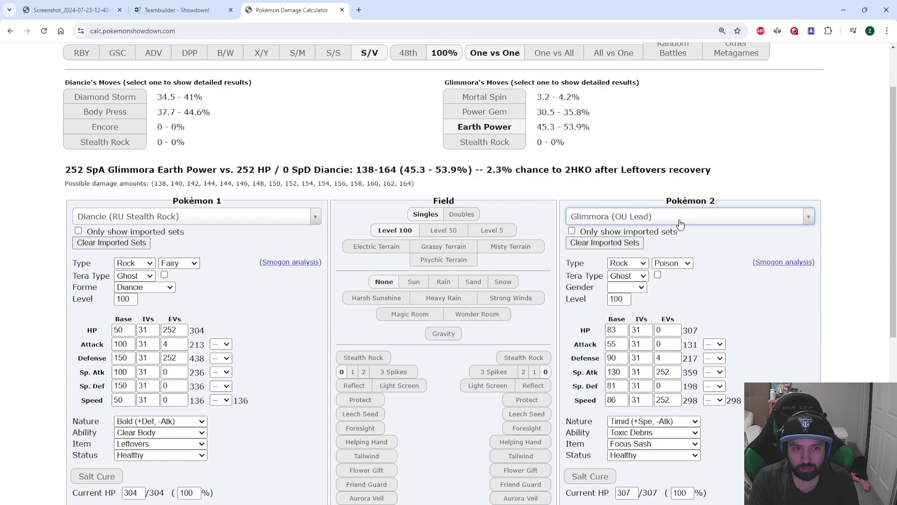
{"action": "left_click", "coordinate": [498, 128]}
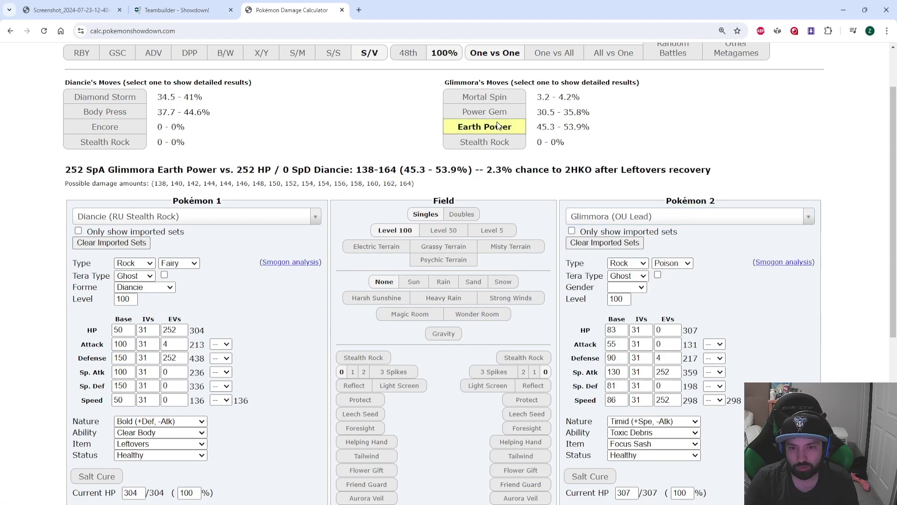
{"action": "left_click", "coordinate": [503, 112]}
Replace Glimmora's Mortal Spin with Sludge Wave and view its damage against Diancie
{"action": "scroll", "coordinate": [607, 425], "scroll_direction": "down", "scroll_amount": 1}
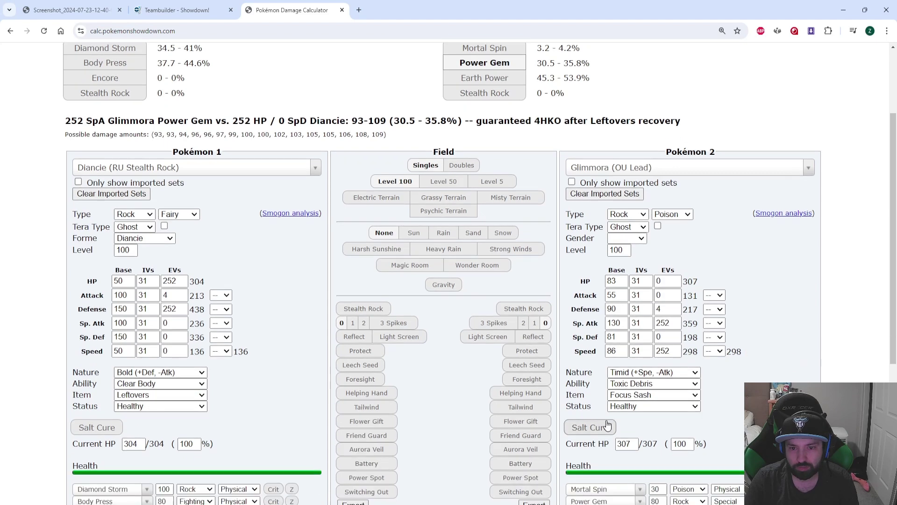
{"action": "left_click", "coordinate": [600, 490]}
{"action": "type", "text": "slud"}
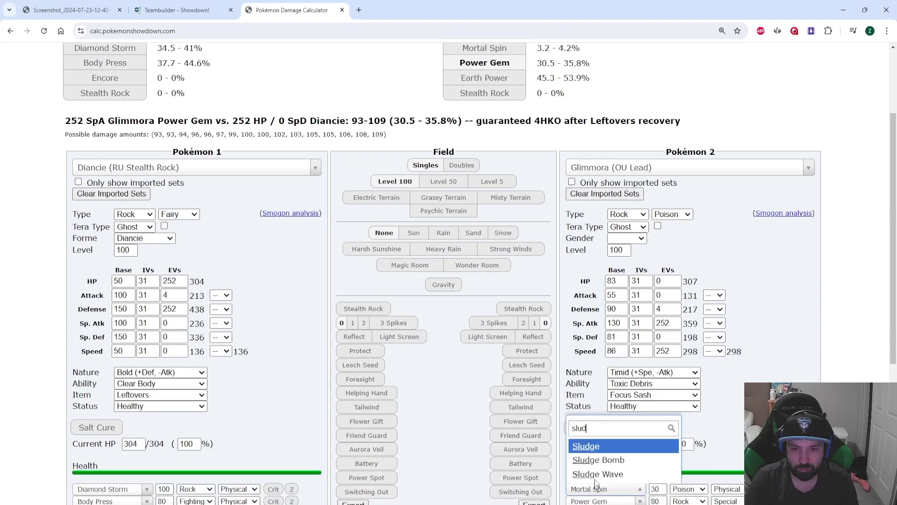
{"action": "left_click", "coordinate": [598, 474]}
{"action": "scroll", "coordinate": [582, 327], "scroll_direction": "up", "scroll_amount": 3}
{"action": "left_click", "coordinate": [484, 163]}
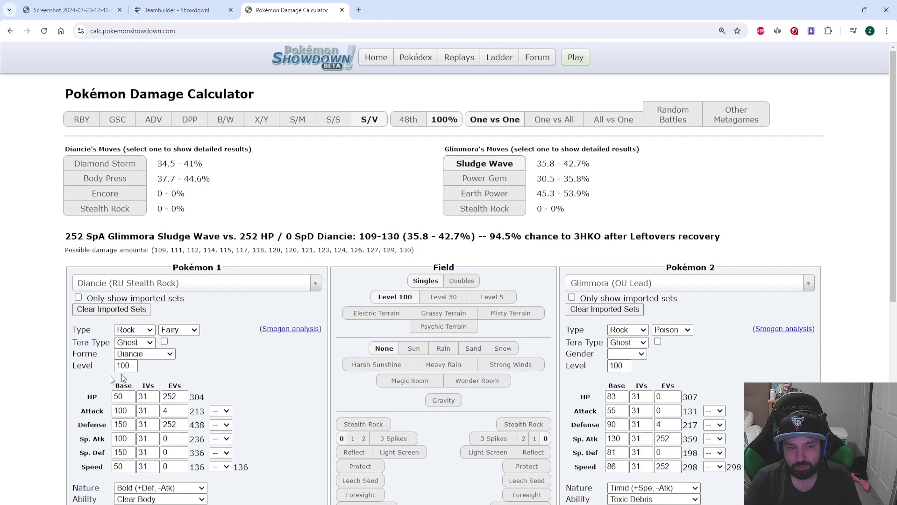
{"action": "scroll", "coordinate": [122, 378], "scroll_direction": "down", "scroll_amount": 1}
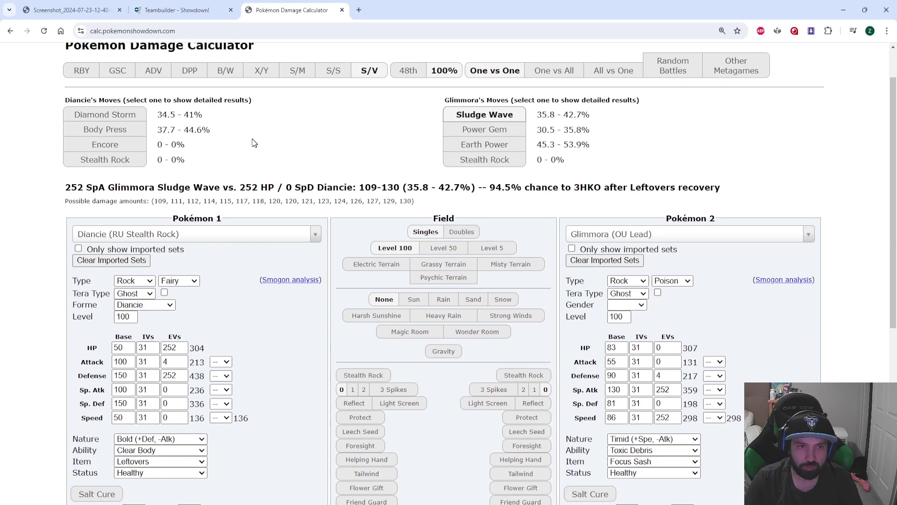
Return to the teambuilder and compare the Iron Treads, Slowking and Diancie sets
{"action": "left_click", "coordinate": [177, 10]}
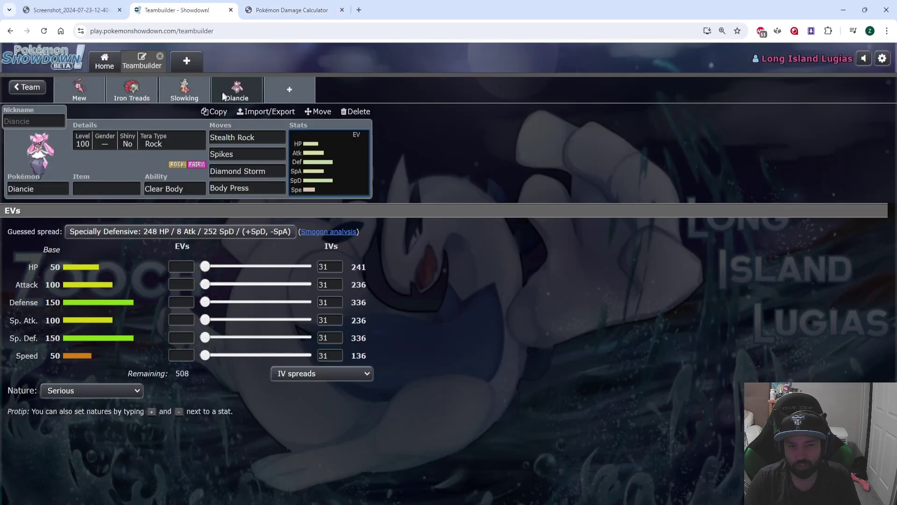
{"action": "left_click", "coordinate": [136, 90]}
{"action": "left_click", "coordinate": [185, 86]}
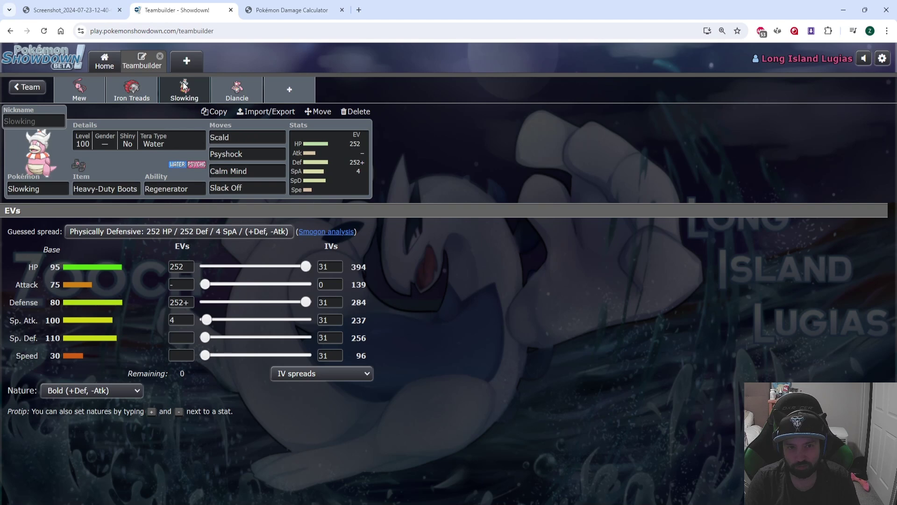
{"action": "left_click", "coordinate": [223, 84]}
{"action": "left_click", "coordinate": [131, 89]}
{"action": "left_click", "coordinate": [234, 89]}
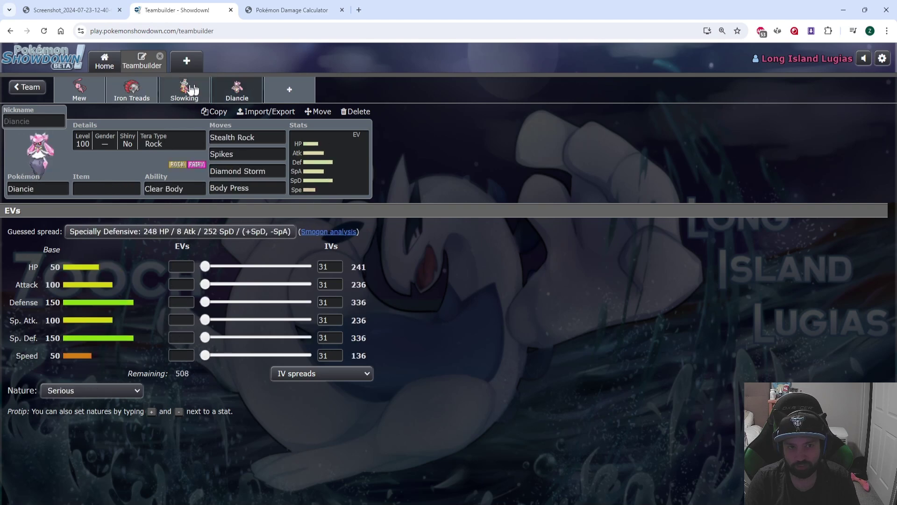
{"action": "left_click", "coordinate": [145, 87]}
{"action": "left_click", "coordinate": [187, 91]}
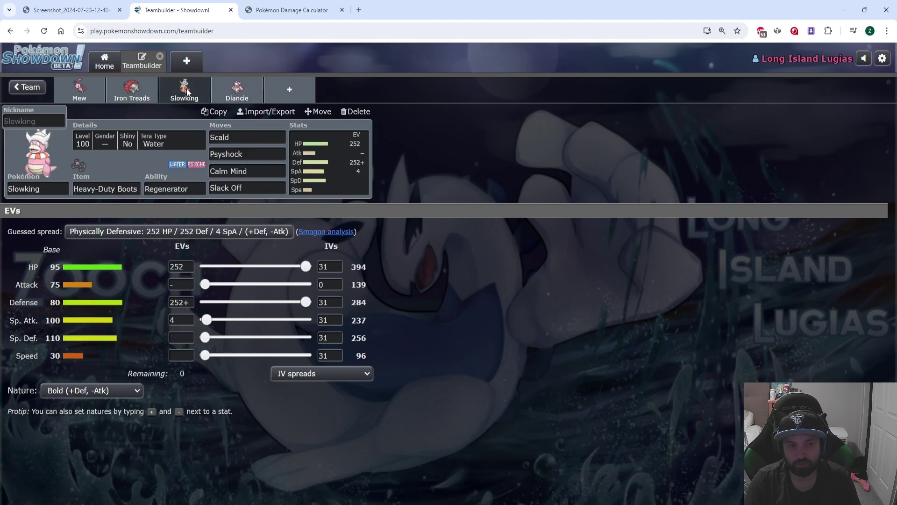
{"action": "left_click", "coordinate": [142, 92]}
{"action": "left_click", "coordinate": [249, 88]}
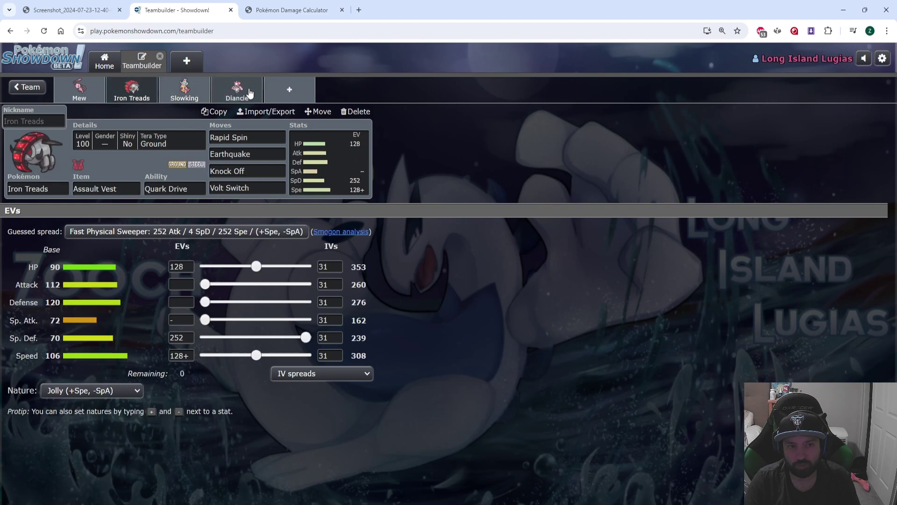
{"action": "left_click", "coordinate": [133, 91]}
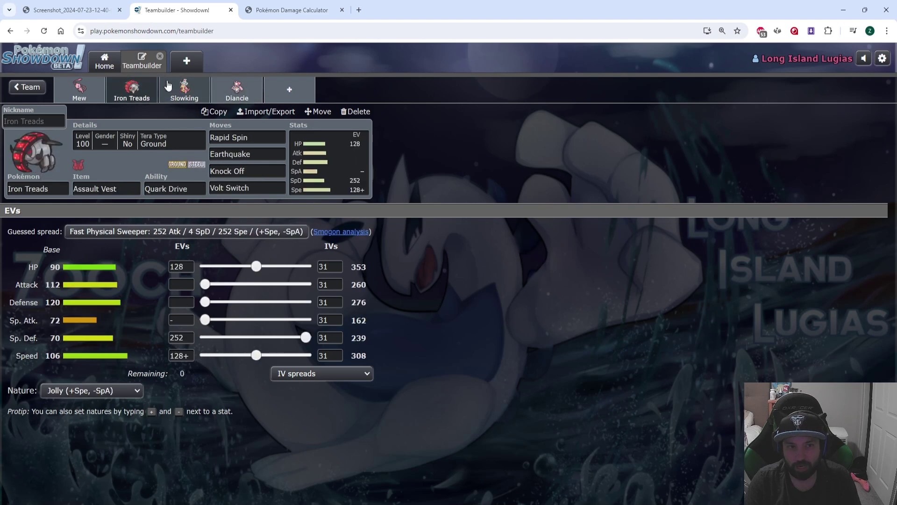
Compare the Iron Treads and Diancie sets and view Diancie's EV spread
{"action": "left_click", "coordinate": [234, 100]}
{"action": "left_click", "coordinate": [133, 91]}
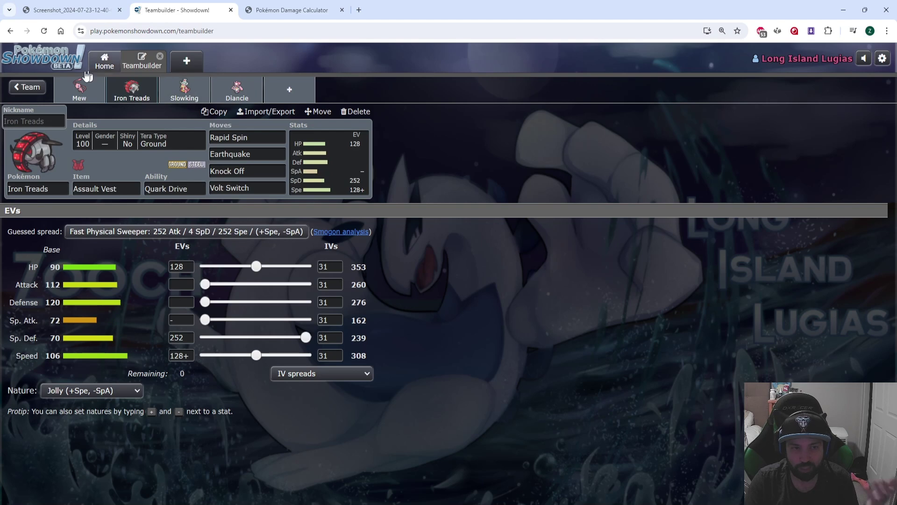
{"action": "left_click", "coordinate": [250, 93]}
{"action": "left_click", "coordinate": [135, 99]}
{"action": "left_click", "coordinate": [229, 92]}
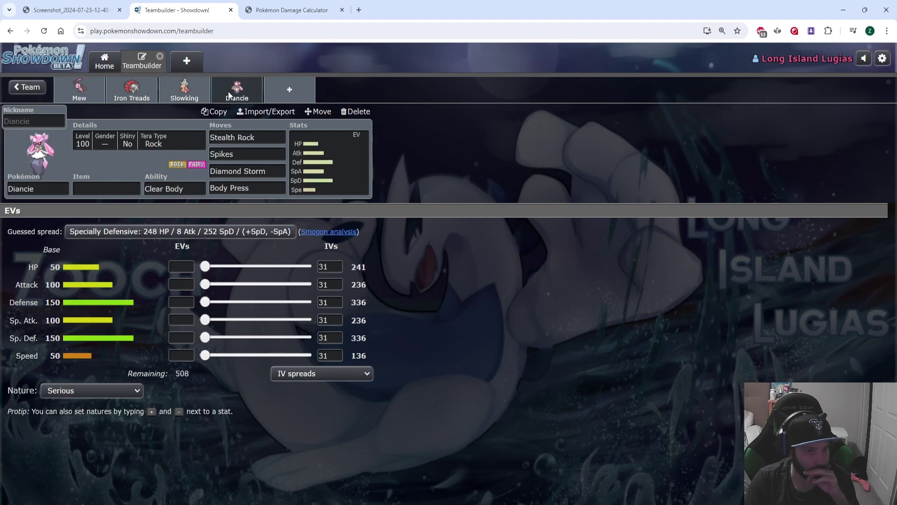
{"action": "left_click", "coordinate": [330, 163]}
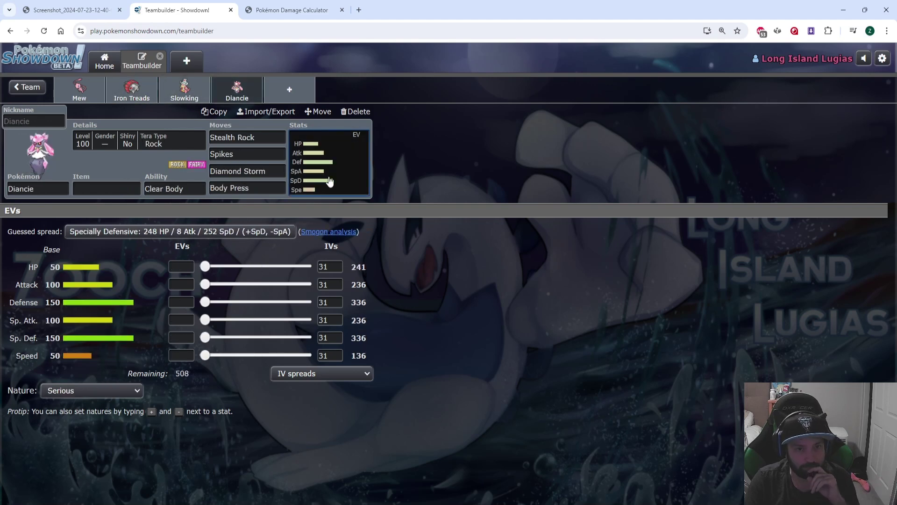
Give Diancie the Leftovers item after consulting the matchup chart
{"action": "left_click", "coordinate": [107, 191]}
{"action": "left_click", "coordinate": [71, 10]}
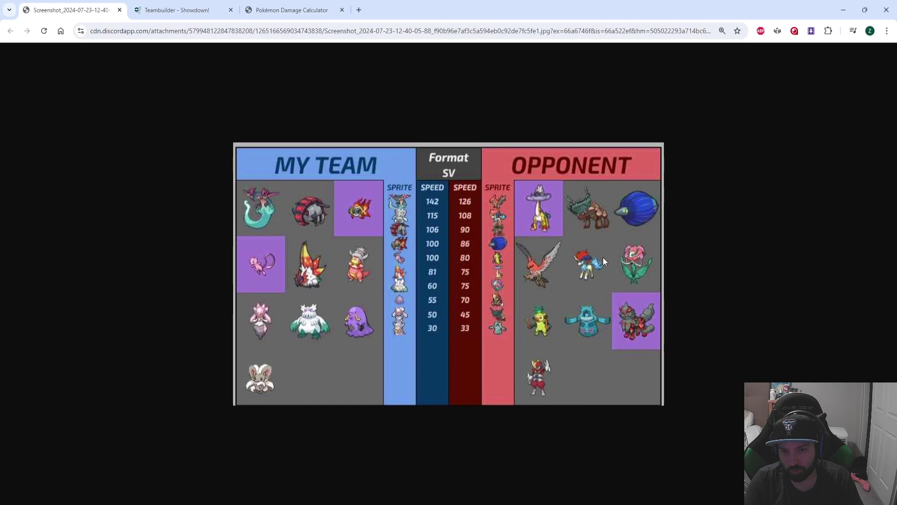
{"action": "left_click", "coordinate": [177, 9]}
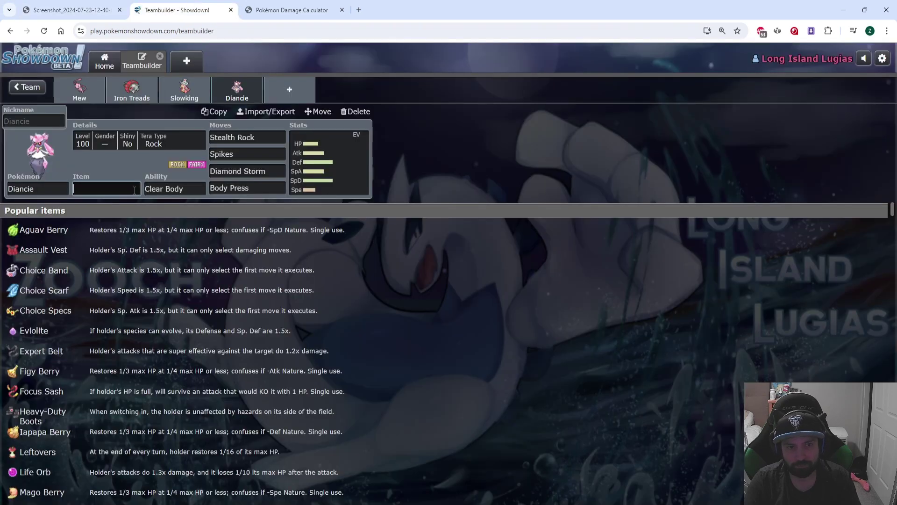
{"action": "type", "text": "left"}
{"action": "key", "text": "Return"}
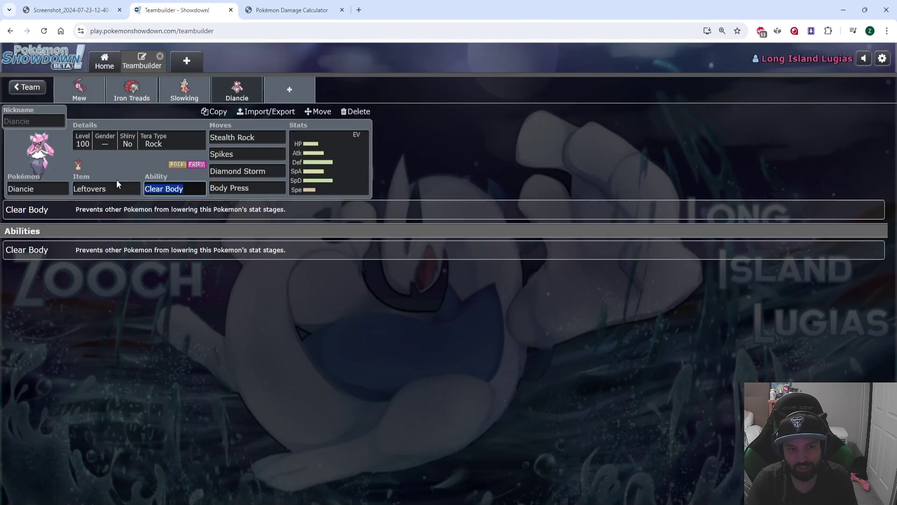
Set Diancie's EVs to 252 HP, 252 Defense and 4 Sp. Def with an Impish nature
{"action": "left_click", "coordinate": [70, 10]}
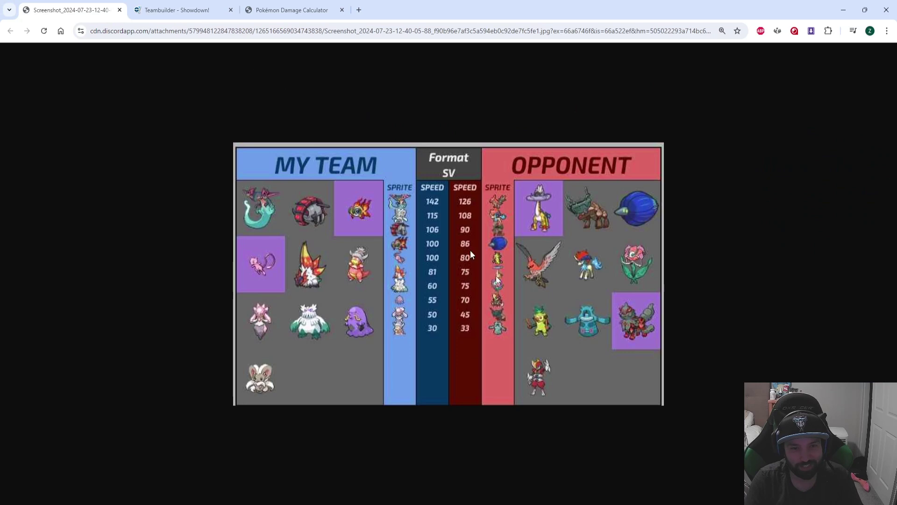
{"action": "left_click", "coordinate": [203, 7]}
{"action": "left_click", "coordinate": [326, 179]}
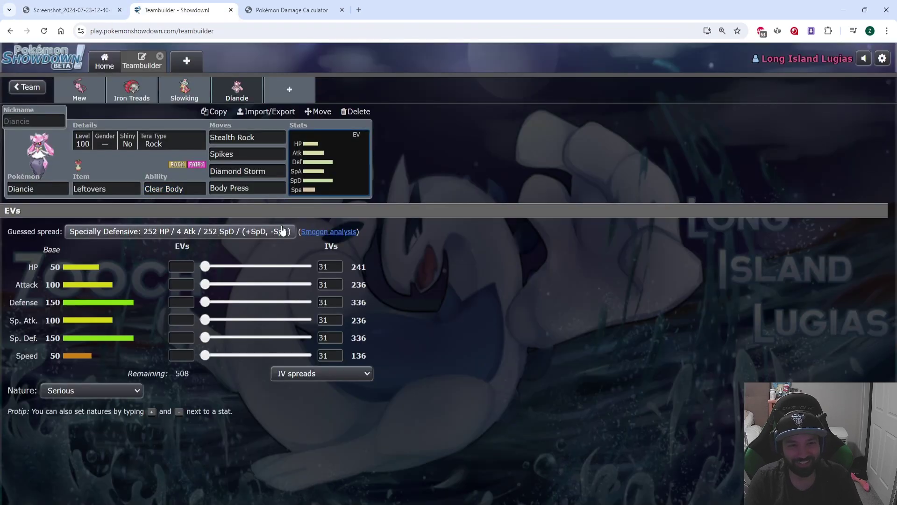
{"action": "left_click_drag", "start_coordinate": [205, 266], "coordinate": [383, 262]}
{"action": "left_click_drag", "start_coordinate": [205, 302], "coordinate": [567, 306]}
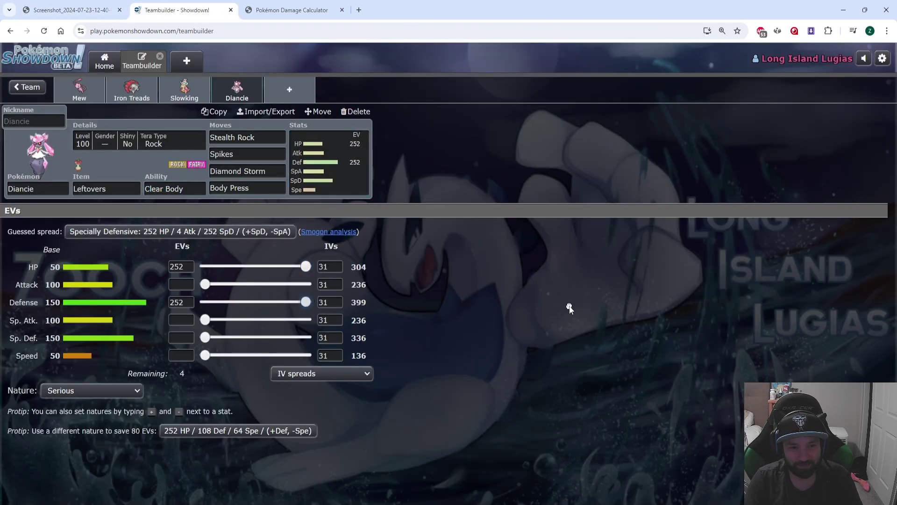
{"action": "left_click_drag", "start_coordinate": [205, 337], "coordinate": [206, 337]}
{"action": "left_click", "coordinate": [94, 393]}
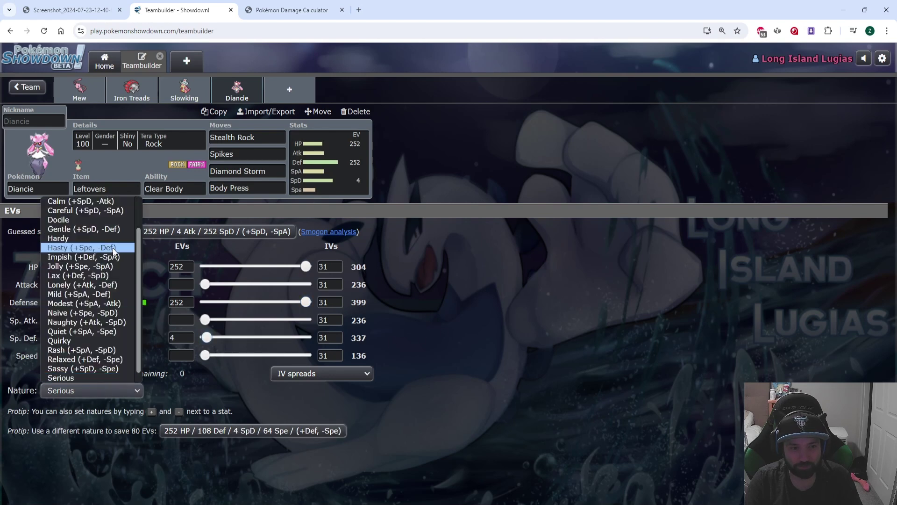
{"action": "left_click", "coordinate": [100, 259]}
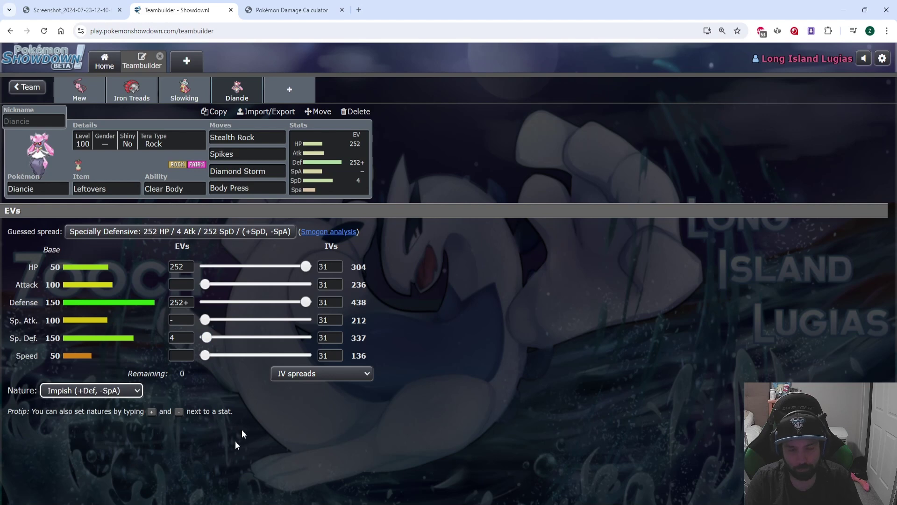
{"action": "left_click", "coordinate": [364, 266]}
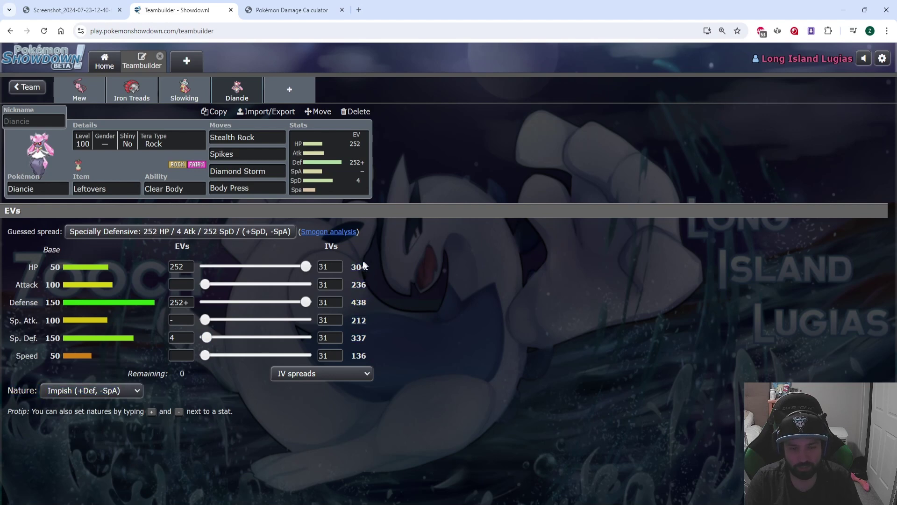
Review the Slowking, Iron Treads, Mew and Diancie sets for how they fit together
{"action": "left_click", "coordinate": [197, 90]}
{"action": "left_click", "coordinate": [216, 89]}
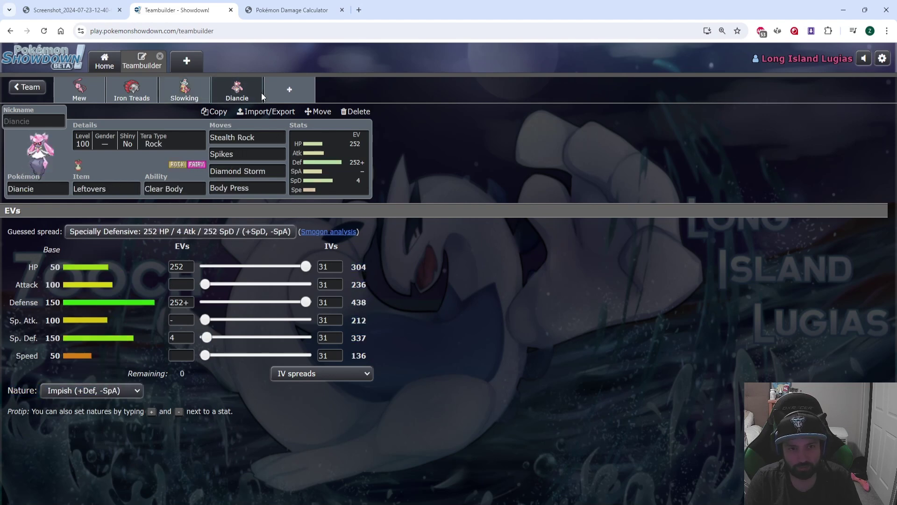
{"action": "left_click", "coordinate": [206, 91]}
{"action": "left_click", "coordinate": [223, 86]}
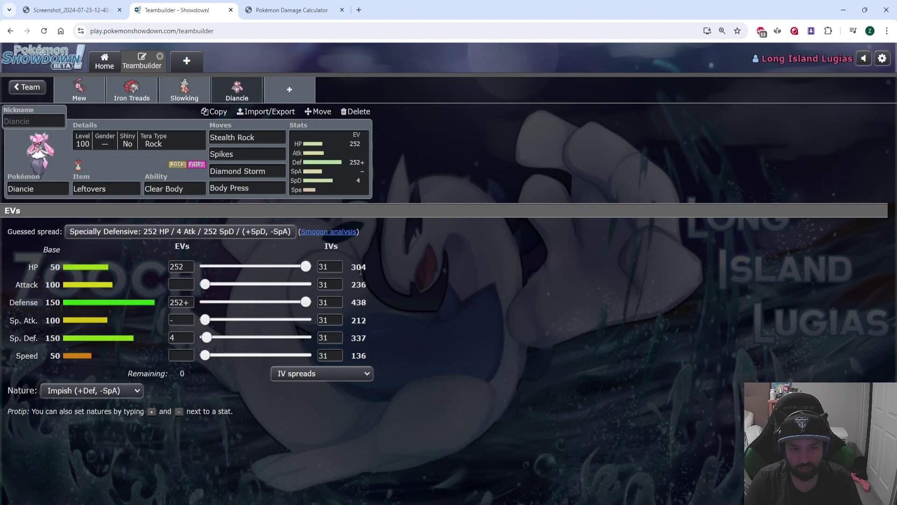
{"action": "left_click", "coordinate": [182, 94]}
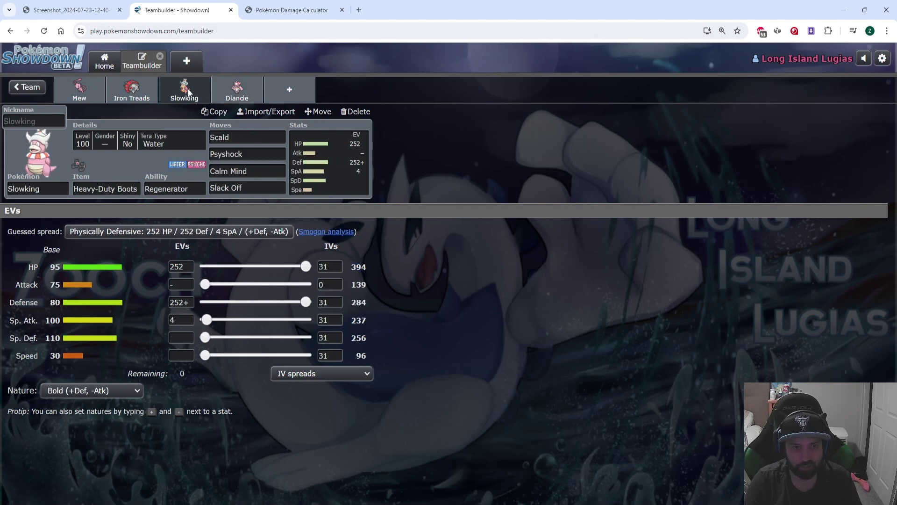
{"action": "left_click", "coordinate": [144, 98]}
{"action": "left_click", "coordinate": [79, 91]}
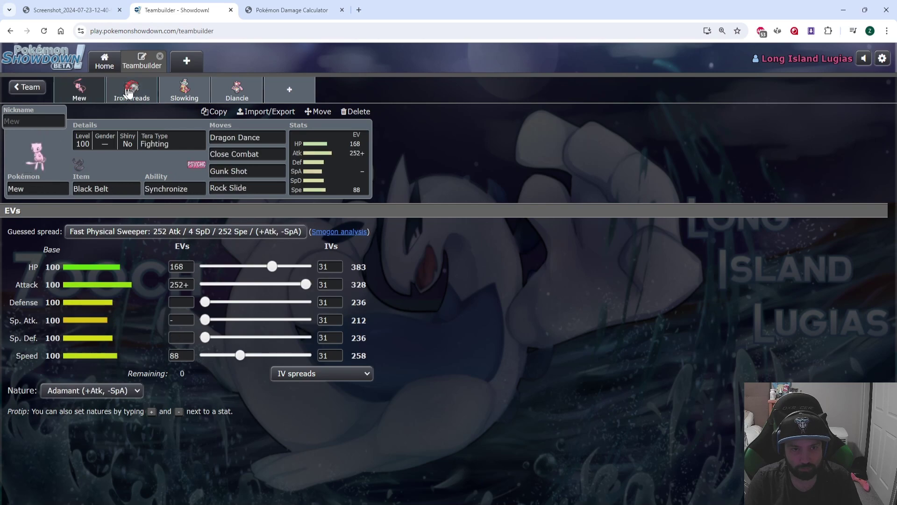
{"action": "left_click", "coordinate": [134, 95]}
{"action": "left_click", "coordinate": [184, 91]}
{"action": "left_click", "coordinate": [231, 95]}
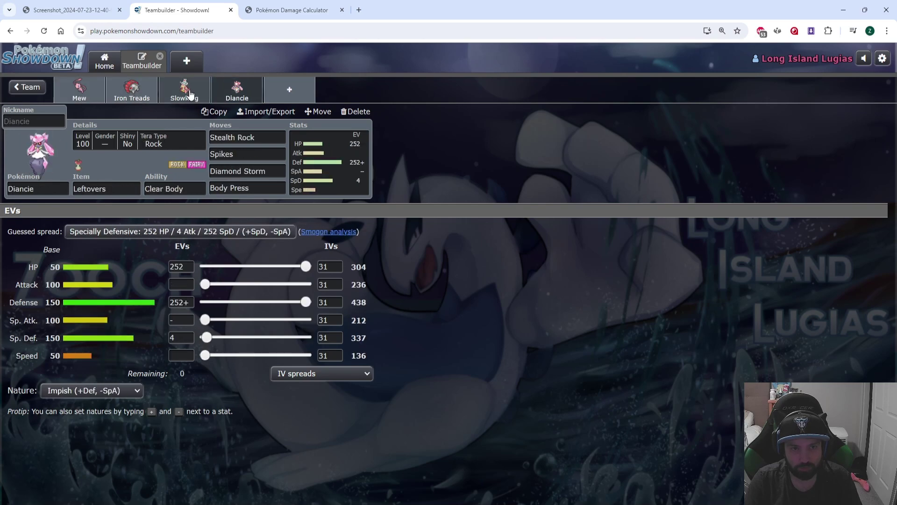
Start an empty fifth team slot and consult the matchup chart for candidates
{"action": "left_click", "coordinate": [131, 92]}
{"action": "left_click", "coordinate": [79, 91]}
{"action": "left_click", "coordinate": [294, 88]}
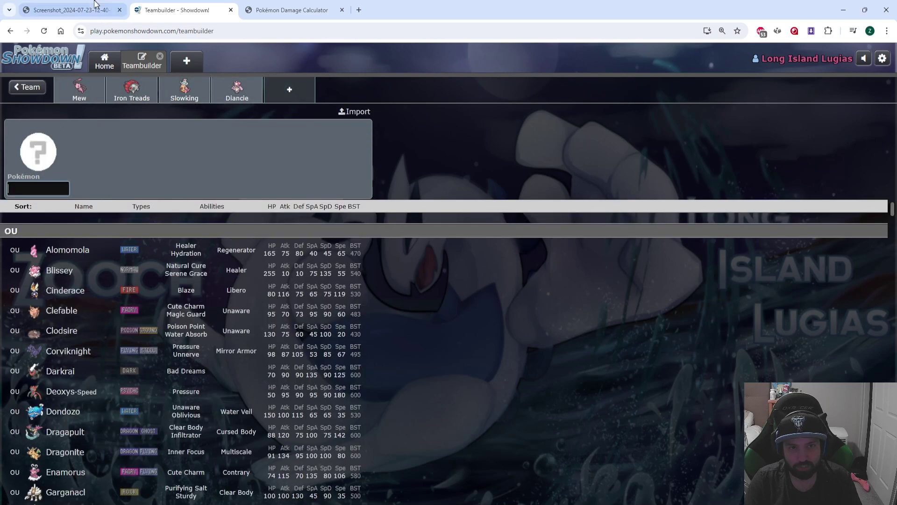
{"action": "left_click", "coordinate": [70, 10]}
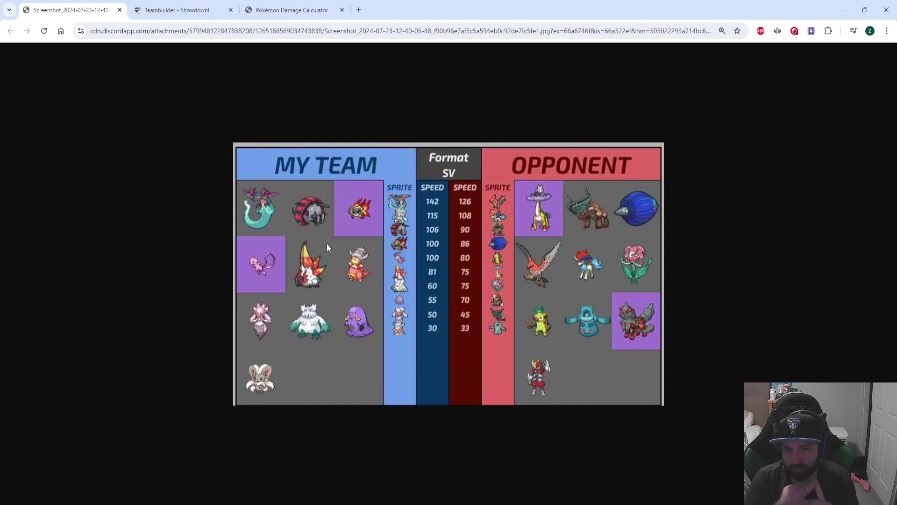
In the damage calculator, load Slither Wing's RU Bulky Pivot set as Pokémon 1 and replace Will-O-Wisp with Heavy Slam
{"action": "left_click", "coordinate": [292, 10]}
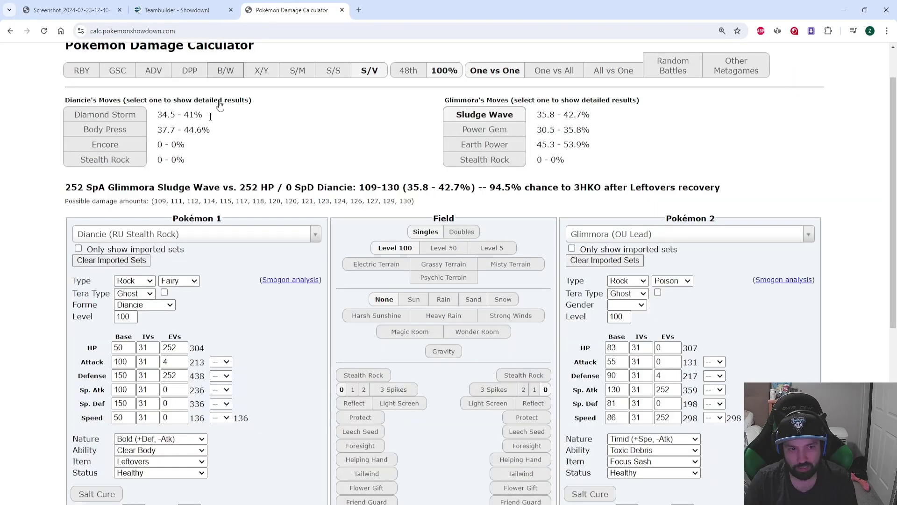
{"action": "left_click", "coordinate": [136, 234]}
{"action": "type", "text": "slither"}
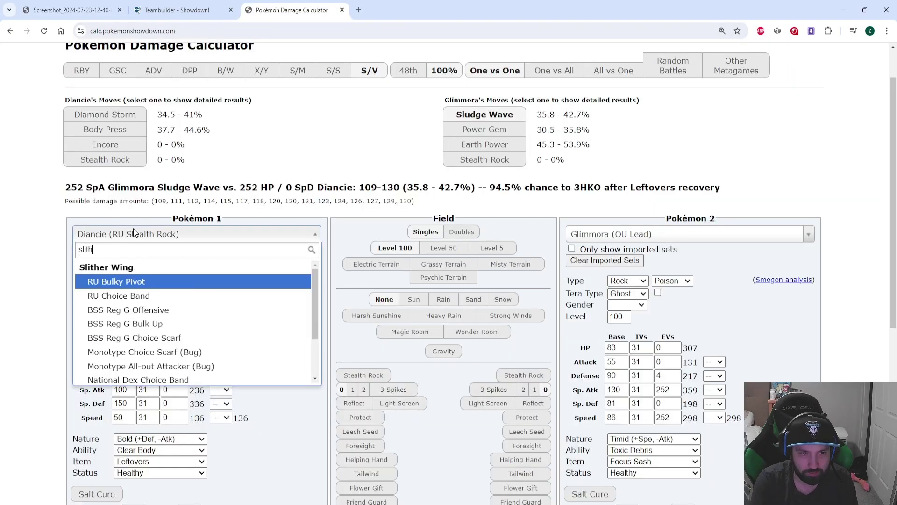
{"action": "key", "text": "Return"}
{"action": "scroll", "coordinate": [136, 233], "scroll_direction": "down", "scroll_amount": 3}
{"action": "left_click", "coordinate": [105, 434]}
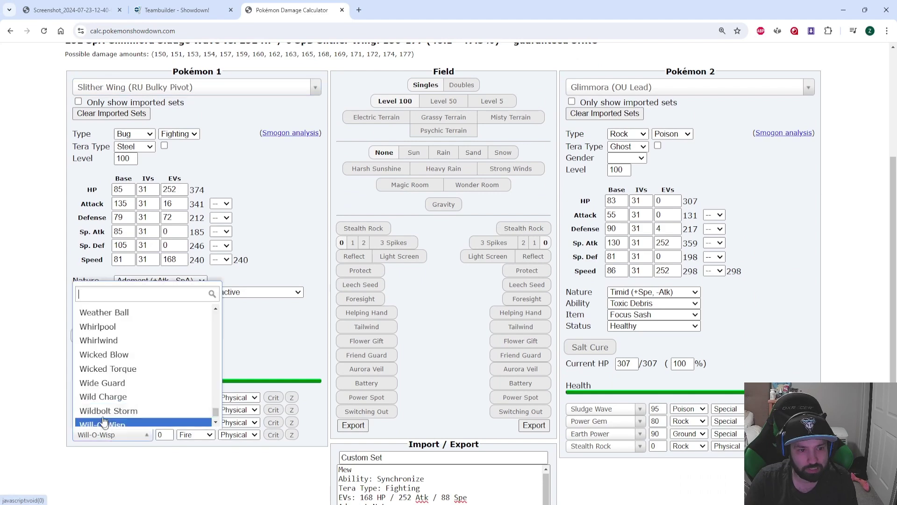
{"action": "type", "text": "heavy sla"}
{"action": "left_click", "coordinate": [104, 419]}
{"action": "scroll", "coordinate": [577, 150], "scroll_direction": "up", "scroll_amount": 3}
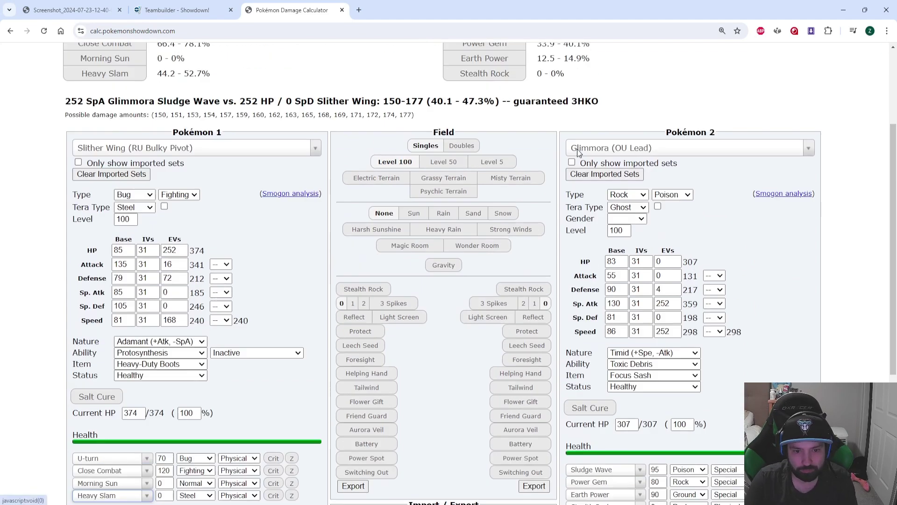
Load Florges's NU Choice Item set as Pokémon 2 and check Heavy Slam's damage against it
{"action": "left_click", "coordinate": [621, 231]}
{"action": "type", "text": "florge"}
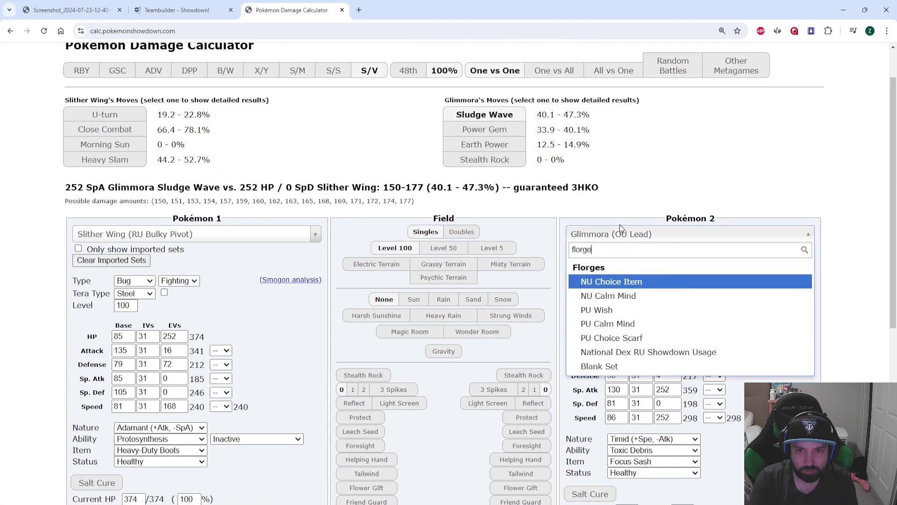
{"action": "key", "text": "Return"}
{"action": "left_click", "coordinate": [109, 161]}
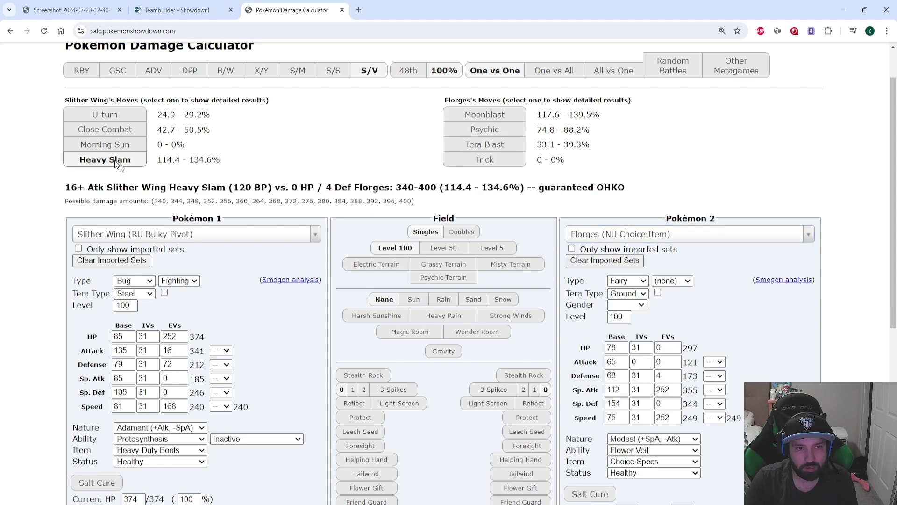
Consult the matchup chart, and in the calculator set Slither Wing's Attack EVs to 252 and its Protosynthesis boost to Attack
{"action": "left_click", "coordinate": [171, 10]}
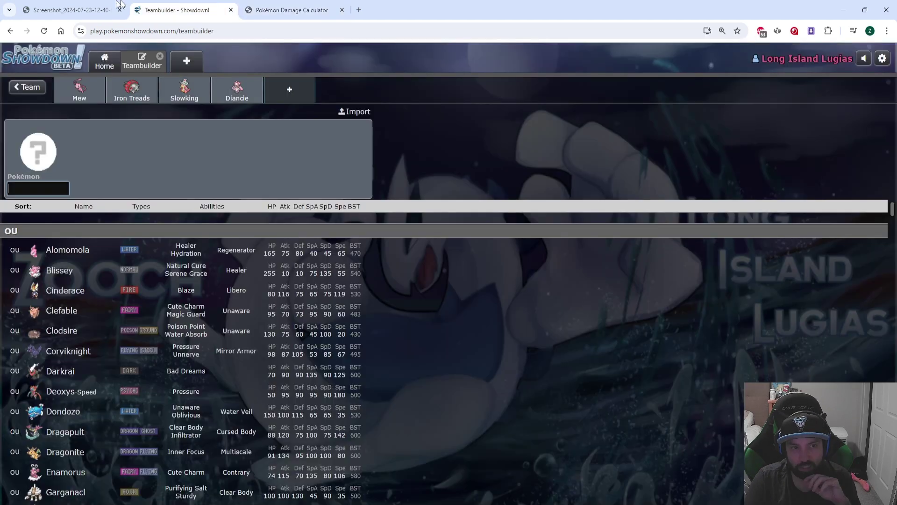
{"action": "left_click", "coordinate": [92, 6]}
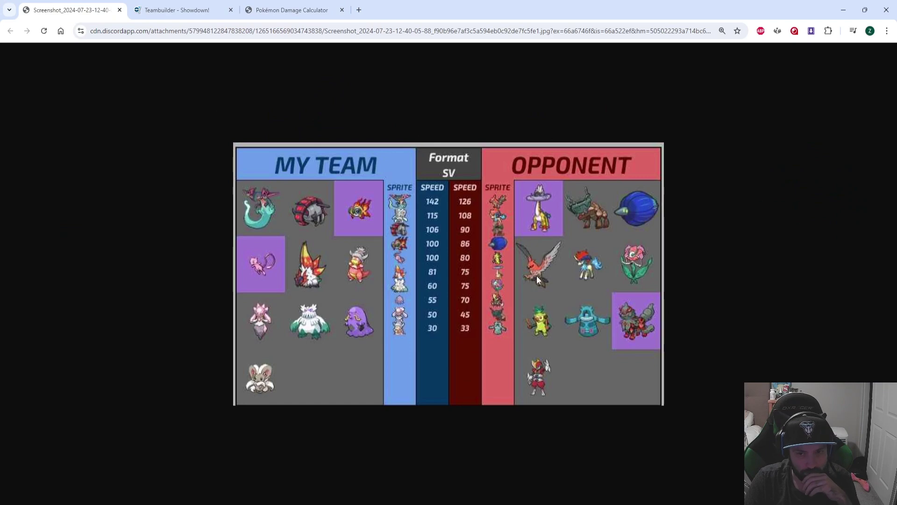
{"action": "left_click", "coordinate": [286, 10]}
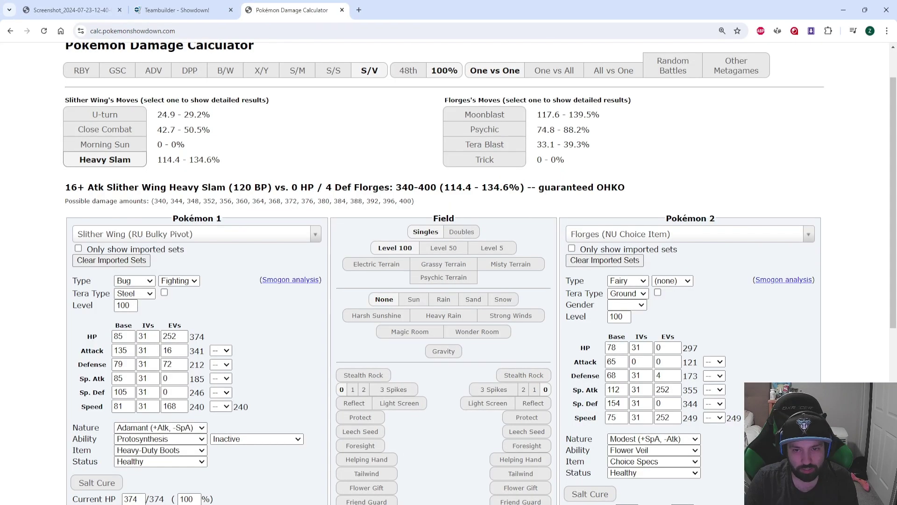
{"action": "left_click", "coordinate": [590, 232]}
{"action": "scroll", "coordinate": [154, 234], "scroll_direction": "down", "scroll_amount": 1}
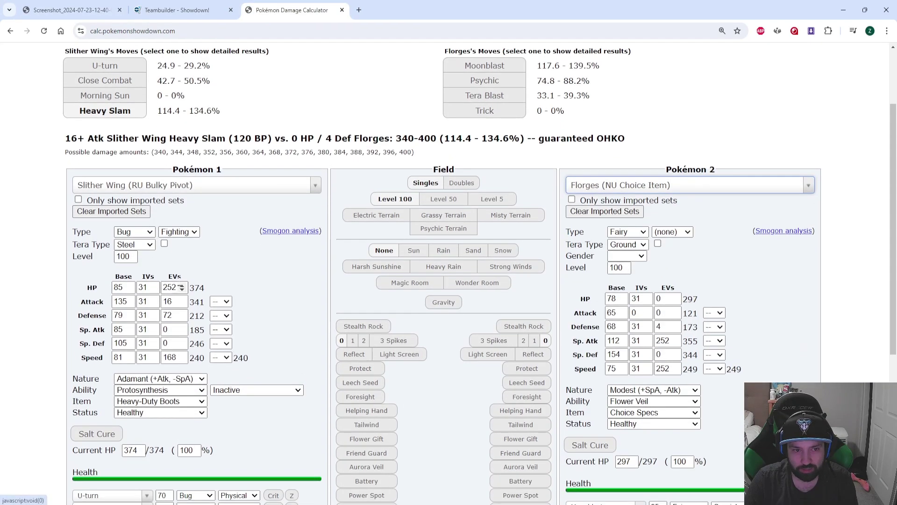
{"action": "double_click", "coordinate": [169, 301]}
{"action": "type", "text": "252"}
{"action": "left_click", "coordinate": [247, 391]}
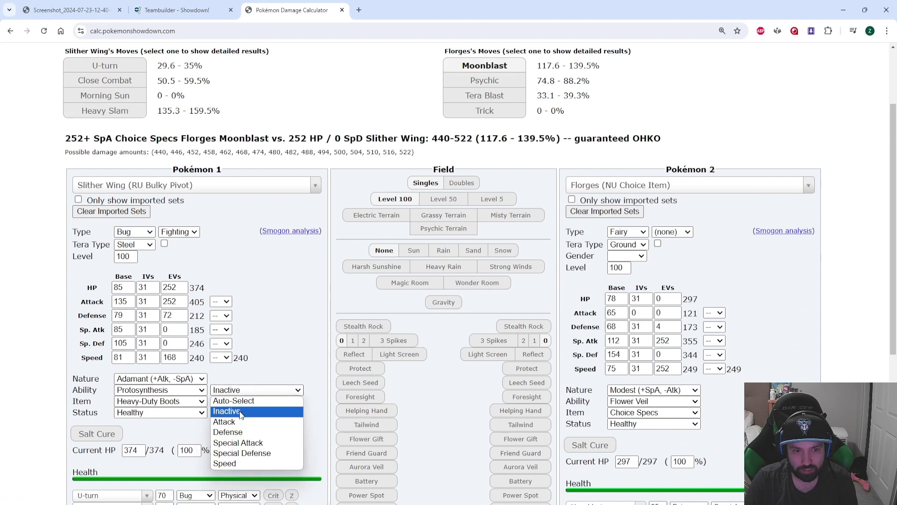
{"action": "left_click", "coordinate": [264, 422]}
Load Talonflame's OU Defog set as Pokémon 2
{"action": "scroll", "coordinate": [468, 327], "scroll_direction": "up", "scroll_amount": 2}
{"action": "left_click", "coordinate": [615, 285]}
{"action": "type", "text": "talonf"}
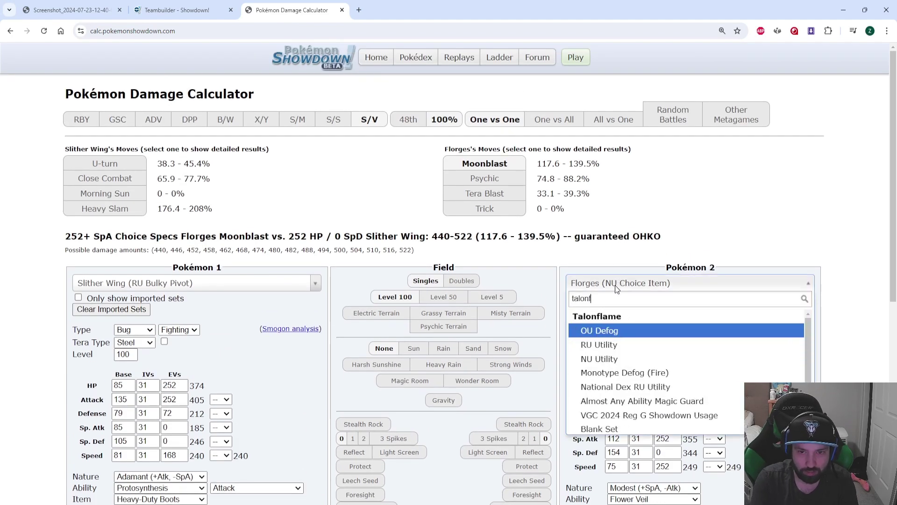
{"action": "key", "text": "Return"}
Replace Slither Wing's U-turn with Wild Charge and view its damage against Talonflame
{"action": "scroll", "coordinate": [520, 282], "scroll_direction": "down", "scroll_amount": 4}
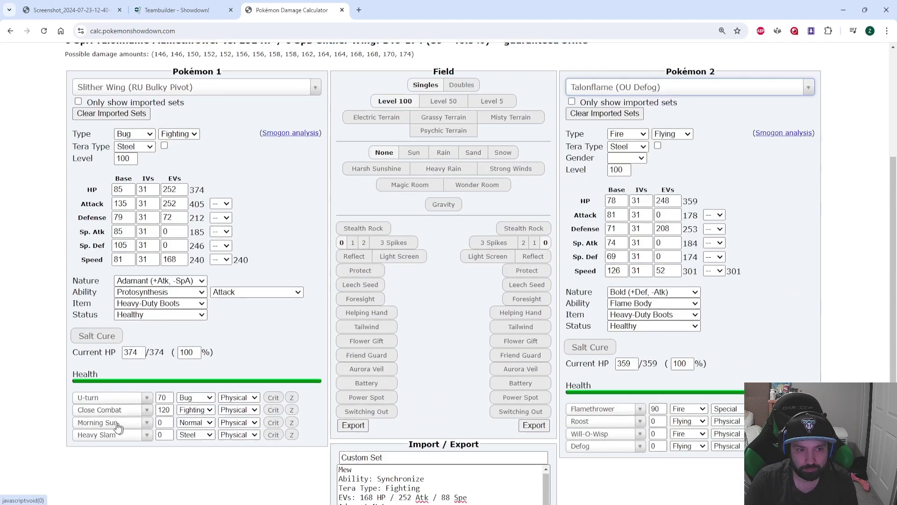
{"action": "left_click", "coordinate": [111, 398]}
{"action": "type", "text": "wild ch"}
{"action": "left_click", "coordinate": [115, 389]}
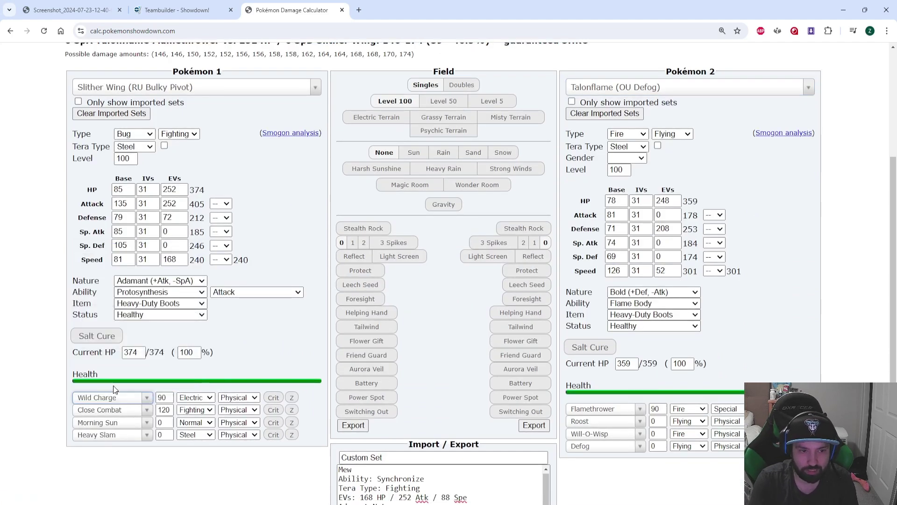
{"action": "scroll", "coordinate": [215, 265], "scroll_direction": "up", "scroll_amount": 4}
{"action": "left_click", "coordinate": [131, 164]}
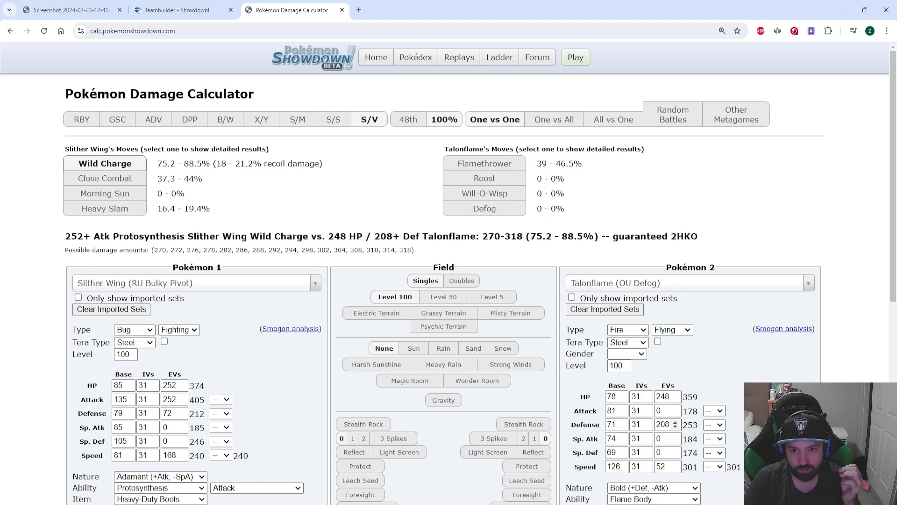
Set Talonflame's Defense EVs to 0
{"action": "double_click", "coordinate": [666, 426]}
{"action": "type", "text": "0"}
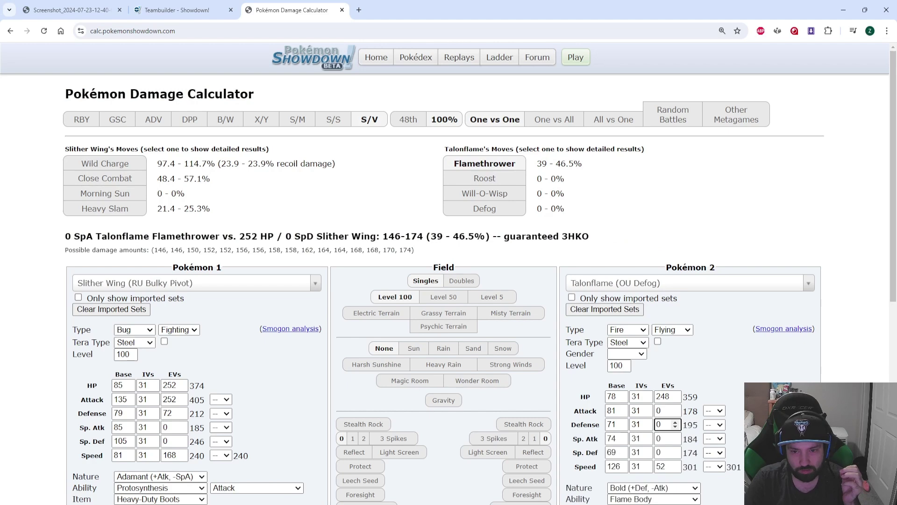
Consult the matchup chart and add Slither Wing to the Teambuilder team as its fifth member
{"action": "left_click", "coordinate": [65, 6]}
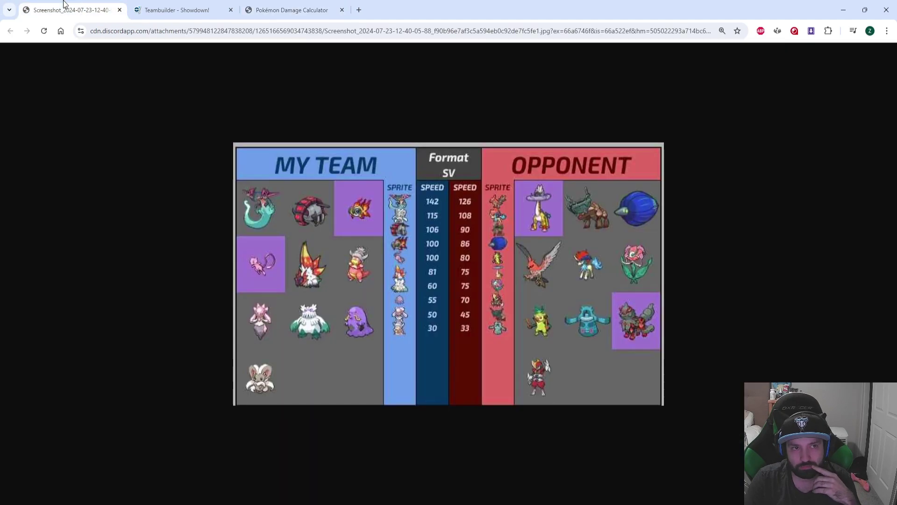
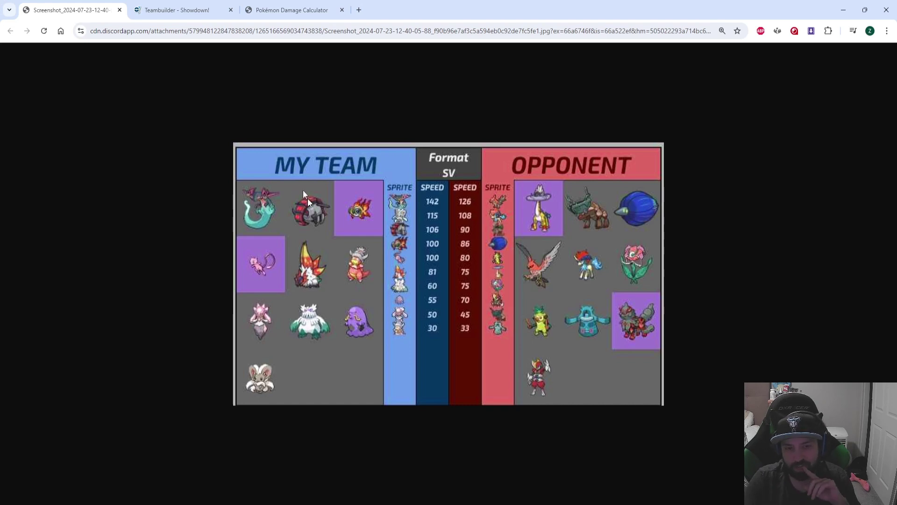
{"action": "left_click", "coordinate": [178, 10]}
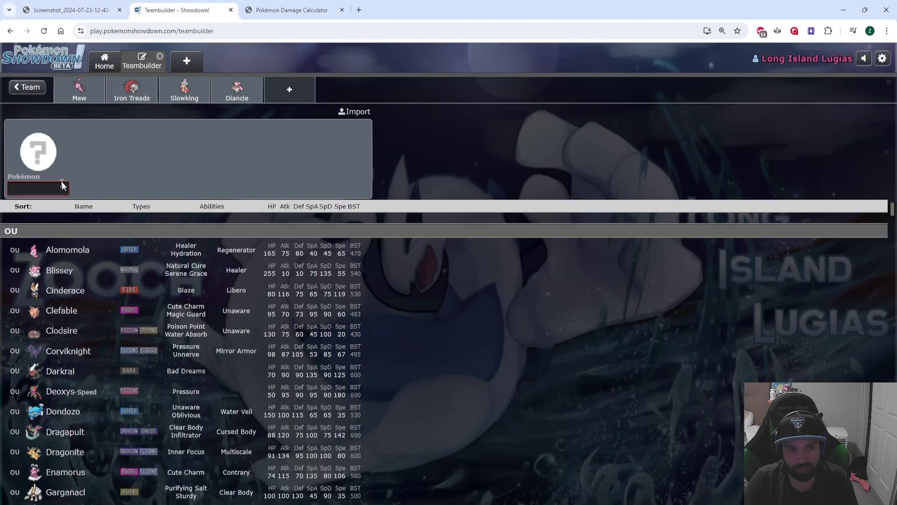
{"action": "type", "text": "slither"}
{"action": "key", "text": "Return"}
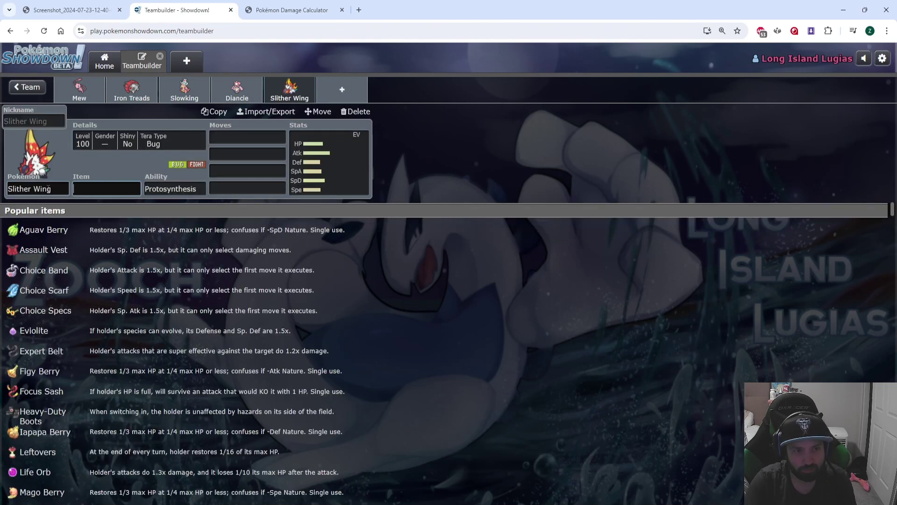
Look through Slither Wing's available moves, including the usually useless ones, for possible coverage options
{"action": "left_click", "coordinate": [233, 136]}
{"action": "scroll", "coordinate": [48, 268], "scroll_direction": "down", "scroll_amount": 2}
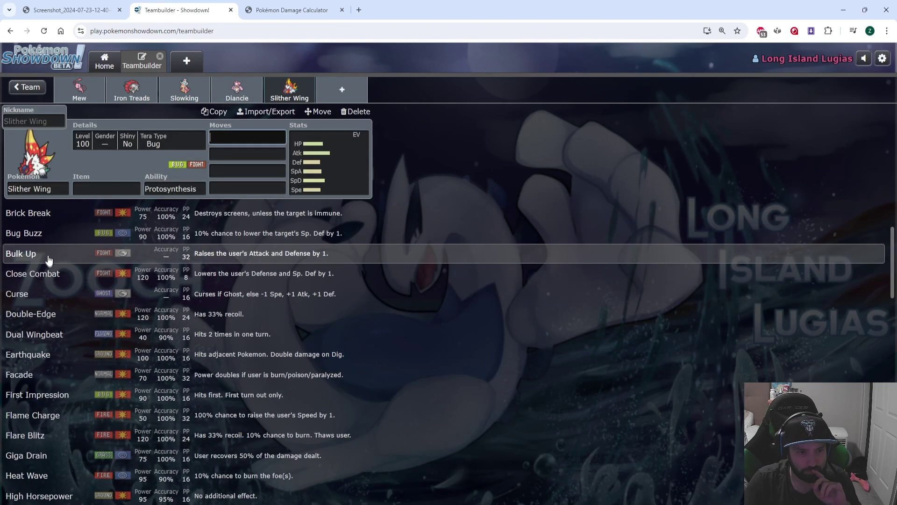
{"action": "scroll", "coordinate": [48, 259], "scroll_direction": "up", "scroll_amount": 2}
{"action": "scroll", "coordinate": [48, 260], "scroll_direction": "down", "scroll_amount": 4}
{"action": "scroll", "coordinate": [48, 259], "scroll_direction": "down", "scroll_amount": 4}
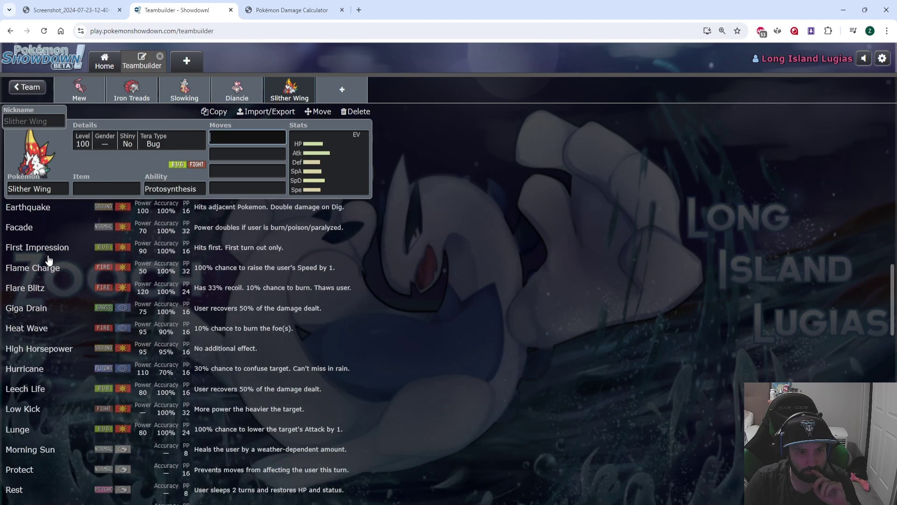
{"action": "scroll", "coordinate": [48, 271], "scroll_direction": "down", "scroll_amount": 5}
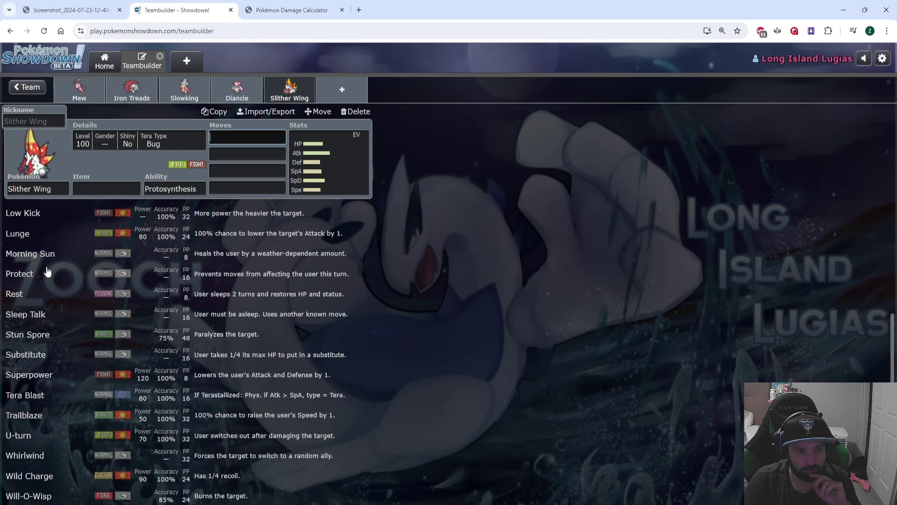
{"action": "scroll", "coordinate": [48, 272], "scroll_direction": "down", "scroll_amount": 6}
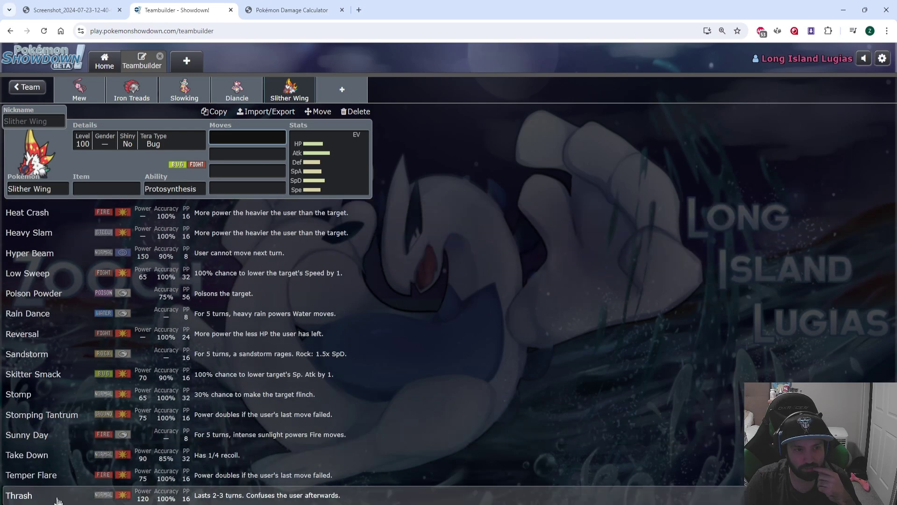
{"action": "scroll", "coordinate": [47, 271], "scroll_direction": "up", "scroll_amount": 5}
Compare the opponent's roster in the matchup chart with Slither Wing's empty move slots and popular item choices
{"action": "key", "text": "ctrl+shift+Tab"}
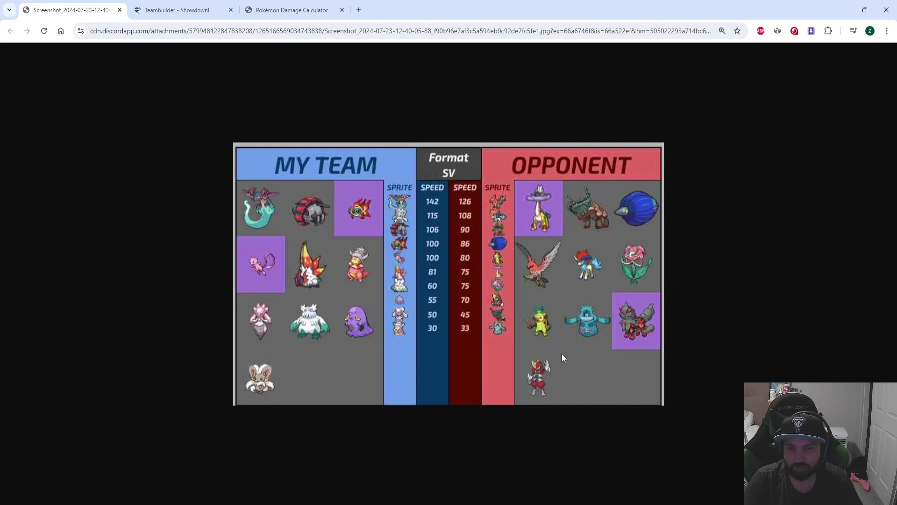
{"action": "left_click", "coordinate": [178, 10]}
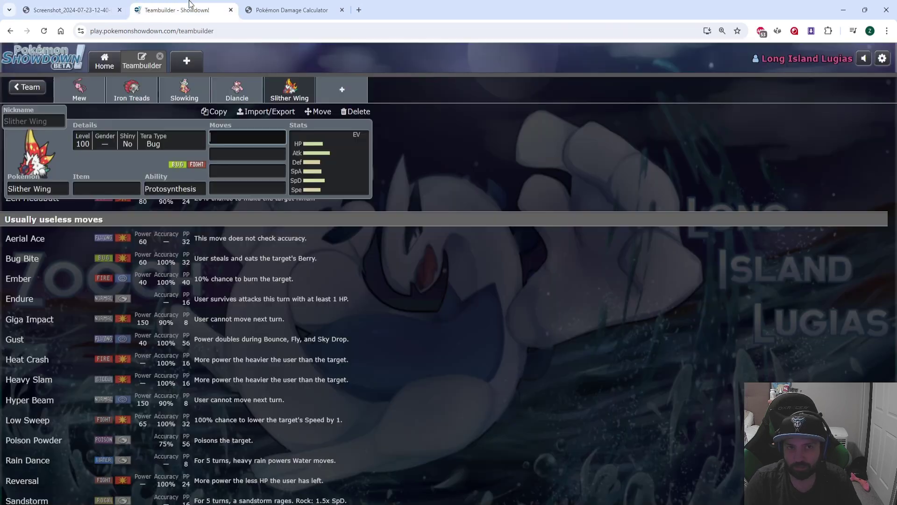
{"action": "left_click", "coordinate": [233, 152]}
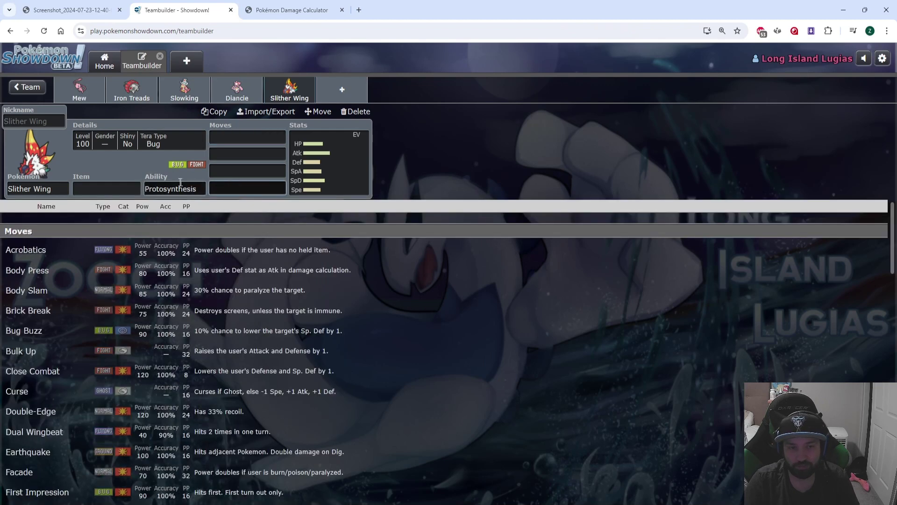
{"action": "left_click", "coordinate": [131, 187]}
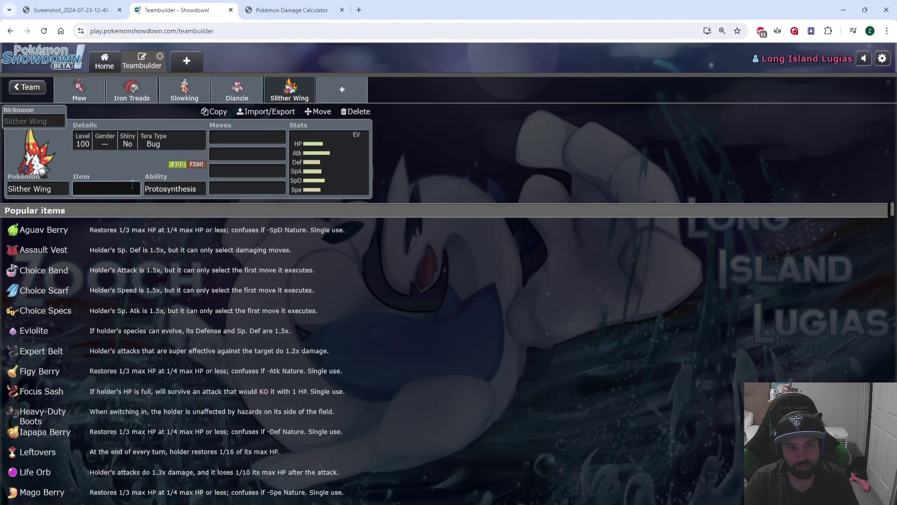
{"action": "left_click", "coordinate": [111, 8]}
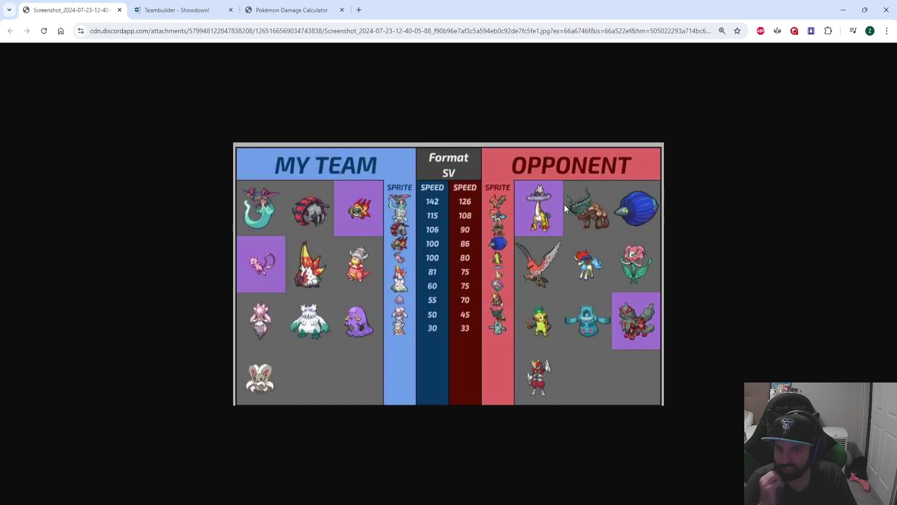
Switch to the damage calculator and load Raging Bolt's OU Calm Mind set as Pokémon 2
{"action": "left_click", "coordinate": [291, 10]}
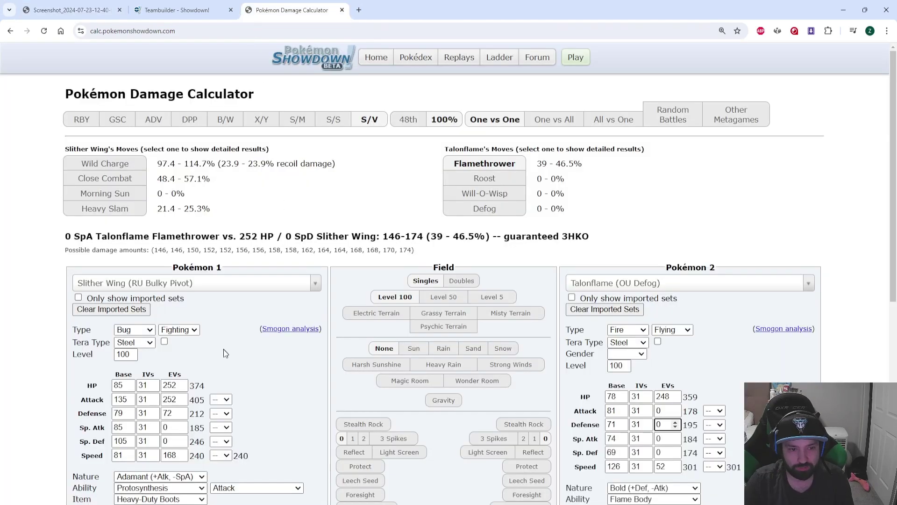
{"action": "scroll", "coordinate": [196, 366], "scroll_direction": "down", "scroll_amount": 1}
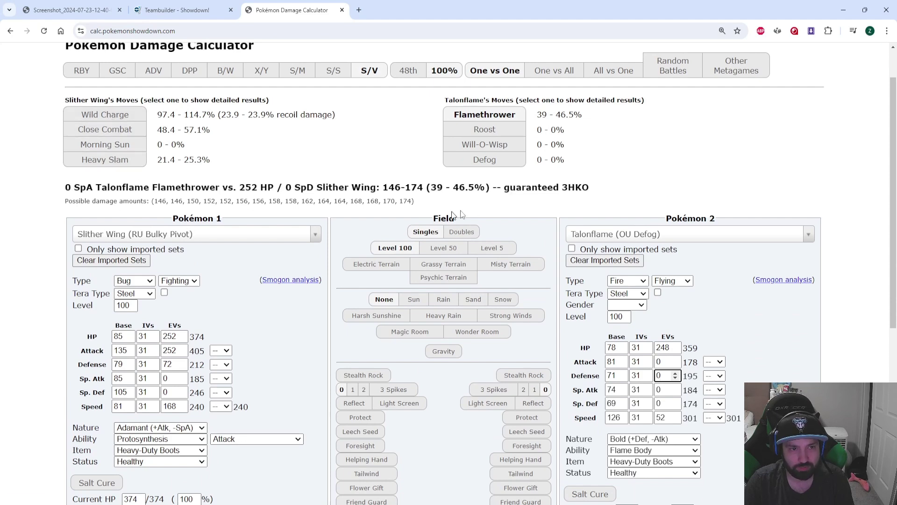
{"action": "left_click", "coordinate": [96, 9]}
{"action": "left_click", "coordinate": [294, 10]}
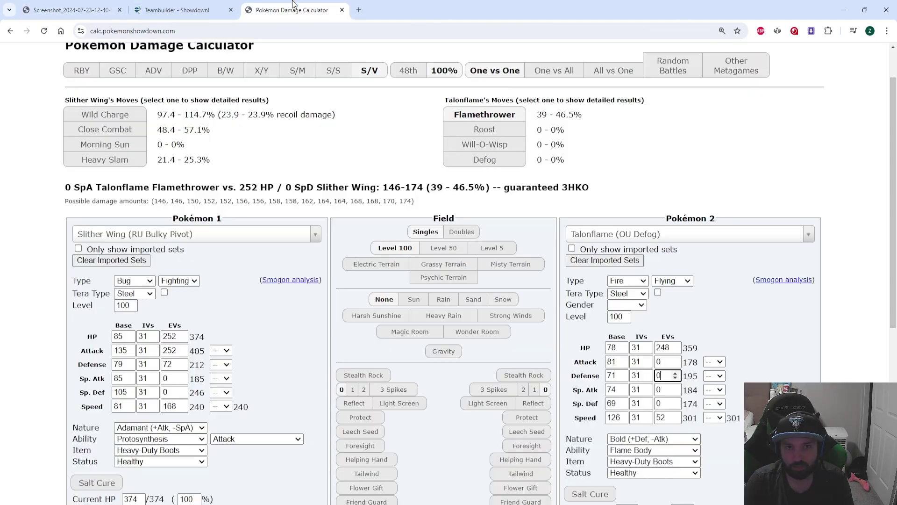
{"action": "left_click", "coordinate": [640, 231]}
{"action": "type", "text": "raging"}
{"action": "key", "text": "Return"}
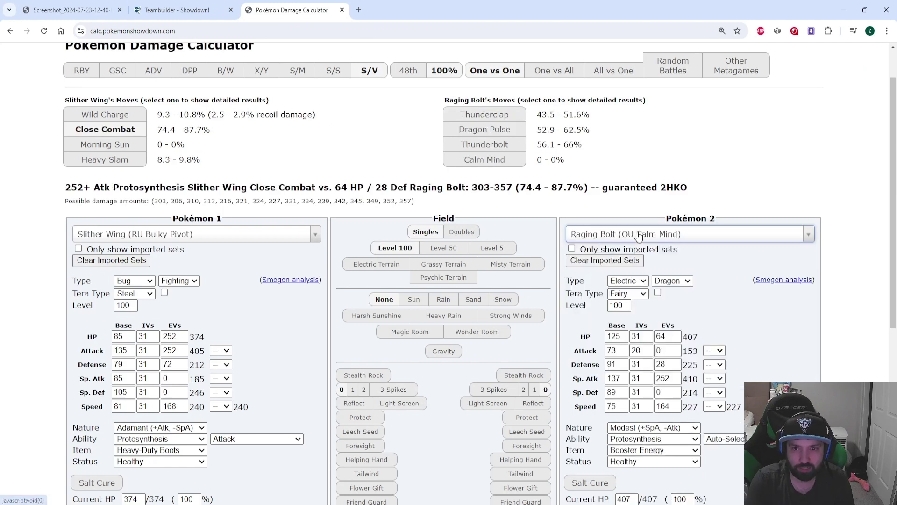
Examine Slither Wing's Close Combat damage against Raging Bolt and consult the matchup chart again
{"action": "left_click", "coordinate": [119, 129]}
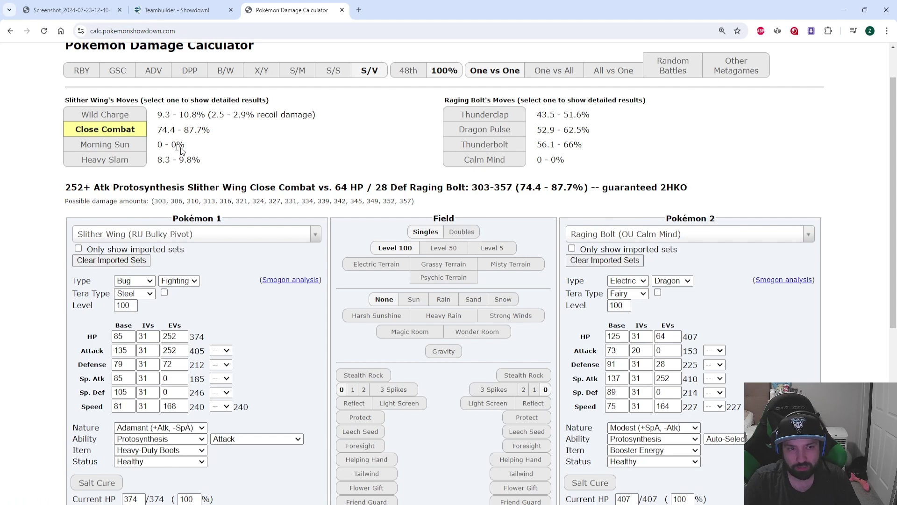
{"action": "left_click", "coordinate": [155, 16]}
{"action": "key", "text": "ctrl+Tab"}
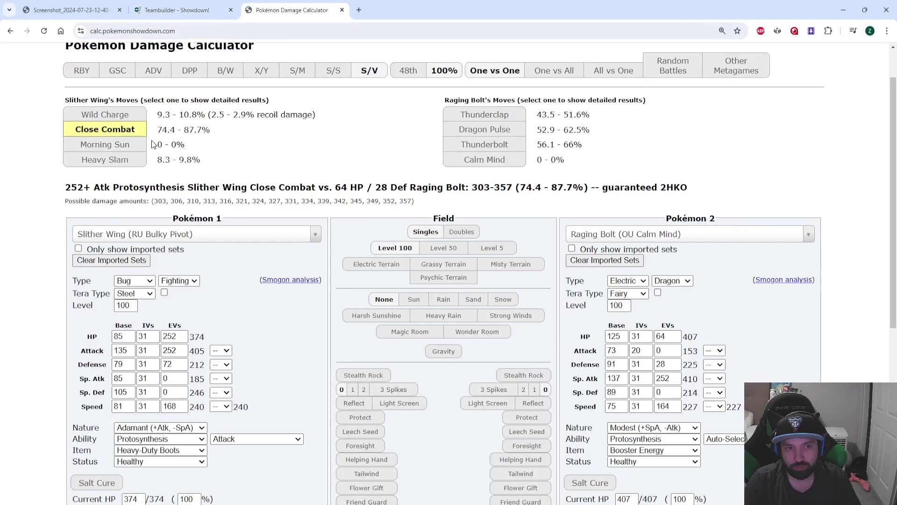
{"action": "left_click_drag", "start_coordinate": [156, 130], "coordinate": [191, 130]}
{"action": "left_click", "coordinate": [202, 140]}
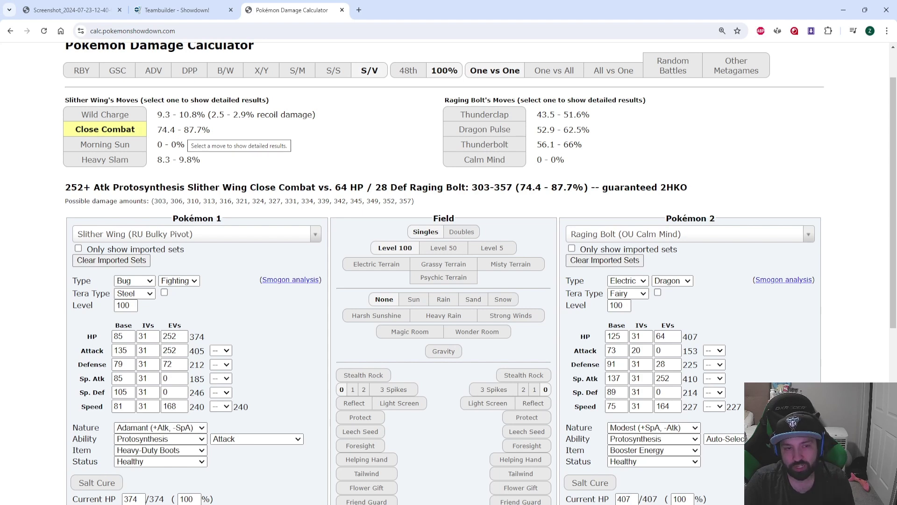
{"action": "triple_click", "coordinate": [164, 131]}
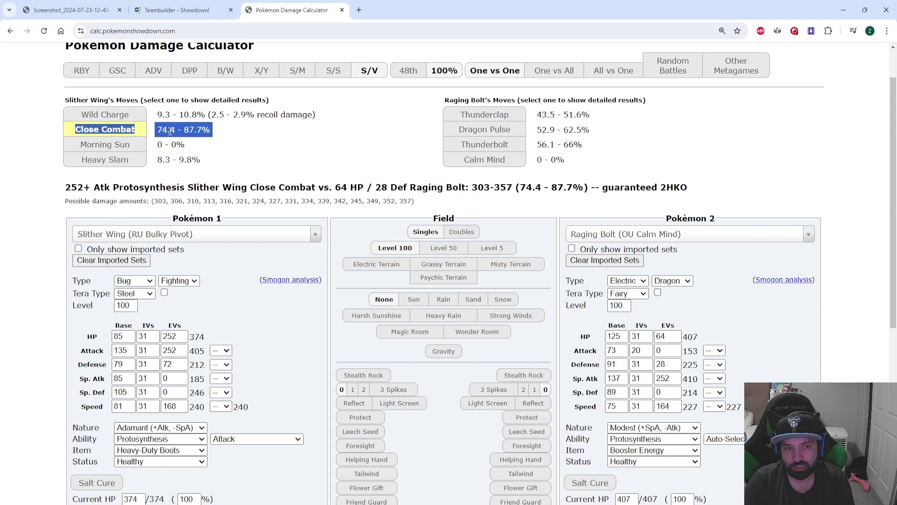
{"action": "triple_click", "coordinate": [173, 132]}
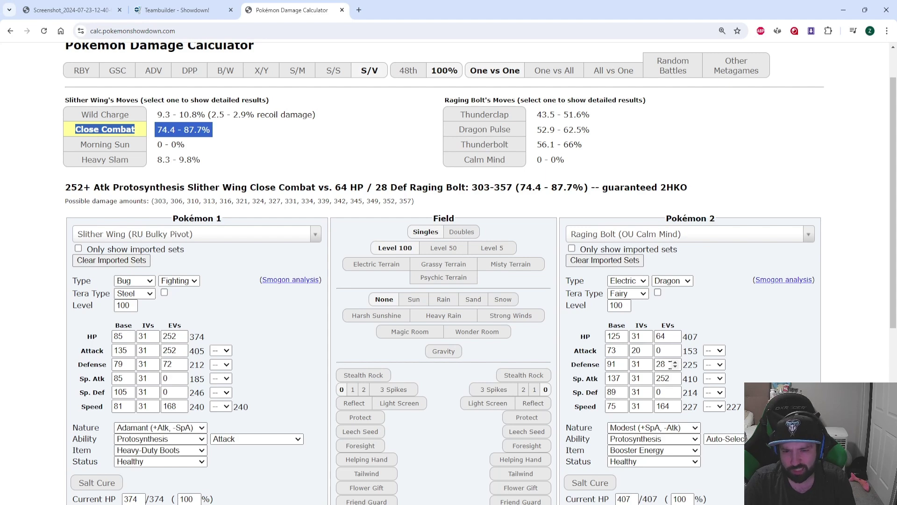
{"action": "left_click", "coordinate": [108, 10]}
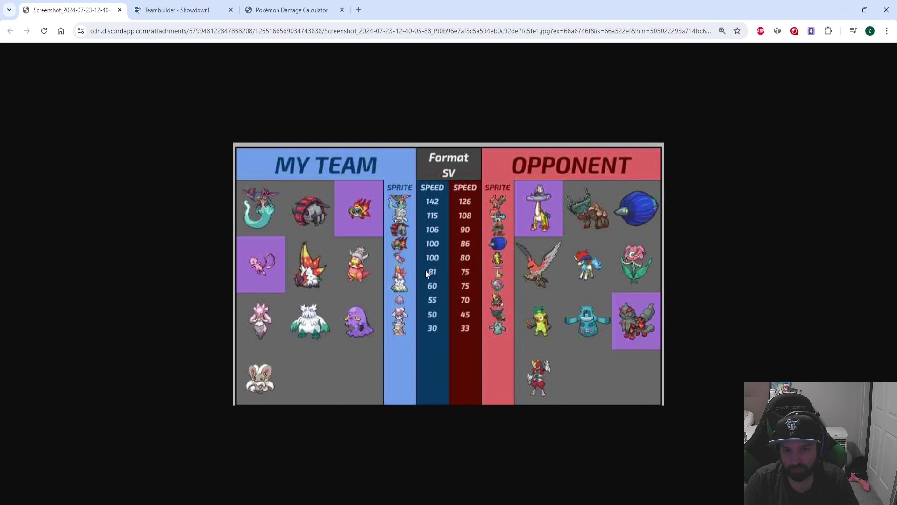
Review the team matchup chart alongside the Diancie set in the teambuilder and the Slither Wing damage calculation
{"action": "left_click", "coordinate": [204, 11]}
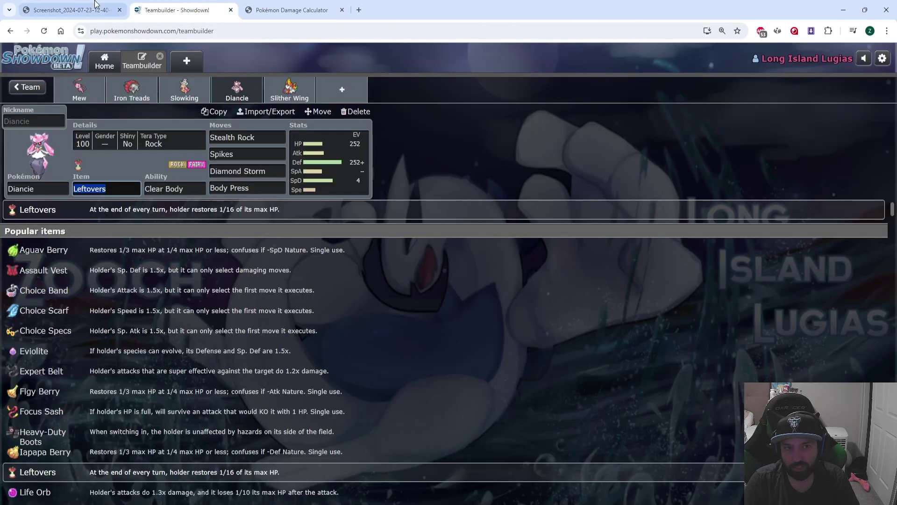
{"action": "left_click", "coordinate": [70, 10]}
{"action": "left_click", "coordinate": [187, 10]}
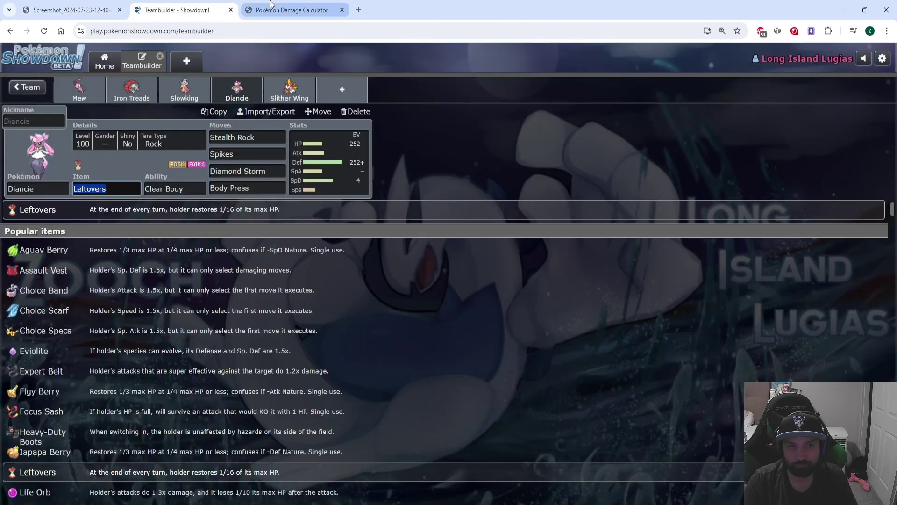
{"action": "left_click", "coordinate": [292, 10]}
{"action": "left_click", "coordinate": [201, 132]}
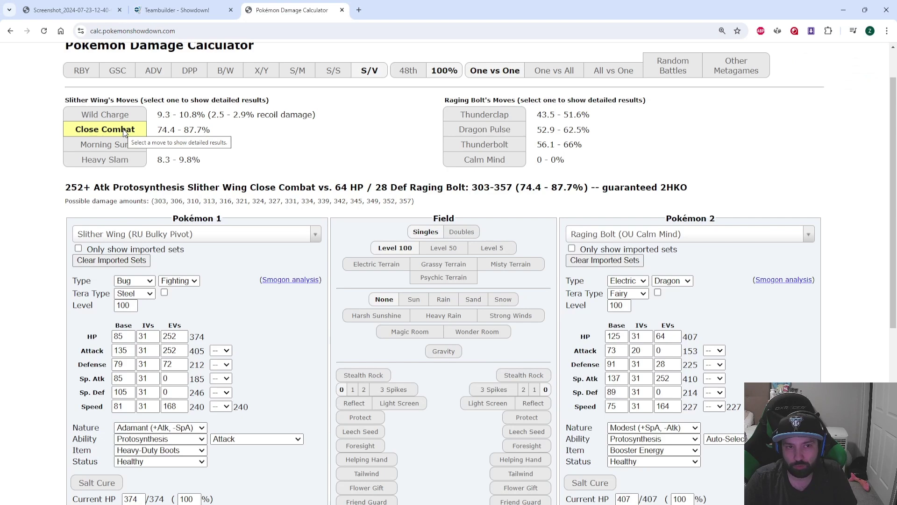
{"action": "left_click", "coordinate": [177, 9]}
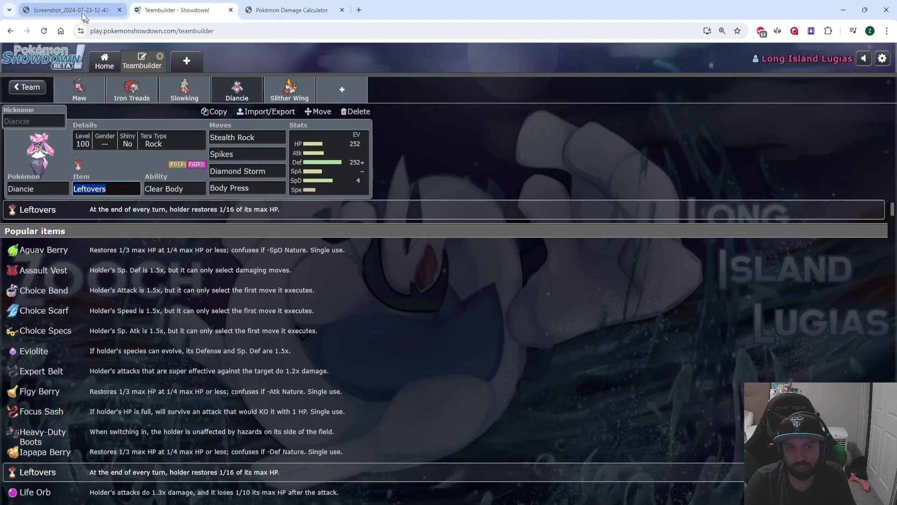
{"action": "left_click", "coordinate": [82, 9]}
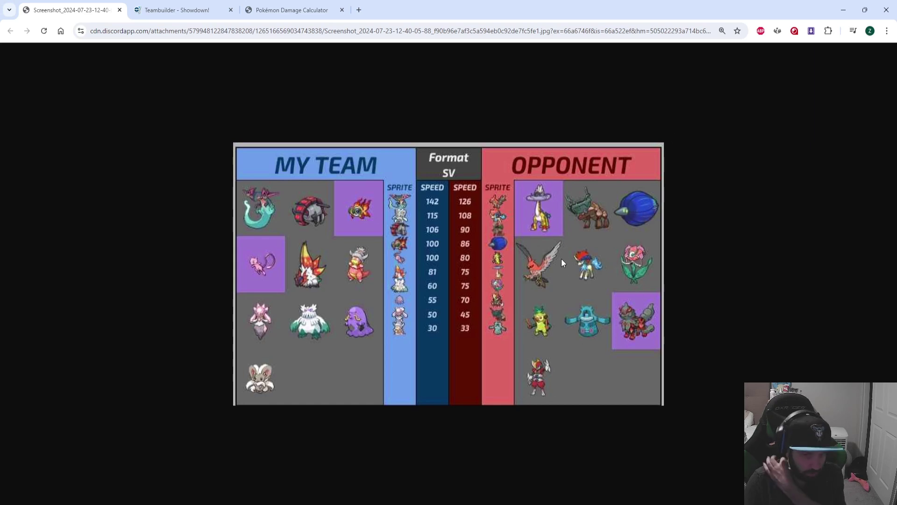
Open Slither Wing's set in the teambuilder and check the matchup chart for opposing Pokémon
{"action": "left_click", "coordinate": [173, 5]}
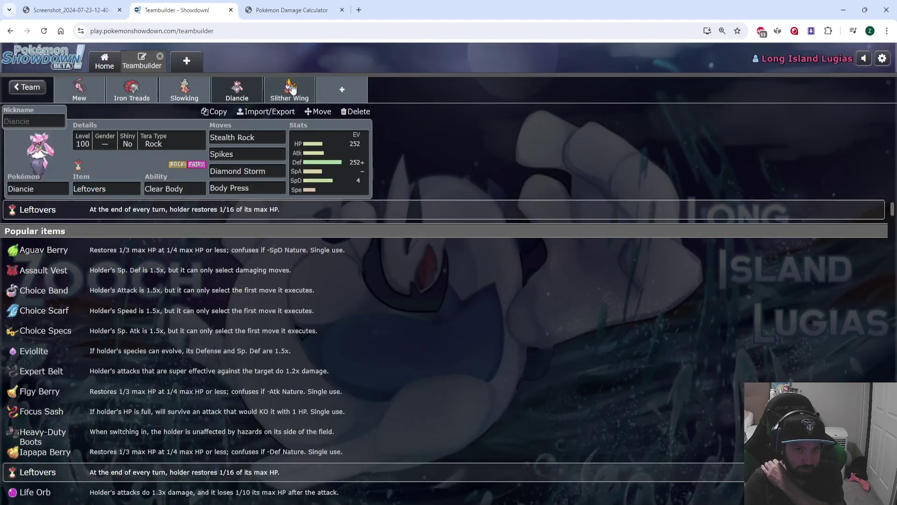
{"action": "left_click", "coordinate": [266, 85]}
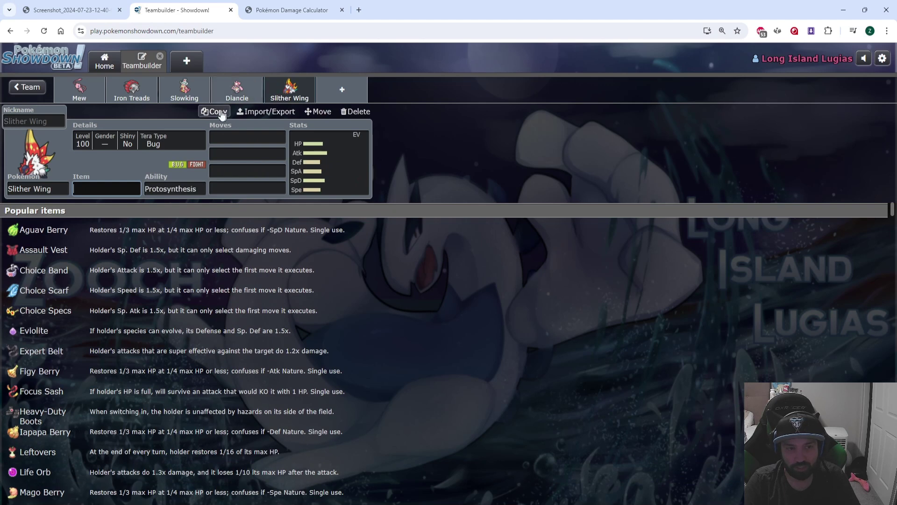
{"action": "left_click", "coordinate": [70, 9]}
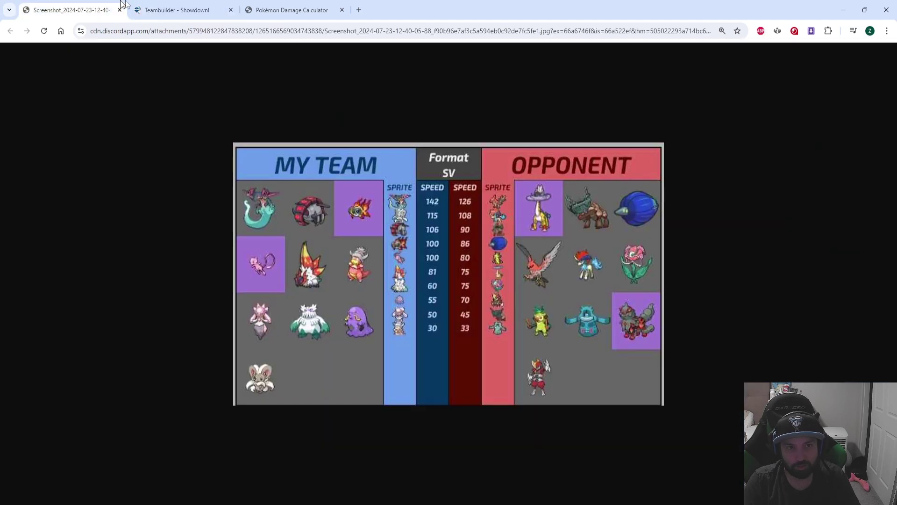
Load Ting-Lu with the OU Defensive set as Pokémon 2 in the damage calculator against Slither Wing
{"action": "left_click", "coordinate": [280, 8]}
{"action": "left_click", "coordinate": [641, 237]}
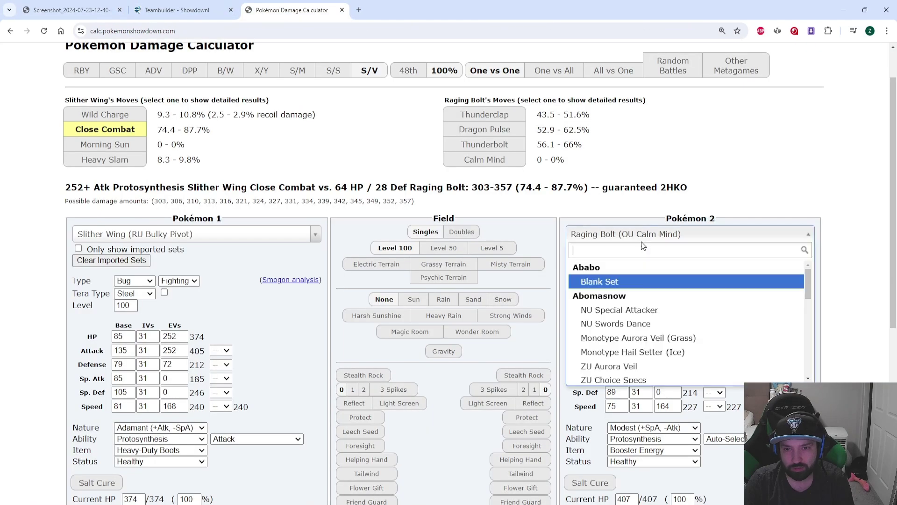
{"action": "type", "text": "ting"}
{"action": "key", "text": "Return"}
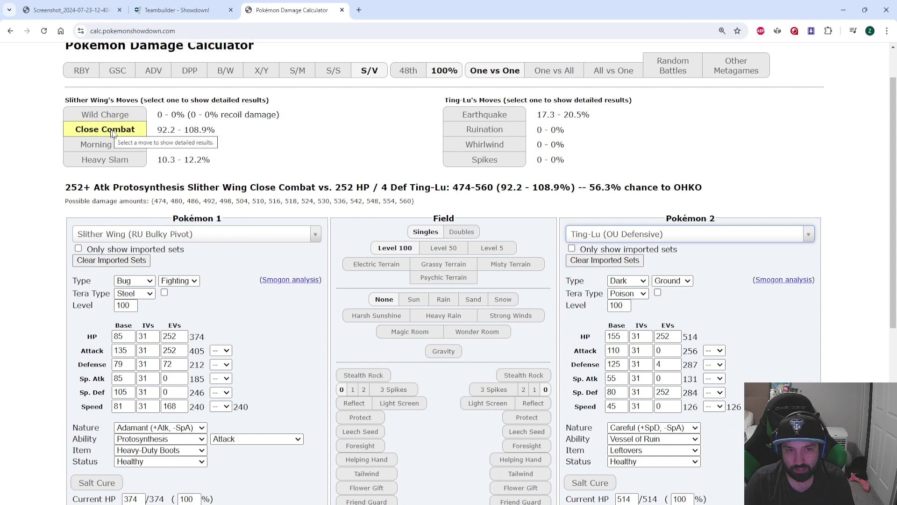
Consult the matchup chart and load Glimmora with the OU Lead set as Pokémon 2 in the damage calculator
{"action": "left_click", "coordinate": [108, 10]}
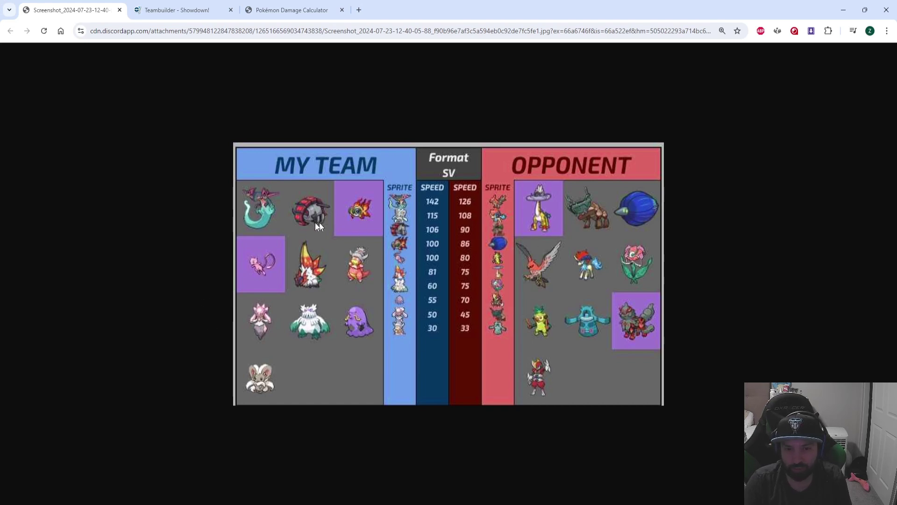
{"action": "left_click", "coordinate": [201, 6]}
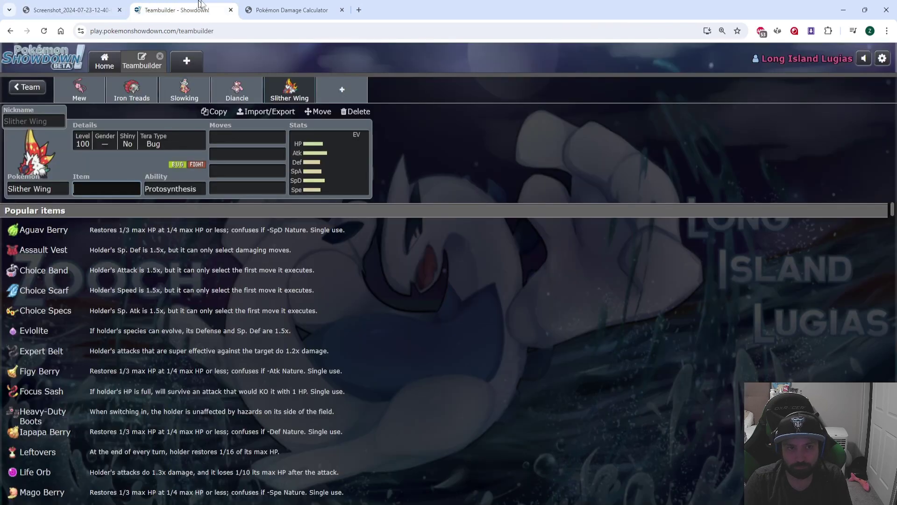
{"action": "left_click", "coordinate": [293, 5]}
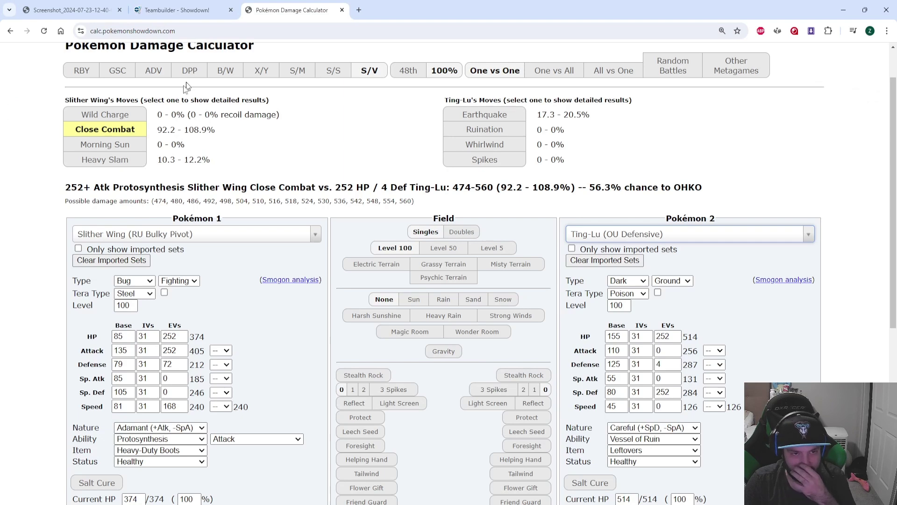
{"action": "left_click", "coordinate": [207, 6]}
{"action": "left_click", "coordinate": [293, 9]}
{"action": "left_click", "coordinate": [71, 10]}
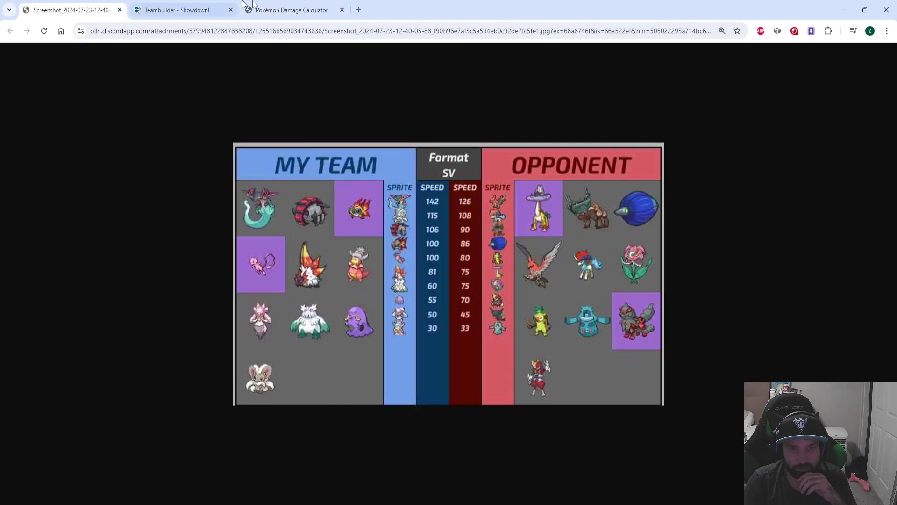
{"action": "left_click", "coordinate": [294, 9]}
{"action": "left_click", "coordinate": [608, 232]}
{"action": "type", "text": "glimmor"}
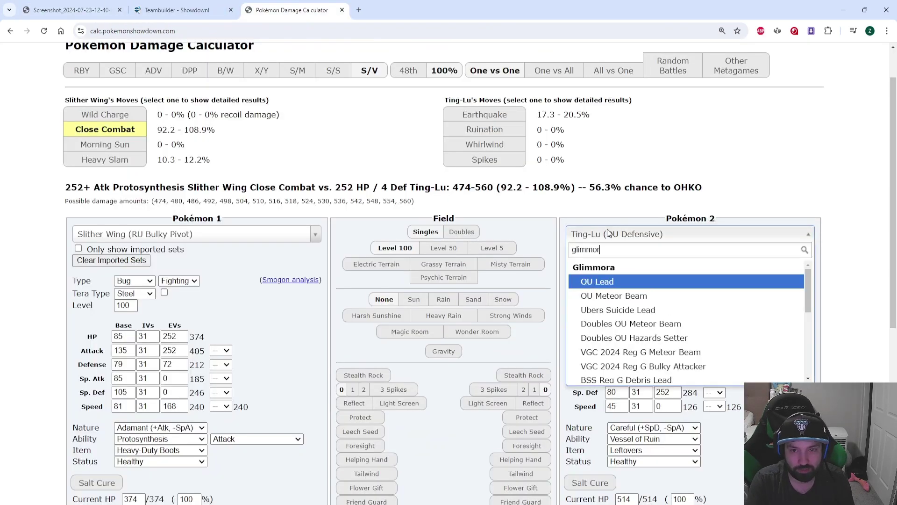
{"action": "key", "text": "Return"}
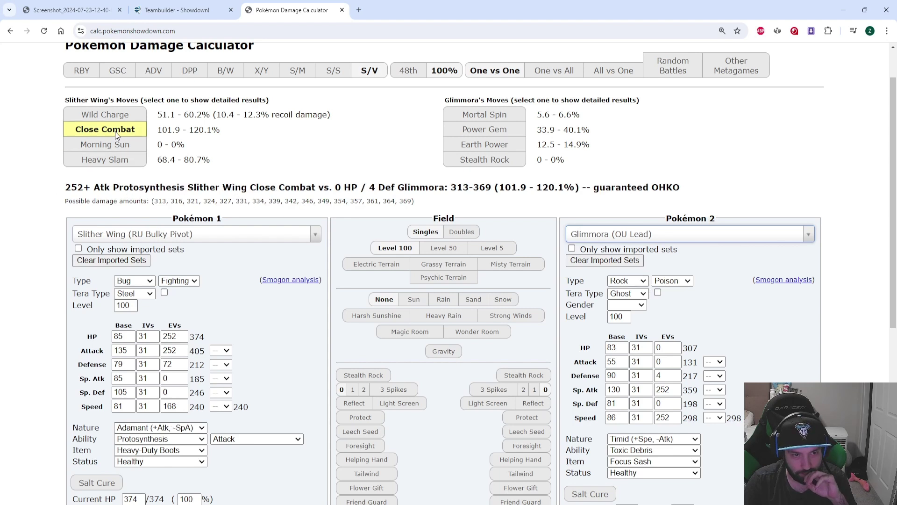
Highlight and copy the full result line for Slither Wing's Close Combat against Glimmora
{"action": "left_click_drag", "start_coordinate": [63, 188], "coordinate": [736, 193]}
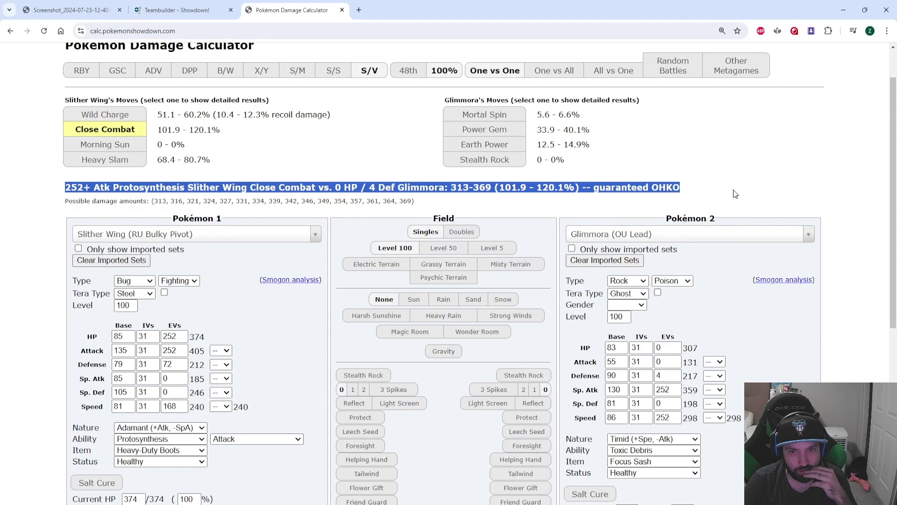
{"action": "left_click", "coordinate": [735, 193]}
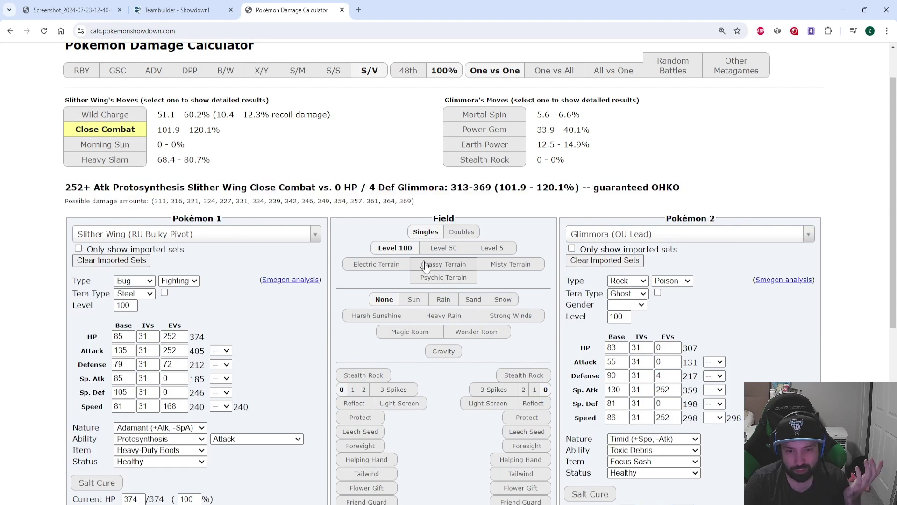
{"action": "left_click", "coordinate": [120, 187]}
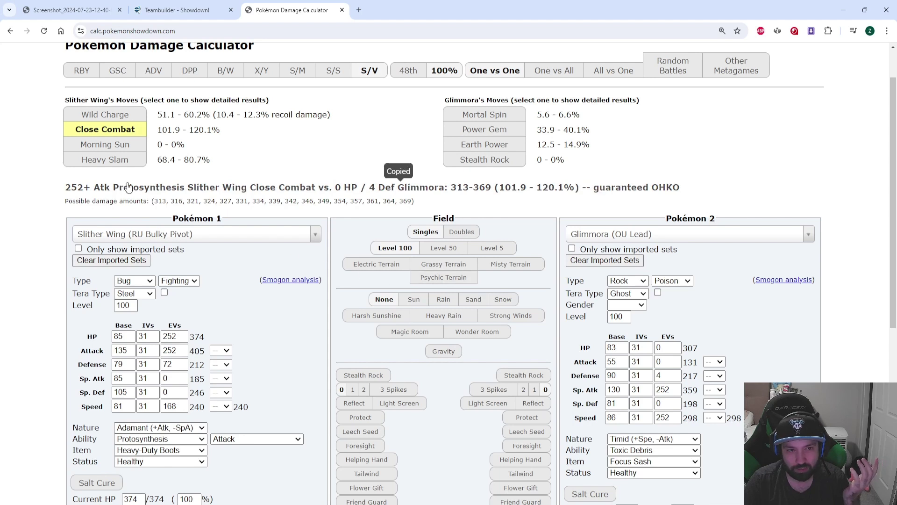
{"action": "left_click", "coordinate": [119, 189]}
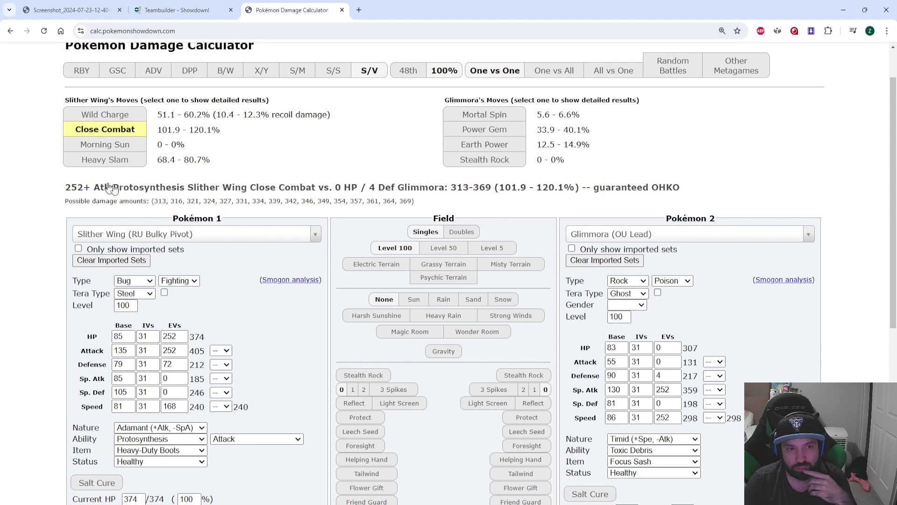
Try Slither Wing's Protosynthesis boost on Defense to compare Close Combat damage, and return the boost to Attack
{"action": "left_click", "coordinate": [227, 439]}
{"action": "left_click", "coordinate": [237, 394]}
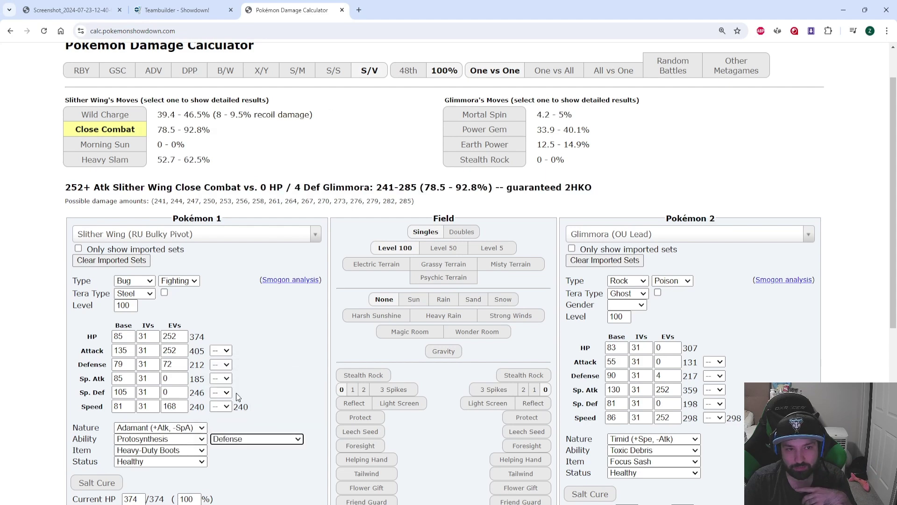
{"action": "left_click", "coordinate": [236, 439]}
{"action": "left_click", "coordinate": [234, 386]}
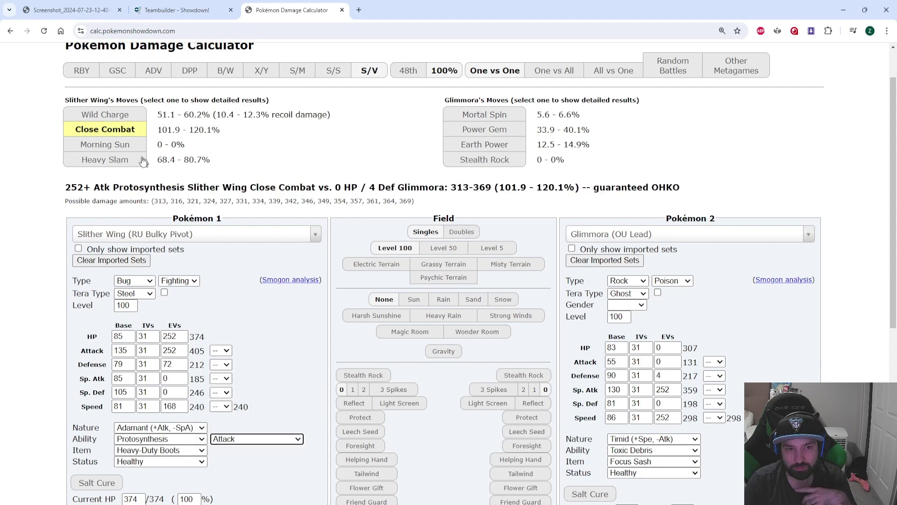
{"action": "double_click", "coordinate": [119, 131]}
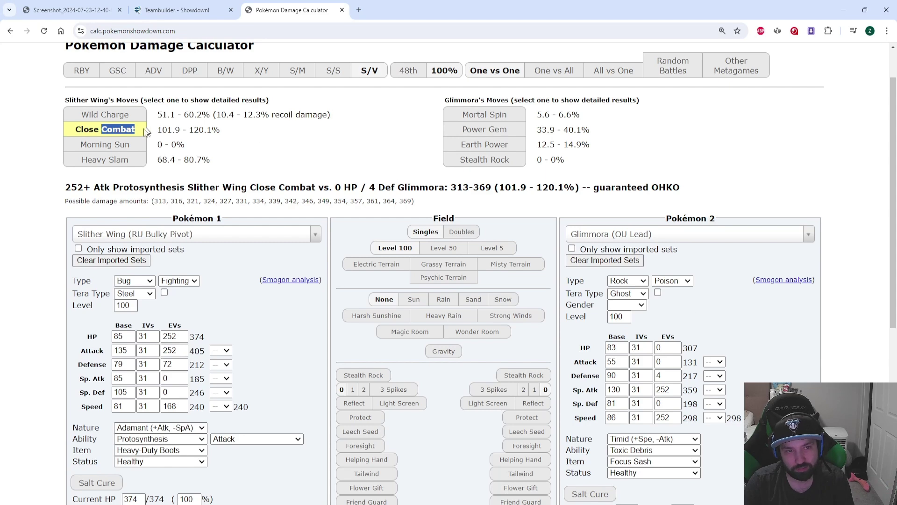
Check the opponent's roster in the matchup chart and load Keldeo with the OU Choice Specs set as Pokémon 2
{"action": "left_click", "coordinate": [178, 9]}
{"action": "left_click", "coordinate": [70, 9]}
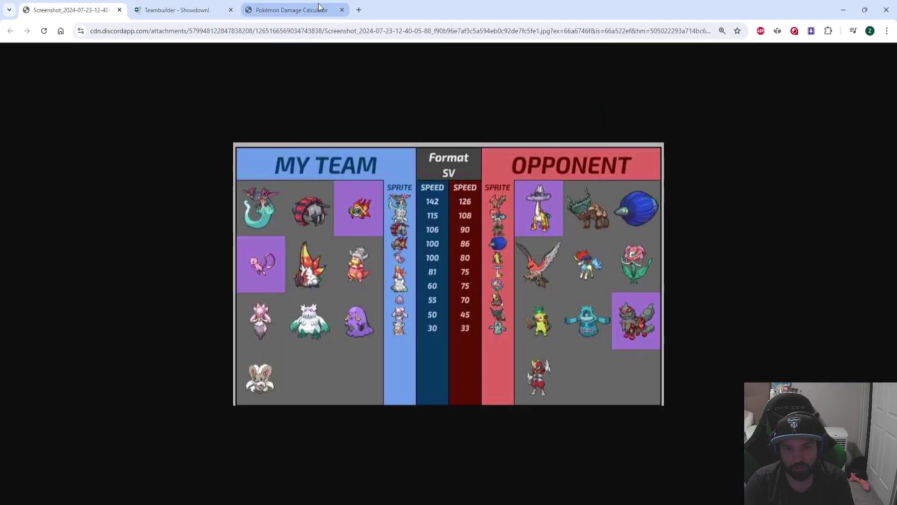
{"action": "left_click", "coordinate": [322, 8]}
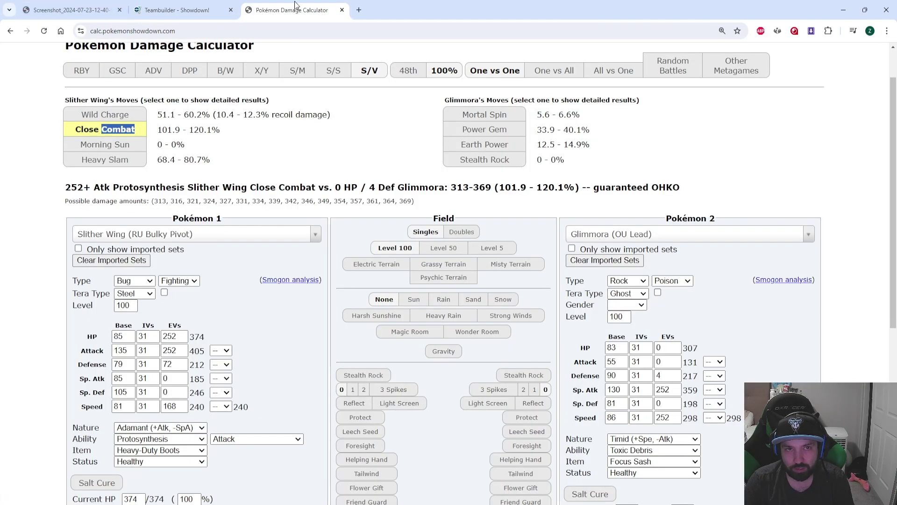
{"action": "left_click", "coordinate": [64, 4]}
{"action": "left_click", "coordinate": [617, 234]}
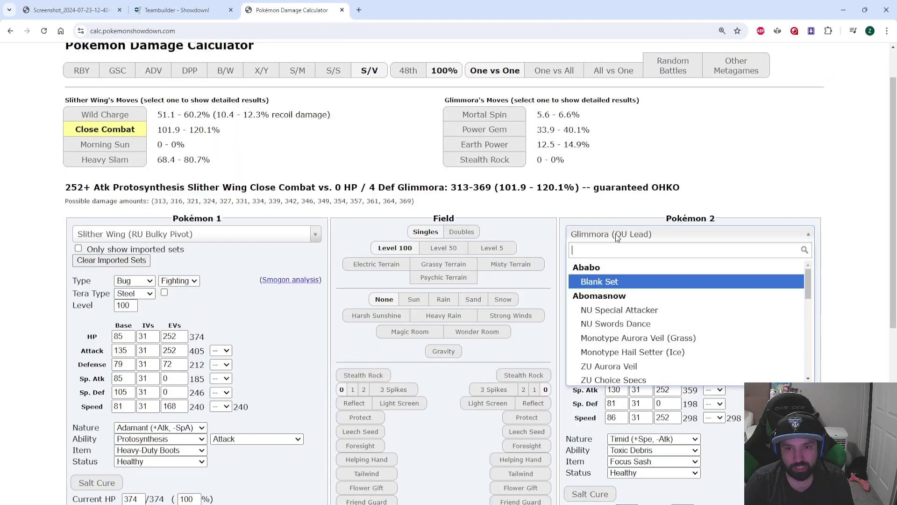
{"action": "type", "text": "keldeo"}
{"action": "key", "text": "Return"}
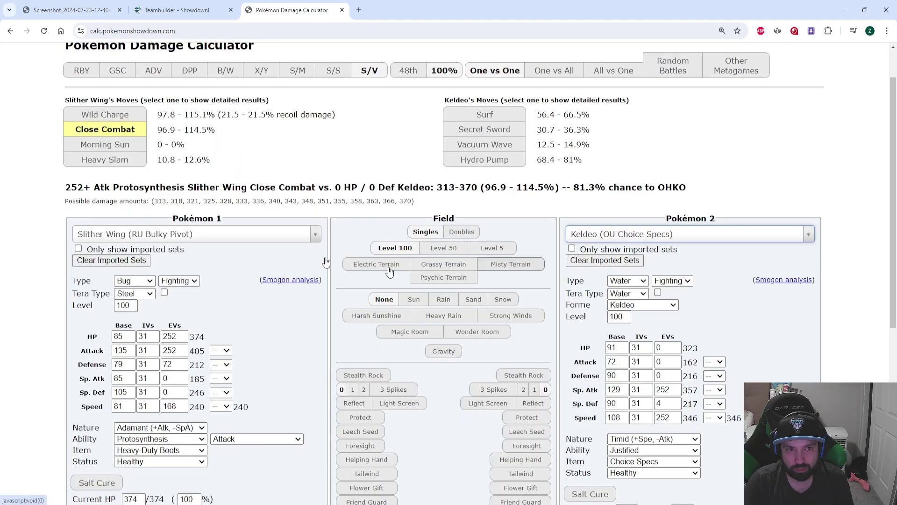
Load Florges with the NU Choice Item set as Pokémon 2 and show Slither Wing's Heavy Slam result
{"action": "left_click", "coordinate": [70, 10]}
{"action": "left_click", "coordinate": [177, 10]}
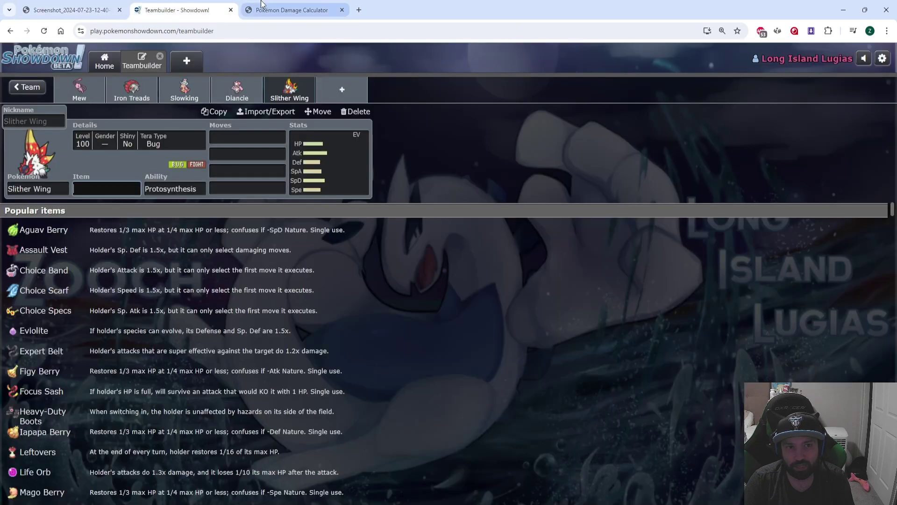
{"action": "left_click", "coordinate": [292, 10]}
{"action": "left_click", "coordinate": [71, 10]}
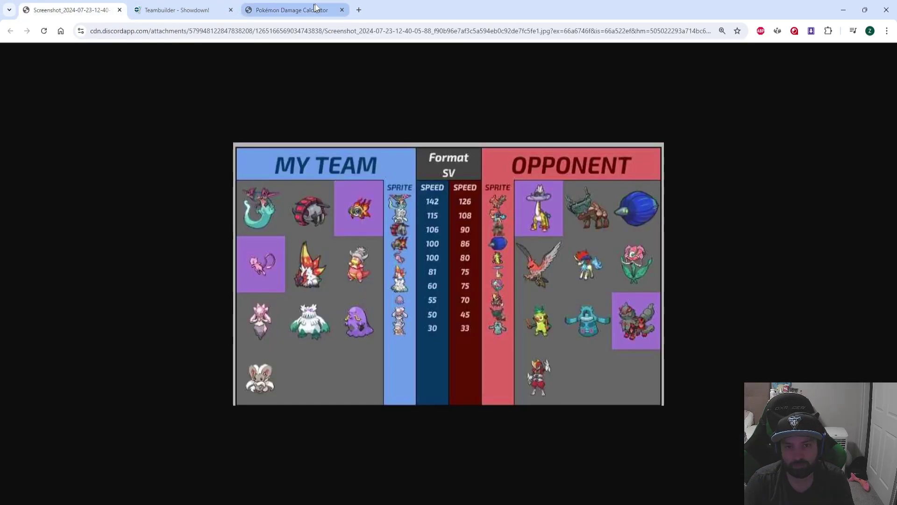
{"action": "left_click", "coordinate": [299, 10]}
{"action": "left_click", "coordinate": [602, 232]}
{"action": "type", "text": "florges"}
{"action": "key", "text": "Return"}
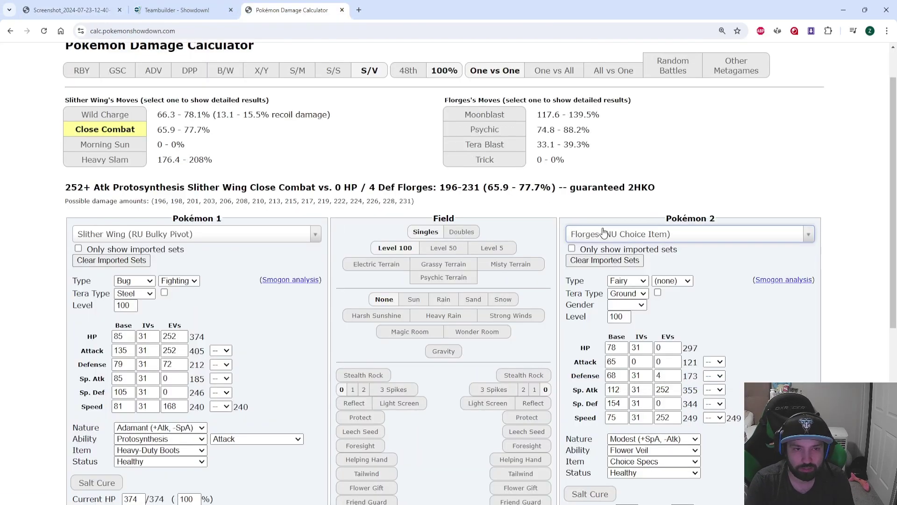
{"action": "left_click", "coordinate": [91, 160]}
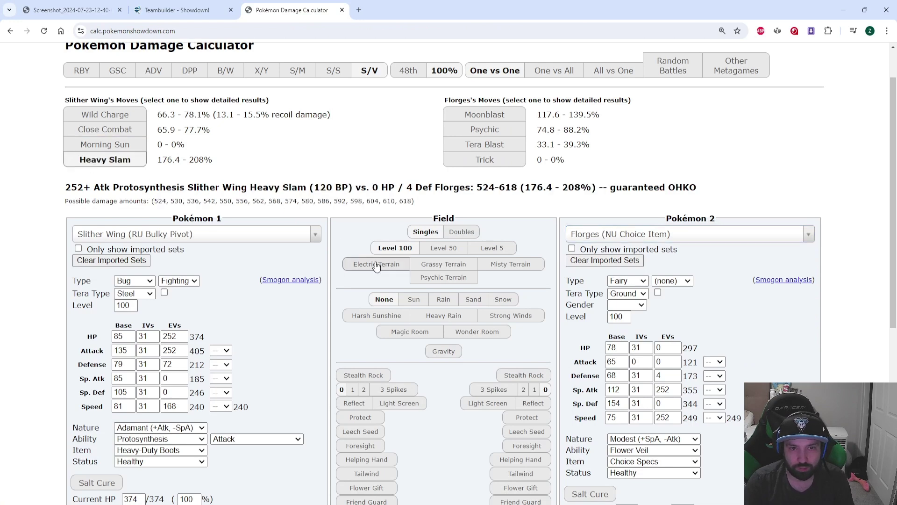
Set Florges's HP EVs and Defense EVs to 252 each
{"action": "left_click", "coordinate": [673, 348]}
{"action": "type", "text": "252"}
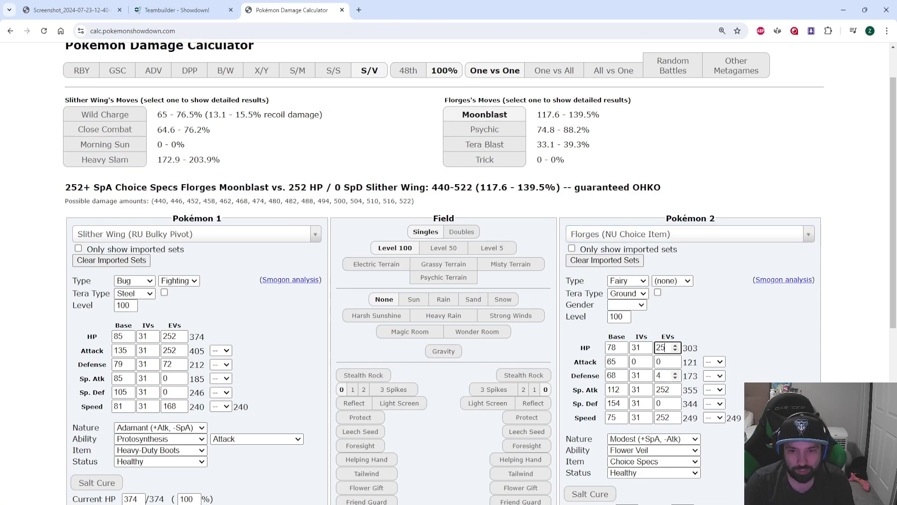
{"action": "left_click", "coordinate": [664, 375]}
{"action": "type", "text": "252"}
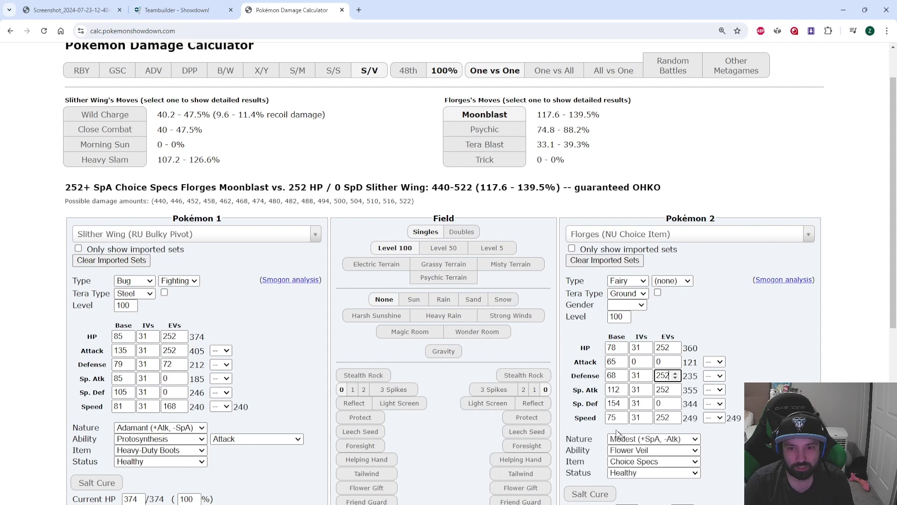
Return to the matchup chart briefly and load Bronzong with the RU Bulky Setup Sweeper set as Pokémon 2
{"action": "left_click", "coordinate": [72, 10]}
{"action": "left_click", "coordinate": [314, 6]}
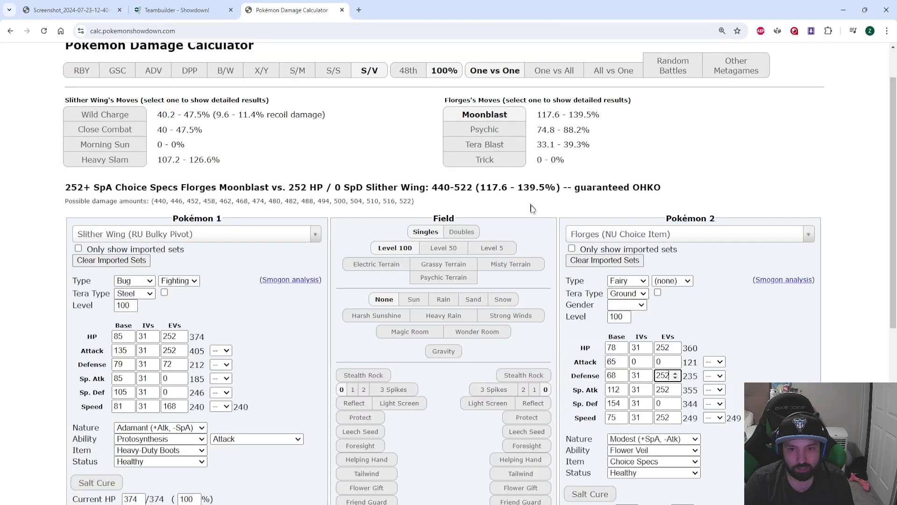
{"action": "left_click", "coordinate": [639, 233]}
{"action": "type", "text": "bronzong"}
{"action": "key", "text": "Return"}
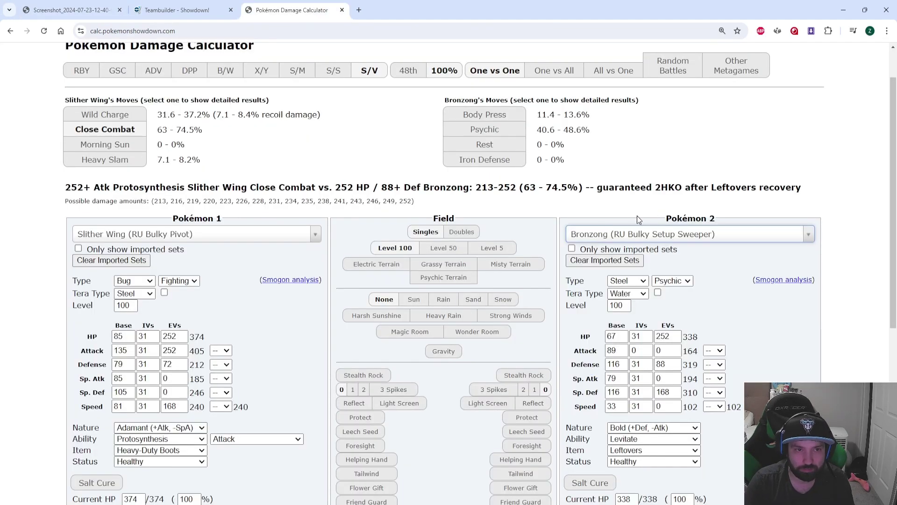
Compare the matchup chart with Slither Wing's damage results against Bronzong and its unfinished set in the Teambuilder
{"action": "left_click", "coordinate": [73, 10]}
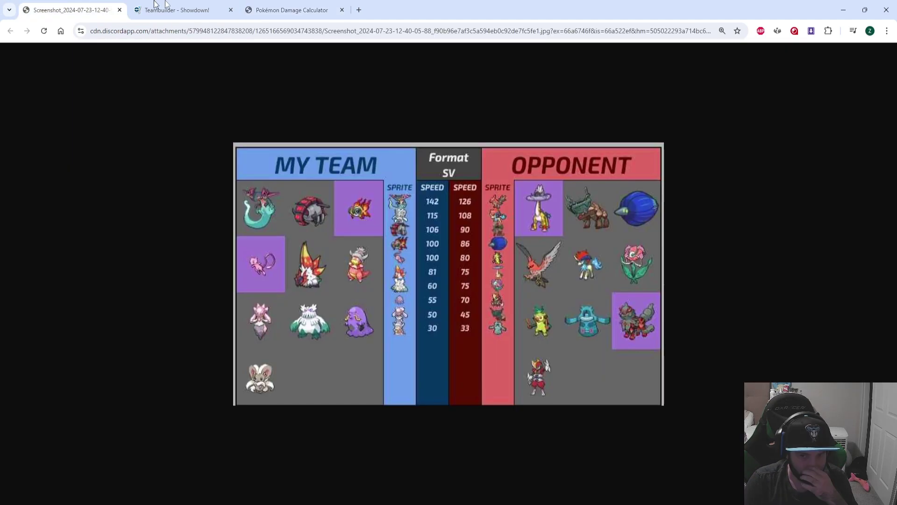
{"action": "left_click", "coordinate": [308, 4]}
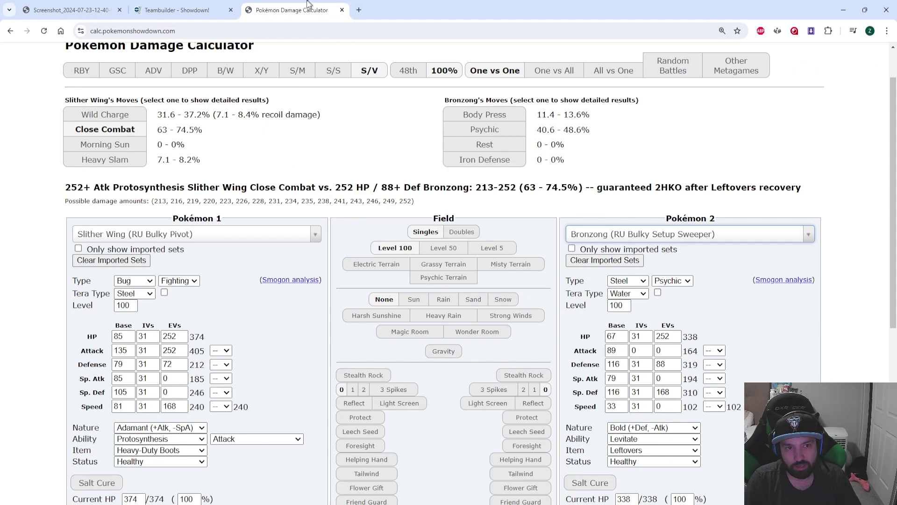
{"action": "left_click", "coordinate": [217, 4]}
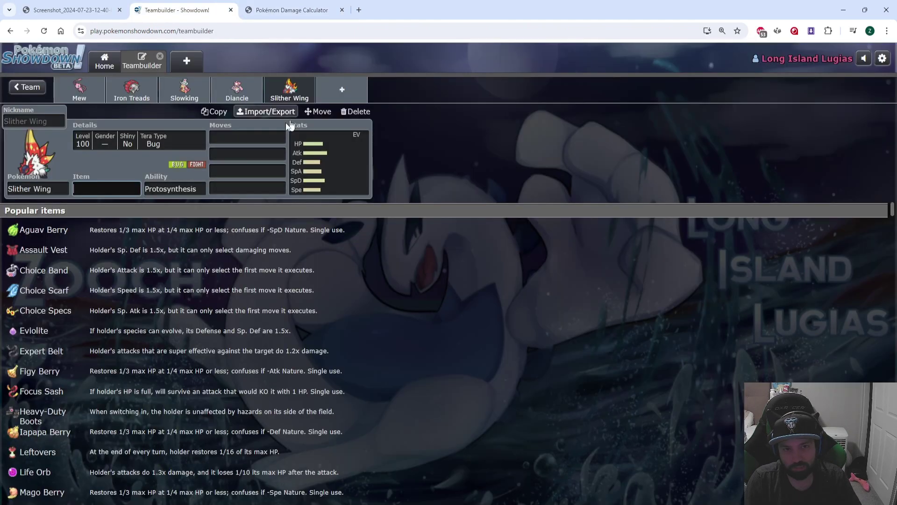
{"action": "left_click", "coordinate": [107, 4]}
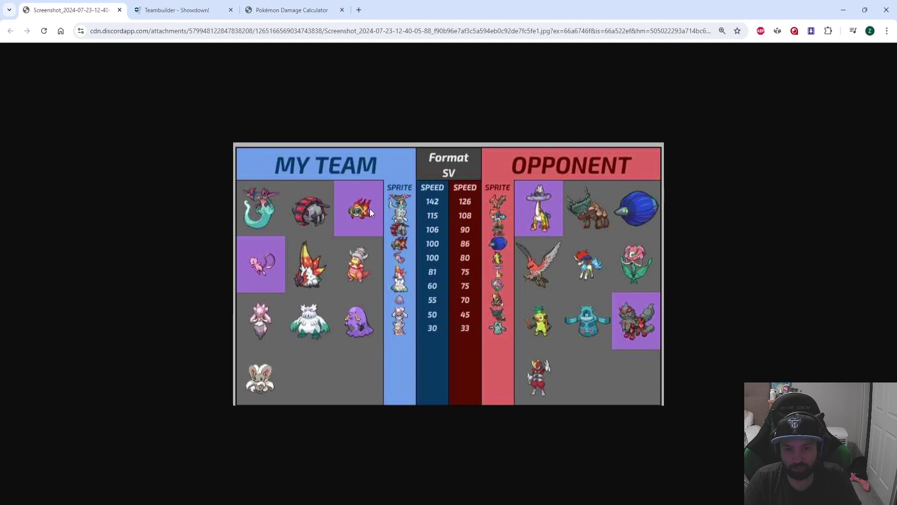
{"action": "left_click", "coordinate": [206, 8]}
{"action": "left_click", "coordinate": [263, 4]}
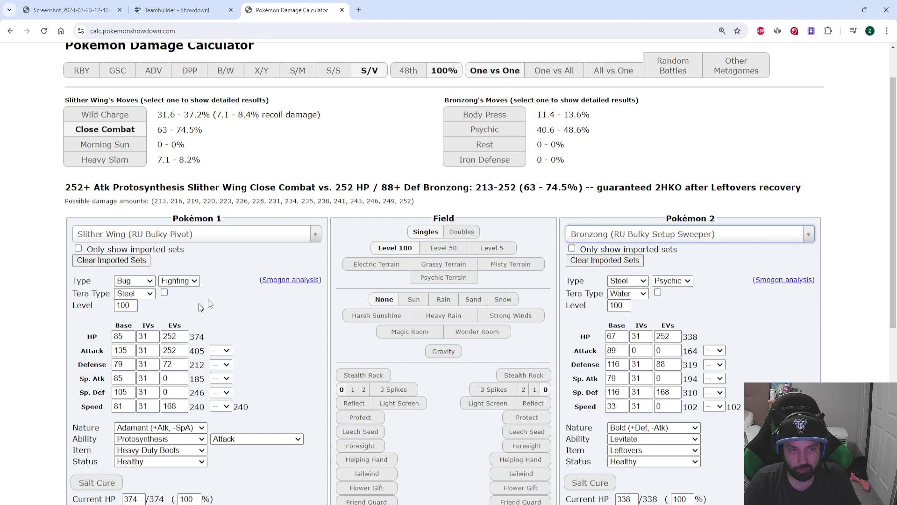
{"action": "left_click", "coordinate": [68, 7]}
{"action": "left_click", "coordinate": [269, 3]}
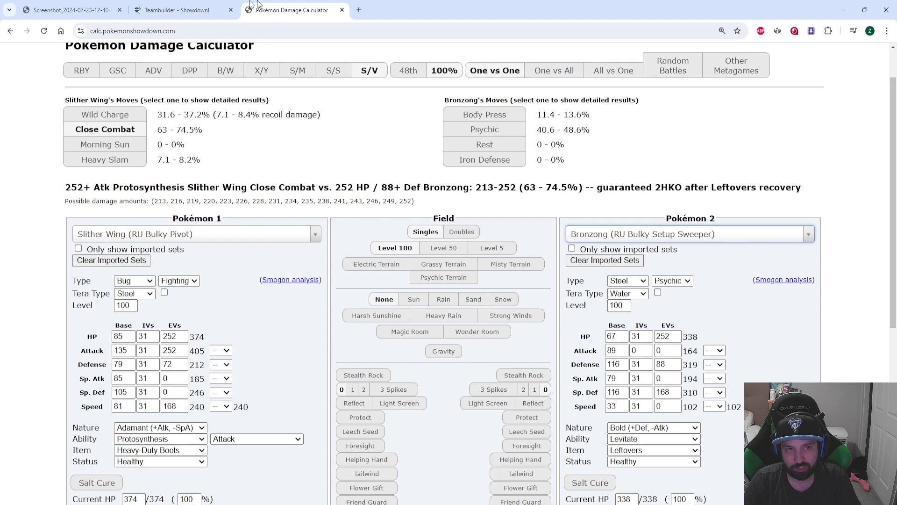
{"action": "left_click", "coordinate": [177, 6]}
{"action": "left_click", "coordinate": [262, 6]}
{"action": "left_click", "coordinate": [177, 7]}
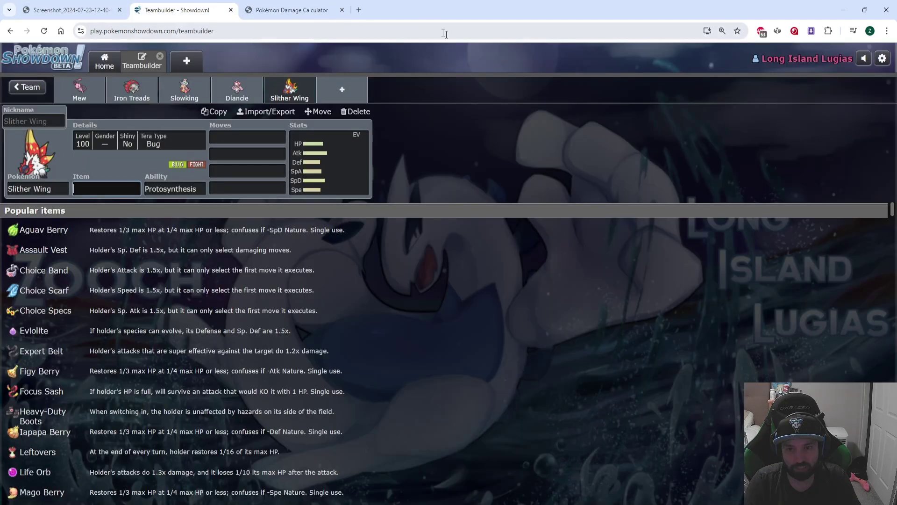
Check both rosters and speed tiers in the matchup chart against the five-member team in the Teambuilder
{"action": "left_click", "coordinate": [70, 10]}
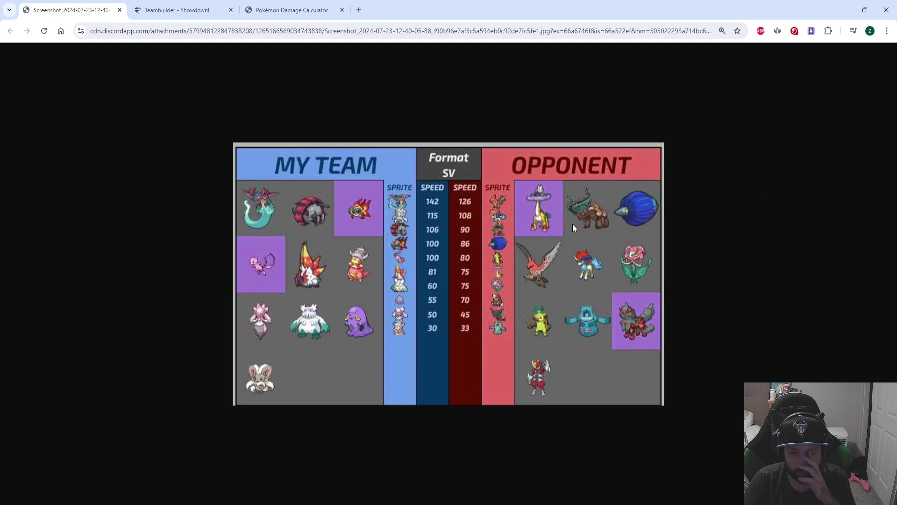
{"action": "left_click", "coordinate": [196, 9]}
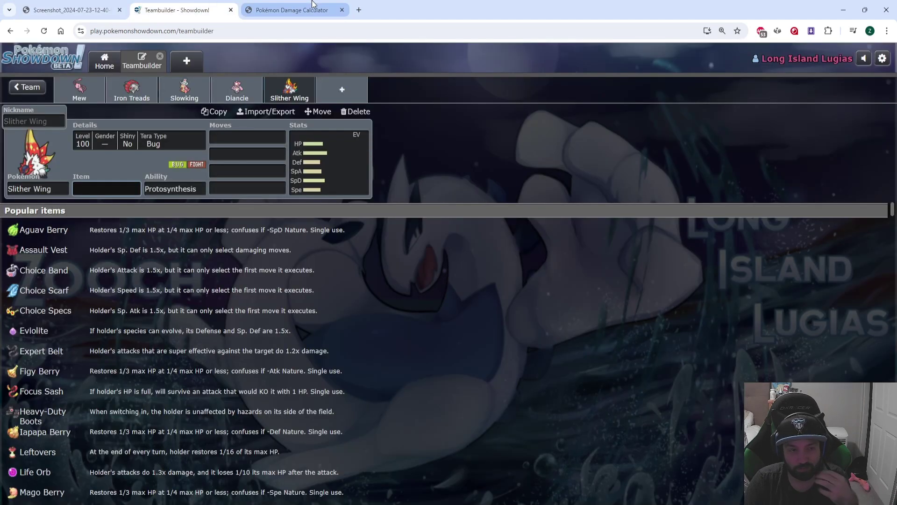
{"action": "left_click", "coordinate": [78, 4]}
{"action": "left_click", "coordinate": [154, 8]}
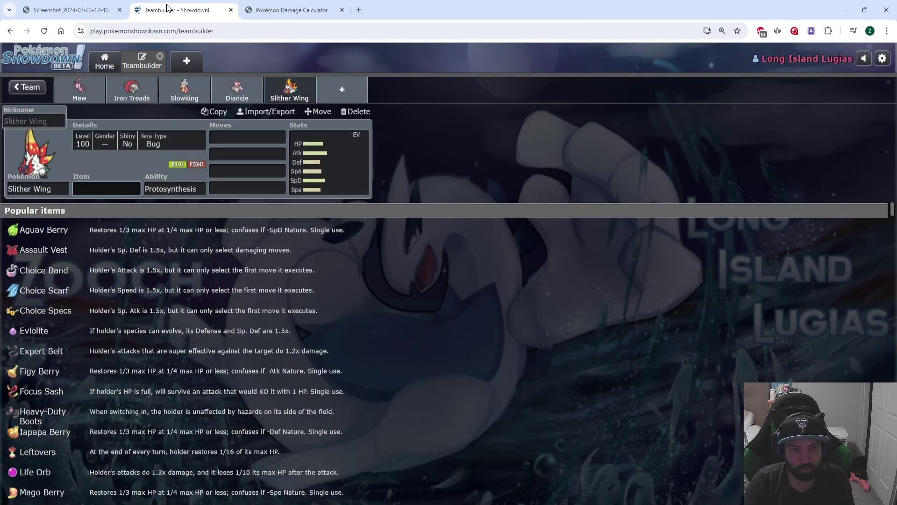
{"action": "left_click", "coordinate": [74, 9]}
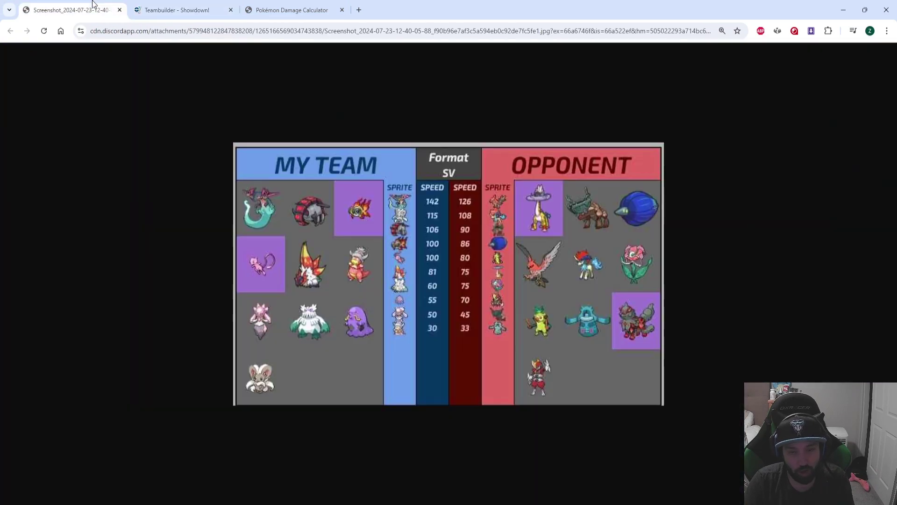
{"action": "left_click", "coordinate": [161, 9]}
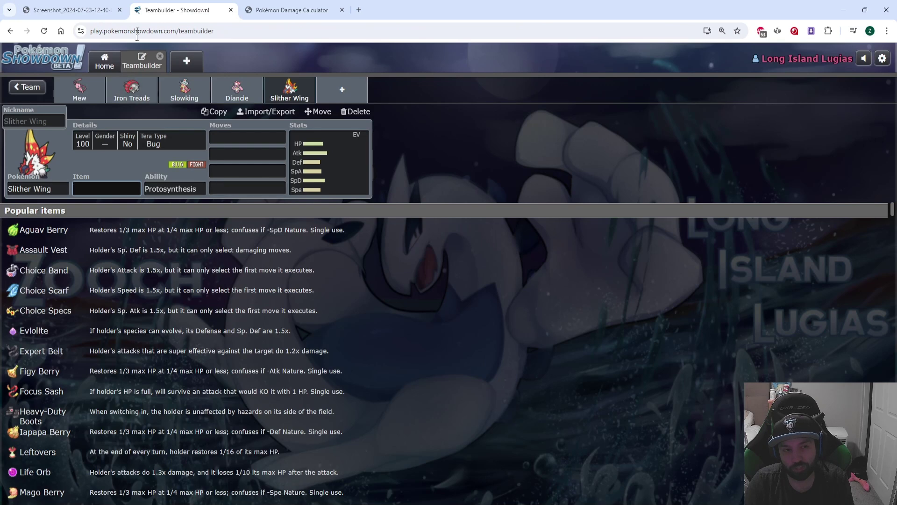
{"action": "left_click", "coordinate": [71, 9]}
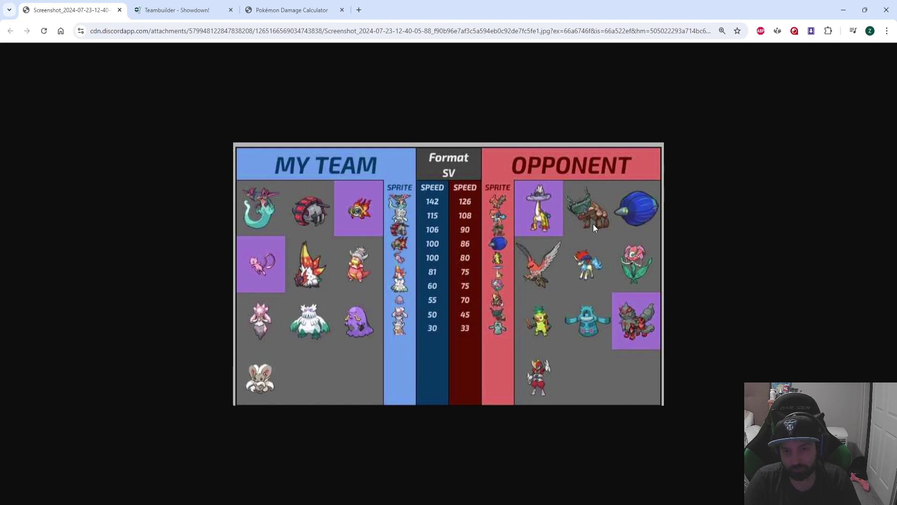
{"action": "left_click", "coordinate": [178, 9]}
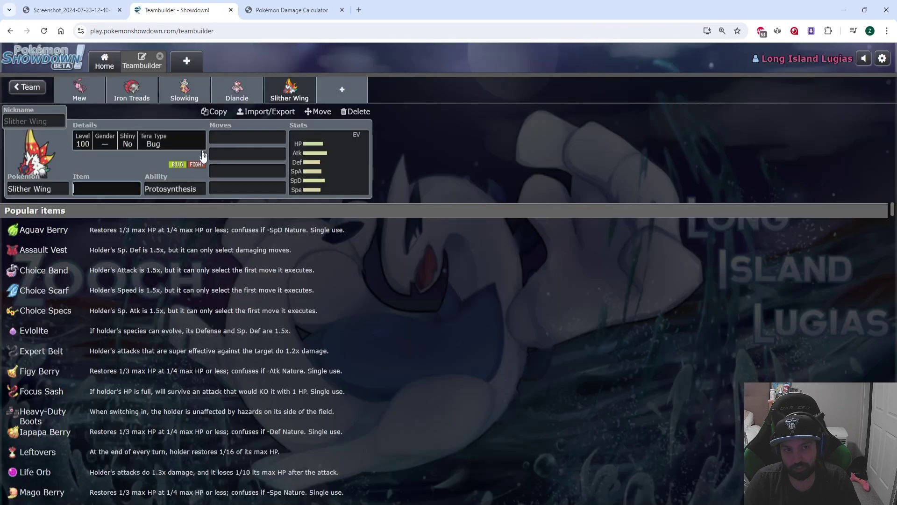
Open Slither Wing's move options in the Teambuilder and examine its coverage and status moves against the opponent's roster
{"action": "left_click", "coordinate": [248, 187]}
{"action": "scroll", "coordinate": [169, 327], "scroll_direction": "down", "scroll_amount": 5}
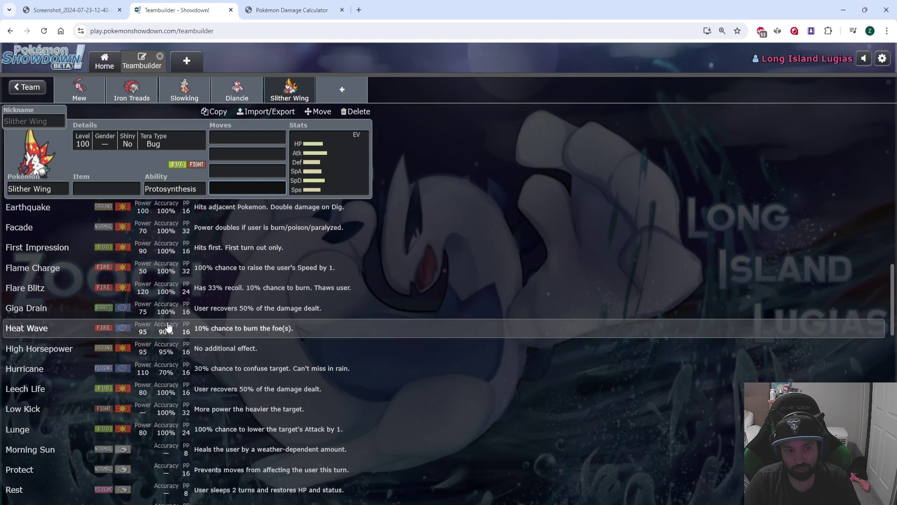
{"action": "scroll", "coordinate": [169, 327], "scroll_direction": "down", "scroll_amount": 2}
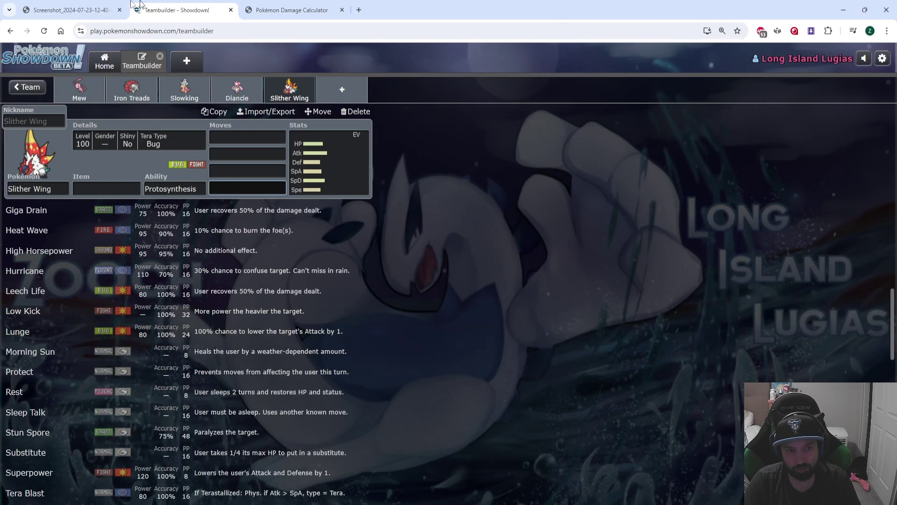
{"action": "left_click", "coordinate": [70, 10]}
{"action": "left_click", "coordinate": [178, 10]}
{"action": "scroll", "coordinate": [120, 392], "scroll_direction": "down", "scroll_amount": 3}
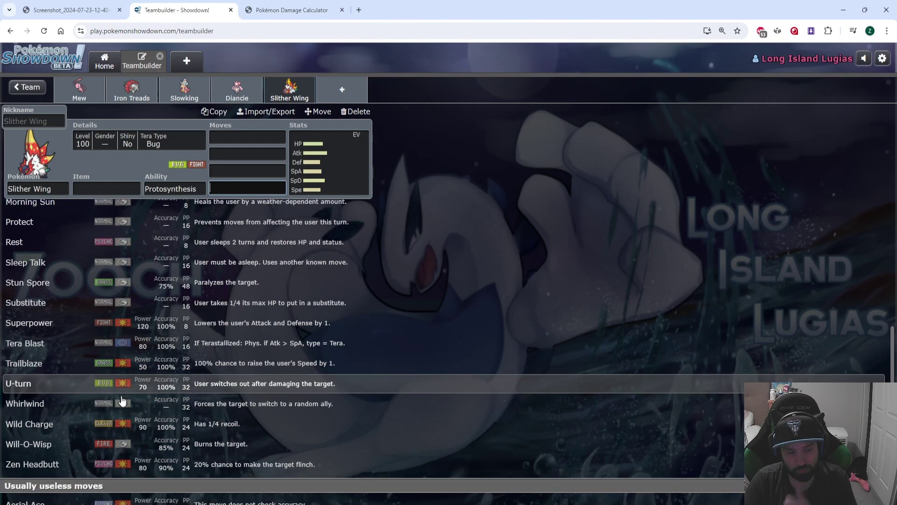
{"action": "scroll", "coordinate": [120, 397], "scroll_direction": "down", "scroll_amount": 2}
{"action": "scroll", "coordinate": [119, 396], "scroll_direction": "up", "scroll_amount": 1}
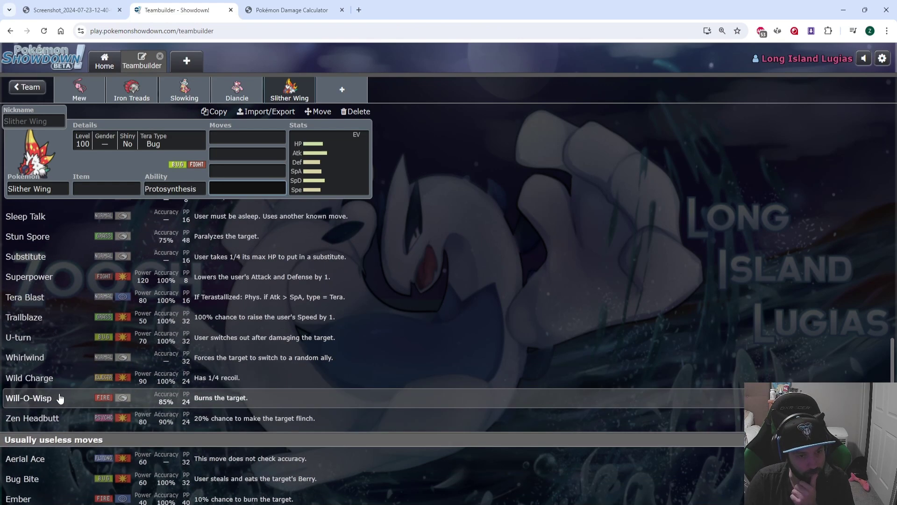
{"action": "left_click", "coordinate": [117, 5]}
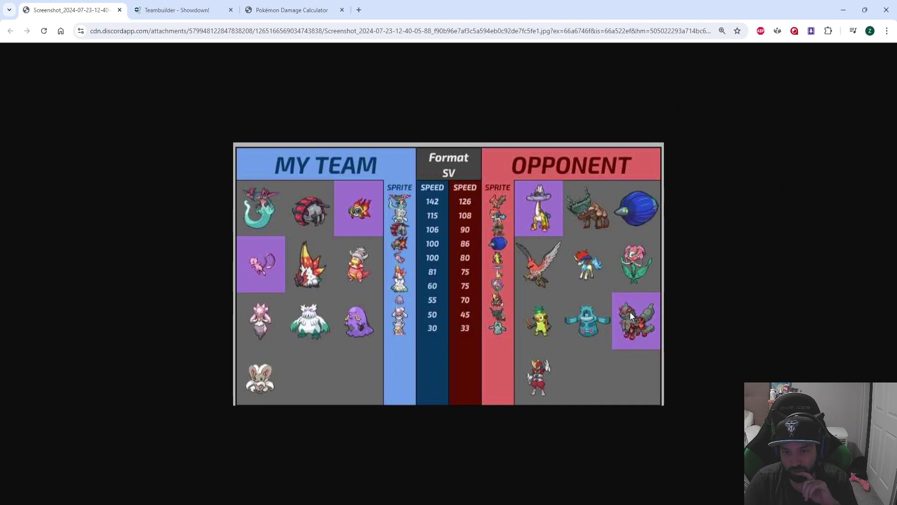
{"action": "left_click", "coordinate": [177, 6]}
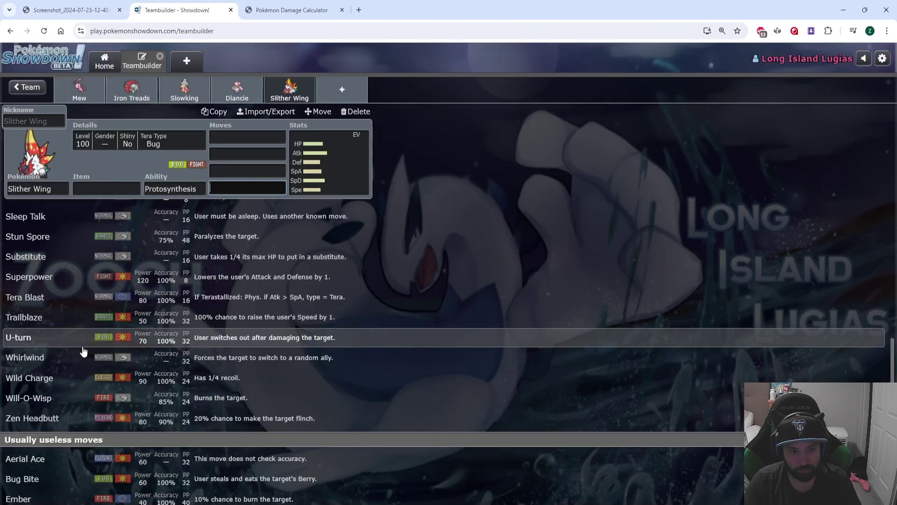
Review Slither Wing's full move list again, including the usually useless moves, with the matchup chart as reference
{"action": "scroll", "coordinate": [88, 357], "scroll_direction": "up", "scroll_amount": 2}
{"action": "scroll", "coordinate": [88, 358], "scroll_direction": "up", "scroll_amount": 6}
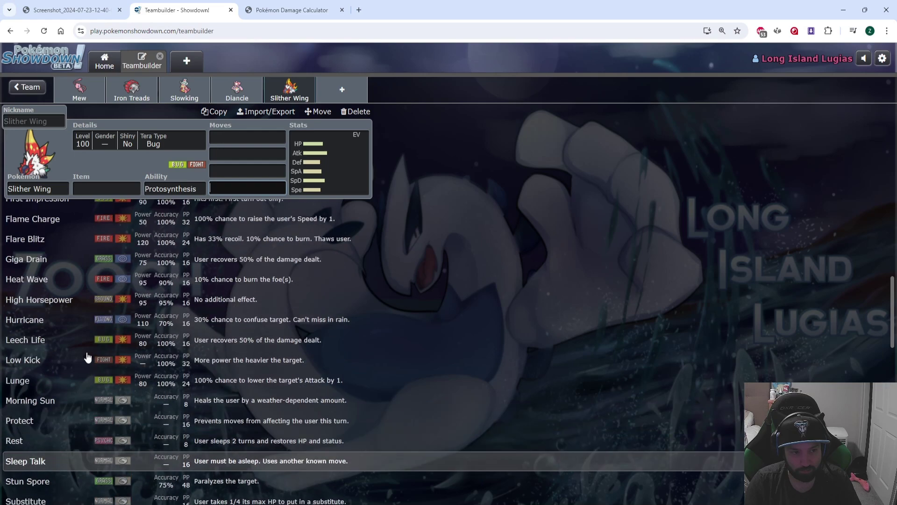
{"action": "scroll", "coordinate": [65, 384], "scroll_direction": "up", "scroll_amount": 4}
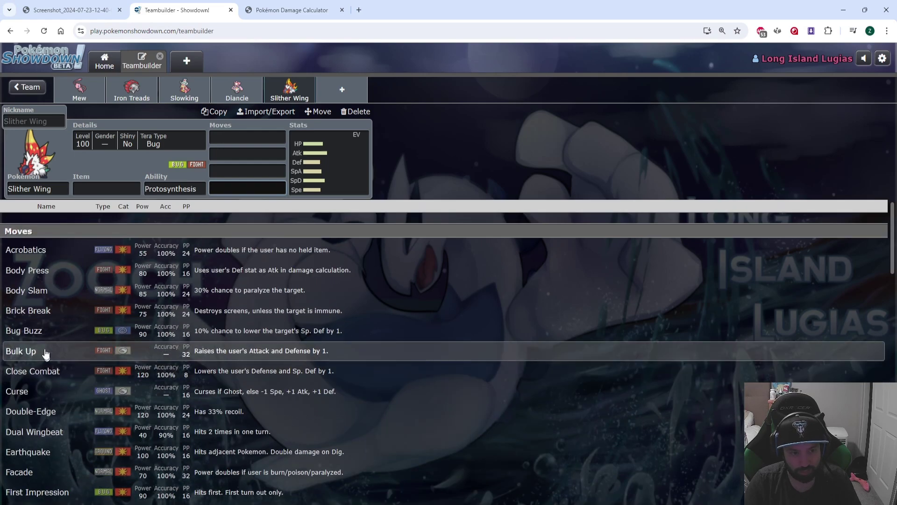
{"action": "scroll", "coordinate": [61, 336], "scroll_direction": "down", "scroll_amount": 8}
{"action": "scroll", "coordinate": [63, 342], "scroll_direction": "down", "scroll_amount": 8}
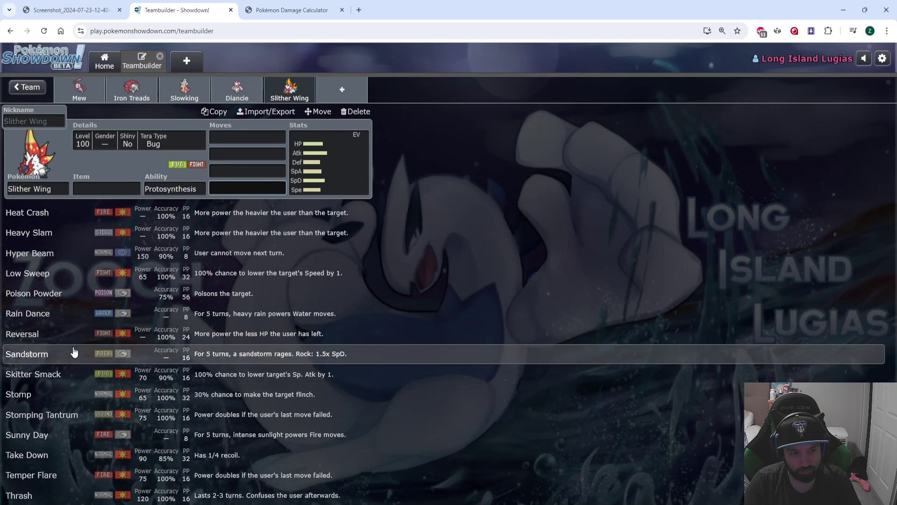
{"action": "scroll", "coordinate": [58, 401], "scroll_direction": "up", "scroll_amount": 2}
{"action": "scroll", "coordinate": [57, 401], "scroll_direction": "up", "scroll_amount": 5}
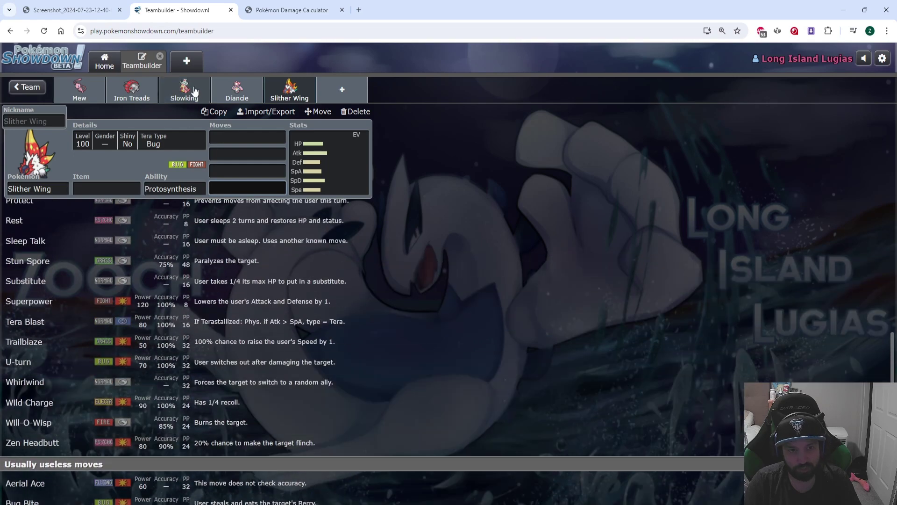
{"action": "left_click", "coordinate": [70, 10]}
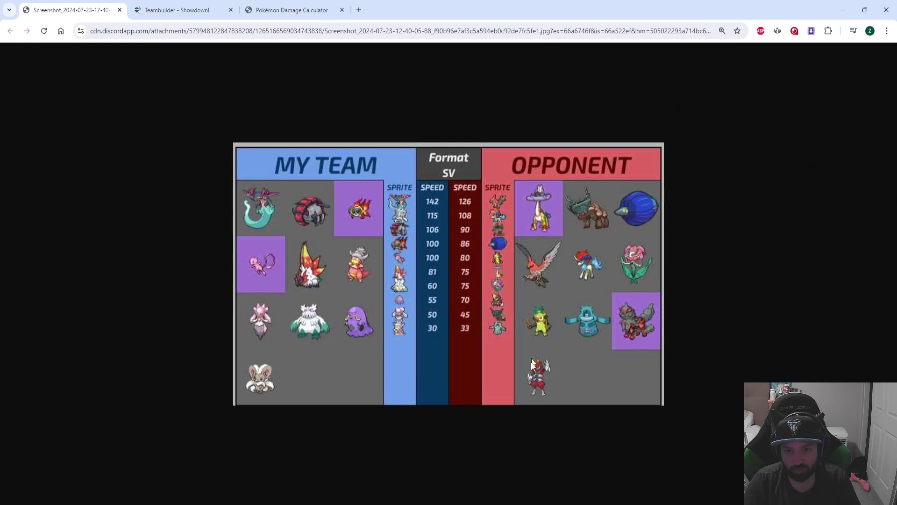
{"action": "left_click", "coordinate": [178, 10]}
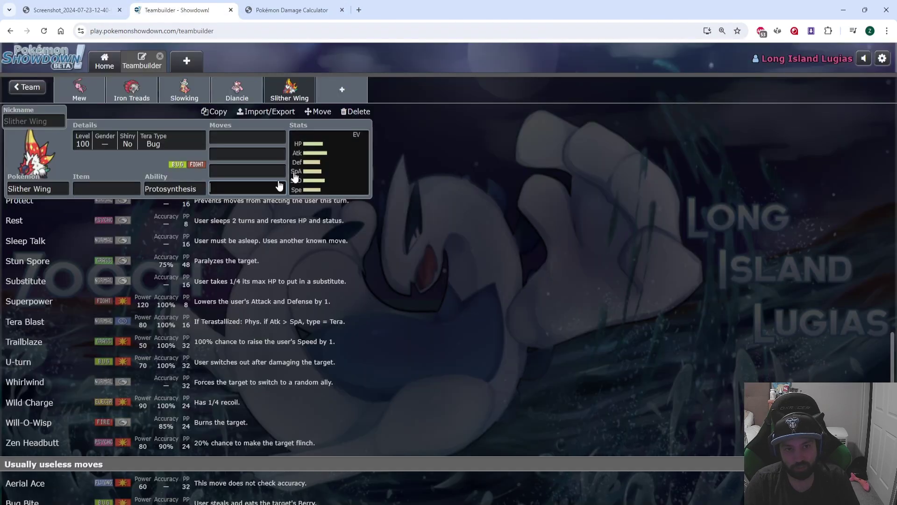
{"action": "scroll", "coordinate": [81, 377], "scroll_direction": "up", "scroll_amount": 1}
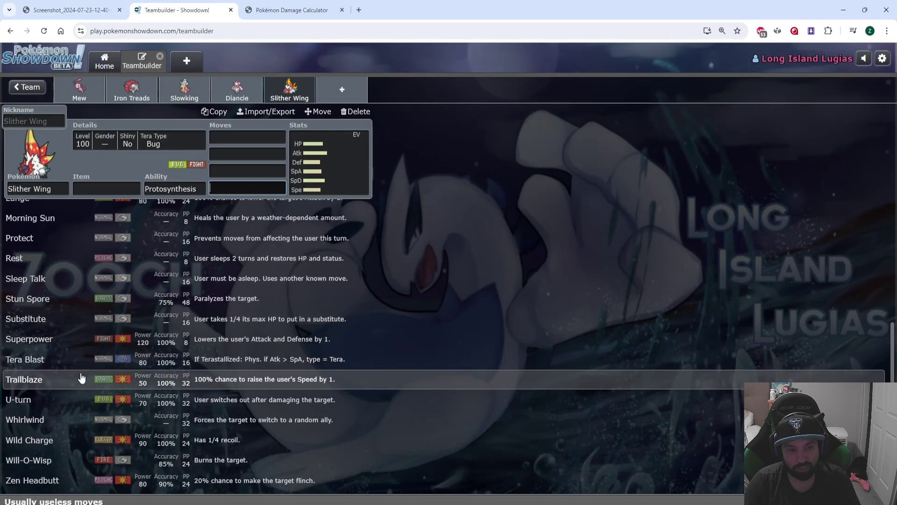
{"action": "scroll", "coordinate": [78, 376], "scroll_direction": "up", "scroll_amount": 1}
{"action": "scroll", "coordinate": [57, 367], "scroll_direction": "up", "scroll_amount": 2}
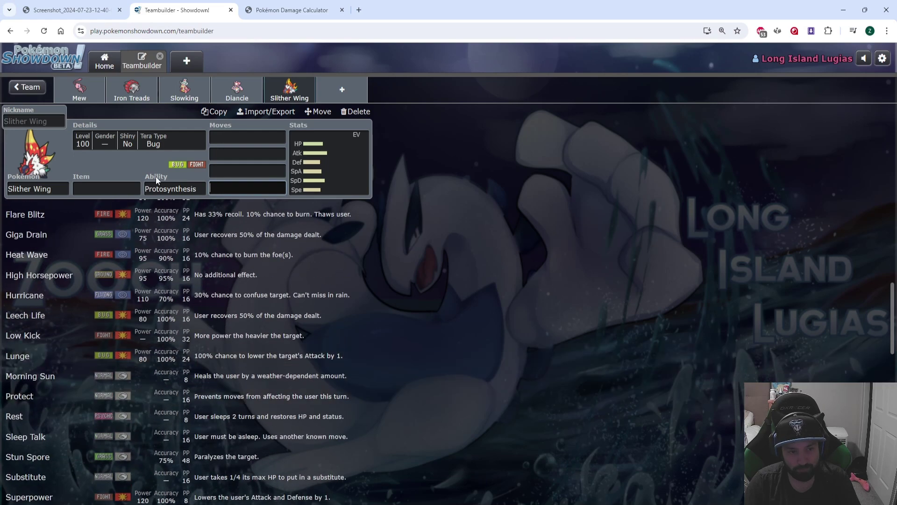
Open Slither Wing's item options and weigh the popular items against the opponent's roster in the matchup chart
{"action": "left_click", "coordinate": [103, 189]}
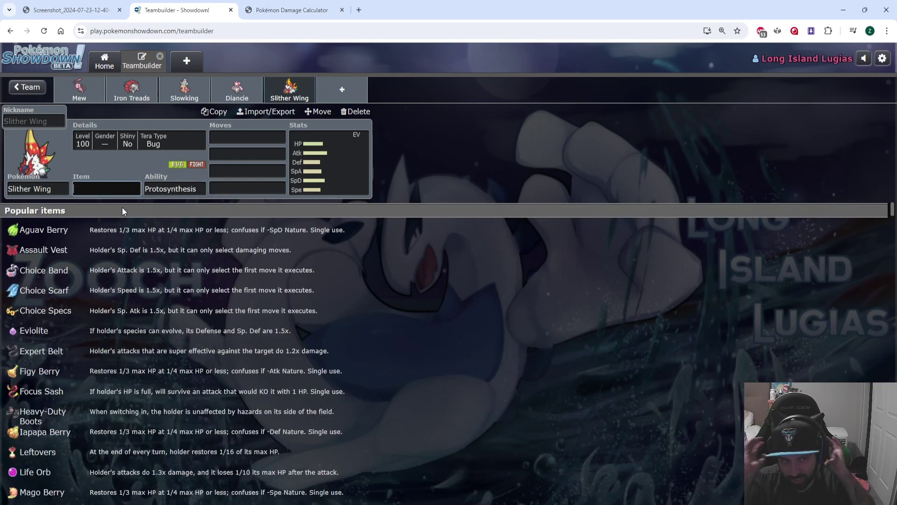
{"action": "left_click", "coordinate": [77, 9]}
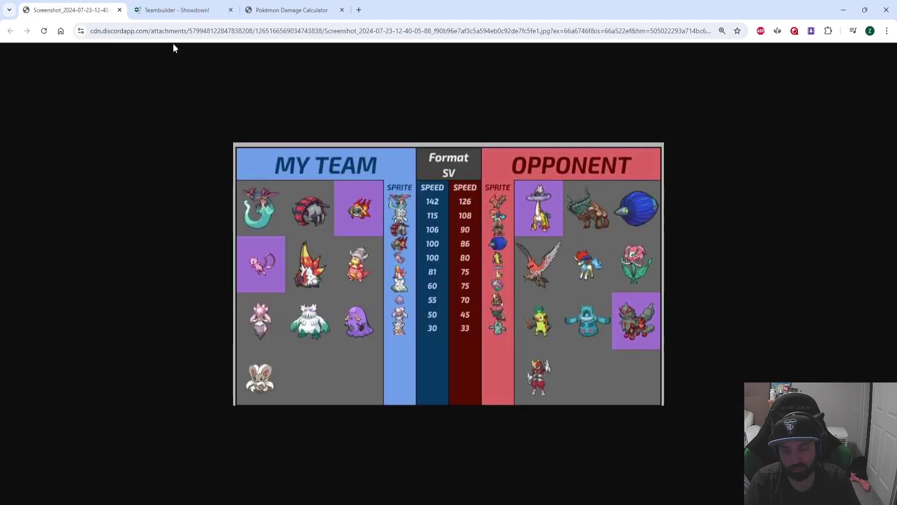
{"action": "mouse_move", "coordinate": [170, 4]}
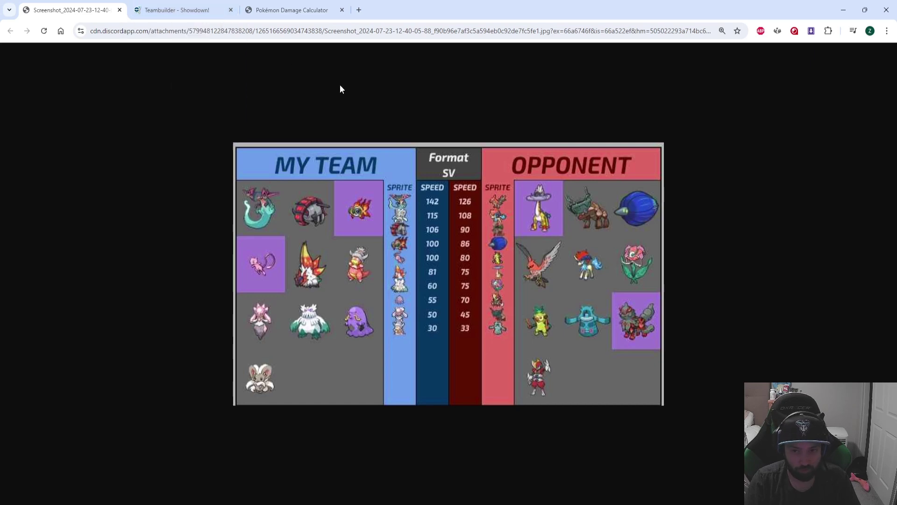
{"action": "left_click", "coordinate": [169, 8]}
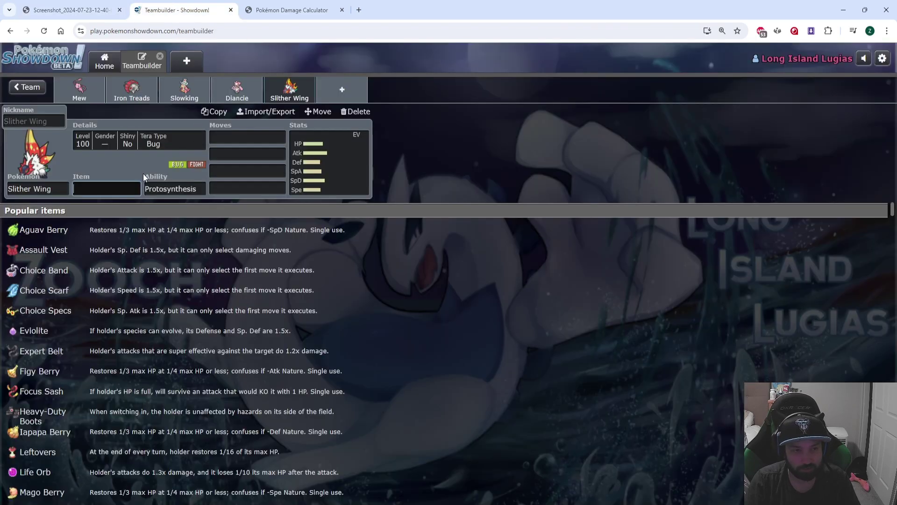
{"action": "left_click", "coordinate": [125, 14]}
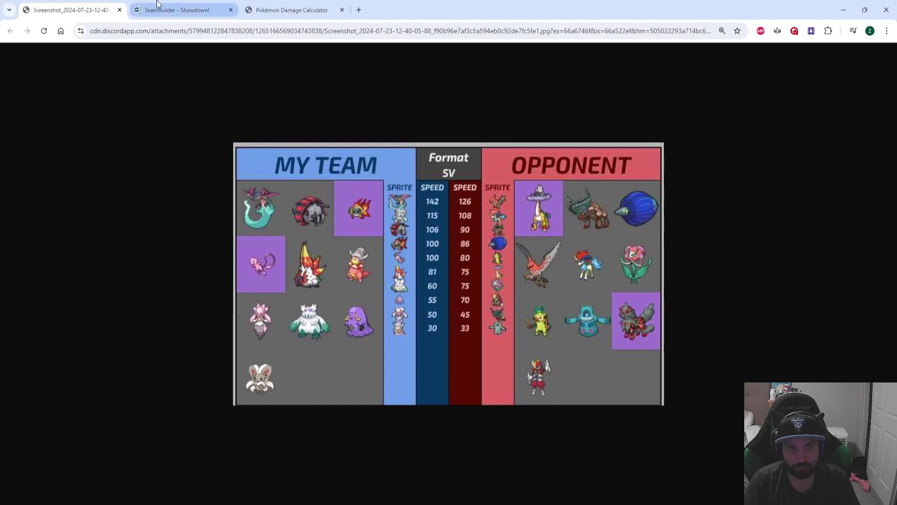
{"action": "left_click", "coordinate": [178, 10]}
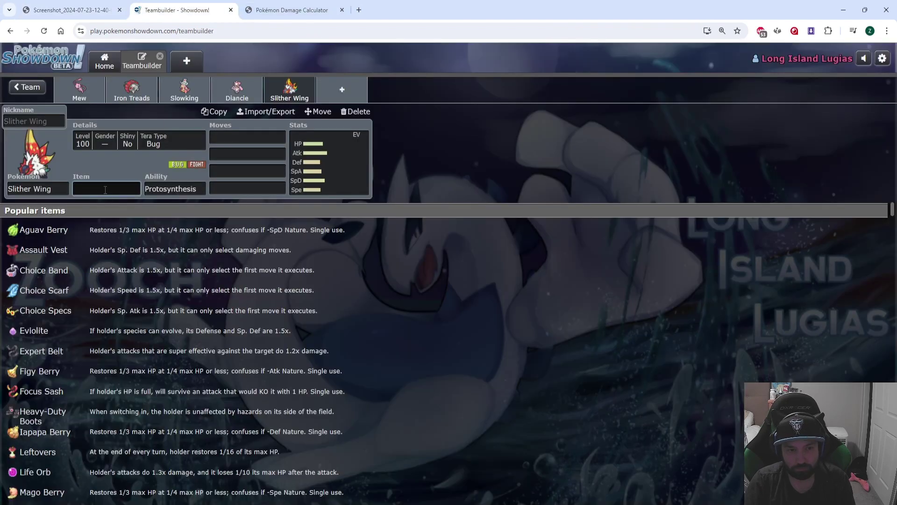
{"action": "left_click", "coordinate": [70, 10]}
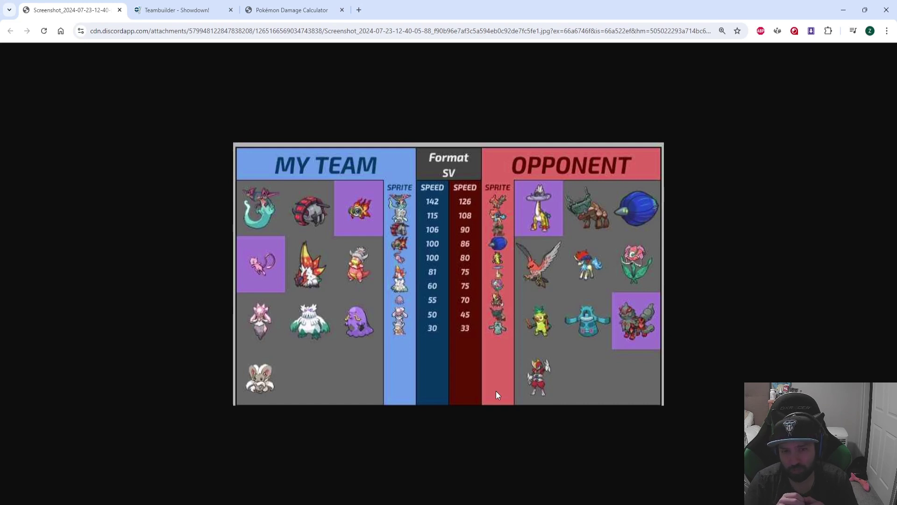
Load Keldeo's OU Choice Specs set as Slither Wing's opponent in the damage calculator and change its item to Choice Scarf
{"action": "key", "text": "ctrl+Tab"}
{"action": "key", "text": "ctrl+Tab"}
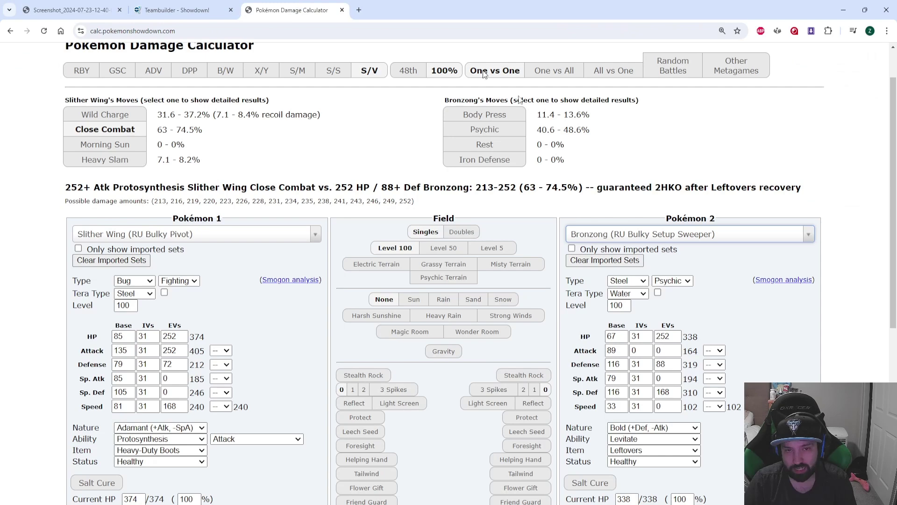
{"action": "left_click", "coordinate": [629, 234]}
{"action": "type", "text": "keldeo"}
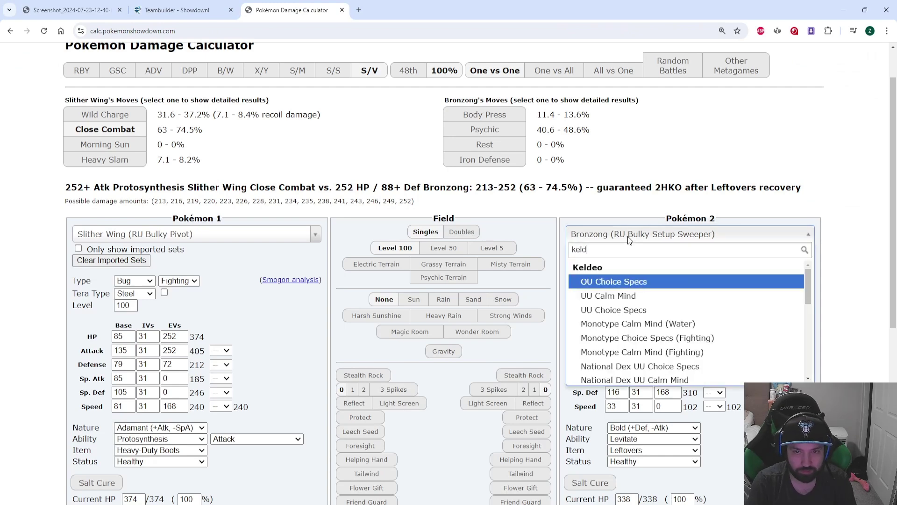
{"action": "left_click", "coordinate": [620, 286]}
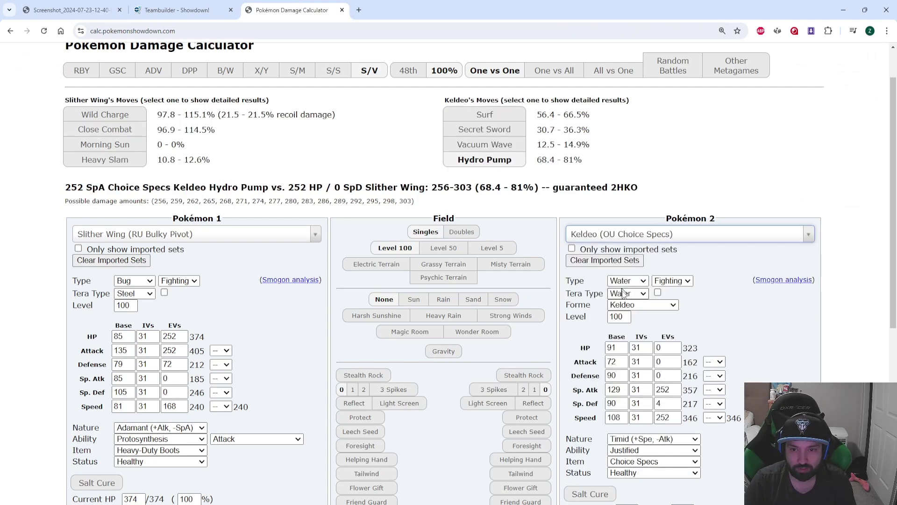
{"action": "left_click", "coordinate": [657, 463]}
{"action": "left_click", "coordinate": [658, 430]}
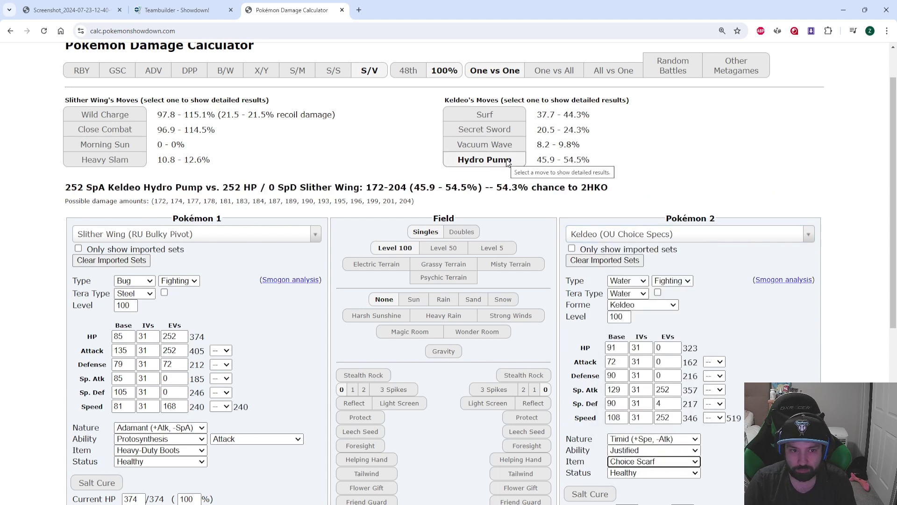
Try 0 and 40 HP EVs on Slither Wing against Keldeo, consulting the matchup chart in between
{"action": "double_click", "coordinate": [169, 336]}
{"action": "type", "text": "0"}
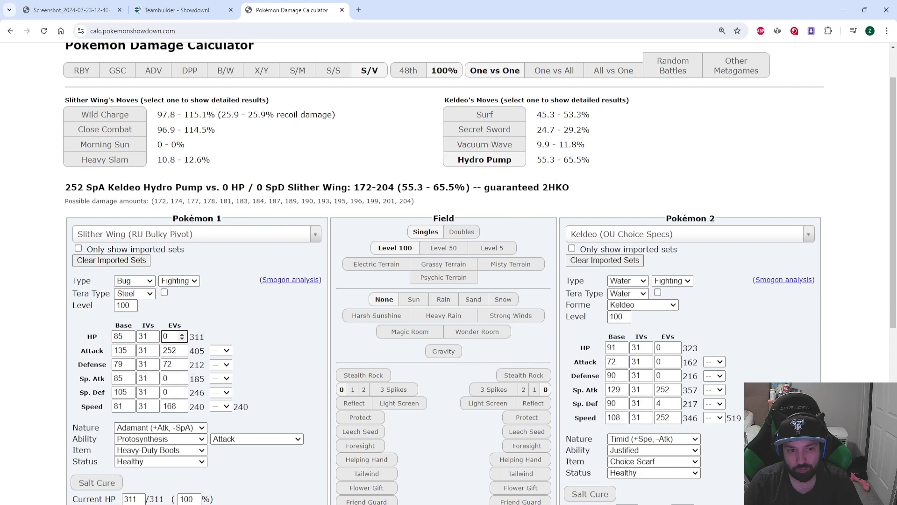
{"action": "left_click", "coordinate": [102, 5]}
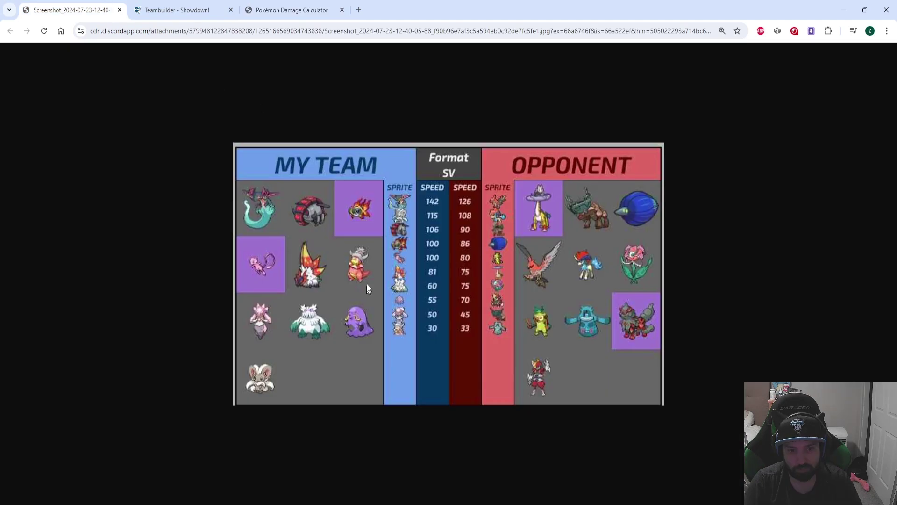
{"action": "left_click", "coordinate": [319, 6]}
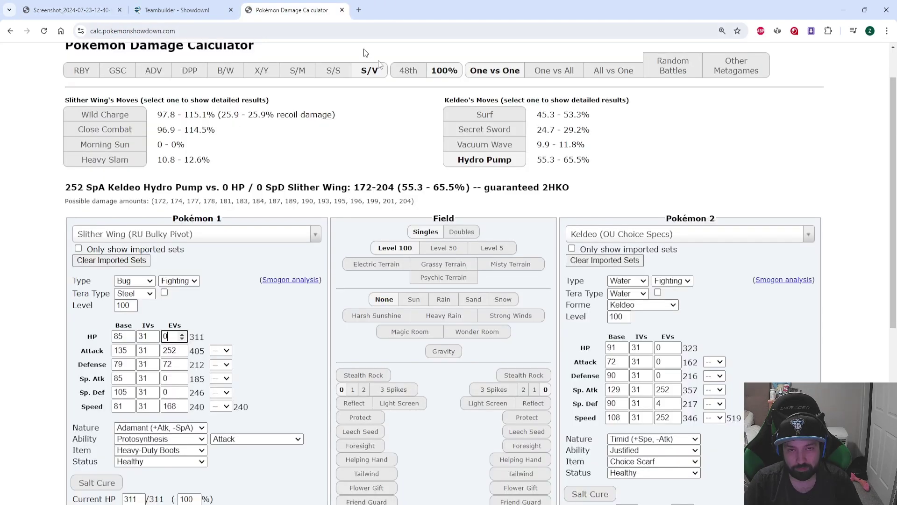
{"action": "left_click", "coordinate": [119, 11]}
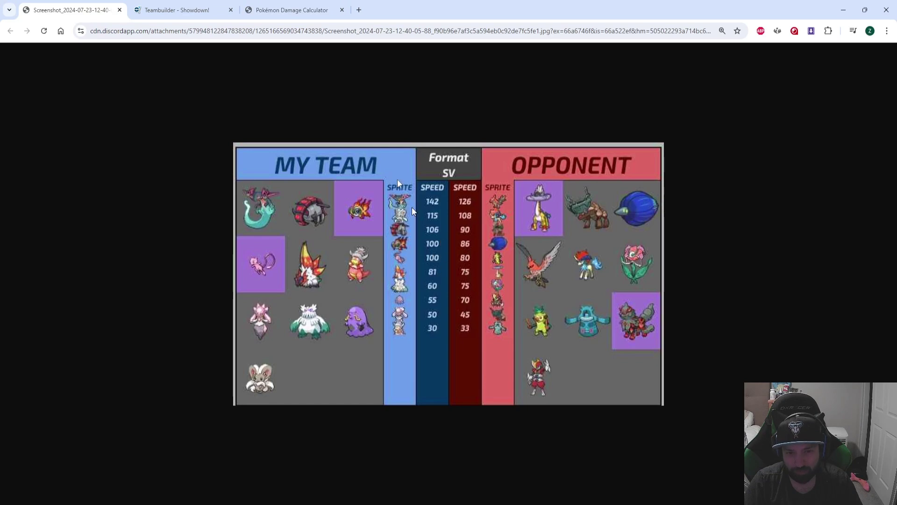
{"action": "left_click", "coordinate": [292, 10]}
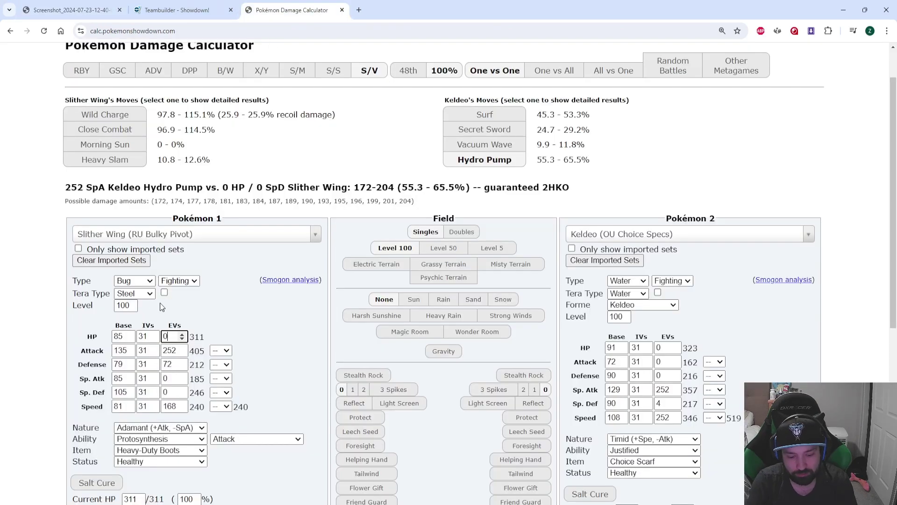
{"action": "type", "text": "40"}
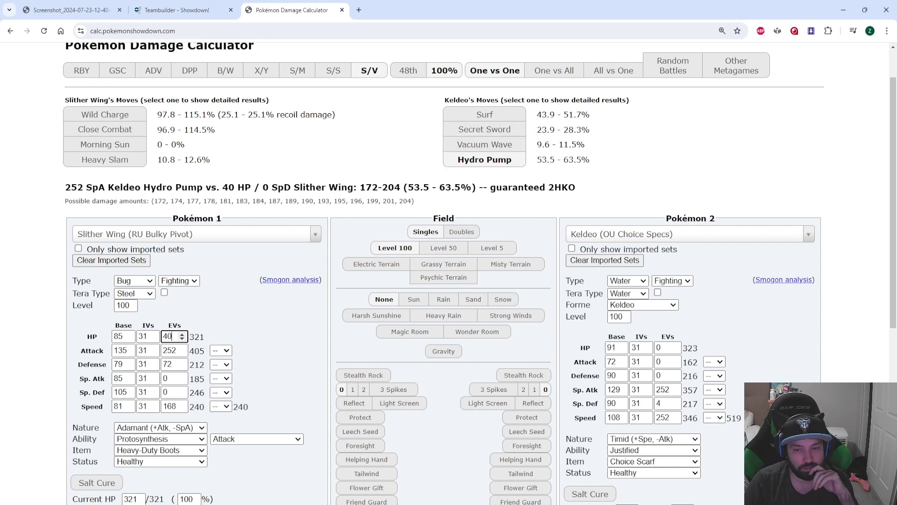
Check the speed tiers in the matchup chart and give Slither Wing Booster Energy in the Teambuilder
{"action": "left_click", "coordinate": [204, 22]}
{"action": "left_click", "coordinate": [70, 10]}
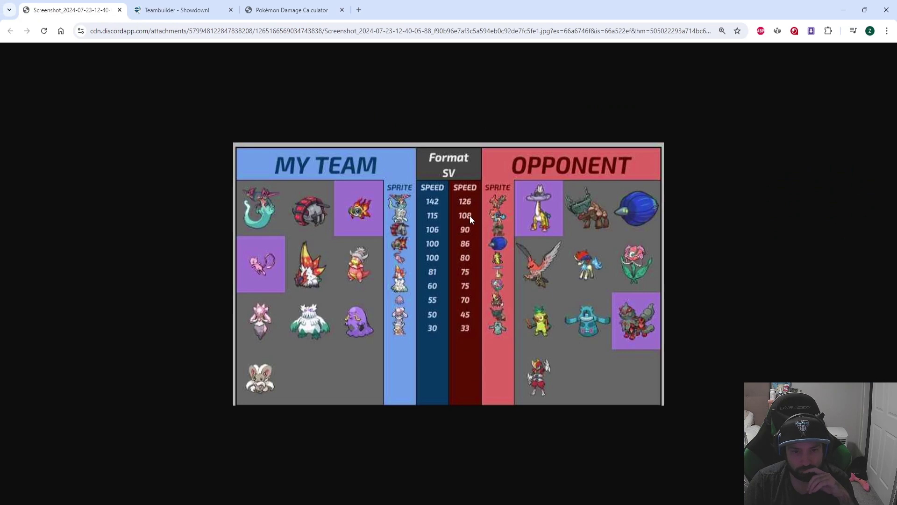
{"action": "left_click", "coordinate": [177, 10]}
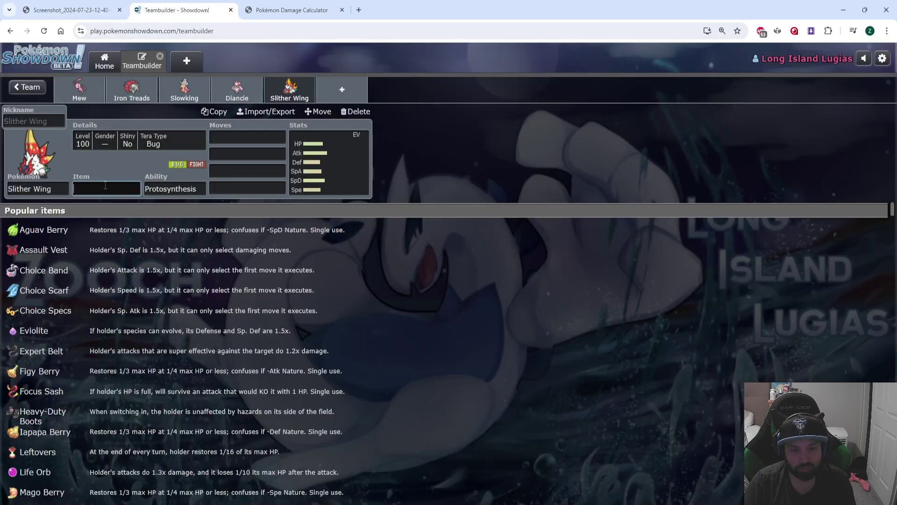
{"action": "type", "text": "booster"}
{"action": "key", "text": "Return"}
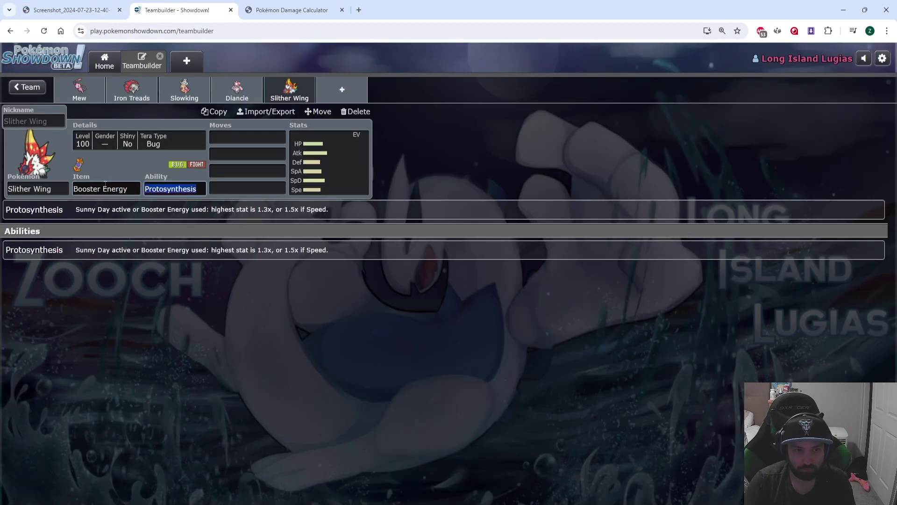
Give Slither Wing the moves Close Combat, Wild Charge, Heavy Slam and Trailblaze
{"action": "left_click", "coordinate": [243, 186]}
{"action": "left_click", "coordinate": [247, 137]}
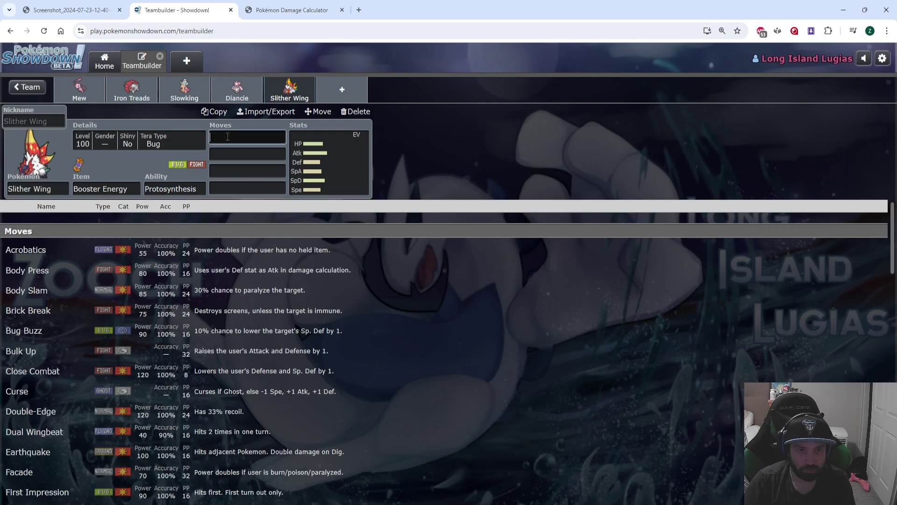
{"action": "type", "text": "cc"}
{"action": "key", "text": "Return"}
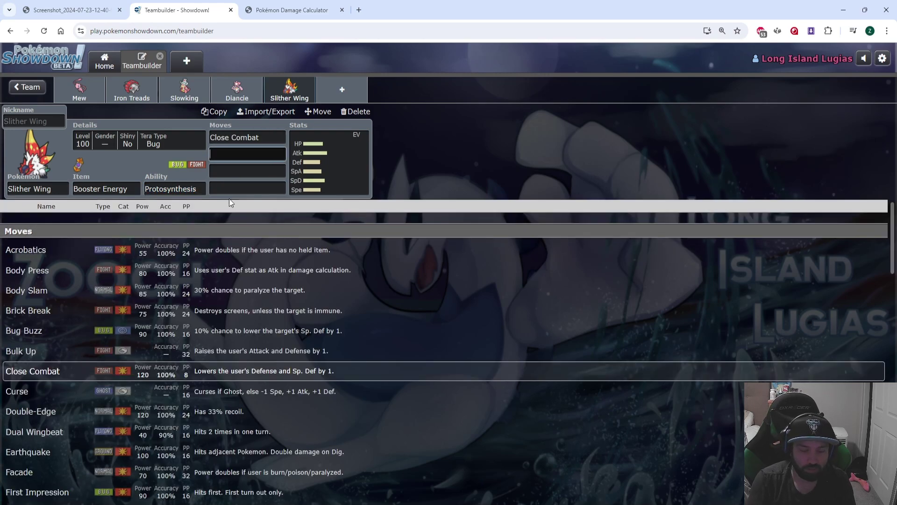
{"action": "type", "text": "wild"}
{"action": "key", "text": "Return"}
{"action": "type", "text": "heavy"}
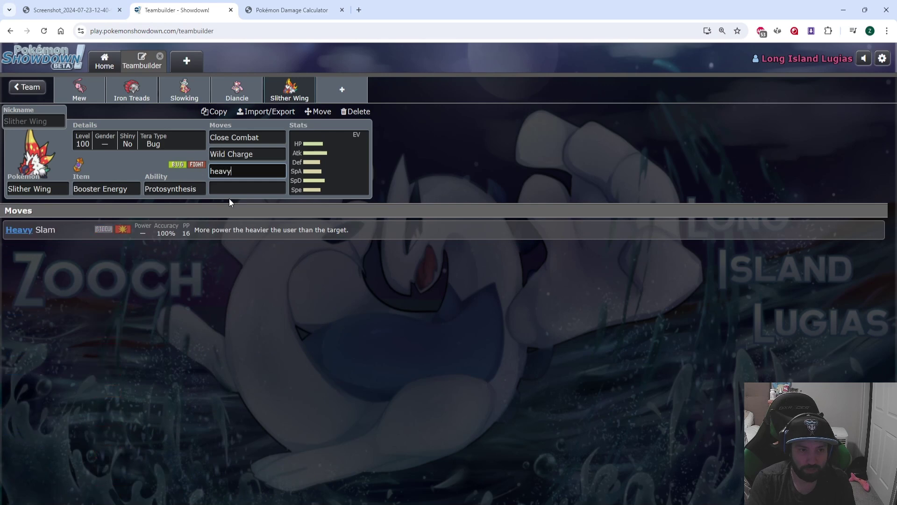
{"action": "key", "text": "Return"}
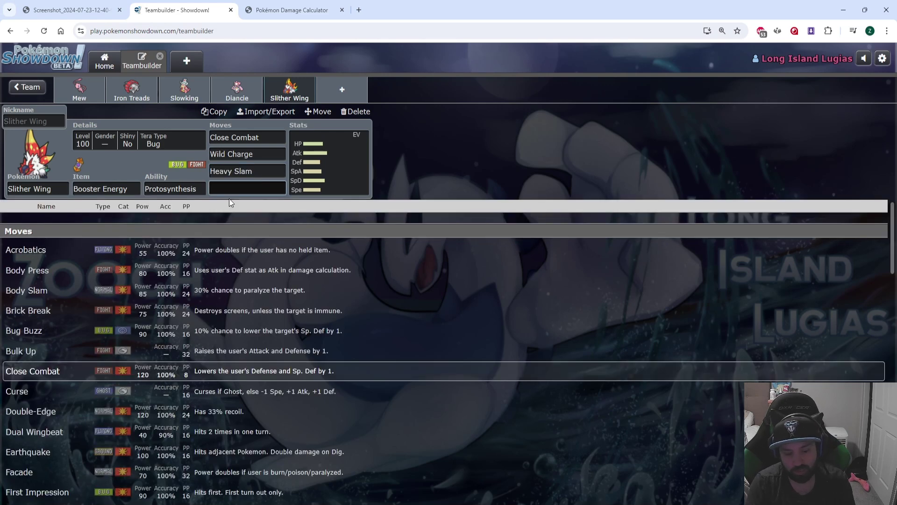
{"action": "type", "text": "trail"}
{"action": "key", "text": "Return"}
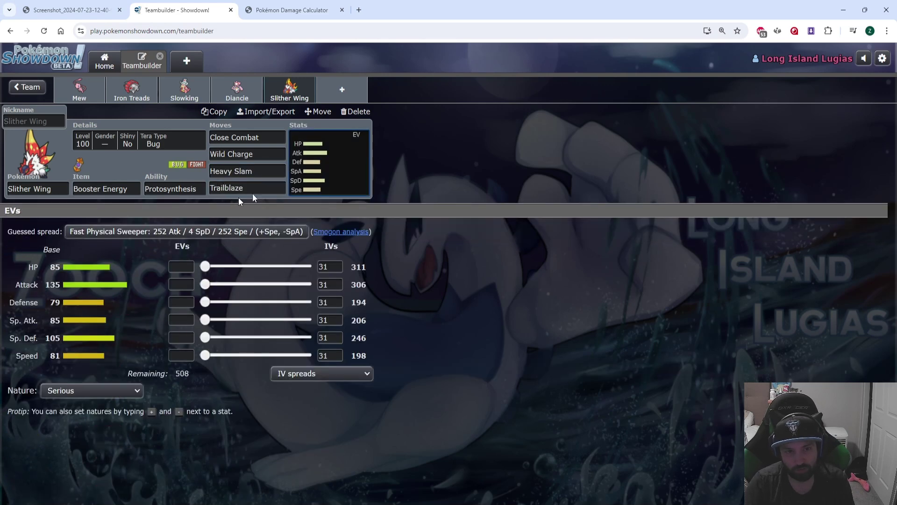
Set Slither Wing's EVs to 44 HP, 252 Attack and 212 Speed with an Adamant nature
{"action": "left_click_drag", "start_coordinate": [205, 284], "coordinate": [312, 285]}
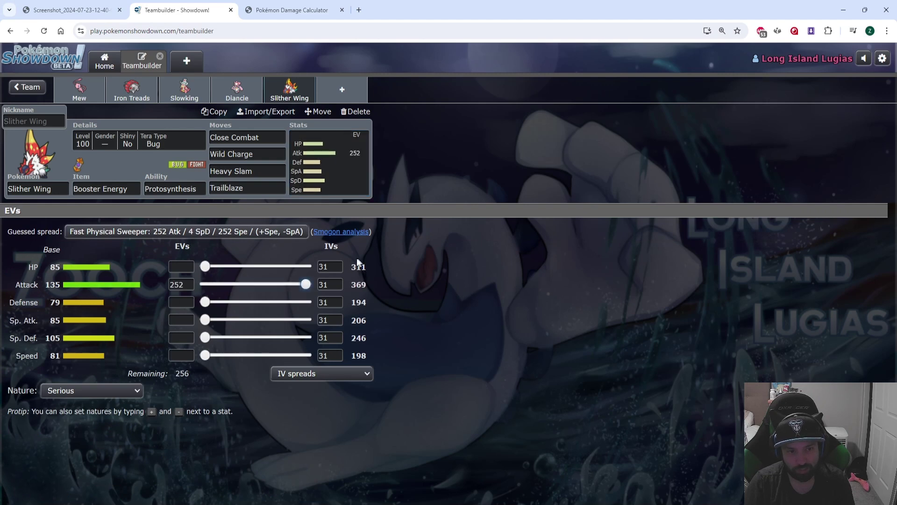
{"action": "left_click", "coordinate": [91, 390]}
{"action": "scroll", "coordinate": [83, 211], "scroll_direction": "up", "scroll_amount": 2}
{"action": "left_click", "coordinate": [84, 201]}
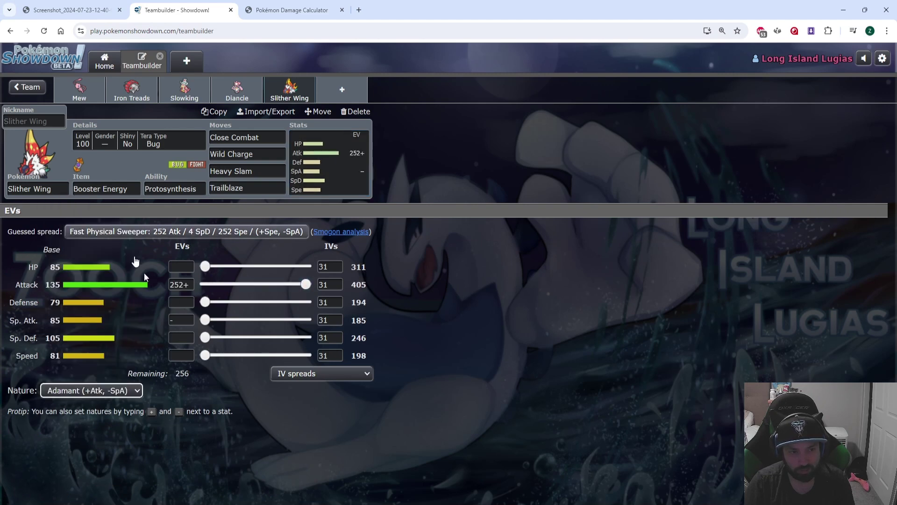
{"action": "left_click_drag", "start_coordinate": [205, 355], "coordinate": [290, 366]}
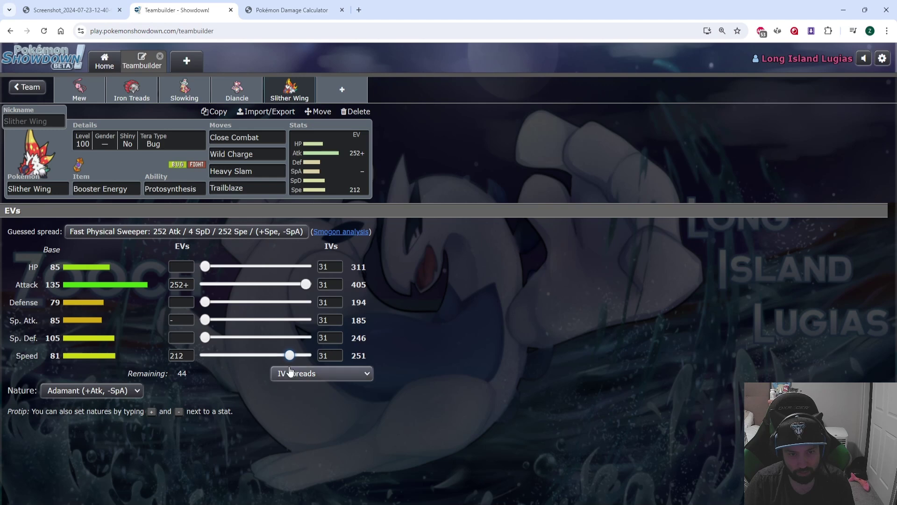
{"action": "left_click_drag", "start_coordinate": [204, 266], "coordinate": [414, 264]}
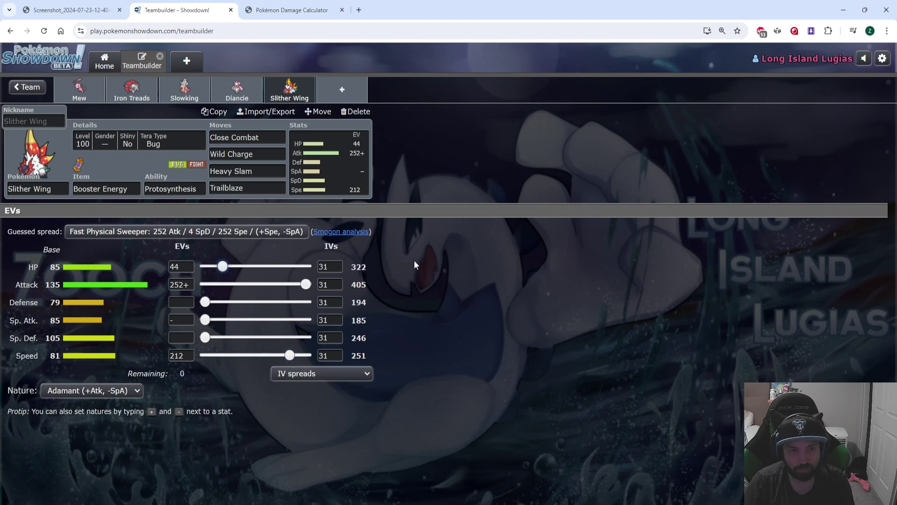
Copy Slither Wing's exported set from the Teambuilder and import it into the damage calculator in place of the Mew text
{"action": "left_click", "coordinate": [264, 111]}
{"action": "right_click", "coordinate": [72, 231]}
{"action": "left_click", "coordinate": [87, 292]}
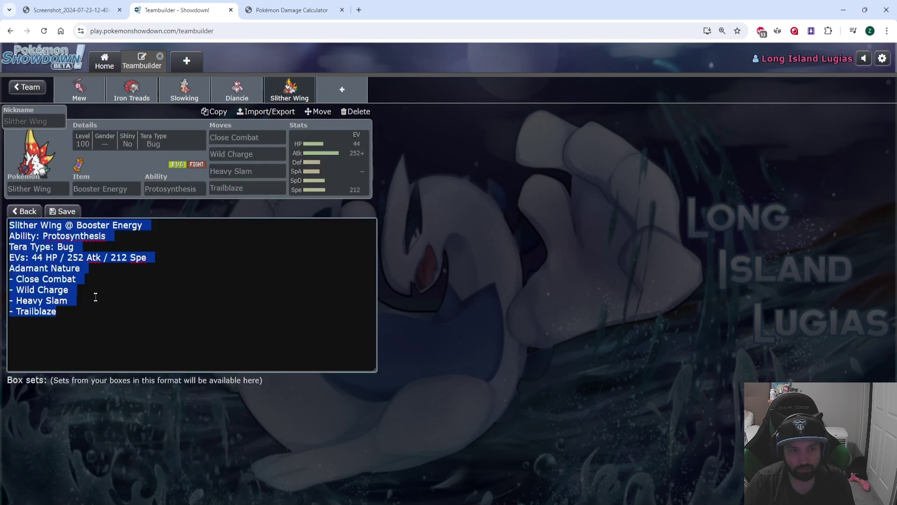
{"action": "key", "text": "ctrl+Tab"}
{"action": "scroll", "coordinate": [444, 281], "scroll_direction": "down", "scroll_amount": 3}
{"action": "key", "text": "ctrl+a"}
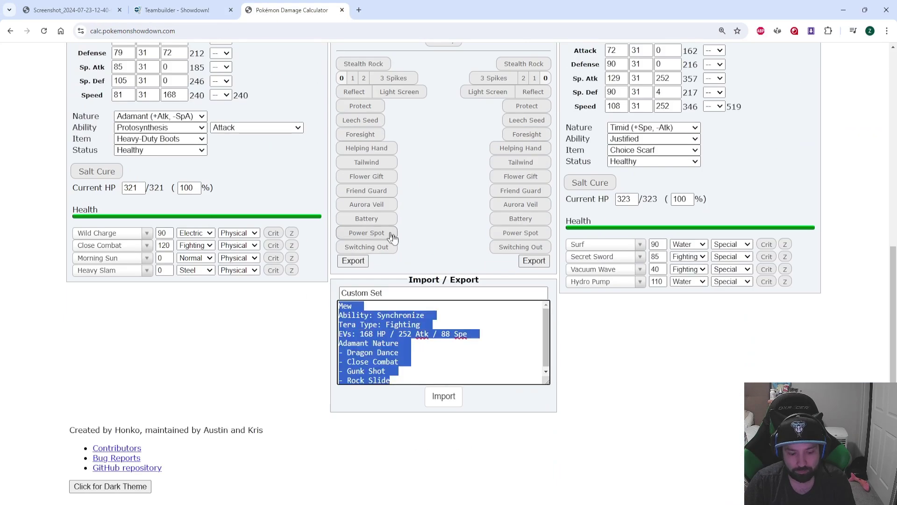
{"action": "type", "text": "Slither Wing @ Booster Energy Ability: Protosynthesis Tera Type: Bug EVs: 44 HP / 252 Atk / 212 Spe Adamant Nature - Close Combat - Wild Charge - Heavy Slam - Trailblaze"}
{"action": "left_click", "coordinate": [444, 396]}
{"action": "left_click", "coordinate": [529, 89]}
Load the imported Slither Wing custom set as the first Pokémon and set its Protosynthesis boost to Attack
{"action": "scroll", "coordinate": [328, 187], "scroll_direction": "up", "scroll_amount": 6}
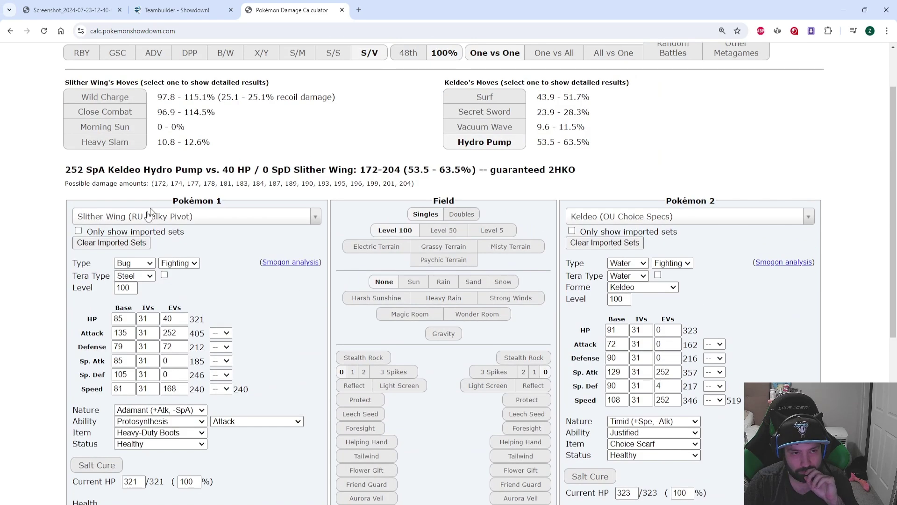
{"action": "left_click", "coordinate": [83, 220]}
{"action": "left_click", "coordinate": [96, 256]}
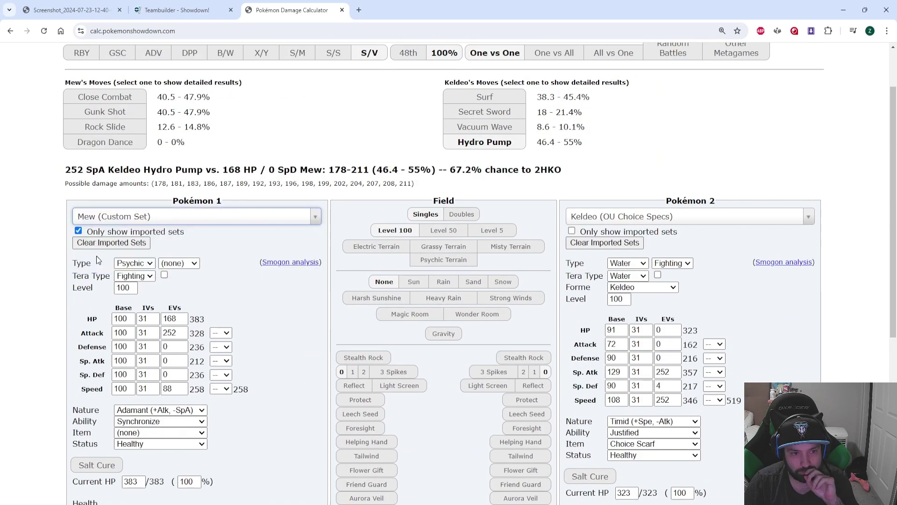
{"action": "left_click", "coordinate": [107, 220]}
{"action": "left_click", "coordinate": [101, 260]}
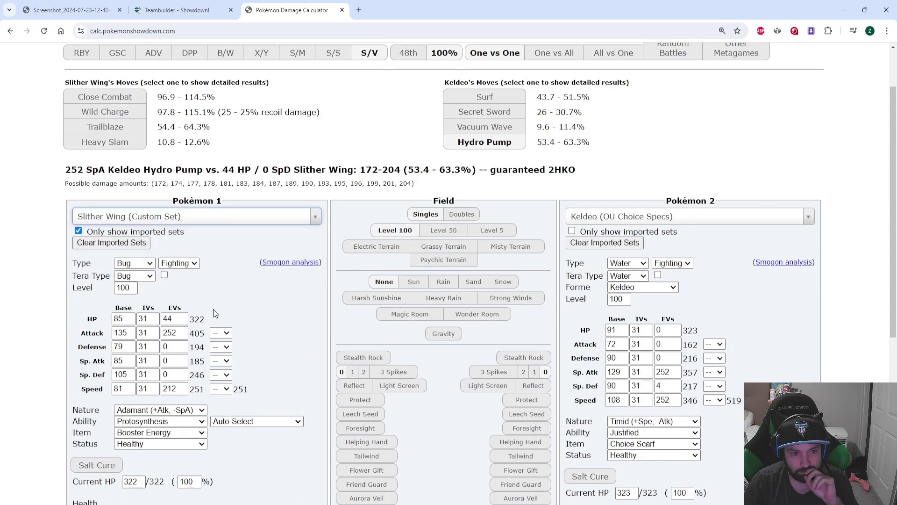
{"action": "left_click", "coordinate": [239, 421]}
{"action": "left_click", "coordinate": [228, 453]}
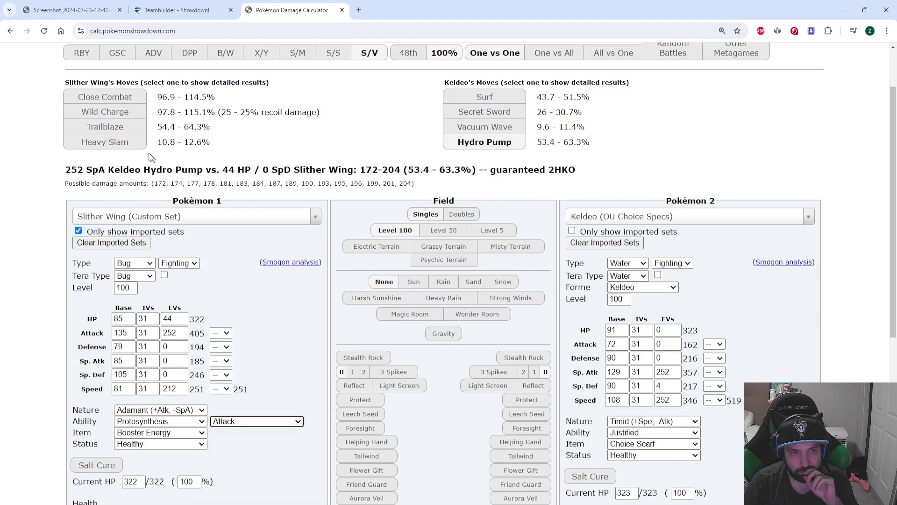
Compare the detailed damage of Slither Wing's Trailblaze and Keldeo's Hydro Pump
{"action": "left_click", "coordinate": [131, 131]}
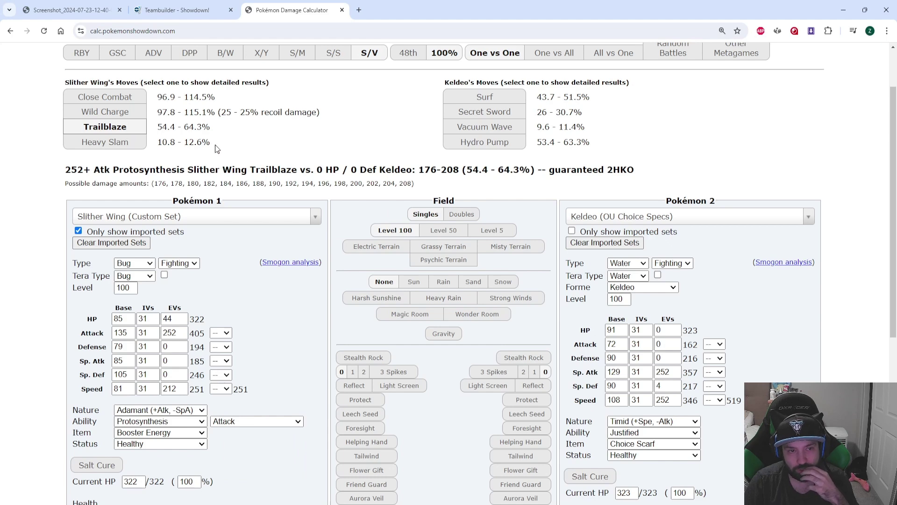
{"action": "left_click", "coordinate": [520, 143]}
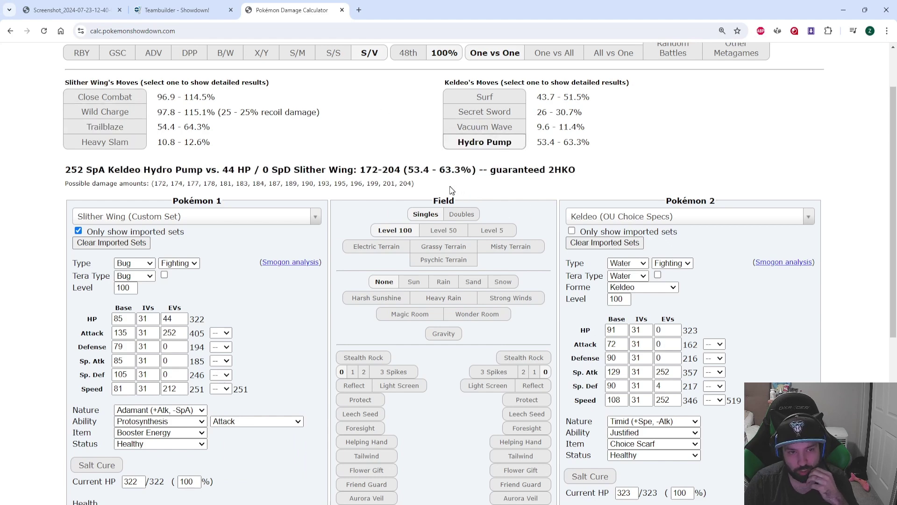
{"action": "left_click", "coordinate": [370, 53]}
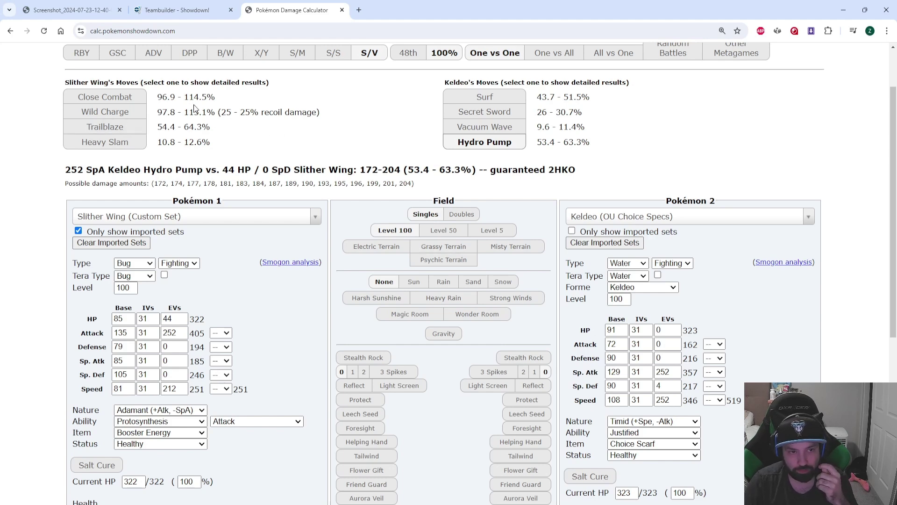
Save the Slither Wing set in the Teambuilder and review the Iron Treads, Slowking and Diancie sets
{"action": "left_click", "coordinate": [190, 9]}
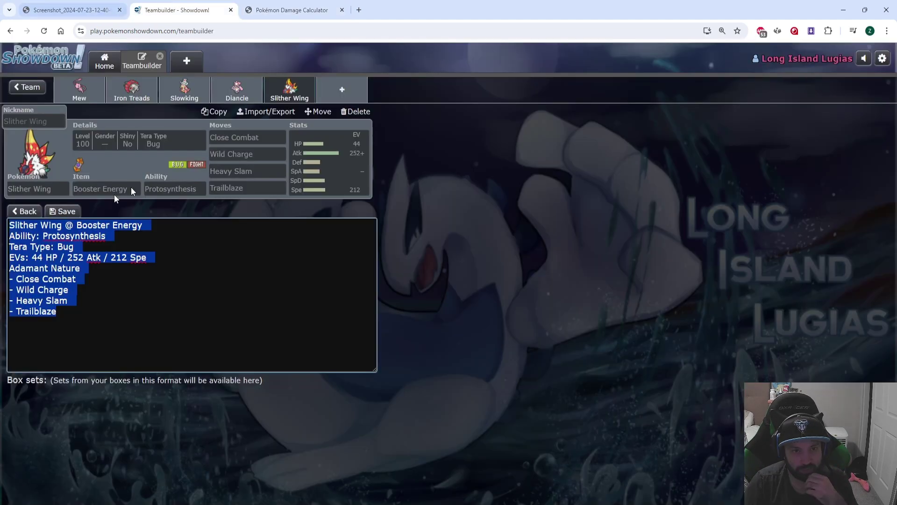
{"action": "left_click", "coordinate": [61, 212]}
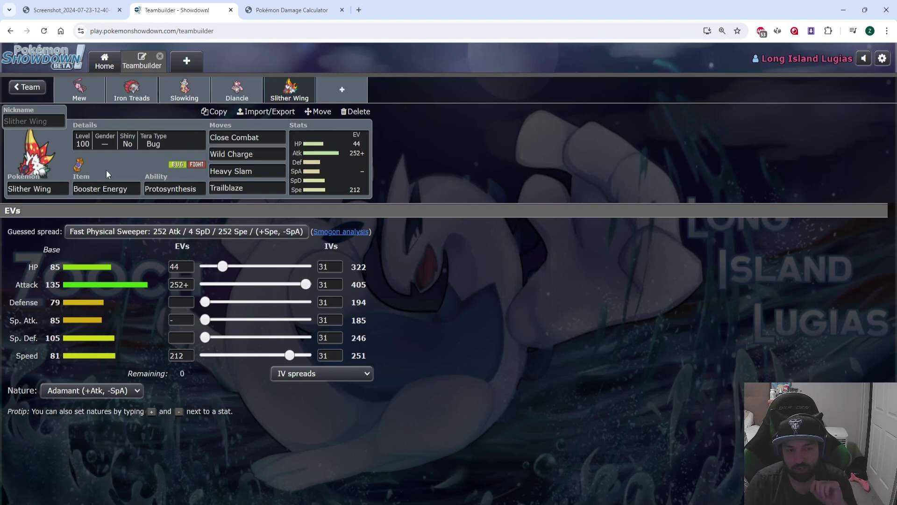
{"action": "left_click", "coordinate": [184, 92]}
{"action": "left_click", "coordinate": [140, 91]}
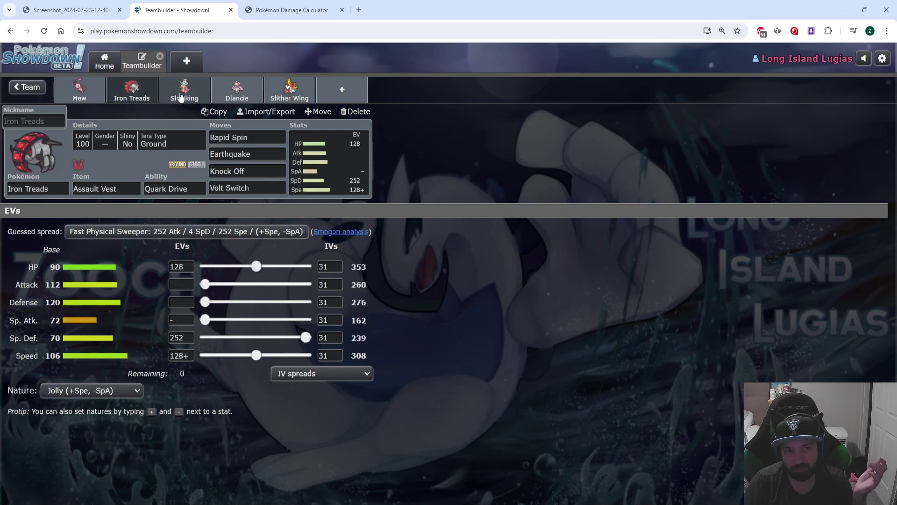
{"action": "left_click", "coordinate": [211, 90]}
{"action": "left_click", "coordinate": [158, 89]}
{"action": "left_click", "coordinate": [211, 91]}
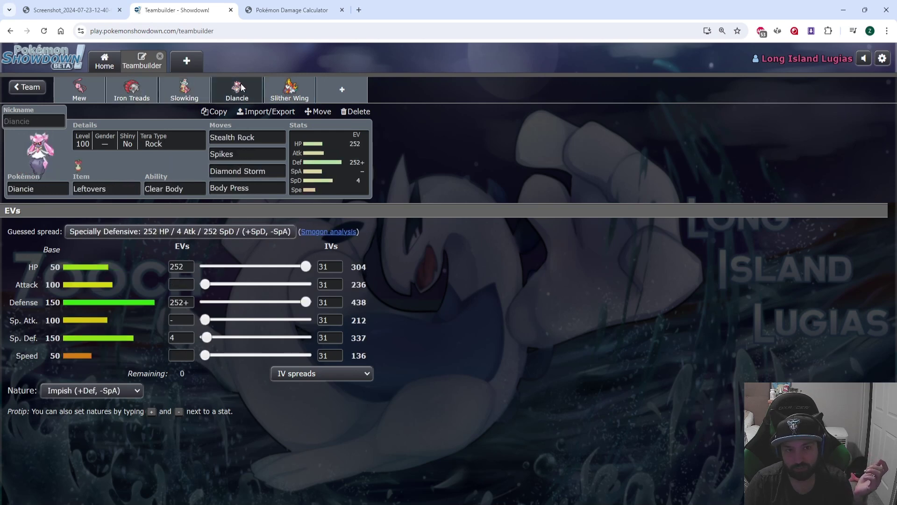
Review the Slowking, Iron Treads, Diancie and Slither Wing sets in the current team
{"action": "left_click", "coordinate": [184, 92]}
{"action": "left_click", "coordinate": [154, 93]}
{"action": "left_click", "coordinate": [184, 91]}
{"action": "left_click", "coordinate": [237, 91]}
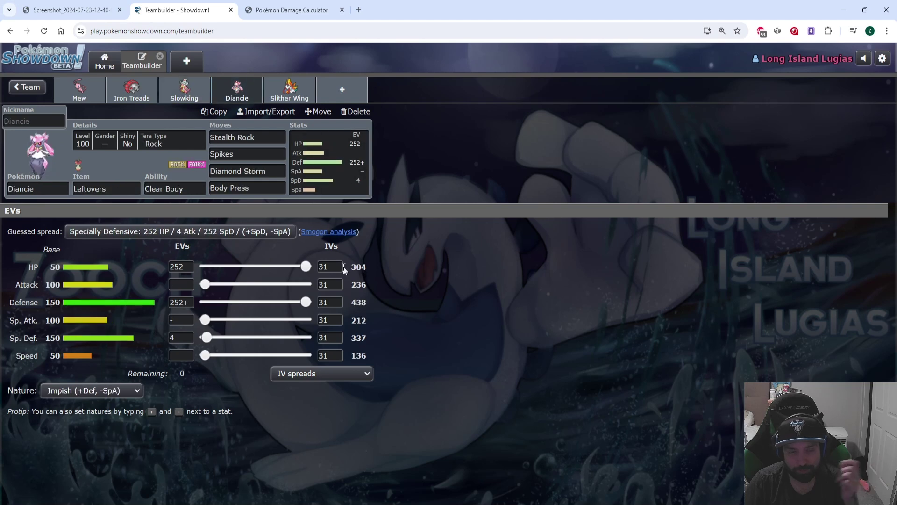
{"action": "left_click", "coordinate": [290, 89]}
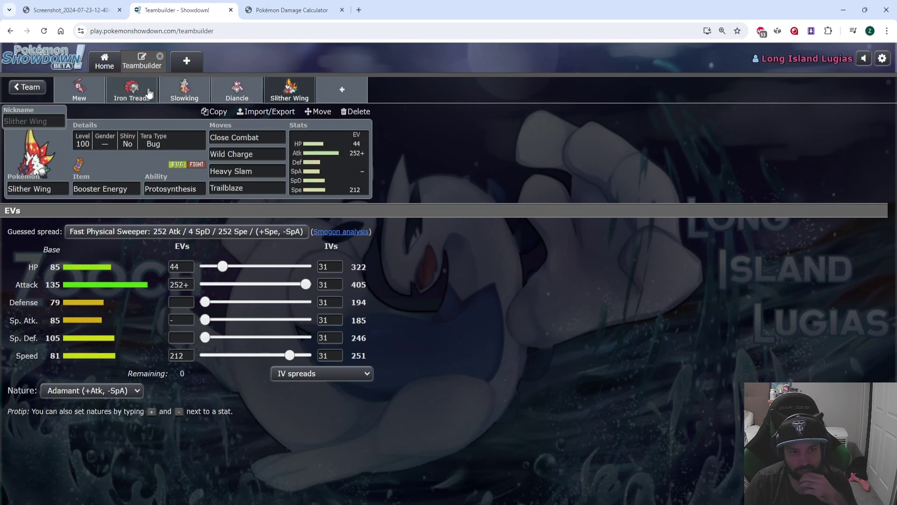
{"action": "left_click", "coordinate": [132, 89]}
{"action": "left_click", "coordinate": [237, 89]}
{"action": "left_click", "coordinate": [290, 90]}
Open the empty sixth team slot and weigh the Mew, Iron Treads and Slither Wing sets against the matchup chart
{"action": "left_click", "coordinate": [342, 90]}
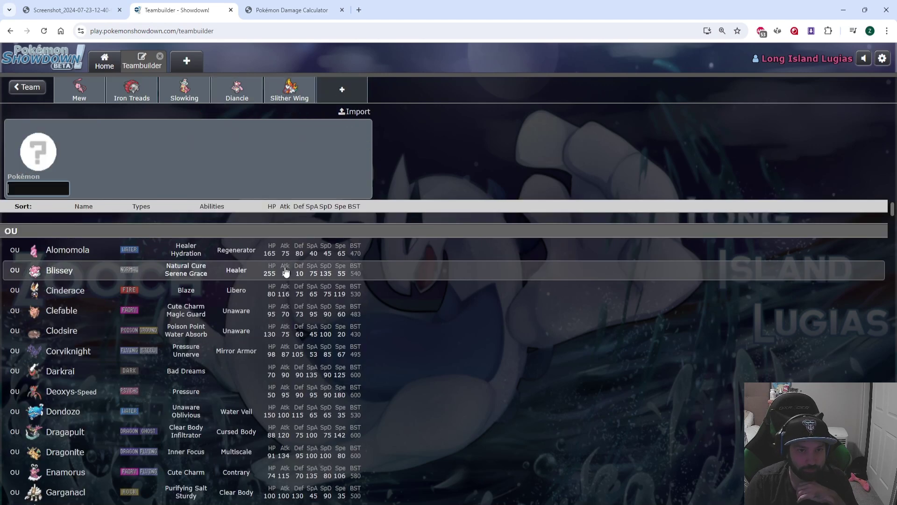
{"action": "key", "text": "ctrl+l"}
{"action": "left_click", "coordinate": [95, 10]}
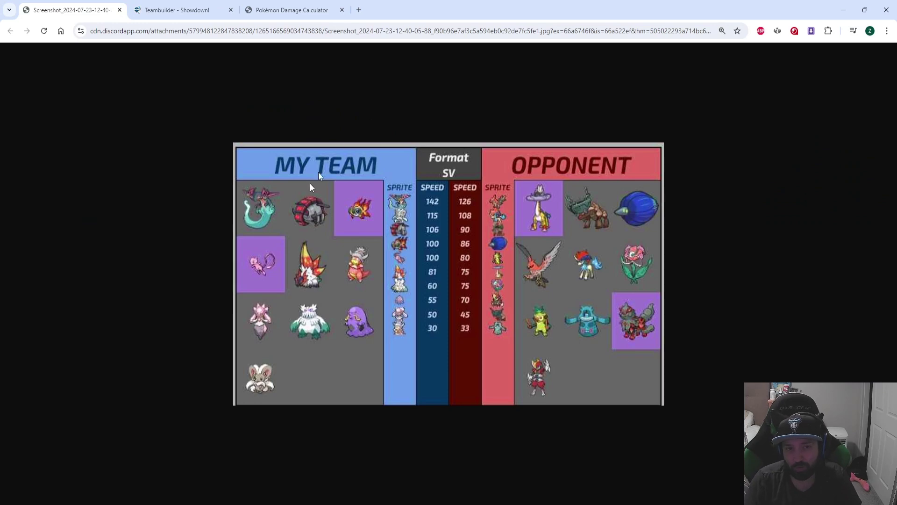
{"action": "left_click", "coordinate": [178, 9]}
{"action": "left_click", "coordinate": [143, 85]}
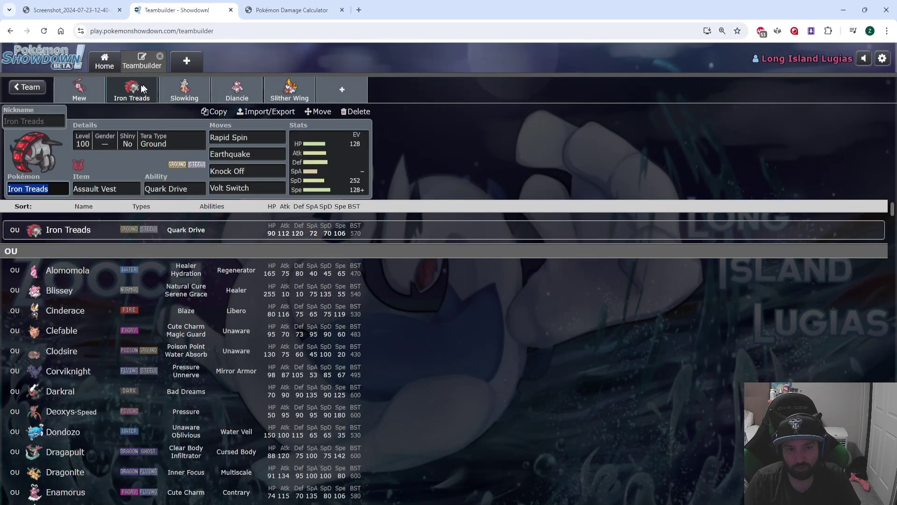
{"action": "left_click", "coordinate": [79, 89]}
{"action": "left_click", "coordinate": [290, 89]}
{"action": "left_click", "coordinate": [79, 89]}
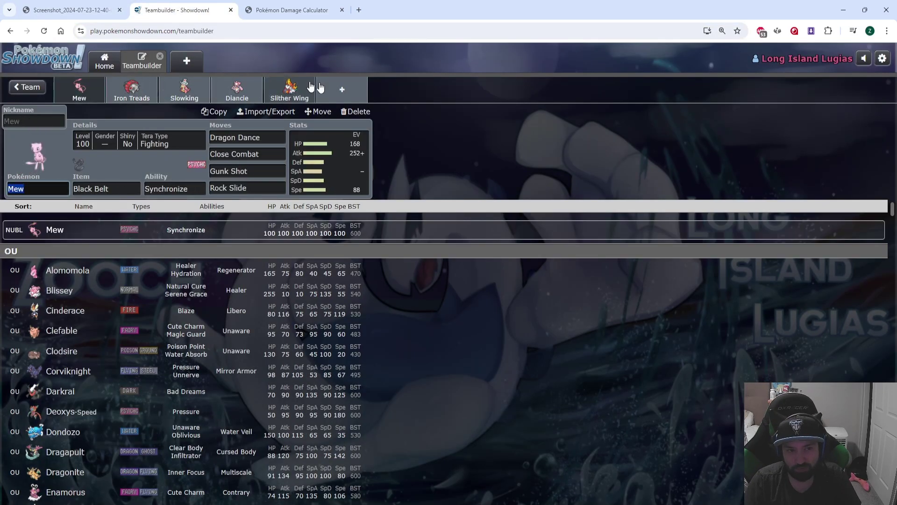
{"action": "left_click", "coordinate": [320, 88]}
{"action": "left_click", "coordinate": [70, 10]}
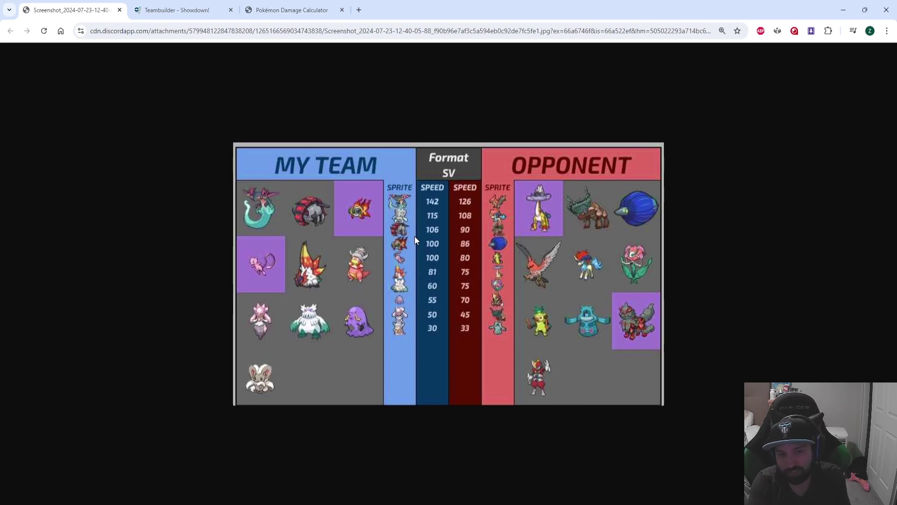
{"action": "left_click", "coordinate": [180, 8]}
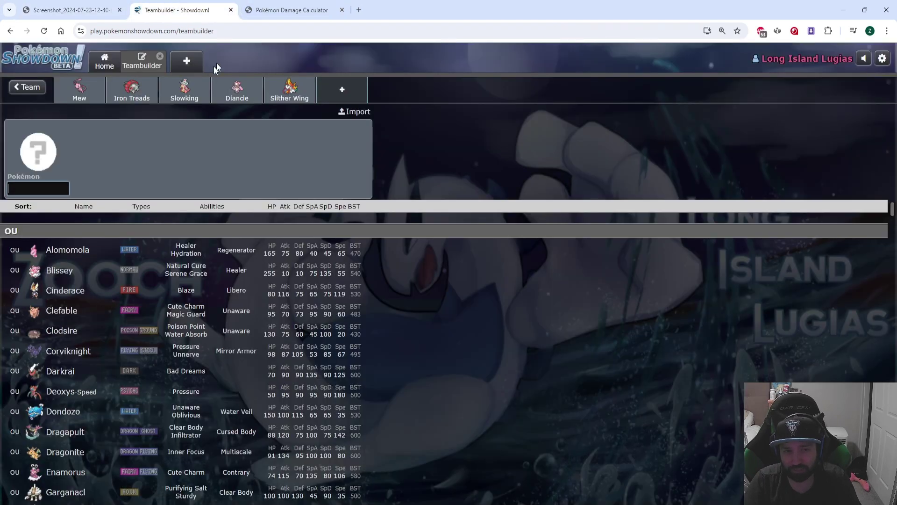
Review the Mew, Slowking and Iron Treads sets alongside the rosters in the matchup chart
{"action": "left_click", "coordinate": [191, 83]}
{"action": "left_click", "coordinate": [85, 96]}
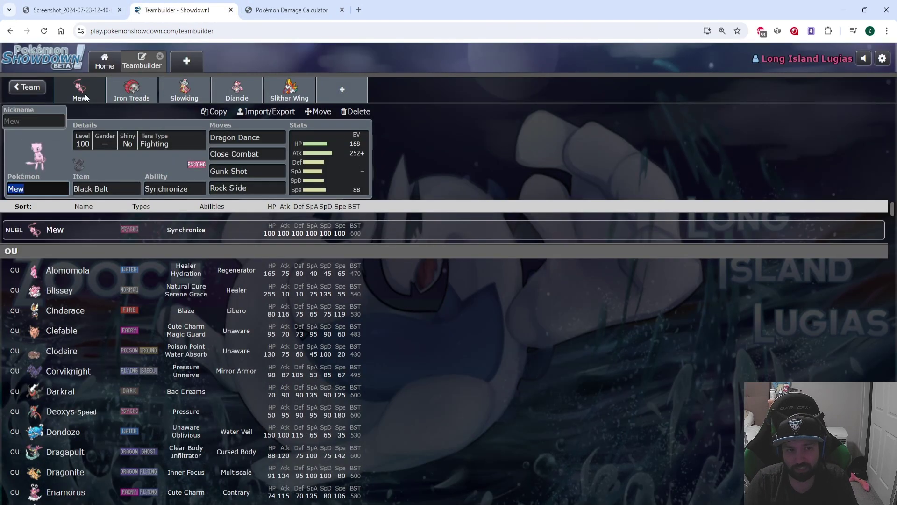
{"action": "left_click", "coordinate": [181, 96]}
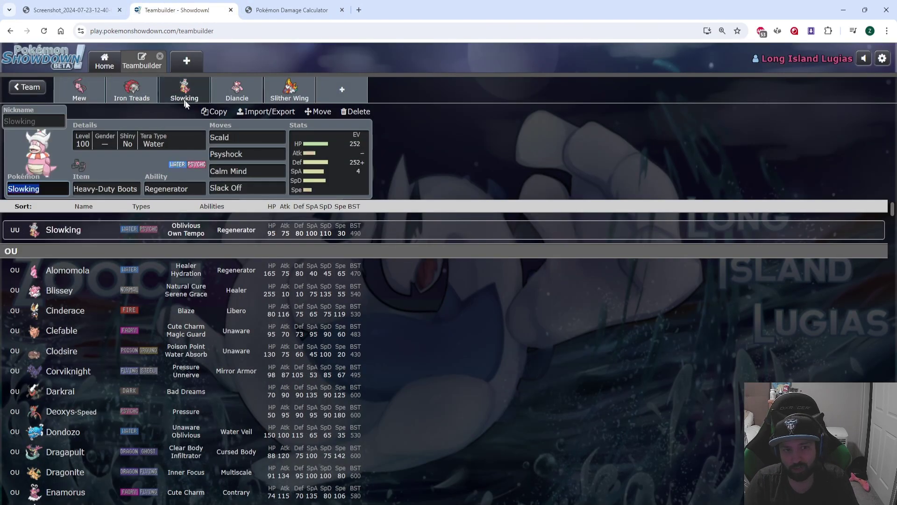
{"action": "left_click", "coordinate": [279, 97]}
{"action": "left_click", "coordinate": [82, 5]}
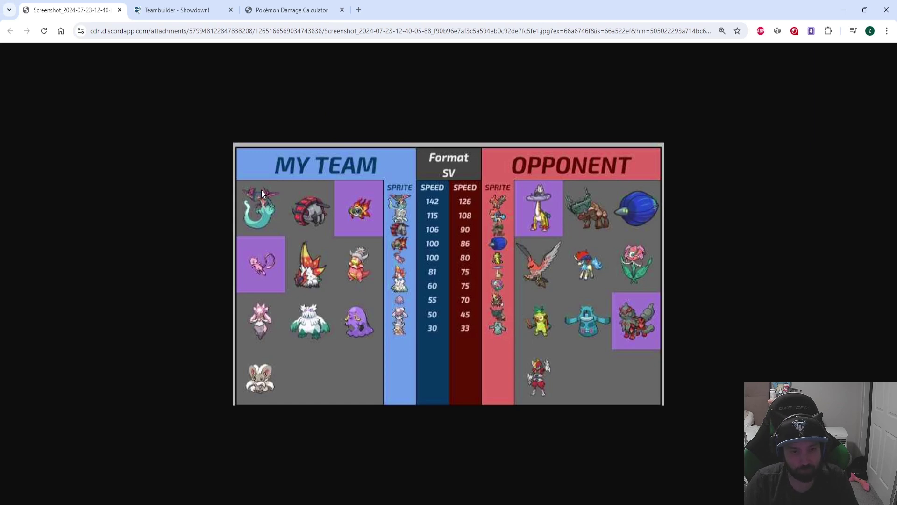
{"action": "left_click", "coordinate": [189, 9]}
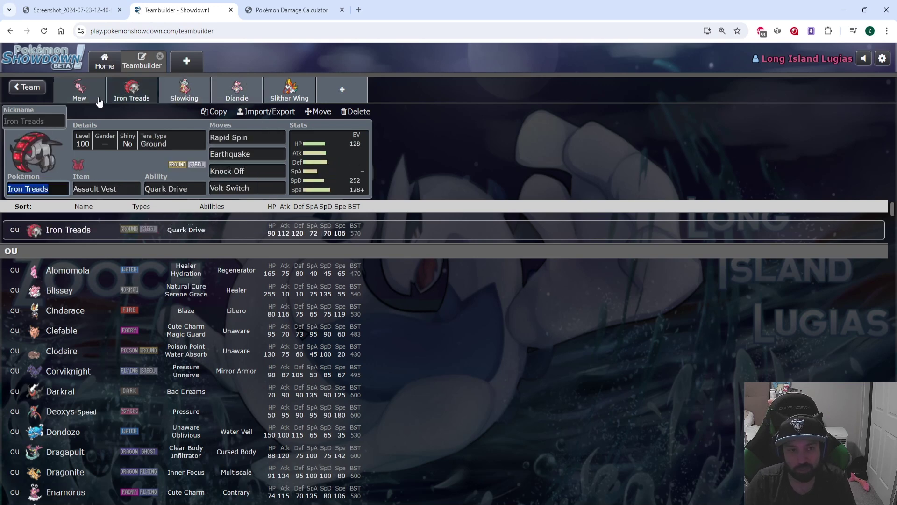
{"action": "left_click", "coordinate": [310, 96]}
{"action": "left_click", "coordinate": [337, 88]}
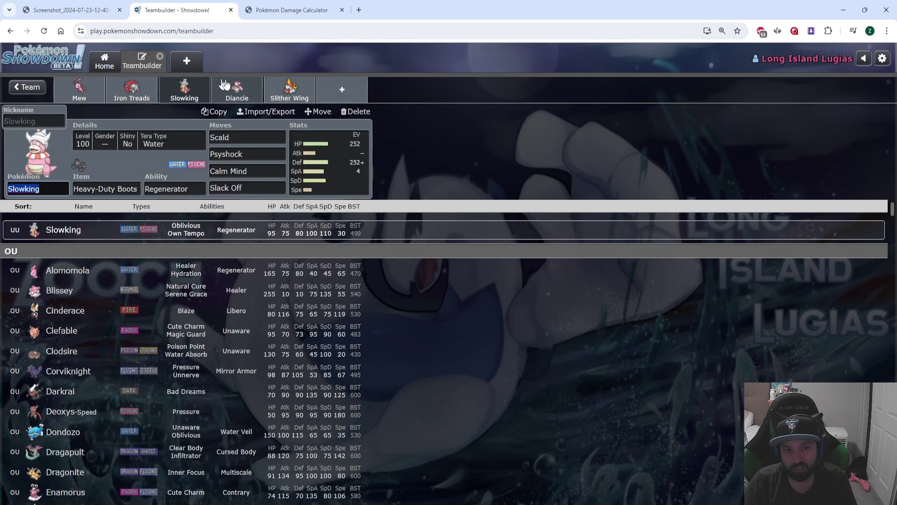
{"action": "left_click", "coordinate": [102, 86]}
{"action": "left_click", "coordinate": [206, 87]}
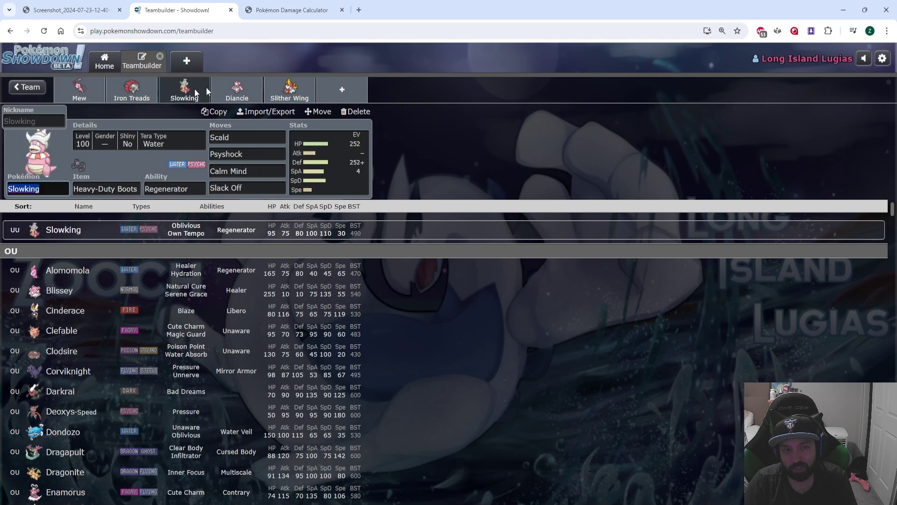
Check the opponent's speed tiers in the matchup chart against the Slither Wing, Diancie, Mew and Slowking sets
{"action": "left_click", "coordinate": [289, 89]}
{"action": "left_click", "coordinate": [112, 12]}
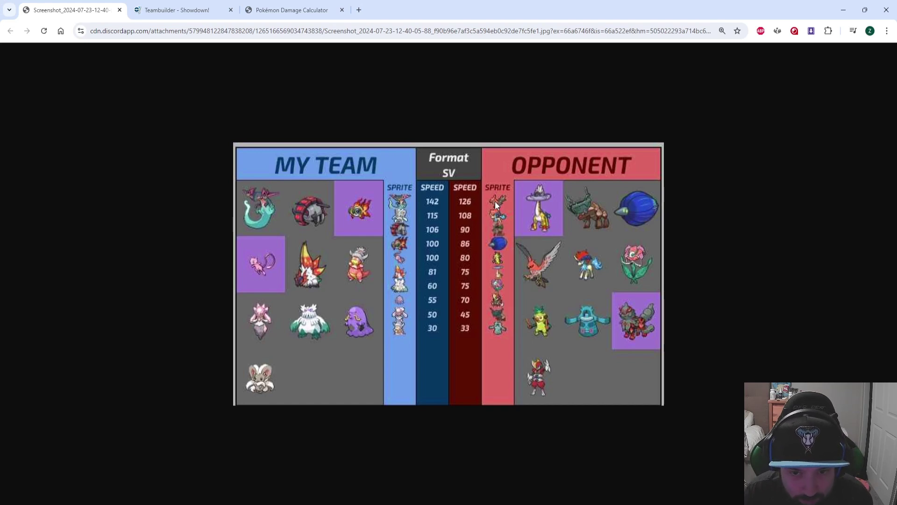
{"action": "left_click", "coordinate": [177, 9]}
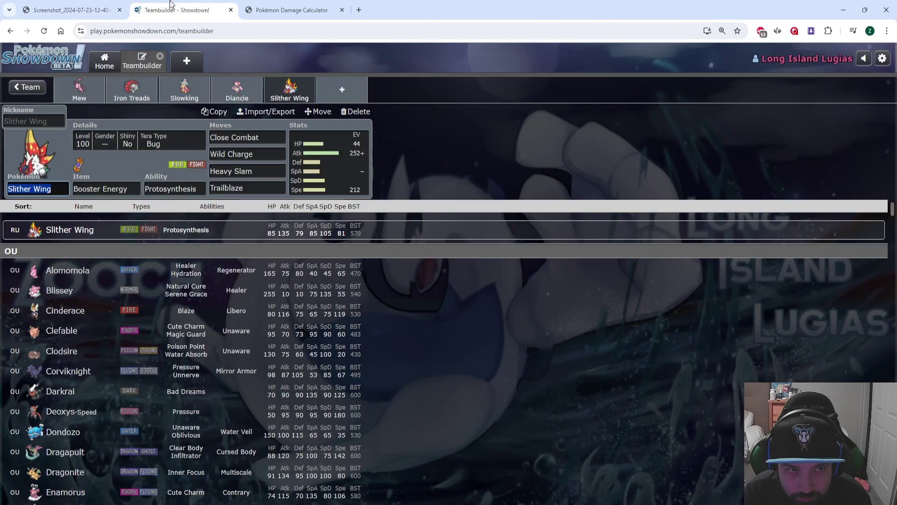
{"action": "left_click", "coordinate": [245, 75]}
{"action": "left_click", "coordinate": [288, 89]}
{"action": "left_click", "coordinate": [237, 88]}
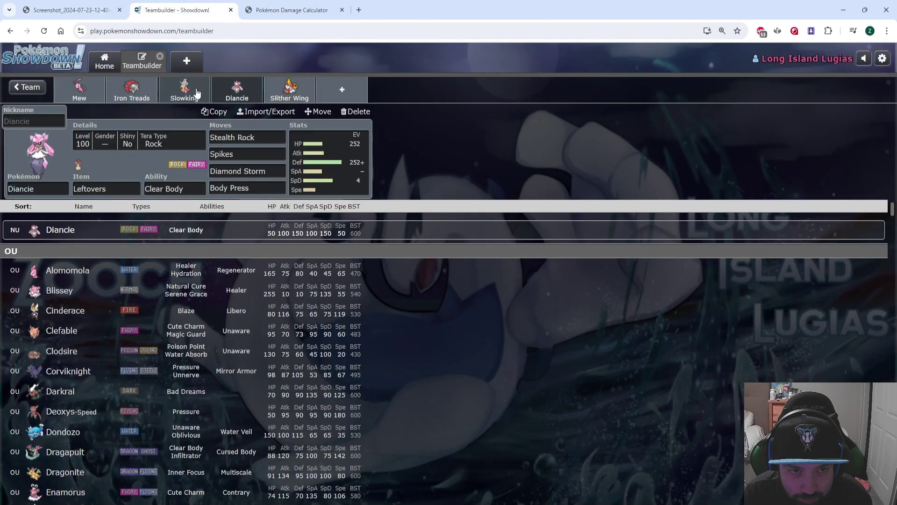
{"action": "left_click", "coordinate": [112, 94]}
{"action": "left_click", "coordinate": [79, 89]}
{"action": "left_click", "coordinate": [185, 89]}
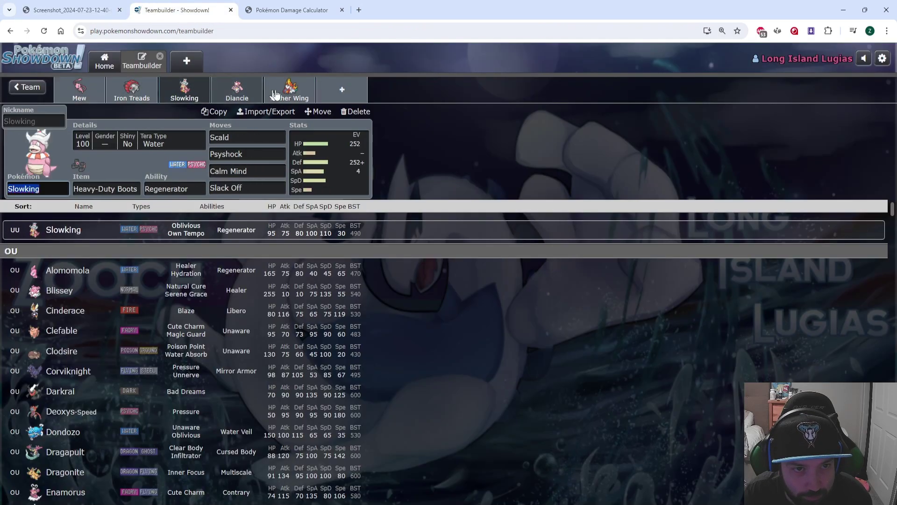
Add Dragapult as the sixth team member and display its ability options
{"action": "left_click", "coordinate": [342, 90]}
{"action": "type", "text": "draga"}
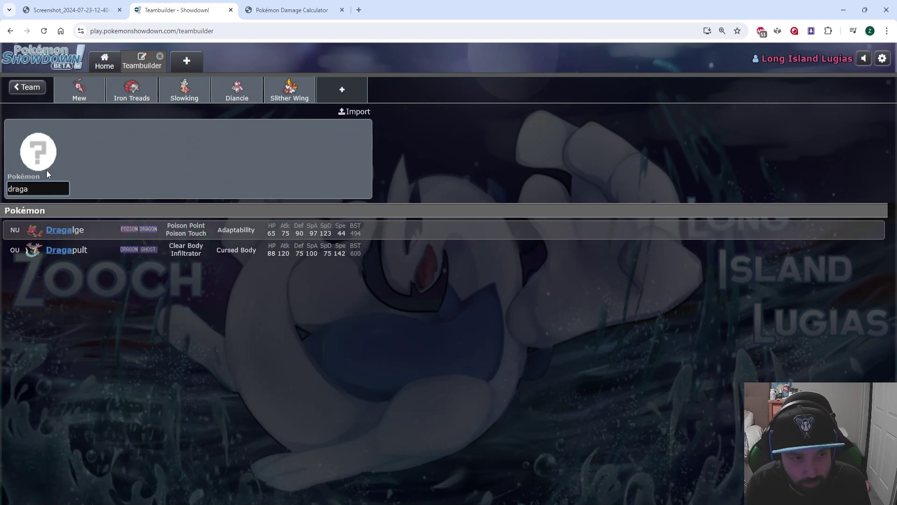
{"action": "left_click", "coordinate": [61, 250]}
{"action": "left_click", "coordinate": [164, 184]}
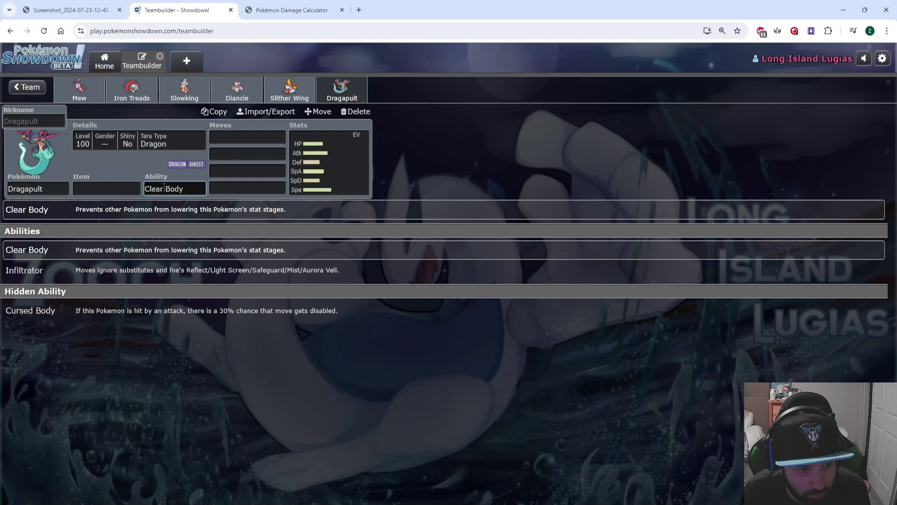
Consult the matchup chart and review the Slowking set before returning to Dragapult
{"action": "left_click", "coordinate": [84, 7]}
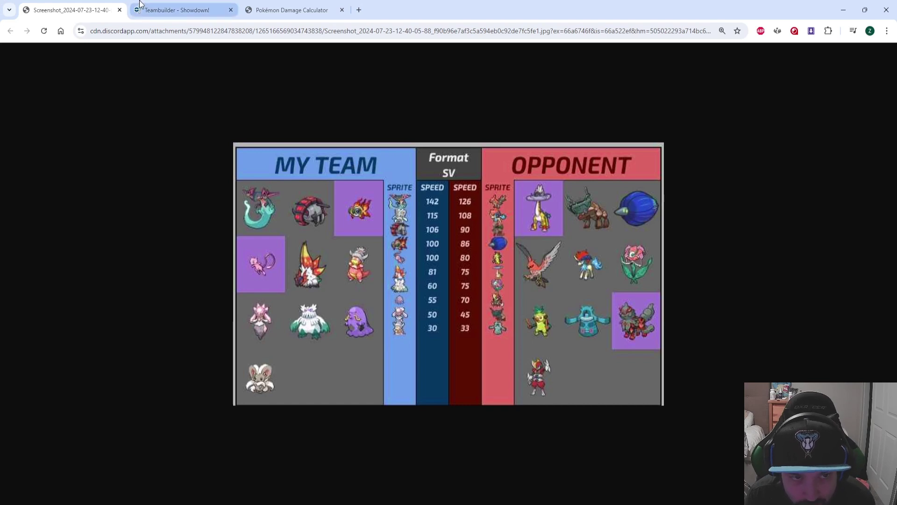
{"action": "left_click", "coordinate": [173, 9]}
{"action": "left_click", "coordinate": [184, 89]}
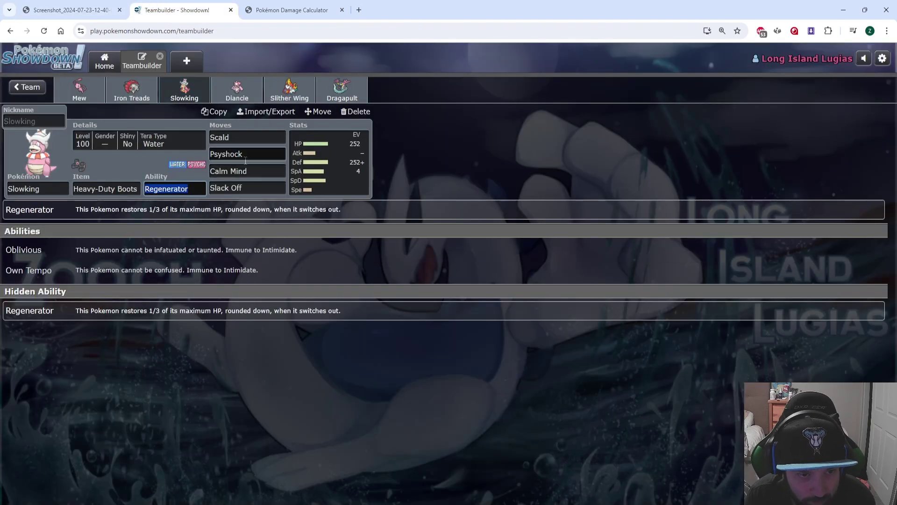
{"action": "left_click", "coordinate": [153, 87]}
{"action": "left_click", "coordinate": [183, 90]}
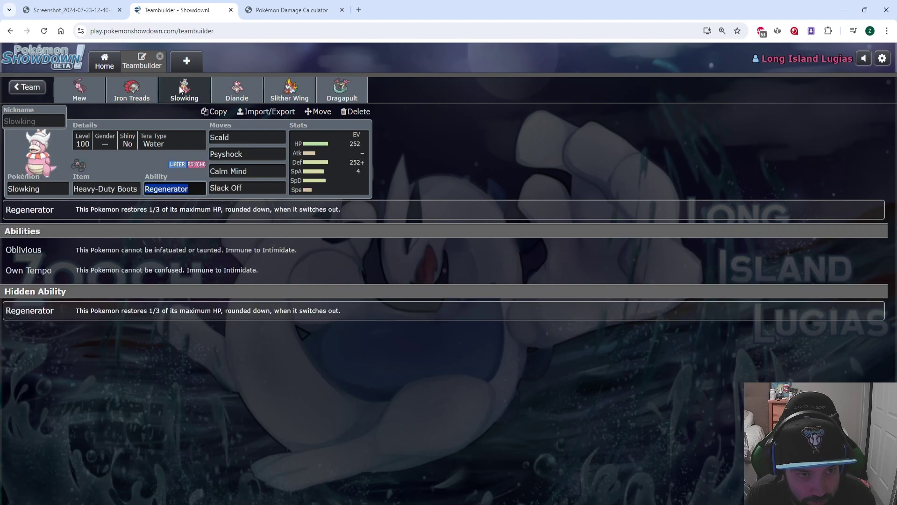
{"action": "left_click", "coordinate": [216, 90]}
{"action": "left_click", "coordinate": [189, 89]}
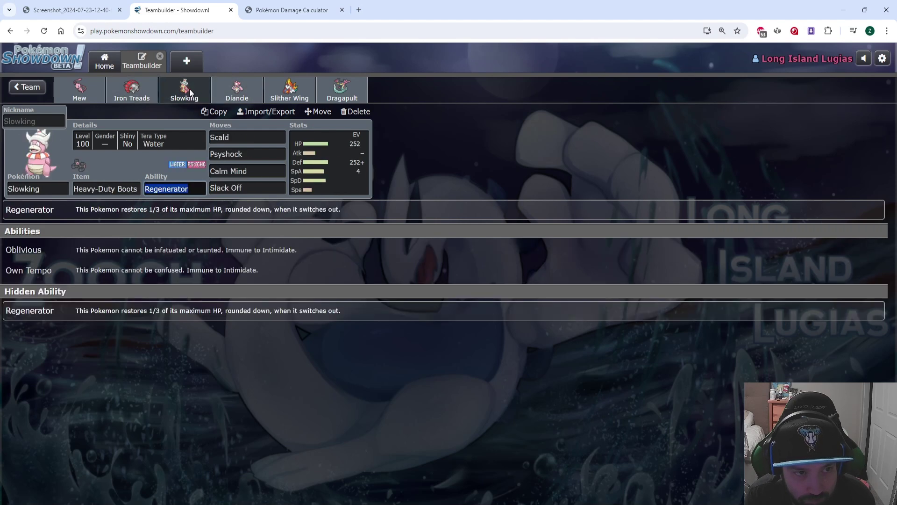
{"action": "left_click", "coordinate": [349, 85]}
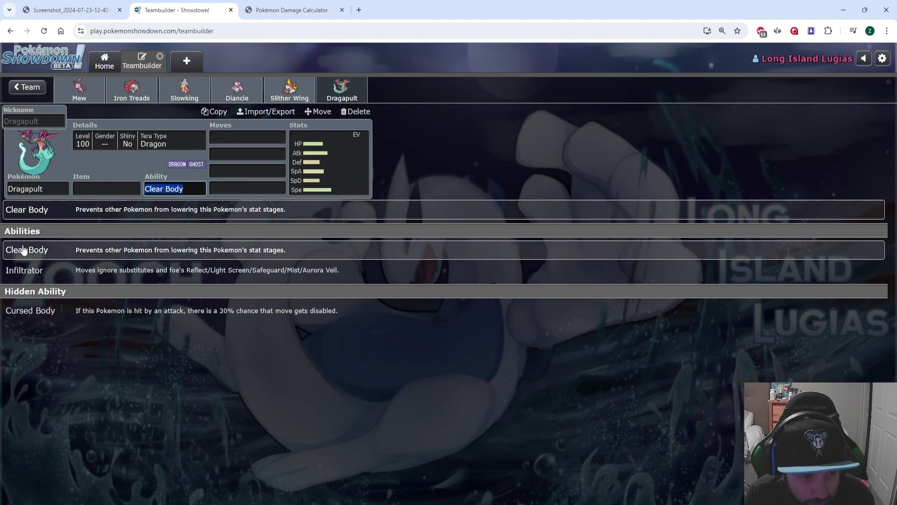
Compare the opponent's roster in the matchup chart with the unfinished Dragapult entry
{"action": "left_click", "coordinate": [70, 10]}
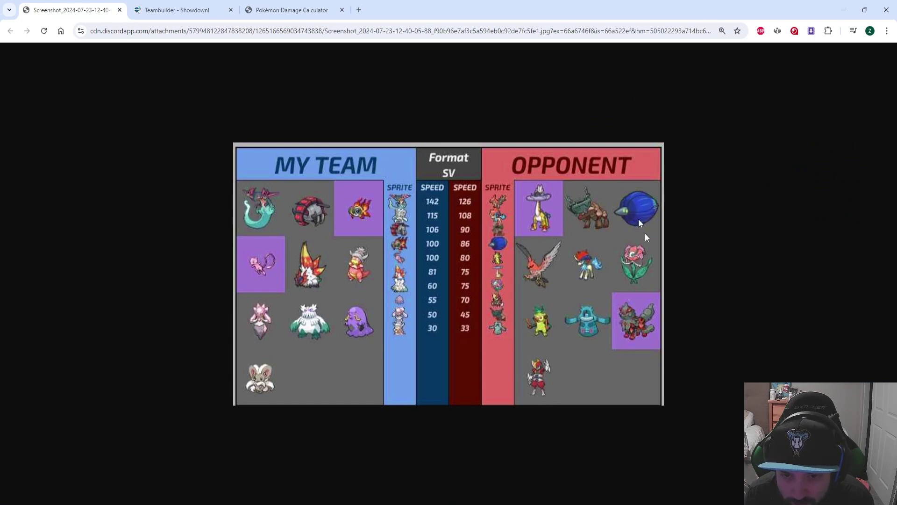
{"action": "left_click", "coordinate": [178, 9]}
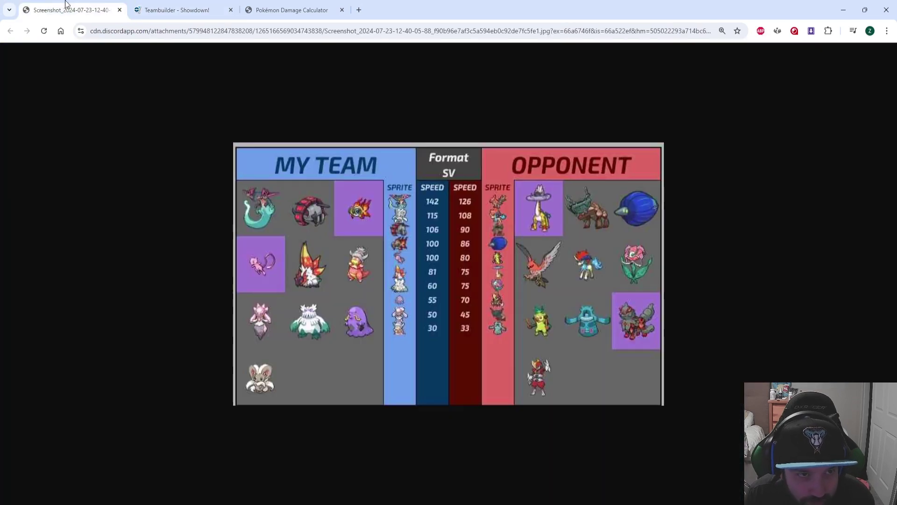
{"action": "left_click", "coordinate": [68, 10]}
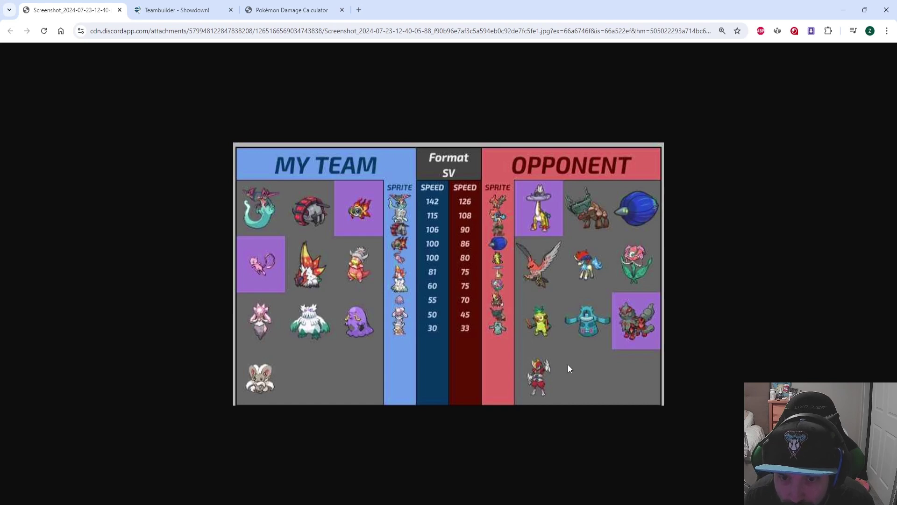
{"action": "left_click", "coordinate": [209, 7]}
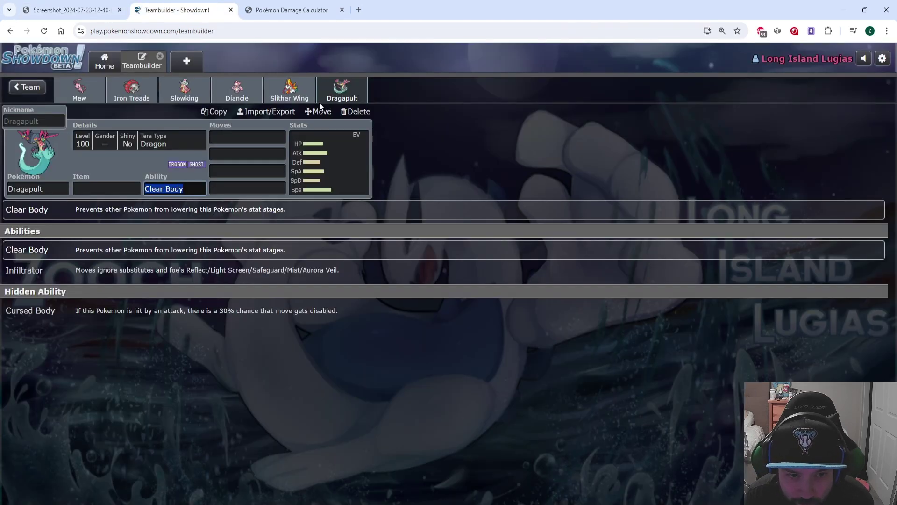
{"action": "left_click", "coordinate": [71, 10]}
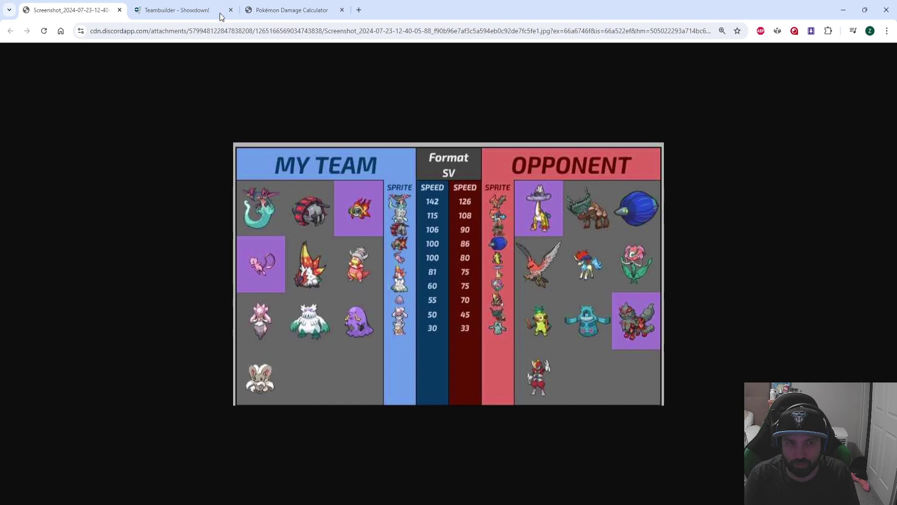
{"action": "left_click", "coordinate": [198, 10]}
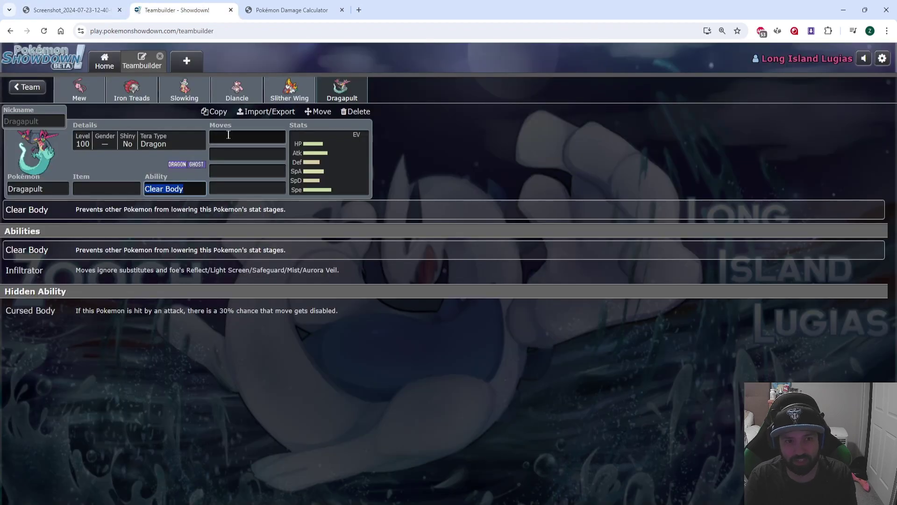
Create a new team in the Tera Preview Draft format and open its first empty Pokémon slot
{"action": "left_click", "coordinate": [32, 91]}
{"action": "left_click", "coordinate": [34, 97]}
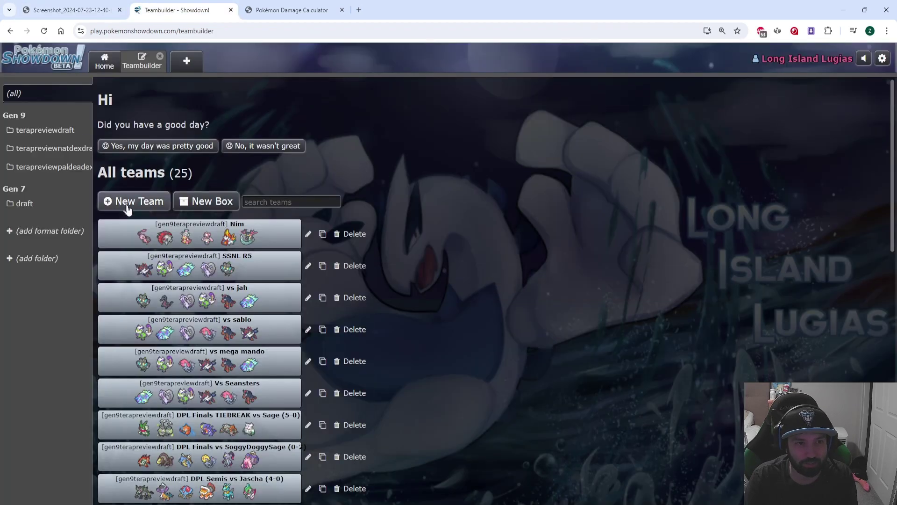
{"action": "left_click", "coordinate": [124, 200]}
{"action": "double_click", "coordinate": [78, 87]}
{"action": "triple_click", "coordinate": [68, 88]}
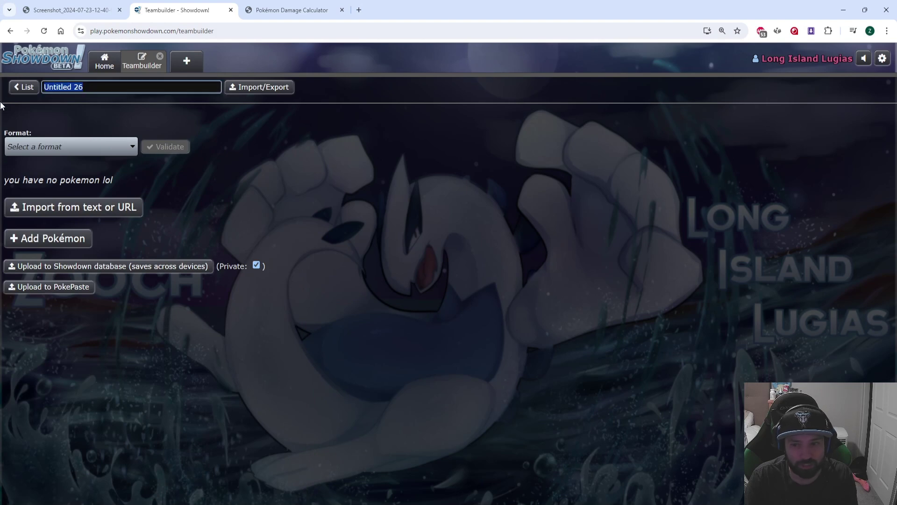
{"action": "left_click", "coordinate": [70, 147]}
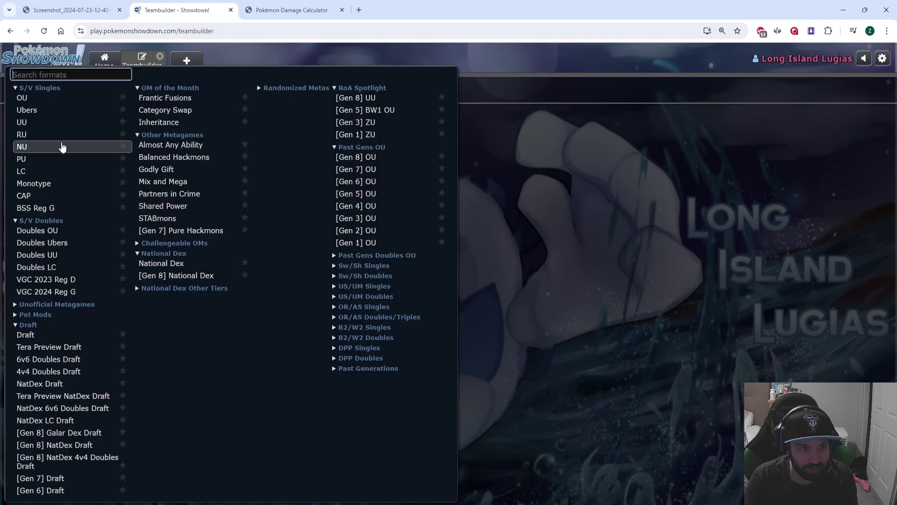
{"action": "left_click", "coordinate": [52, 347]}
{"action": "left_click", "coordinate": [49, 237]}
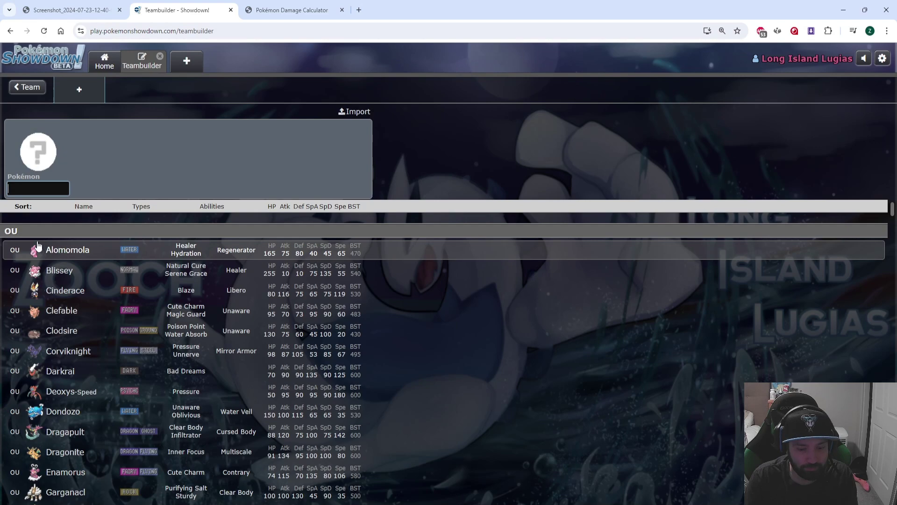
Add Florges to the new team and look through its full list of learnable moves
{"action": "type", "text": "florg"}
{"action": "left_click", "coordinate": [61, 250]}
{"action": "key", "text": "Tab"}
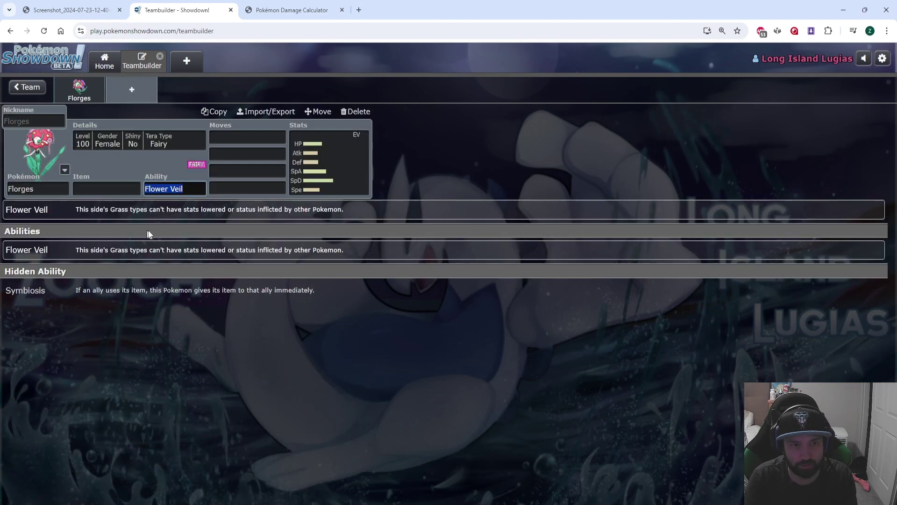
{"action": "key", "text": "Tab"}
{"action": "key", "text": "Tab"}
{"action": "key", "text": "Tab"}
{"action": "scroll", "coordinate": [162, 331], "scroll_direction": "down", "scroll_amount": 3}
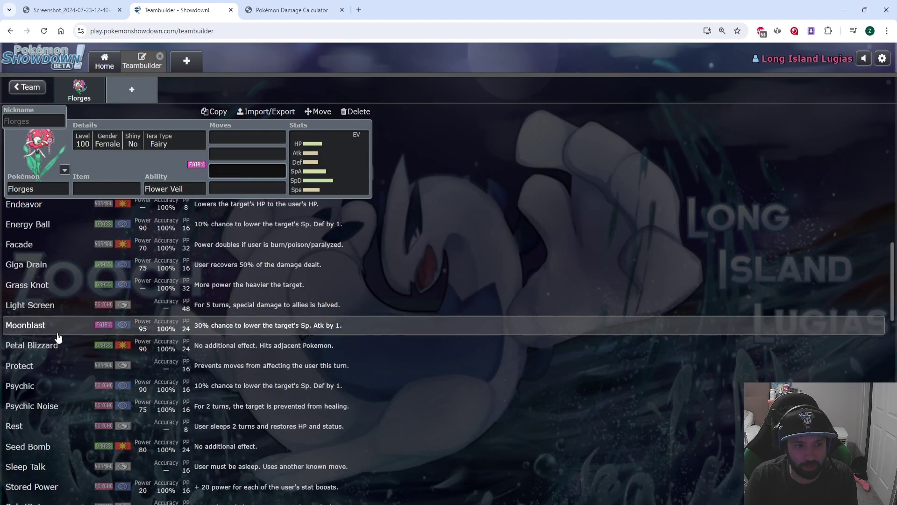
{"action": "scroll", "coordinate": [41, 315], "scroll_direction": "down", "scroll_amount": 1}
{"action": "scroll", "coordinate": [41, 346], "scroll_direction": "down", "scroll_amount": 6}
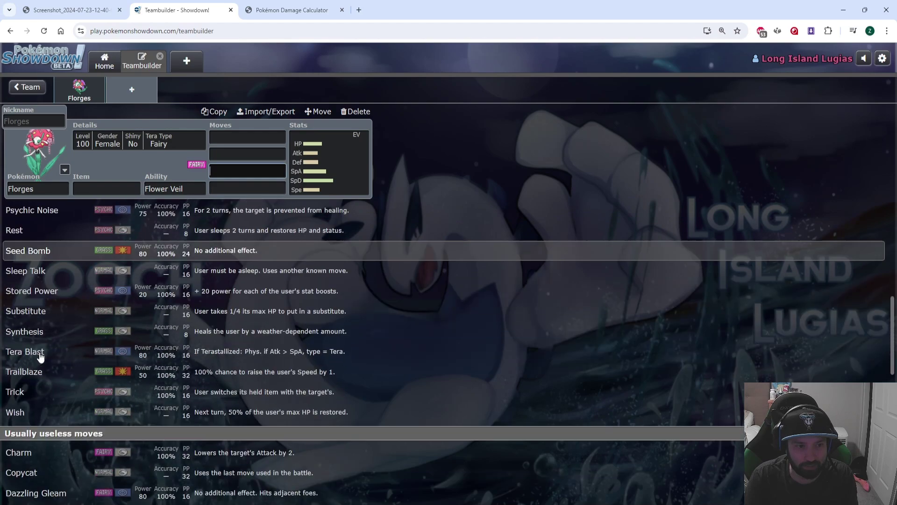
{"action": "scroll", "coordinate": [42, 357], "scroll_direction": "up", "scroll_amount": 6}
{"action": "scroll", "coordinate": [46, 360], "scroll_direction": "down", "scroll_amount": 8}
{"action": "scroll", "coordinate": [48, 363], "scroll_direction": "down", "scroll_amount": 8}
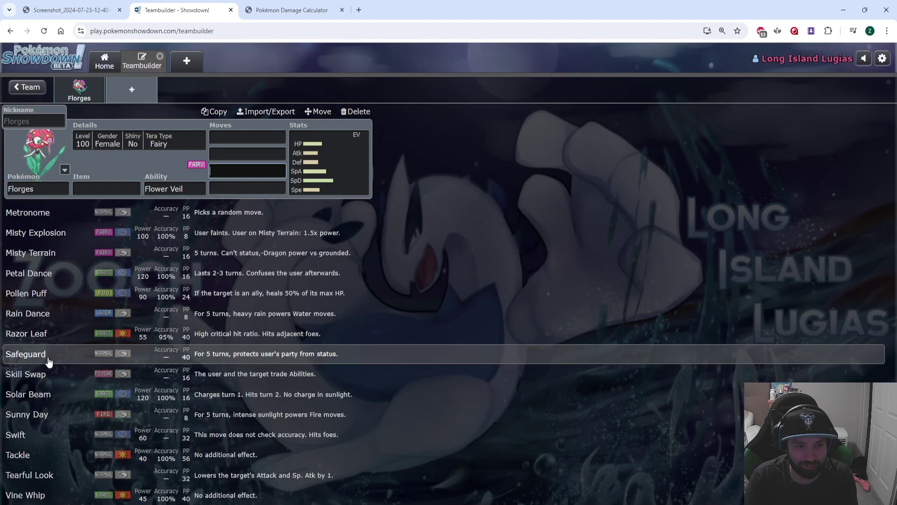
{"action": "scroll", "coordinate": [48, 363], "scroll_direction": "up", "scroll_amount": 5}
Delete the scratch team containing only Florges and reopen the Nim team
{"action": "left_click", "coordinate": [27, 87]}
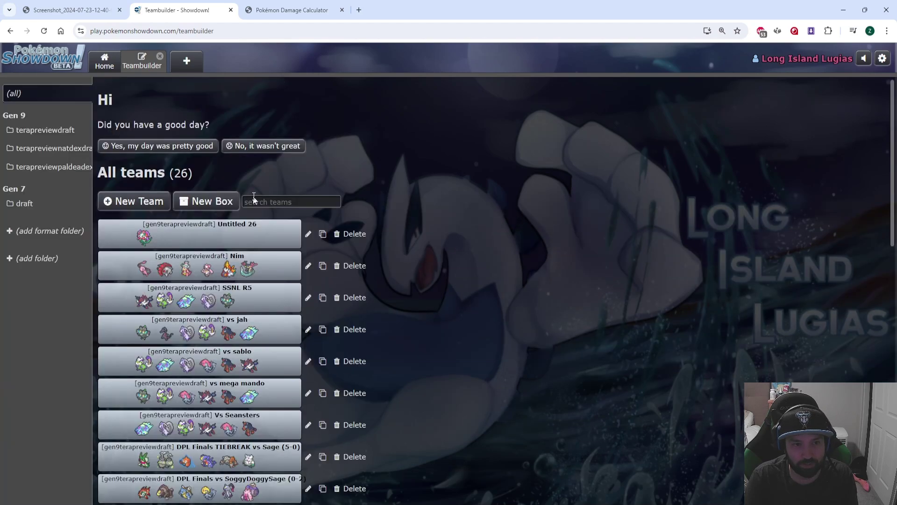
{"action": "left_click", "coordinate": [354, 233]}
{"action": "left_click", "coordinate": [239, 249]}
{"action": "scroll", "coordinate": [301, 321], "scroll_direction": "down", "scroll_amount": 5}
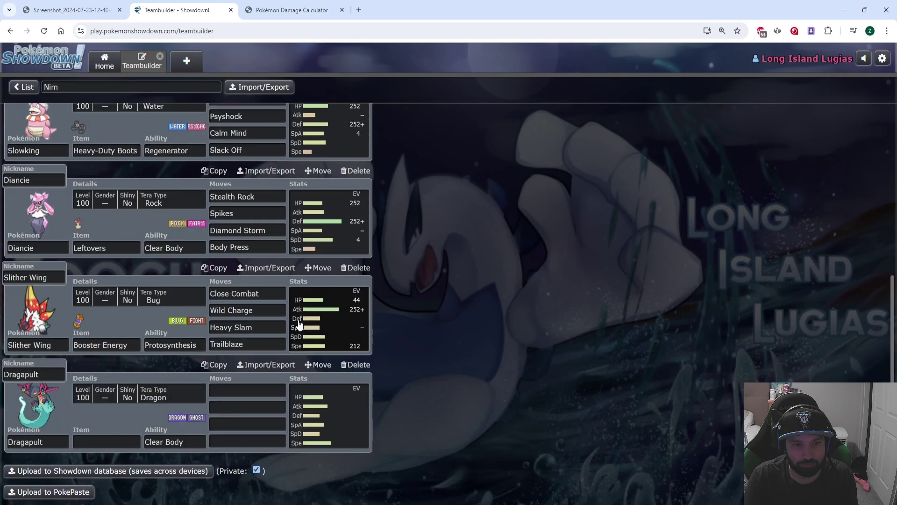
Give Dragapult the moves Reflect, Light Screen and Dragon Darts
{"action": "left_click", "coordinate": [287, 368]}
{"action": "type", "text": "ref"}
{"action": "key", "text": "Return"}
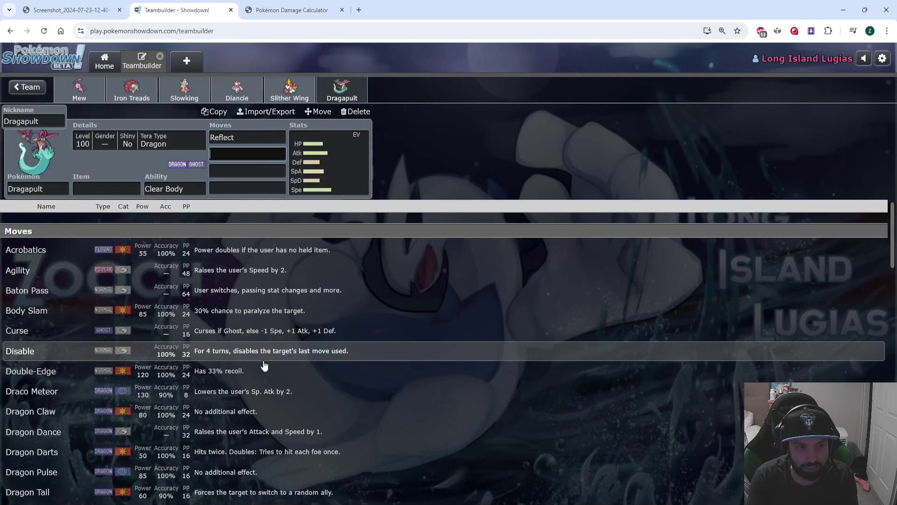
{"action": "type", "text": "light"}
{"action": "key", "text": "Return"}
{"action": "type", "text": "dragon"}
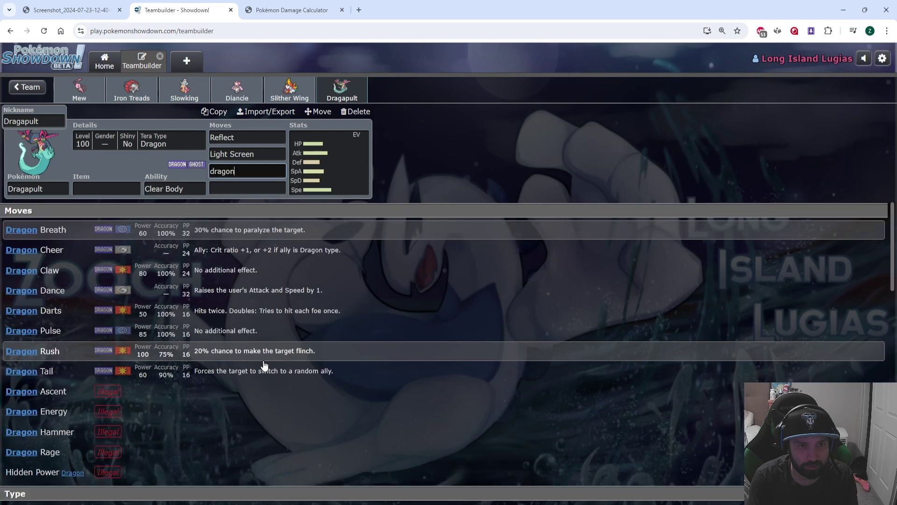
{"action": "left_click", "coordinate": [86, 311]}
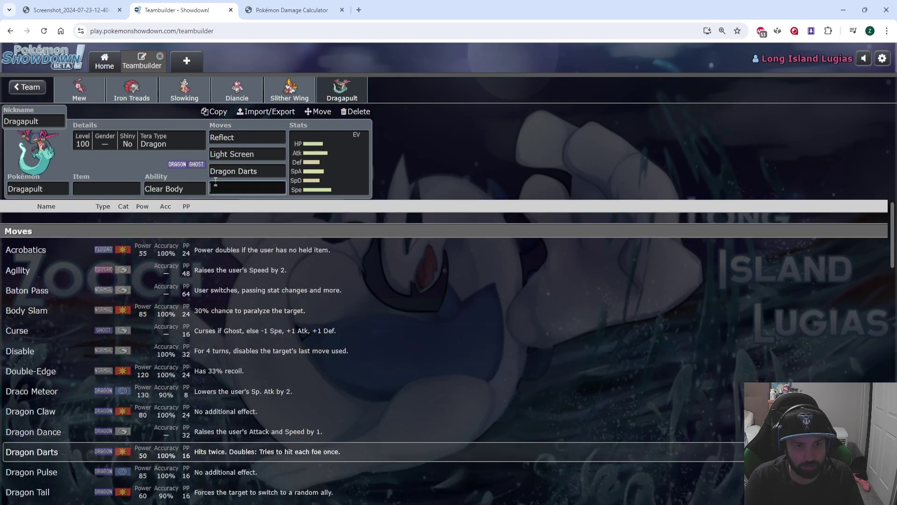
Compare the opponent's roster in the matchup chart with Dragapult's three chosen moves to decide on the fourth
{"action": "key", "text": "ctrl+1"}
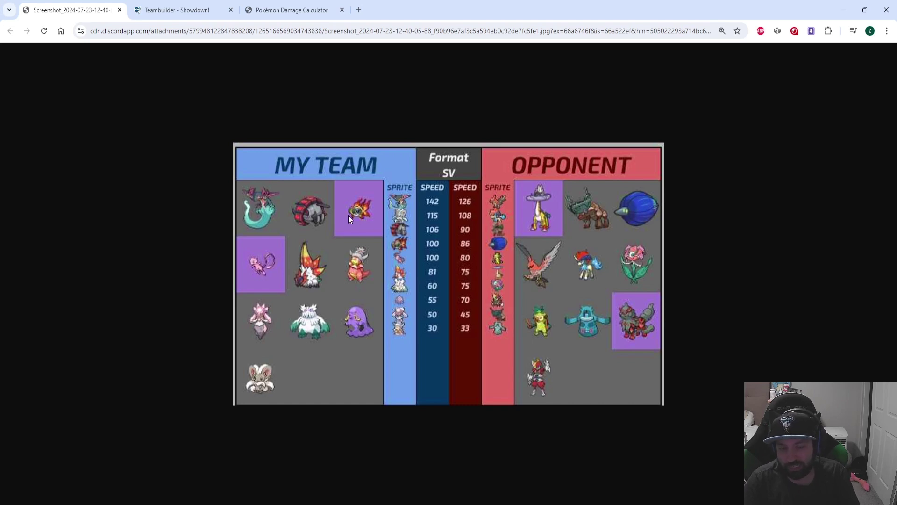
{"action": "left_click", "coordinate": [187, 10]}
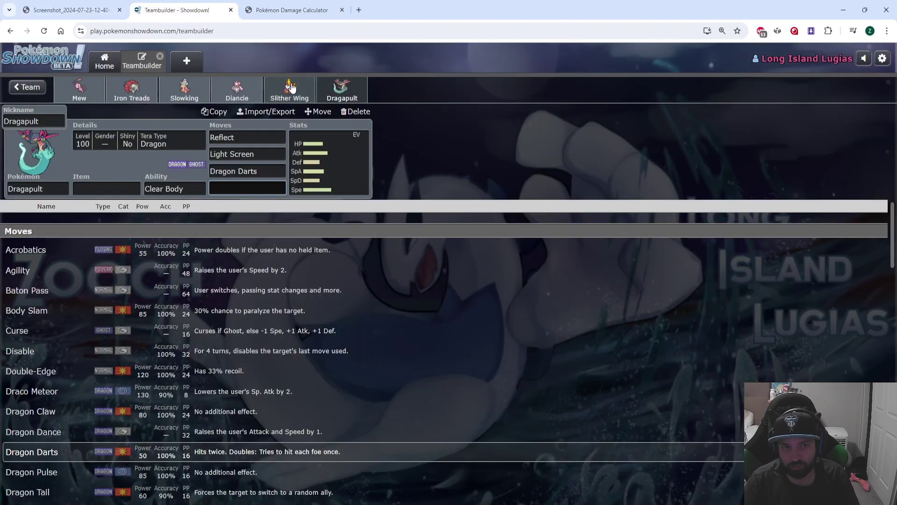
{"action": "left_click", "coordinate": [70, 10]}
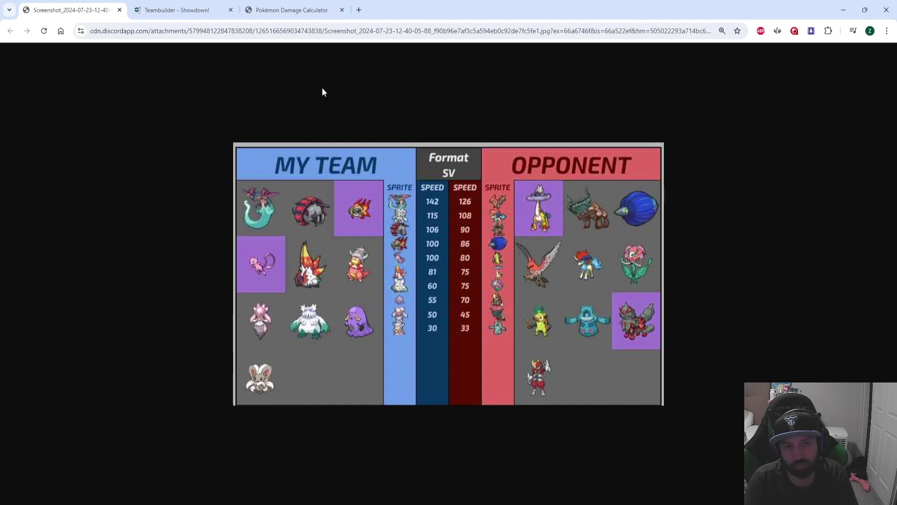
{"action": "left_click", "coordinate": [140, 8]}
{"action": "left_click", "coordinate": [126, 5]}
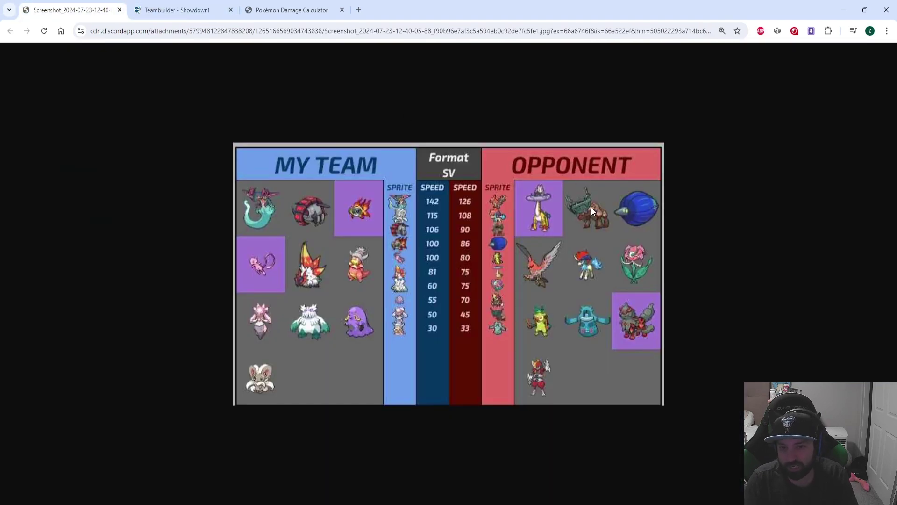
{"action": "left_click", "coordinate": [183, 10]}
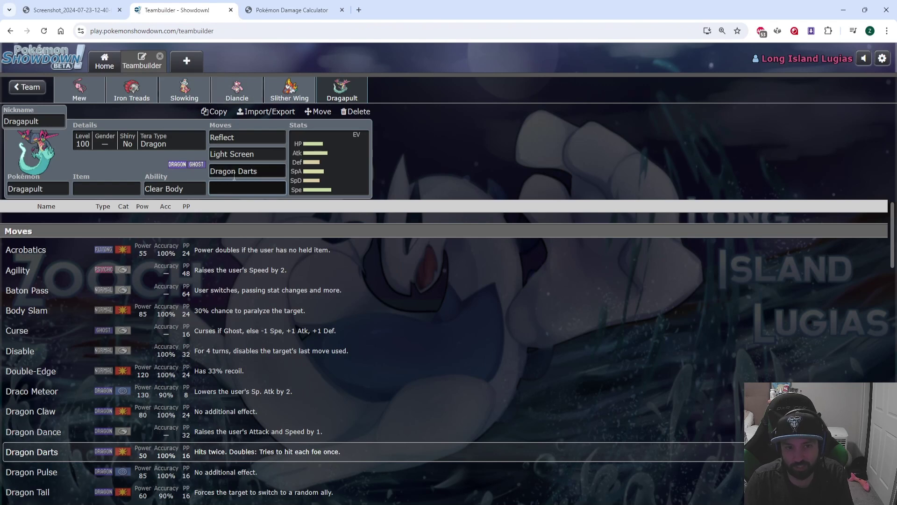
{"action": "left_click", "coordinate": [70, 9]}
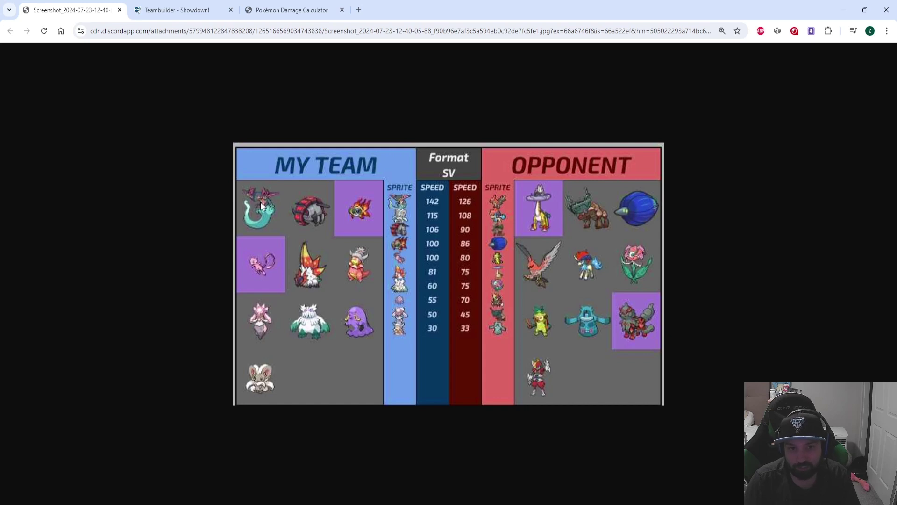
{"action": "left_click", "coordinate": [164, 8]}
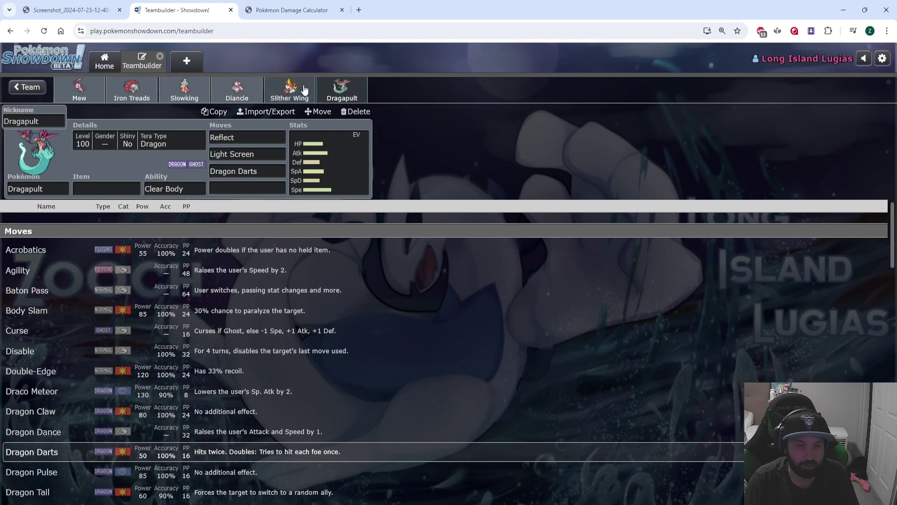
{"action": "left_click", "coordinate": [109, 5]}
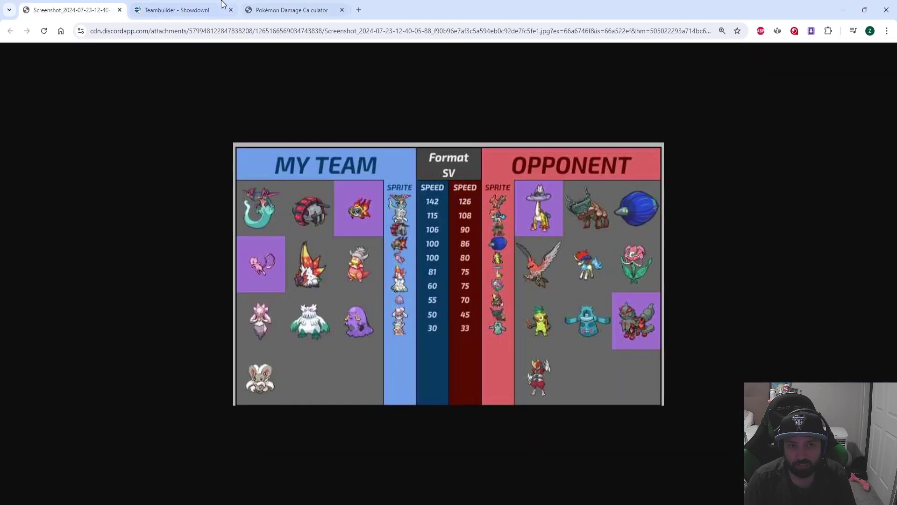
{"action": "left_click", "coordinate": [177, 10]}
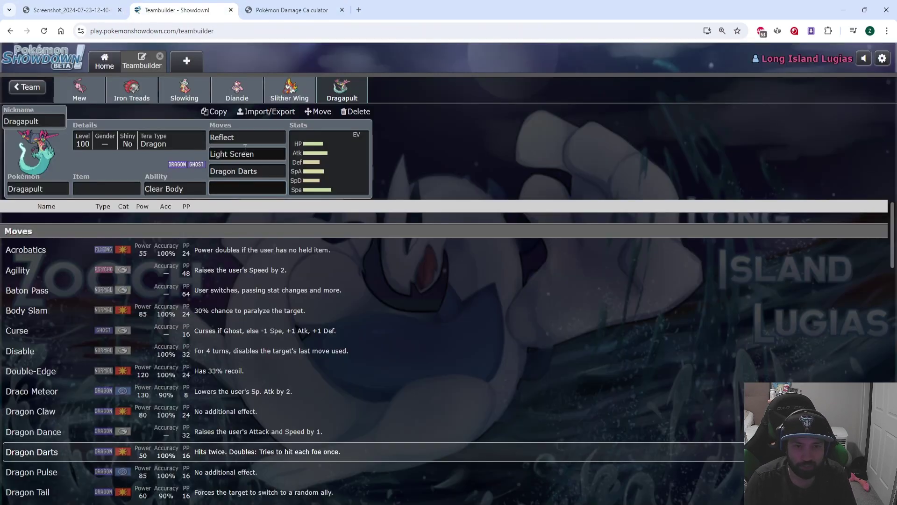
{"action": "key", "text": "ctrl+shift+Tab"}
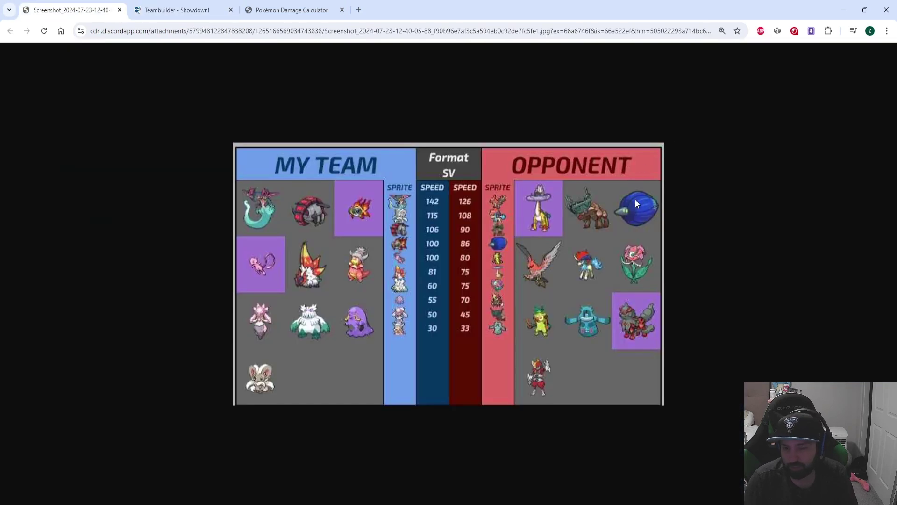
{"action": "left_click", "coordinate": [227, 17]}
{"action": "left_click", "coordinate": [125, 5]}
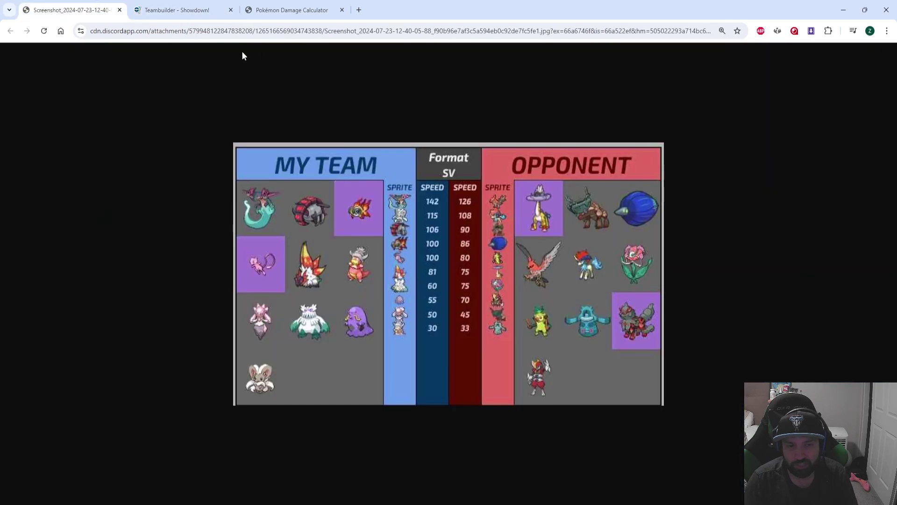
{"action": "left_click", "coordinate": [174, 11]}
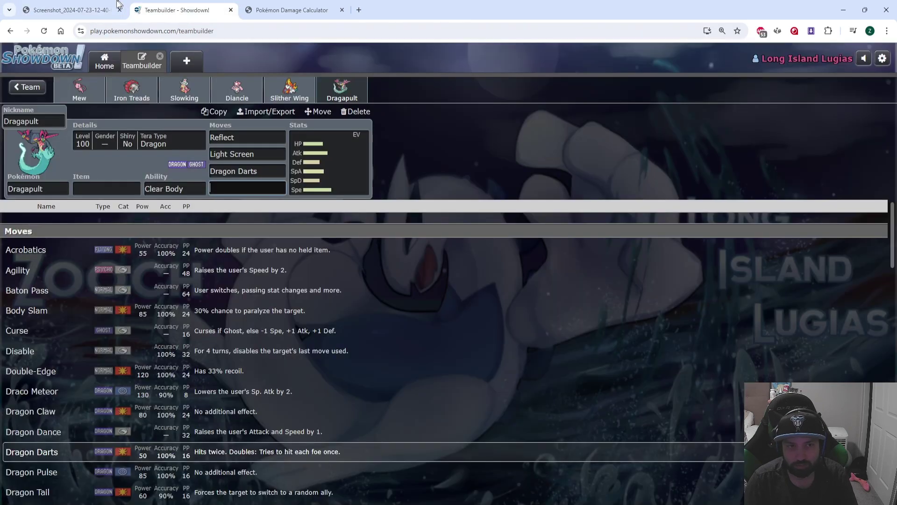
{"action": "left_click", "coordinate": [70, 10]}
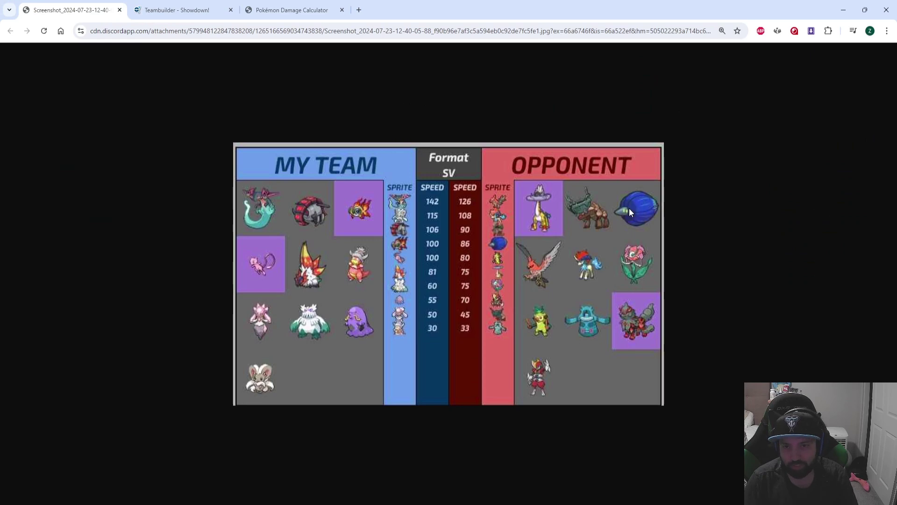
Set U-turn as Dragapult's fourth move and recheck the matchup chart
{"action": "left_click", "coordinate": [207, 10]}
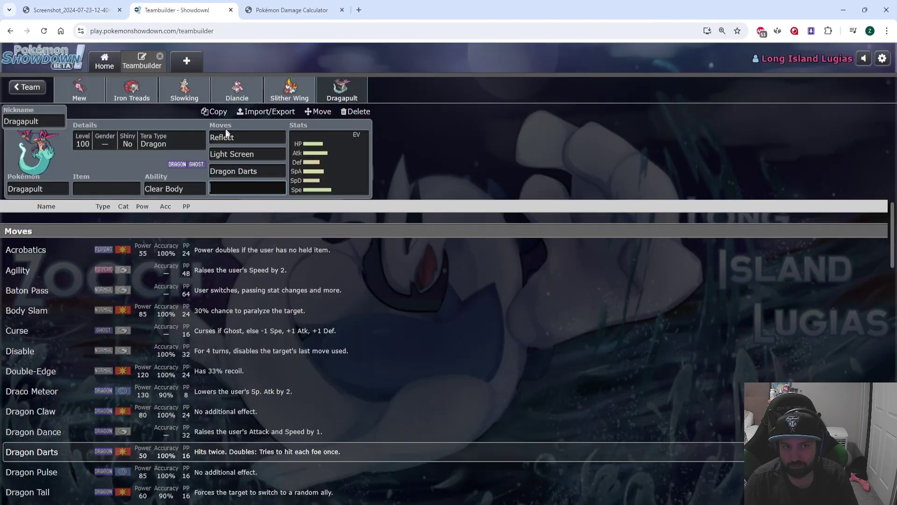
{"action": "type", "text": "u"}
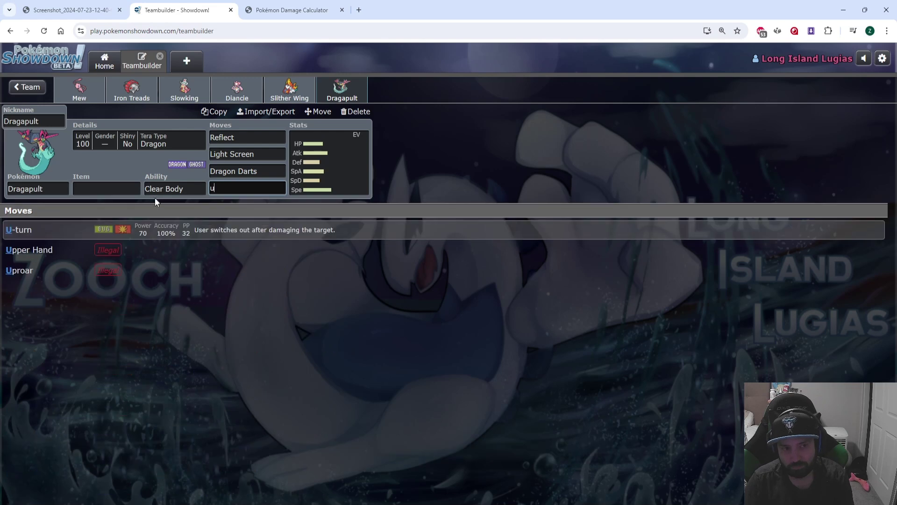
{"action": "left_click", "coordinate": [44, 233]}
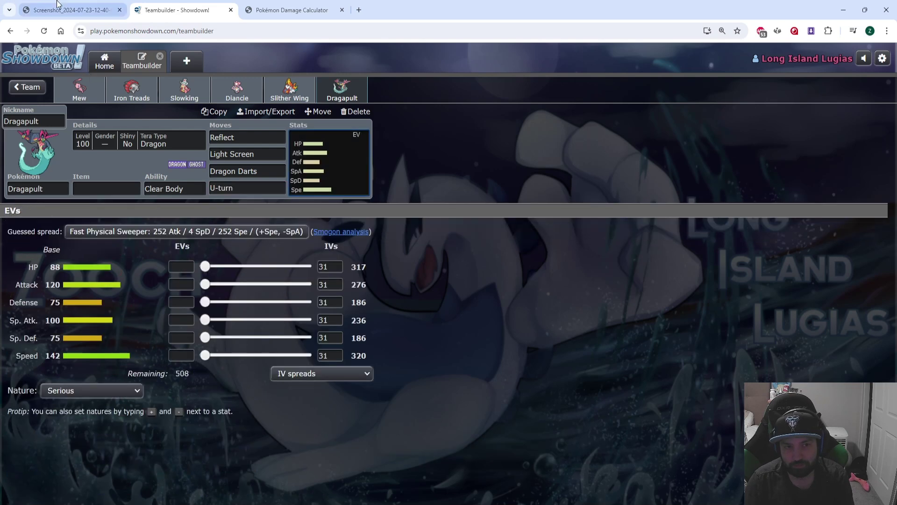
{"action": "left_click", "coordinate": [70, 10]}
{"action": "left_click", "coordinate": [205, 3]}
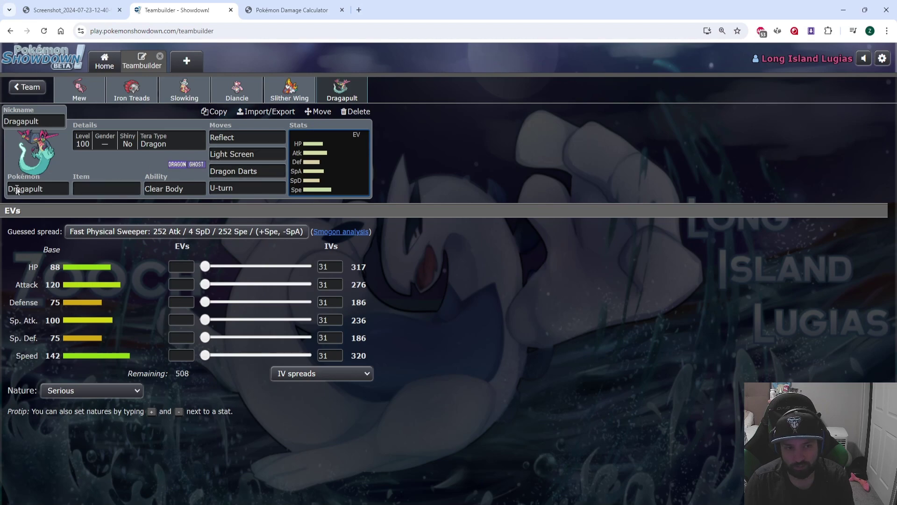
{"action": "left_click", "coordinate": [241, 190]}
Set Dragapult's item to Light Clay and its ability to Infiltrator
{"action": "left_click", "coordinate": [109, 187]}
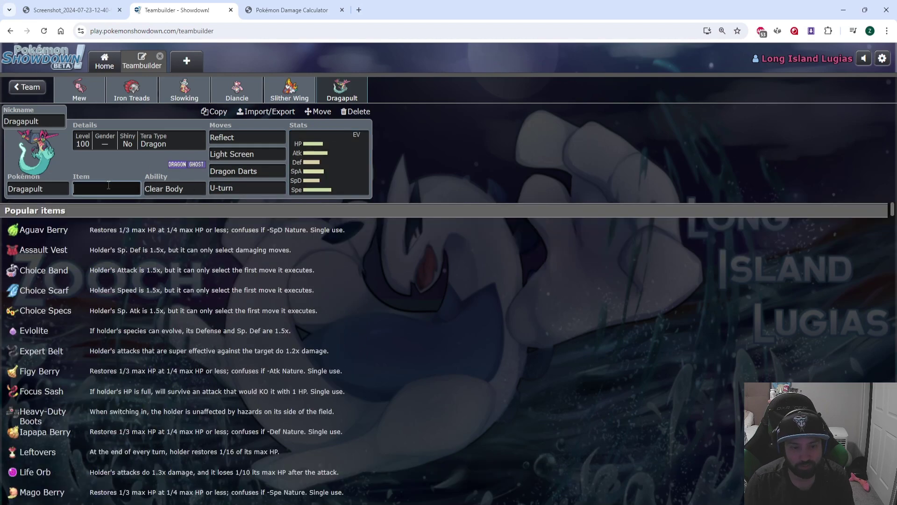
{"action": "type", "text": "light"}
{"action": "key", "text": "Return"}
{"action": "left_click", "coordinate": [105, 185]}
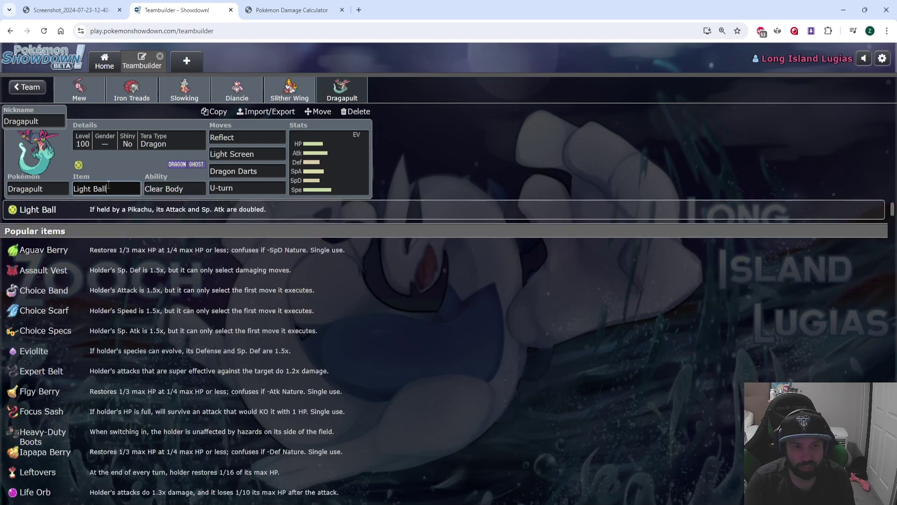
{"action": "key", "text": "BackSpace"}
{"action": "key", "text": "BackSpace"}
{"action": "key", "text": "BackSpace"}
{"action": "key", "text": "BackSpace"}
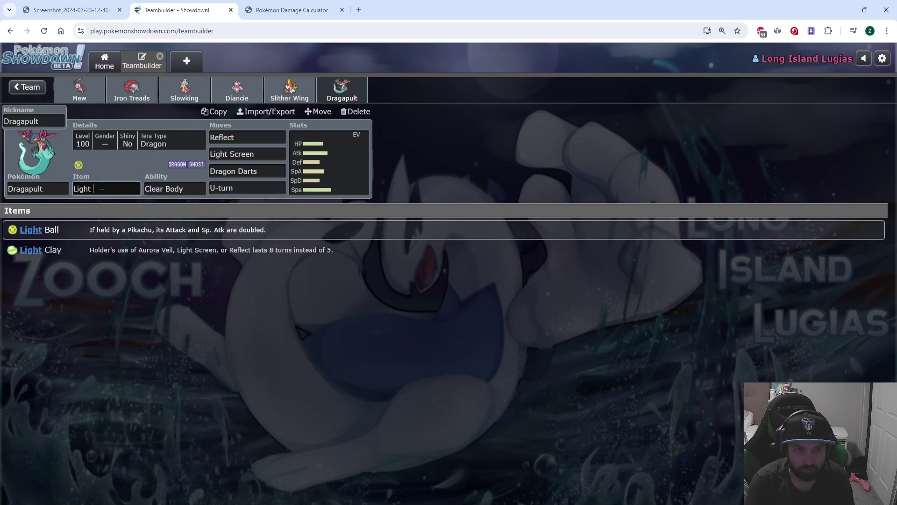
{"action": "type", "text": "clay"}
{"action": "key", "text": "Return"}
{"action": "key", "text": "Down"}
{"action": "key", "text": "Return"}
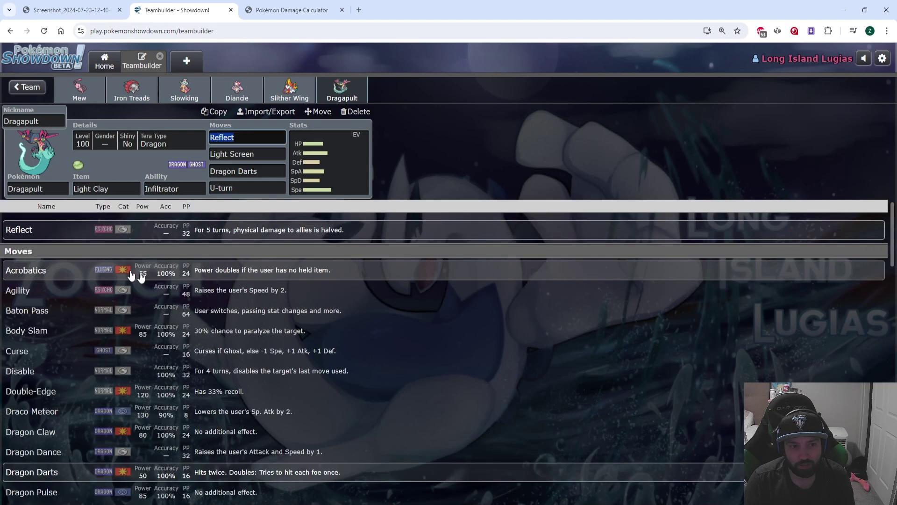
Apply the guessed Fast Physical Sweeper spread to Dragapult and reduce its Speed EVs to 128
{"action": "left_click", "coordinate": [330, 189]}
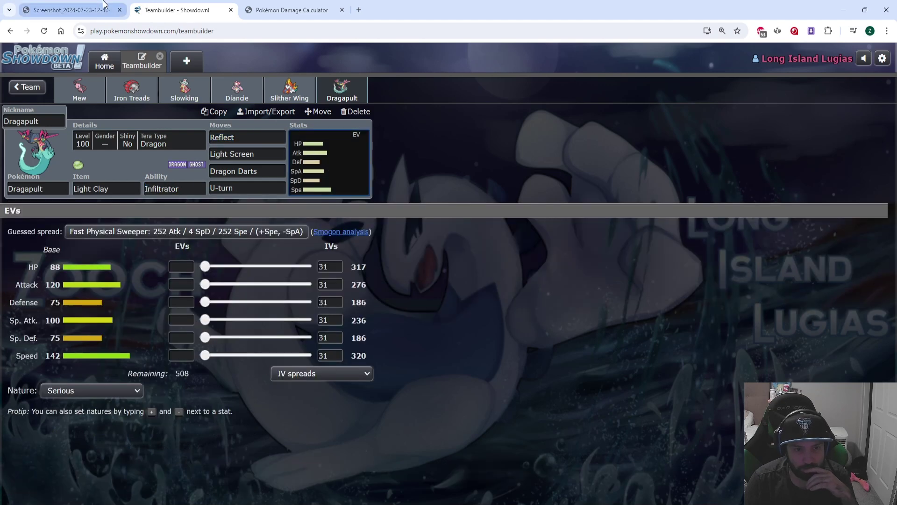
{"action": "left_click", "coordinate": [222, 233]}
{"action": "left_click_drag", "start_coordinate": [310, 362], "coordinate": [257, 365]}
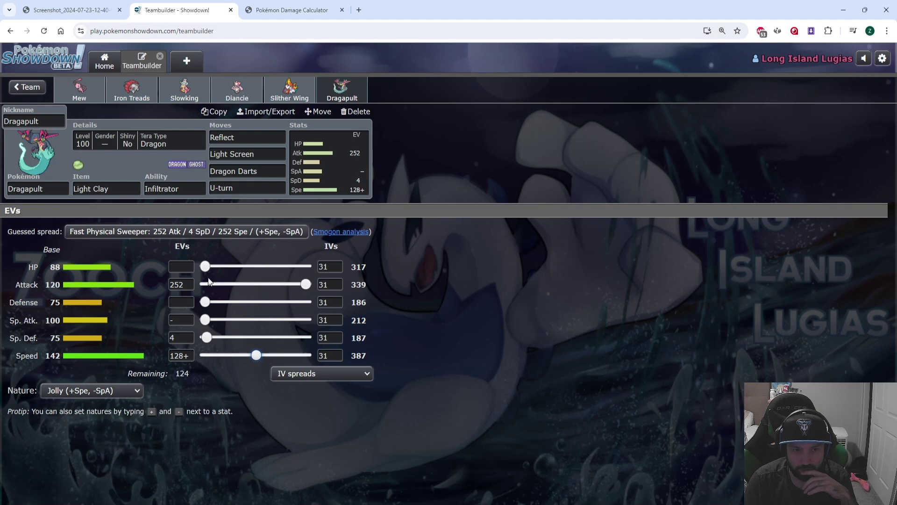
Try 124 HP EVs on Dragapult, clear them again and consult the speed tiers in the matchup chart
{"action": "left_click_drag", "start_coordinate": [205, 267], "coordinate": [517, 310]}
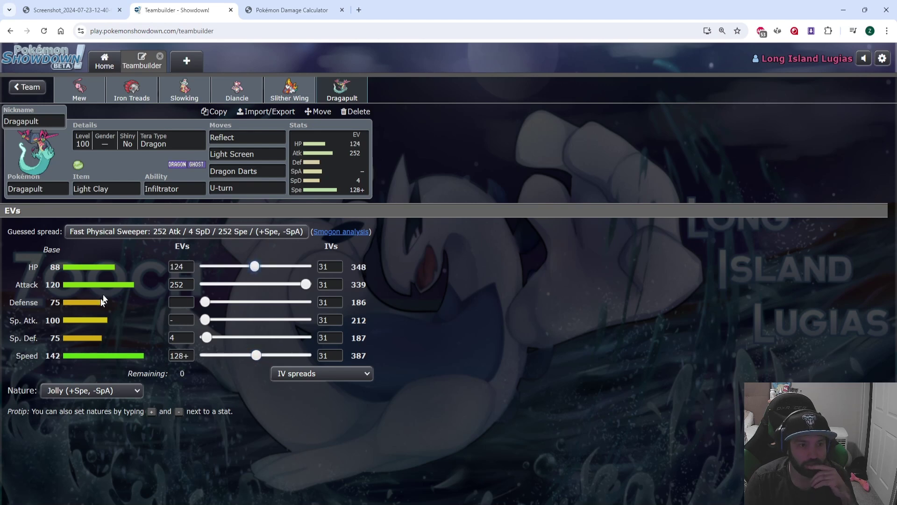
{"action": "left_click_drag", "start_coordinate": [254, 265], "coordinate": [25, 229]}
{"action": "left_click", "coordinate": [70, 10]}
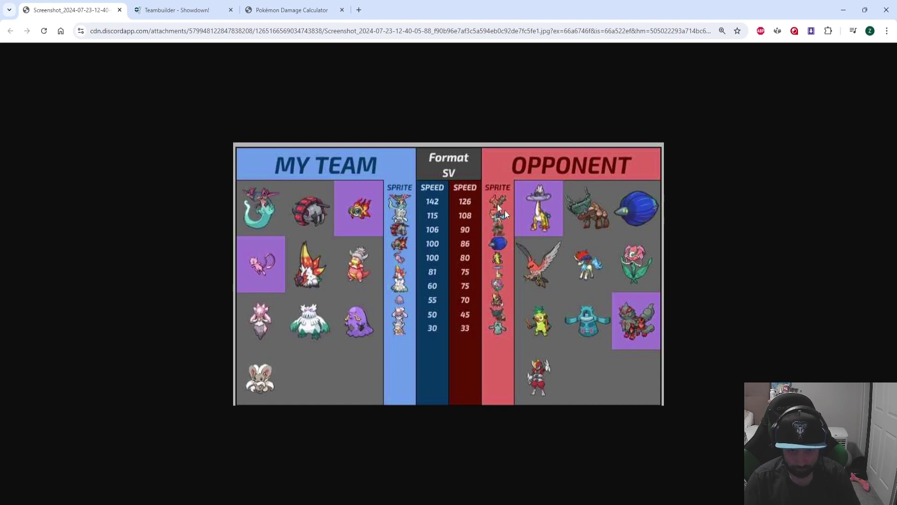
{"action": "left_click", "coordinate": [196, 7]}
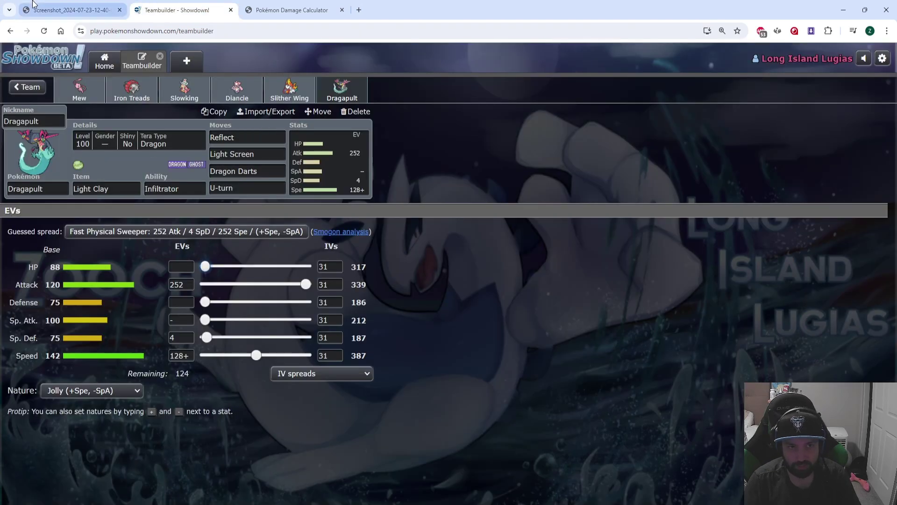
Review Iron Treads' and Slowking's EV spreads against both rosters and the speed tiers in the matchup chart
{"action": "left_click", "coordinate": [70, 10]}
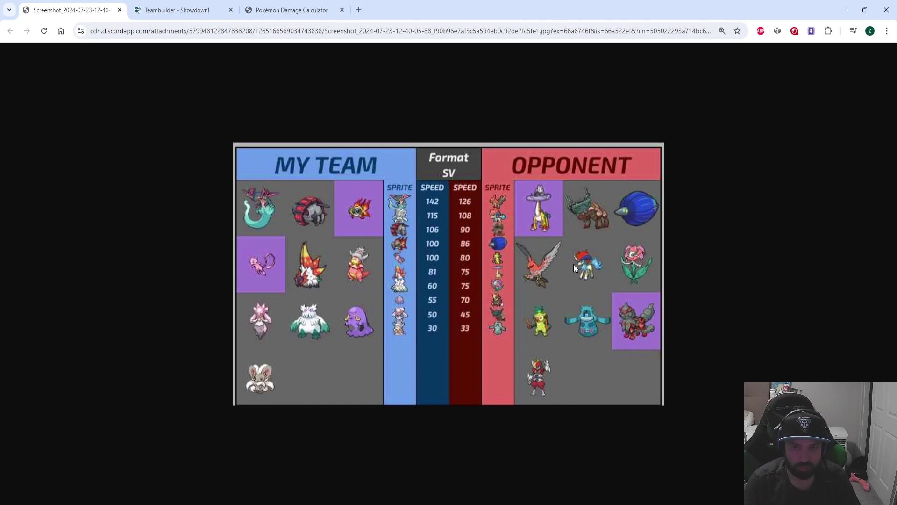
{"action": "left_click", "coordinate": [196, 10]}
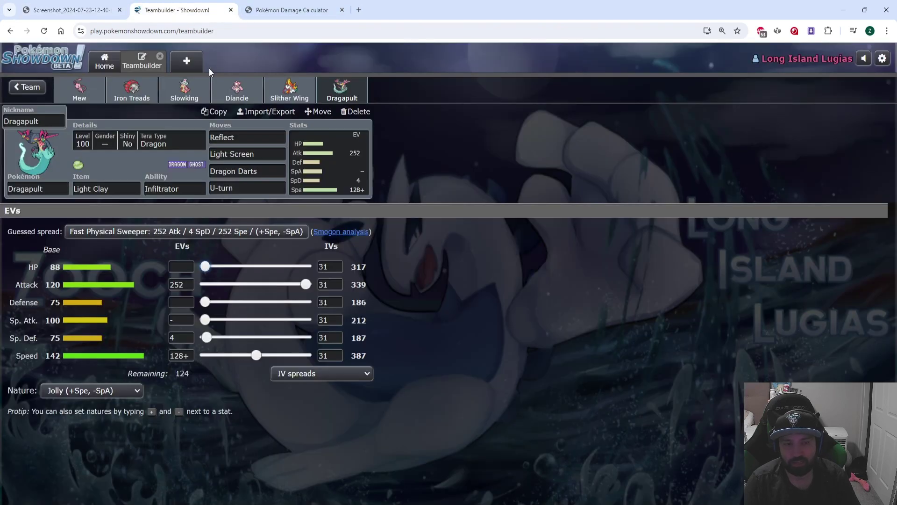
{"action": "left_click", "coordinate": [122, 96]}
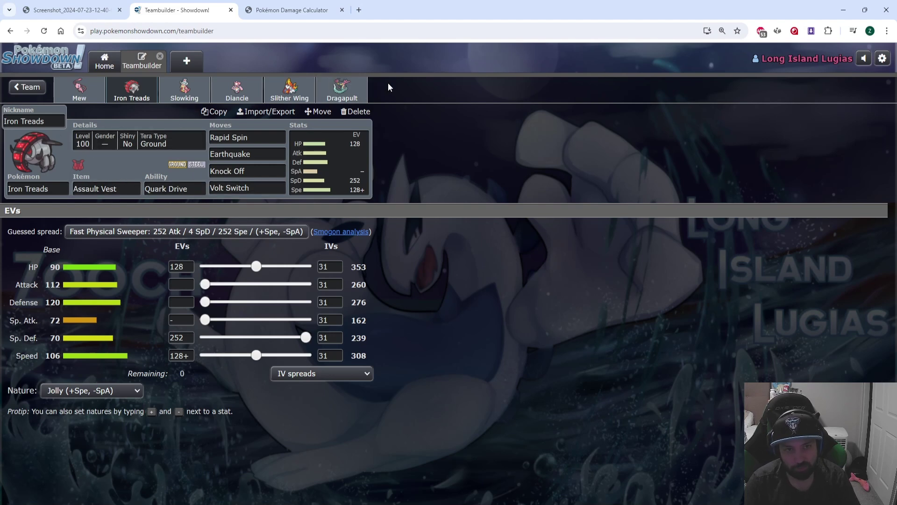
{"action": "left_click", "coordinate": [184, 89]}
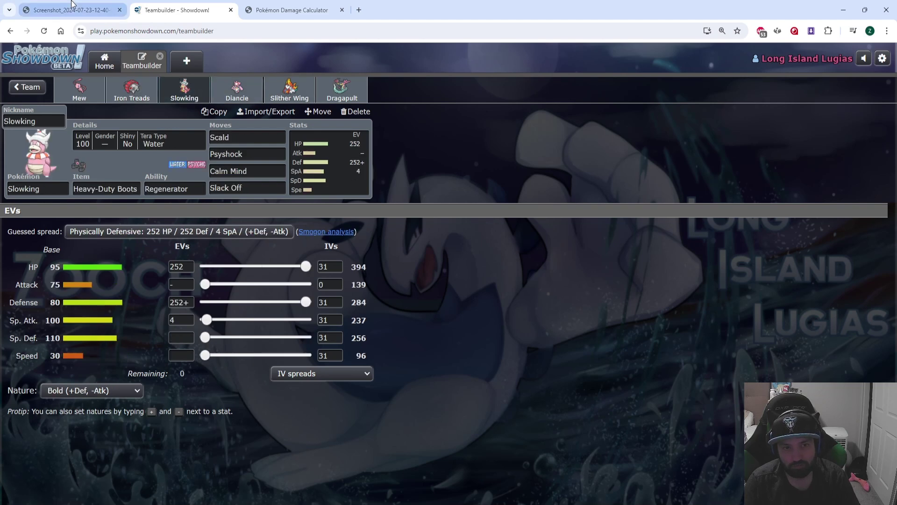
{"action": "left_click", "coordinate": [72, 4]}
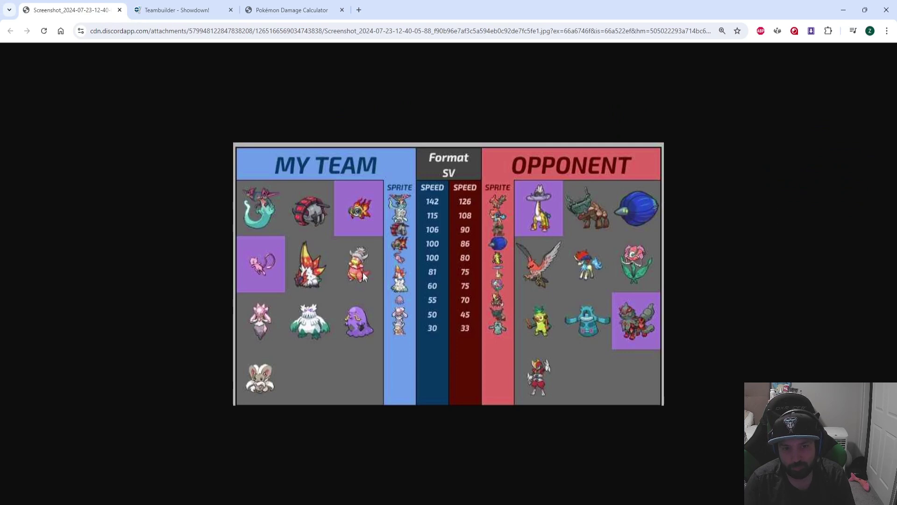
{"action": "left_click", "coordinate": [277, 7]}
{"action": "left_click", "coordinate": [77, 4]}
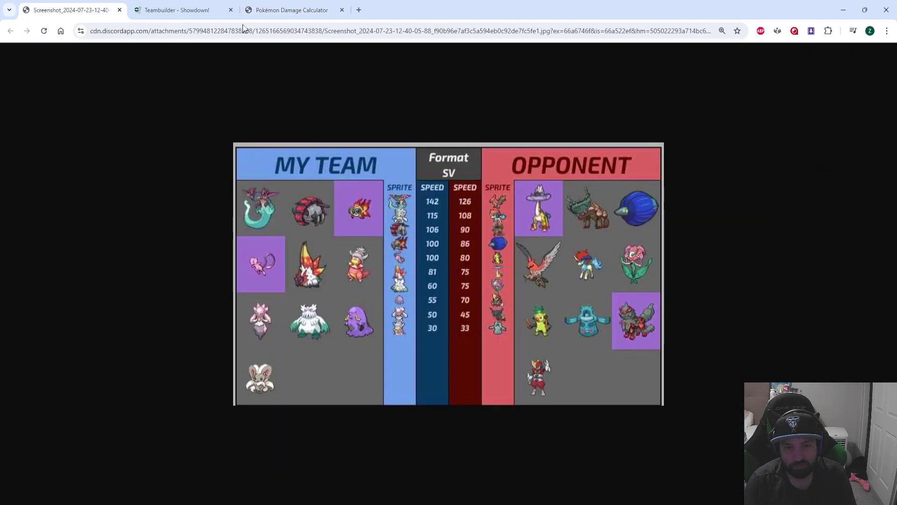
{"action": "left_click", "coordinate": [220, 10]}
Check the damage calculator's imported sets for Pokémon 1, and copy Slowking's set text from the Teambuilder
{"action": "left_click", "coordinate": [281, 11]}
{"action": "left_click", "coordinate": [105, 216]}
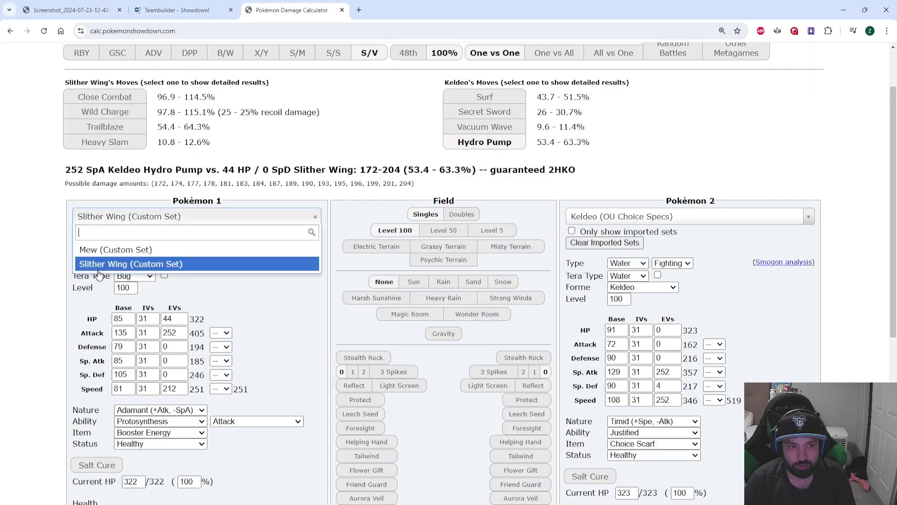
{"action": "left_click", "coordinate": [105, 217]}
{"action": "left_click", "coordinate": [70, 10]}
{"action": "left_click", "coordinate": [178, 10]}
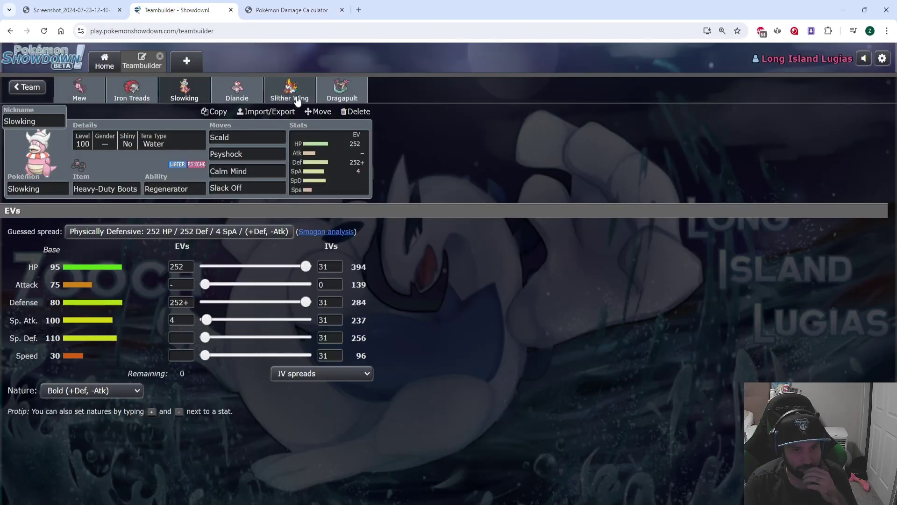
{"action": "left_click", "coordinate": [272, 111]}
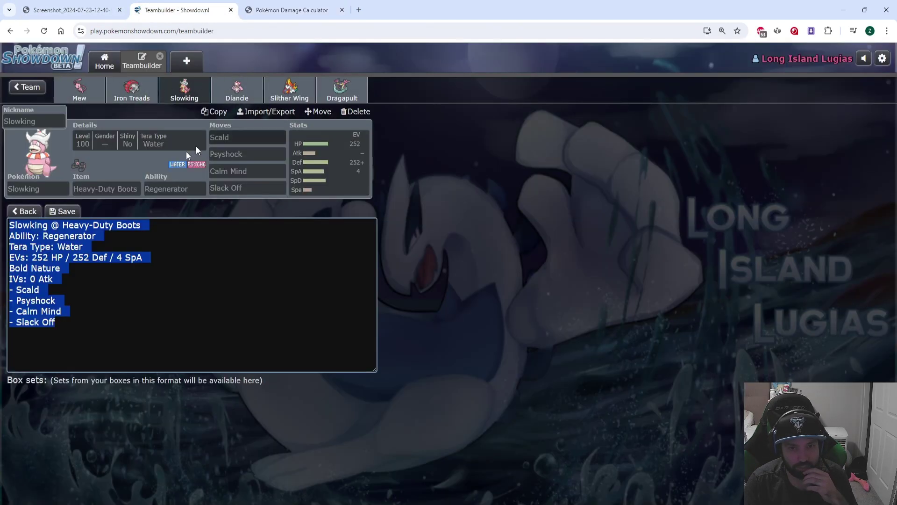
{"action": "right_click", "coordinate": [50, 234]}
{"action": "left_click", "coordinate": [73, 295]}
Import the copied Slowking set into the damage calculator and list the imported sets available for Pokémon 1
{"action": "left_click", "coordinate": [98, 4]}
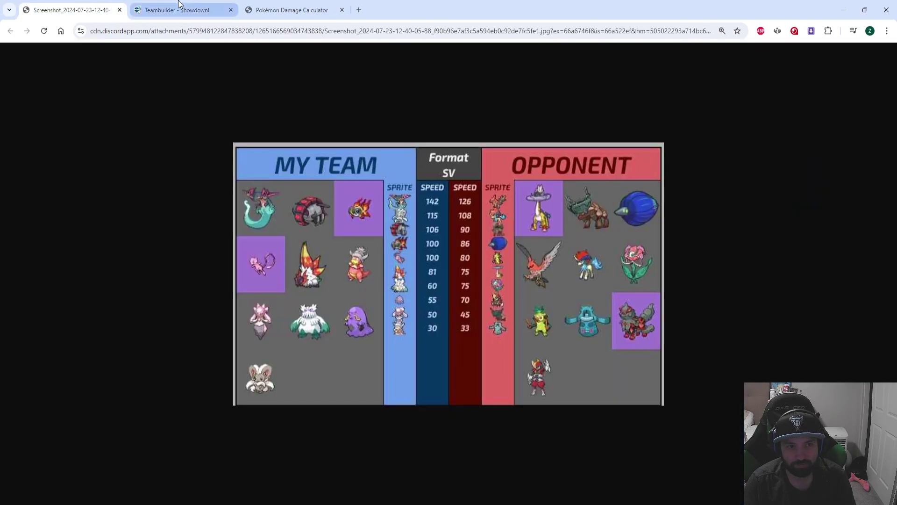
{"action": "left_click", "coordinate": [290, 10]}
{"action": "scroll", "coordinate": [449, 281], "scroll_direction": "down", "scroll_amount": 10}
{"action": "key", "text": "ctrl+a"}
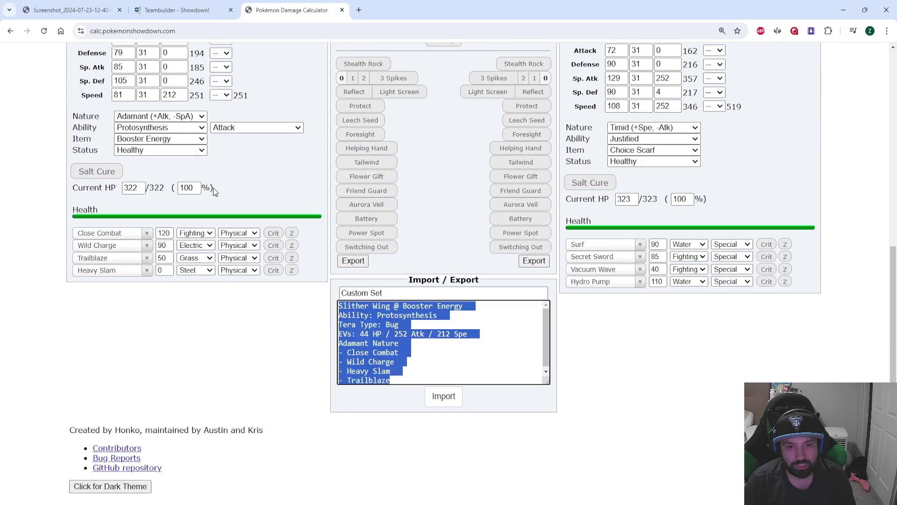
{"action": "key", "text": "ctrl+v"}
{"action": "left_click", "coordinate": [443, 396]}
{"action": "left_click", "coordinate": [528, 93]}
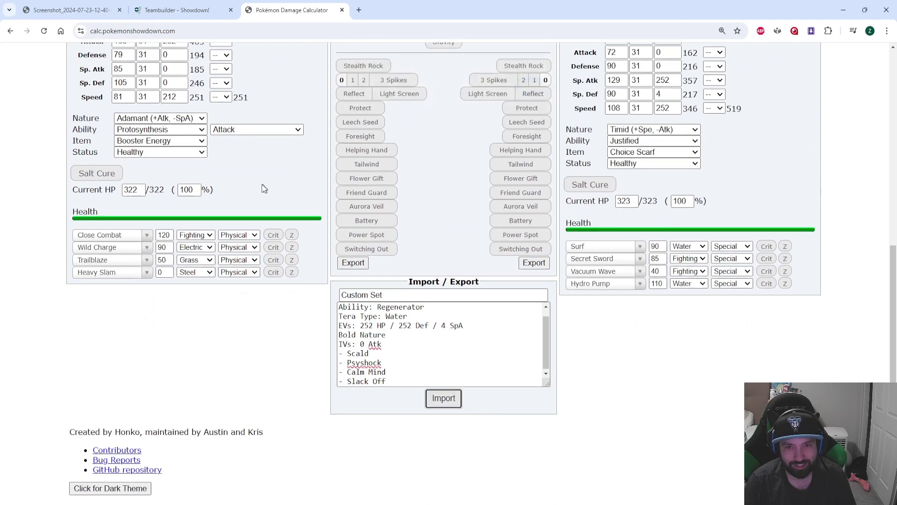
{"action": "scroll", "coordinate": [260, 187], "scroll_direction": "up", "scroll_amount": 6}
{"action": "left_click", "coordinate": [88, 218]}
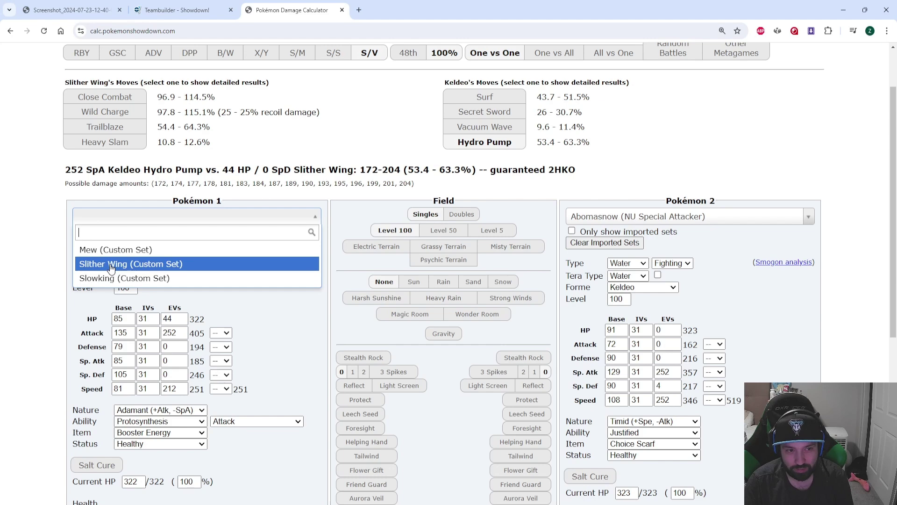
Return to the Teambuilder, save Slowking's exported set and go back from the Nim team to the list of all teams
{"action": "left_click", "coordinate": [189, 6]}
{"action": "left_click", "coordinate": [74, 211]}
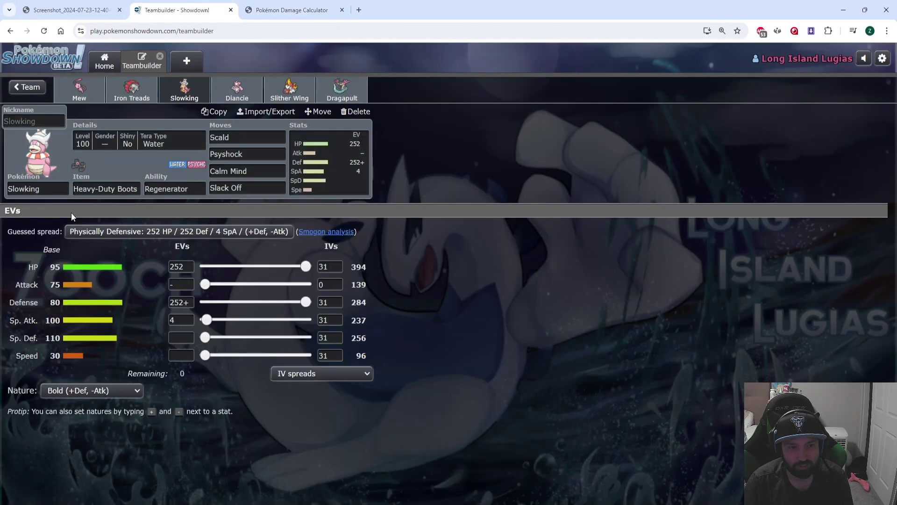
{"action": "left_click", "coordinate": [26, 91]}
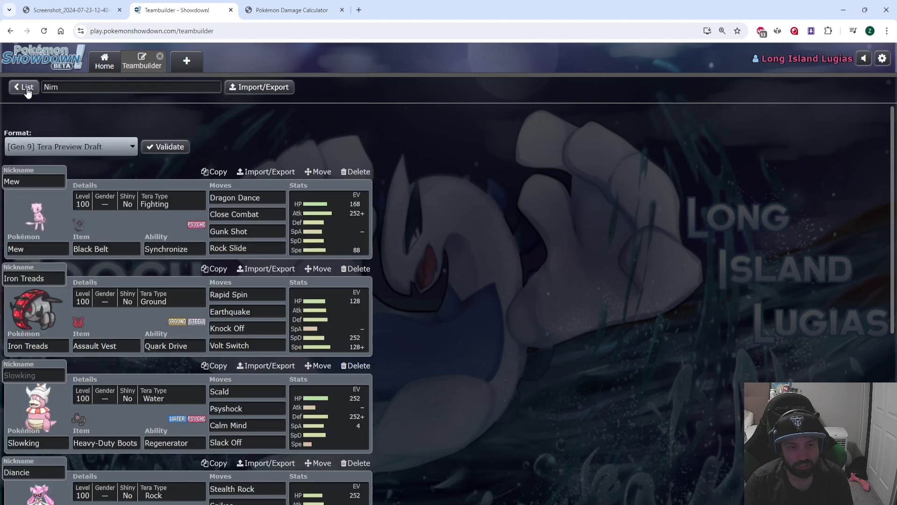
{"action": "left_click", "coordinate": [26, 88]}
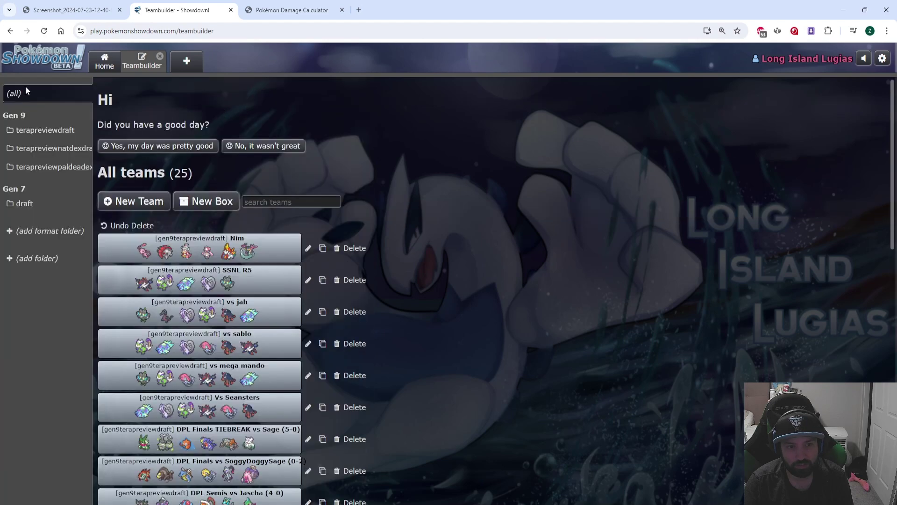
{"action": "left_click", "coordinate": [222, 236]}
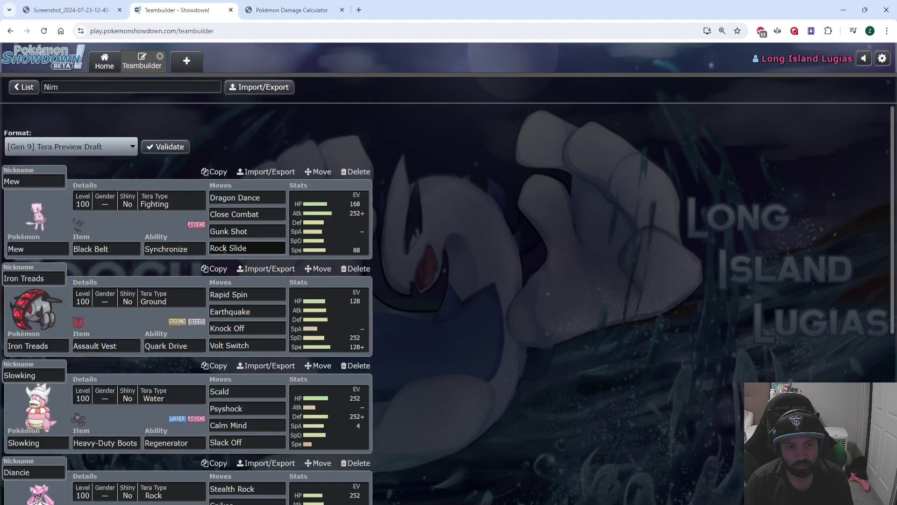
{"action": "left_click", "coordinate": [21, 89]}
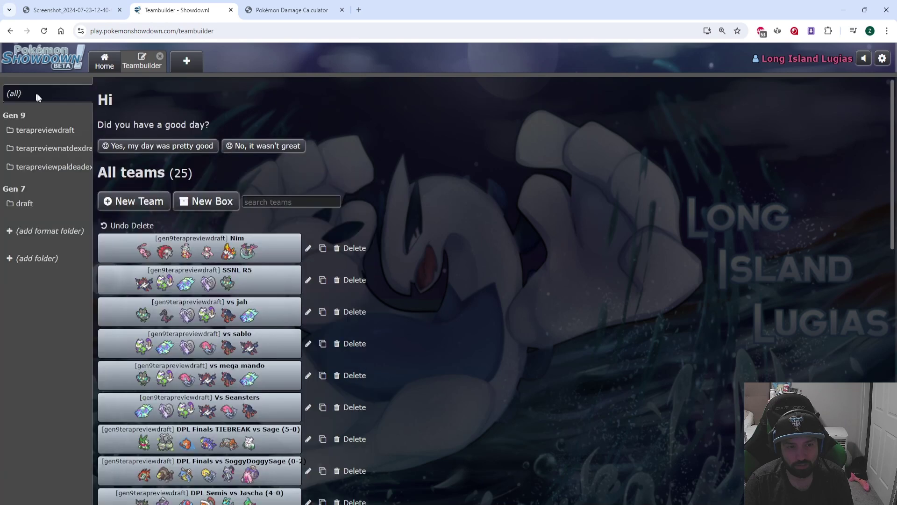
Create a new team in the Tera Preview Draft format and add Keldeo to it
{"action": "left_click", "coordinate": [139, 203]}
{"action": "left_click", "coordinate": [84, 147]}
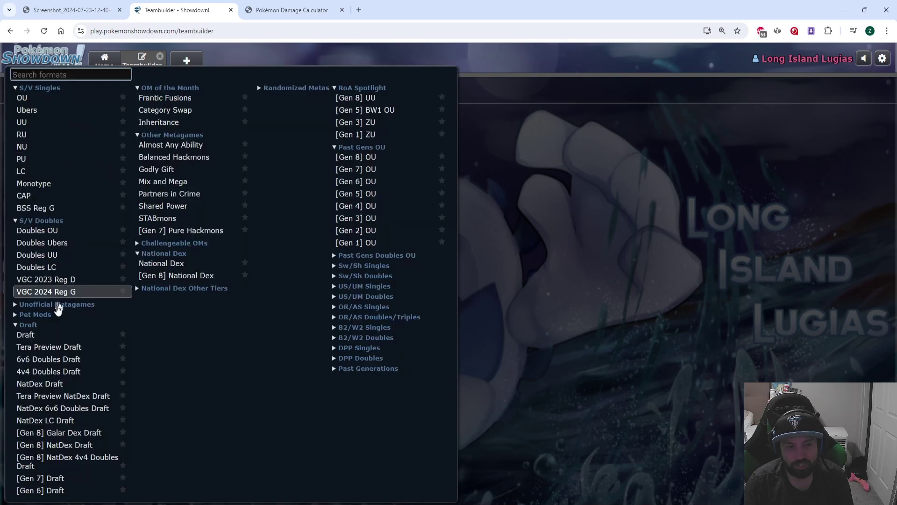
{"action": "left_click", "coordinate": [61, 348]}
{"action": "left_click", "coordinate": [60, 236]}
{"action": "type", "text": "k"}
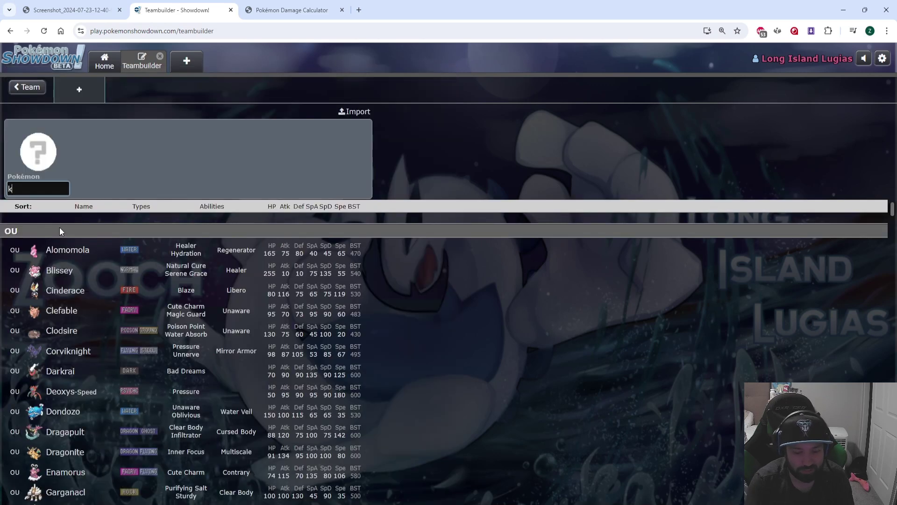
{"action": "type", "text": "eld"}
{"action": "left_click", "coordinate": [59, 231]}
Search Keldeo's first move slot for "mega" and clear the entry again
{"action": "left_click", "coordinate": [234, 139]}
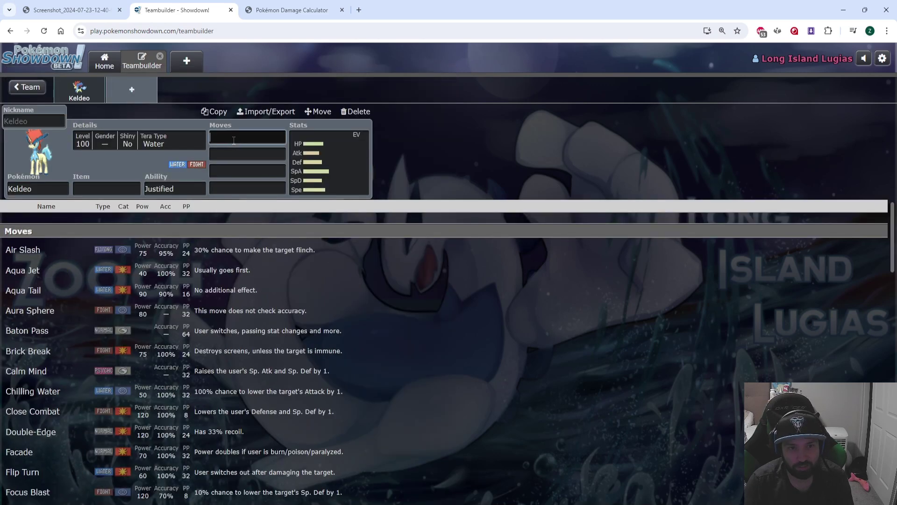
{"action": "type", "text": "mega"}
{"action": "key", "text": "BackSpace"}
{"action": "key", "text": "BackSpace"}
{"action": "key", "text": "BackSpace"}
{"action": "key", "text": "BackSpace"}
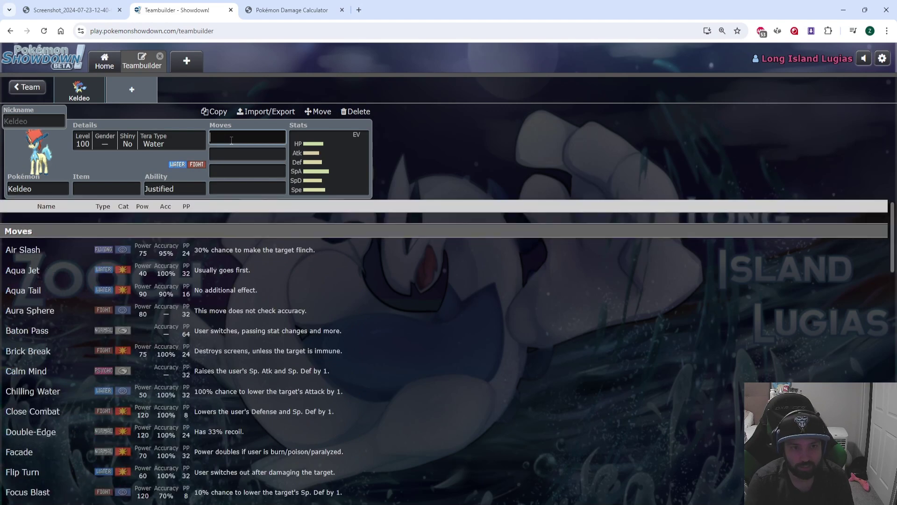
Switch the Keldeo team's format to [Gen 6] OU and check whether Keldeo can learn Megahorn
{"action": "left_click", "coordinate": [28, 87]}
{"action": "left_click", "coordinate": [68, 146]}
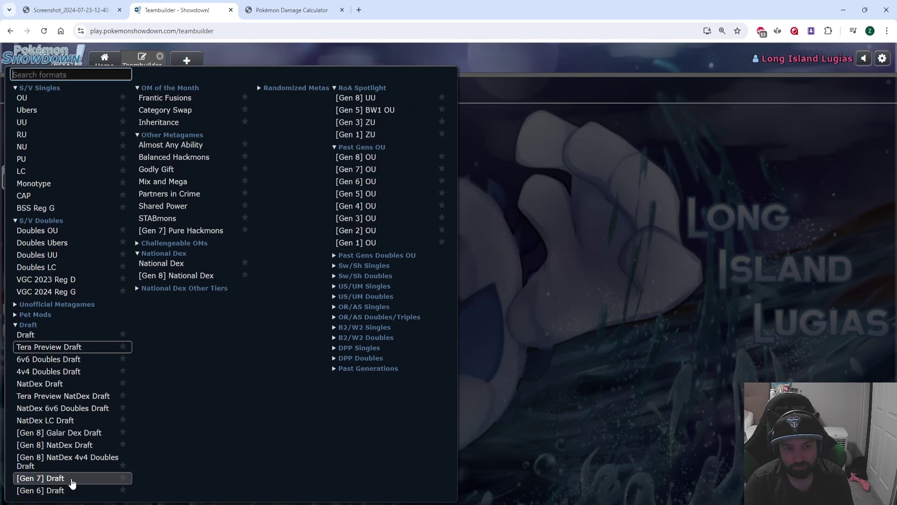
{"action": "left_click", "coordinate": [348, 181]}
{"action": "left_click", "coordinate": [249, 197]}
{"action": "type", "text": "megah"}
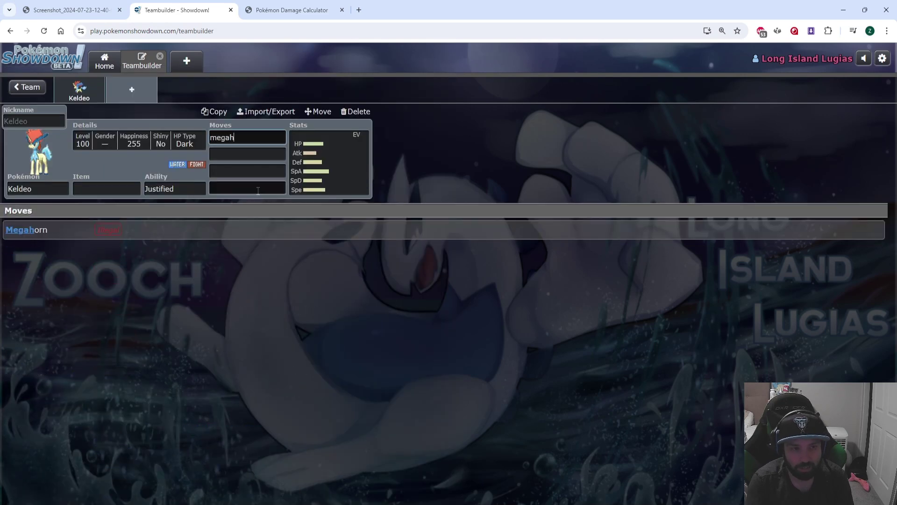
{"action": "key", "text": "BackSpace"}
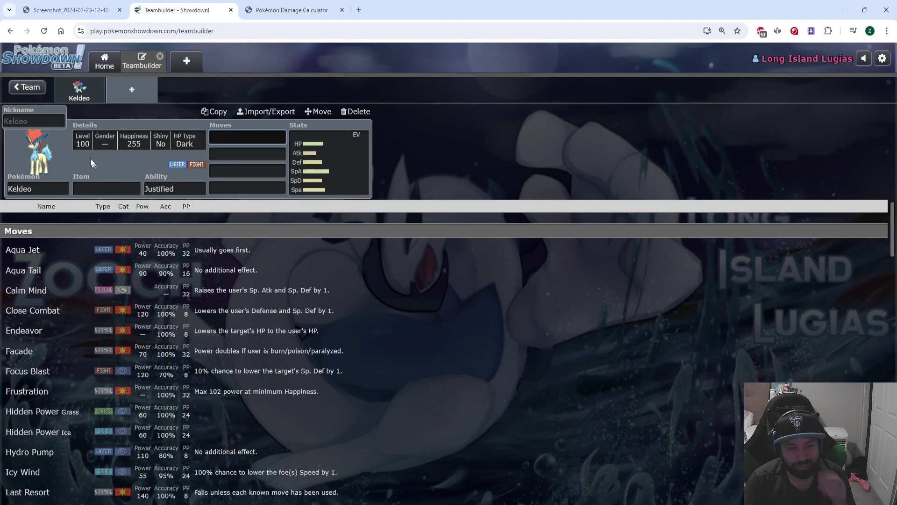
Reopen the untitled Keldeo team, set its format to [Gen 7] OU and search Keldeo's moves for "mega"
{"action": "left_click", "coordinate": [27, 87]}
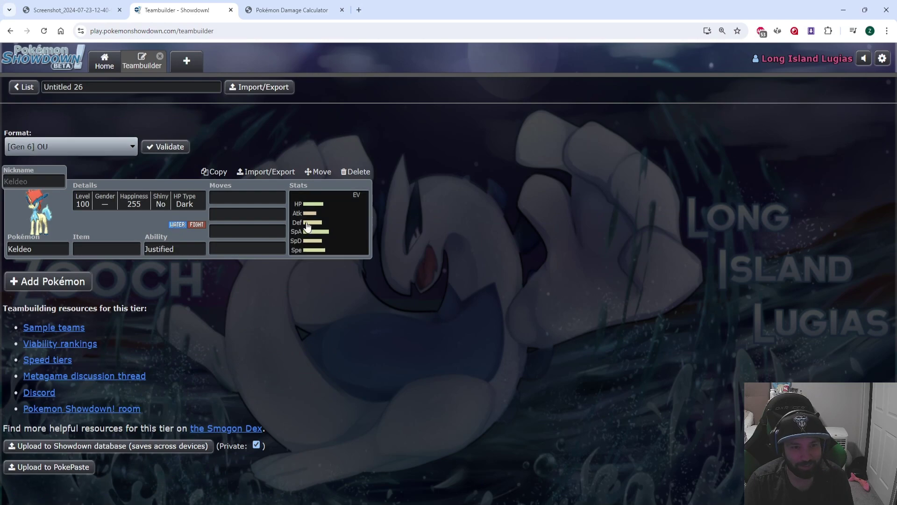
{"action": "left_click", "coordinate": [311, 225]}
{"action": "left_click", "coordinate": [27, 87]}
{"action": "left_click", "coordinate": [23, 87]}
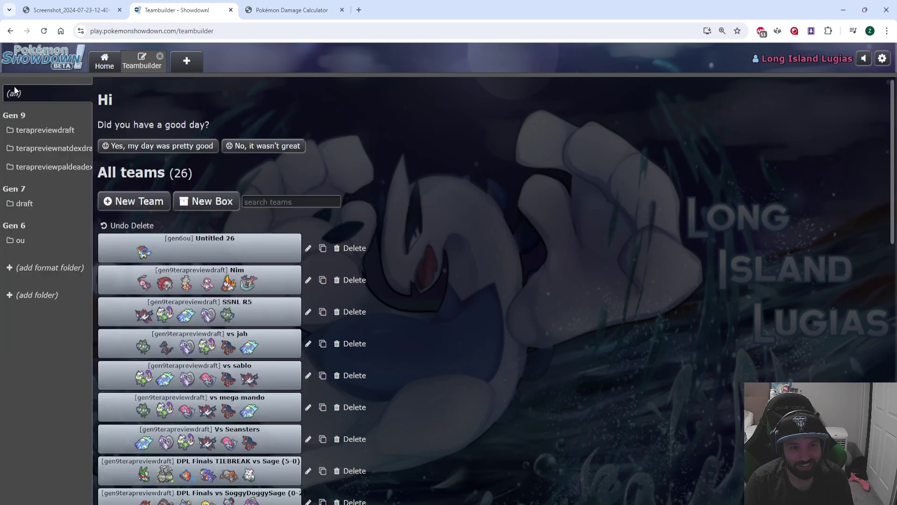
{"action": "left_click", "coordinate": [140, 243]}
{"action": "left_click", "coordinate": [117, 146]}
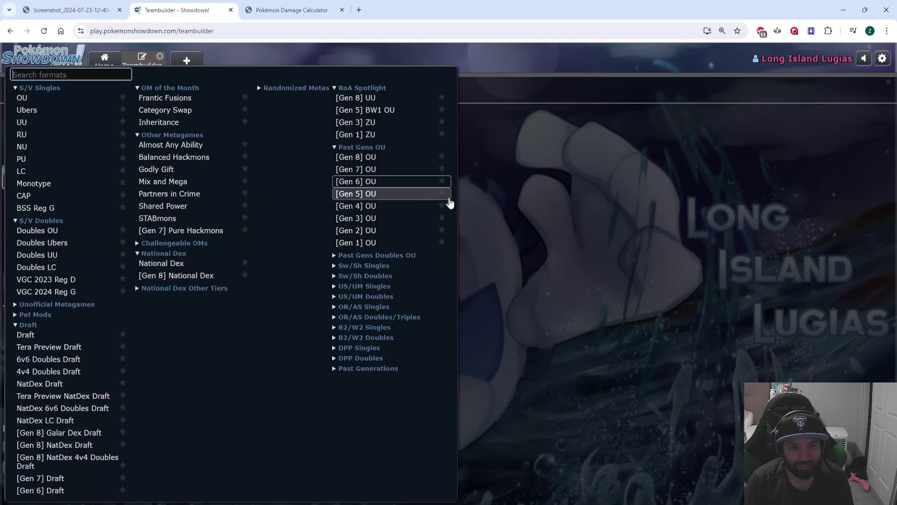
{"action": "left_click", "coordinate": [394, 178]}
{"action": "left_click", "coordinate": [239, 197]}
{"action": "type", "text": "mega"}
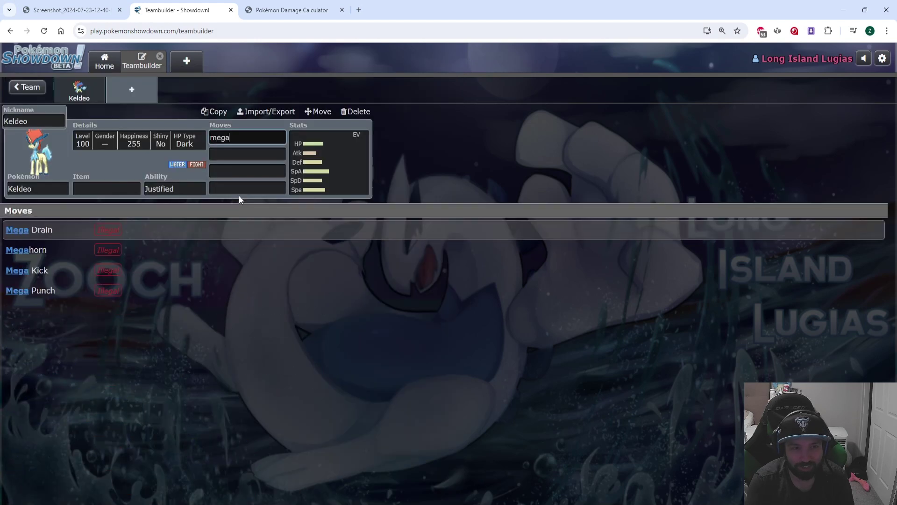
{"action": "key", "text": "BackSpace"}
{"action": "key", "text": "BackSpace"}
{"action": "key", "text": "BackSpace"}
{"action": "key", "text": "BackSpace"}
Look up X-Scissor for Keldeo, clear the entry and browse the available moves
{"action": "type", "text": "x"}
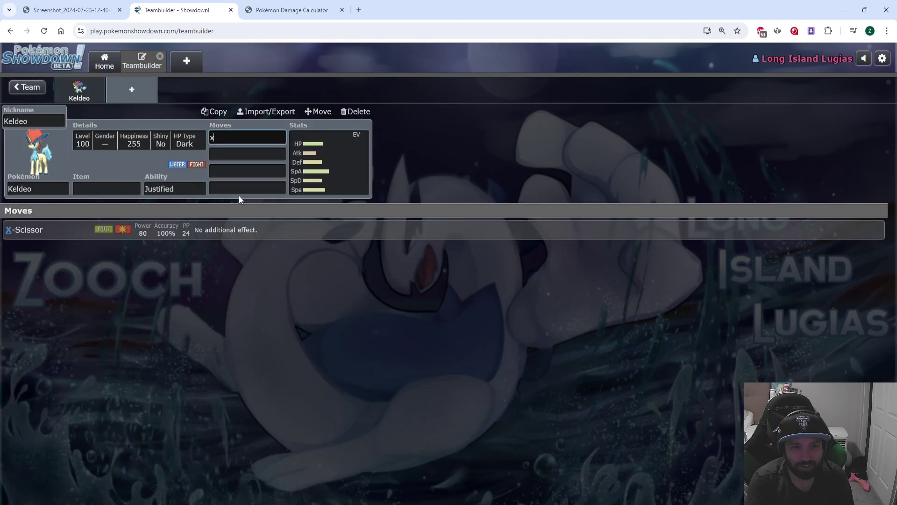
{"action": "key", "text": "BackSpace"}
{"action": "left_click", "coordinate": [211, 171]}
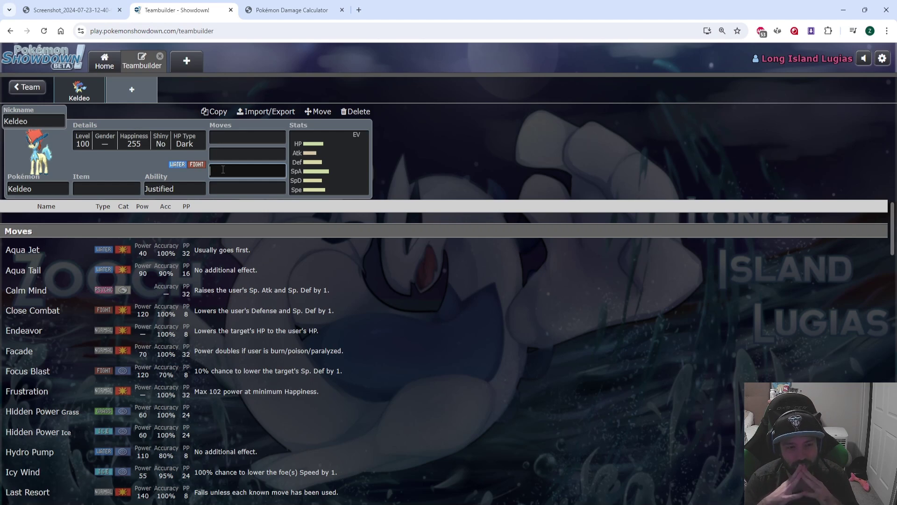
{"action": "left_click", "coordinate": [221, 138]}
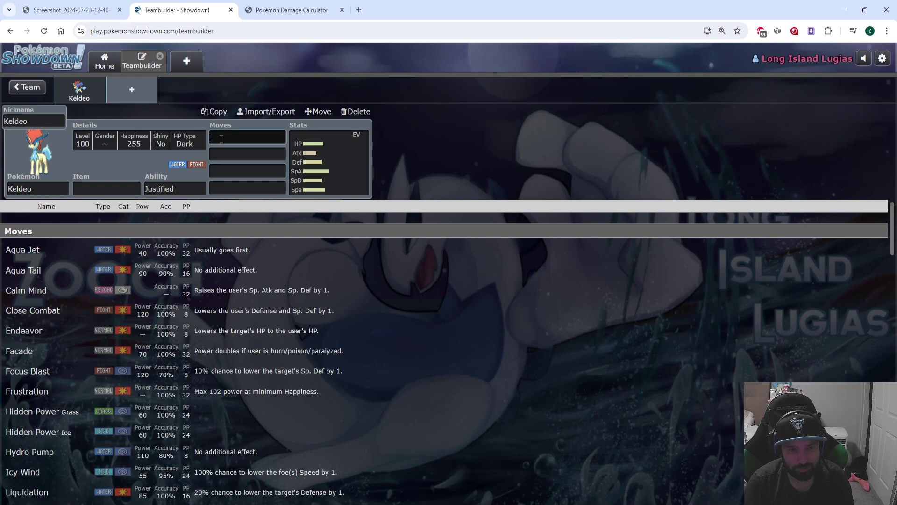
Change the Keldeo team's format to [Gen 8] OU and search the first move slot for "mega"
{"action": "left_click", "coordinate": [42, 87]}
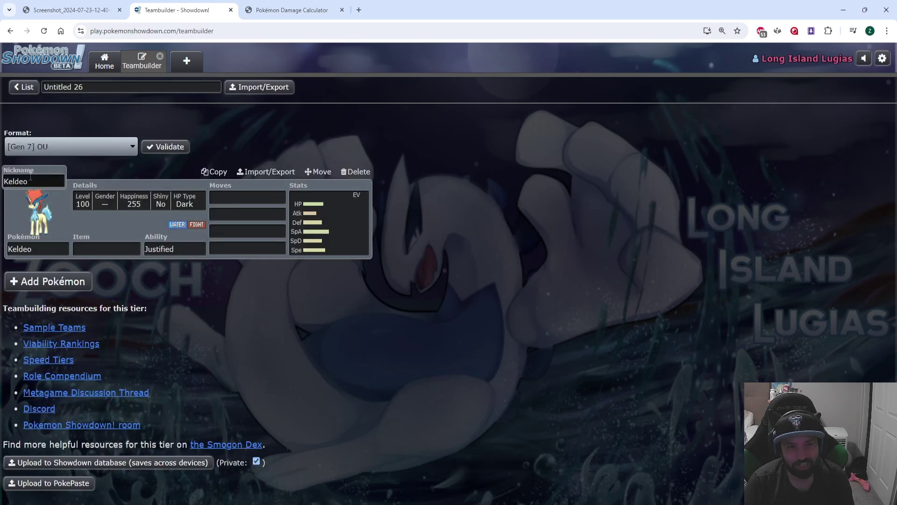
{"action": "left_click", "coordinate": [75, 148]}
{"action": "left_click", "coordinate": [415, 158]}
{"action": "left_click", "coordinate": [280, 201]}
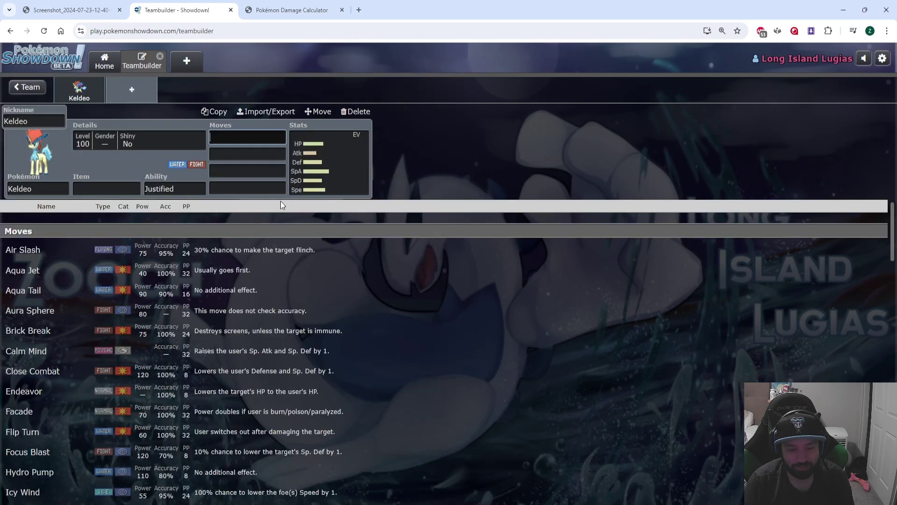
{"action": "type", "text": "mega"}
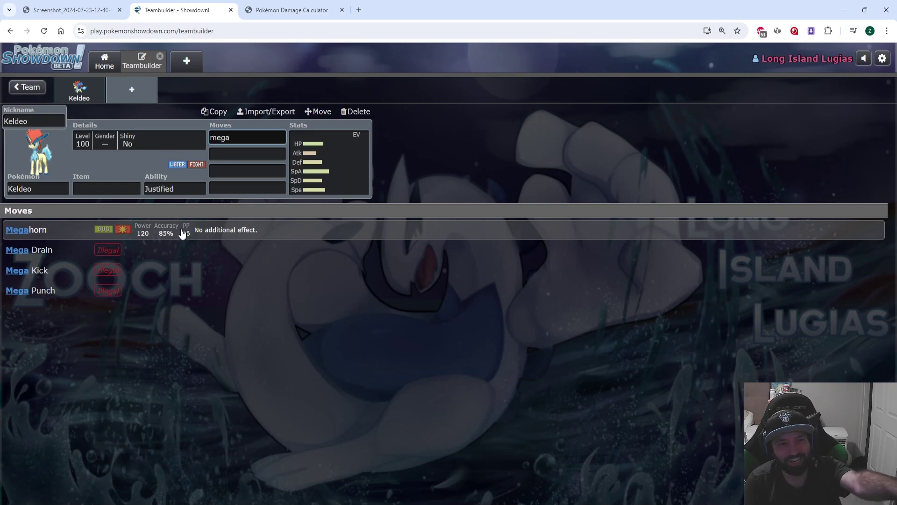
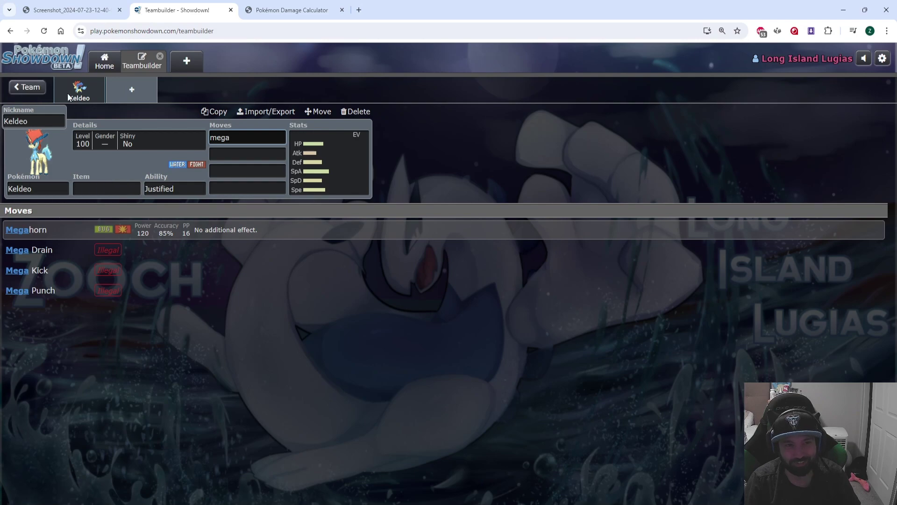
Delete the untitled [gen8ou] Keldeo team and open the Nim team
{"action": "left_click", "coordinate": [20, 92]}
{"action": "left_click", "coordinate": [19, 93]}
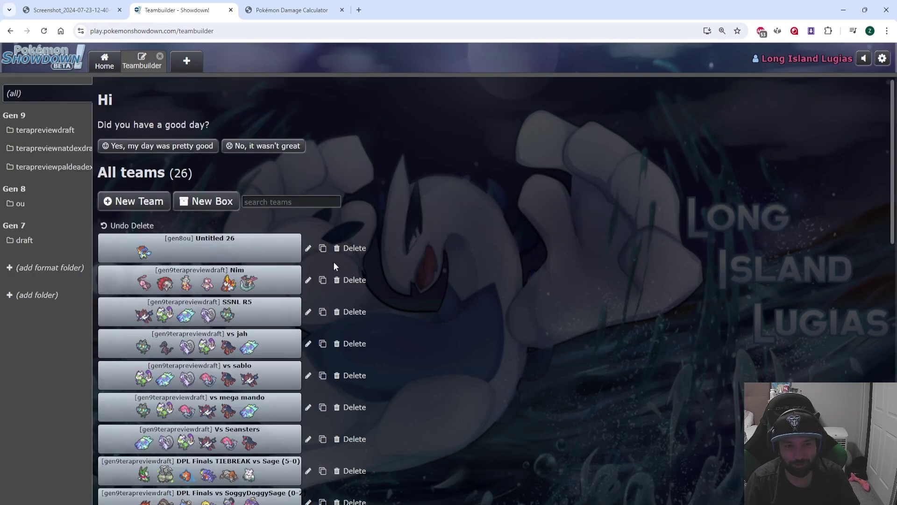
{"action": "left_click", "coordinate": [351, 248]}
{"action": "left_click", "coordinate": [228, 251]}
Open Dragapult's EV spread in the Nim team and put 124 EVs into HP
{"action": "scroll", "coordinate": [253, 244], "scroll_direction": "down", "scroll_amount": 5}
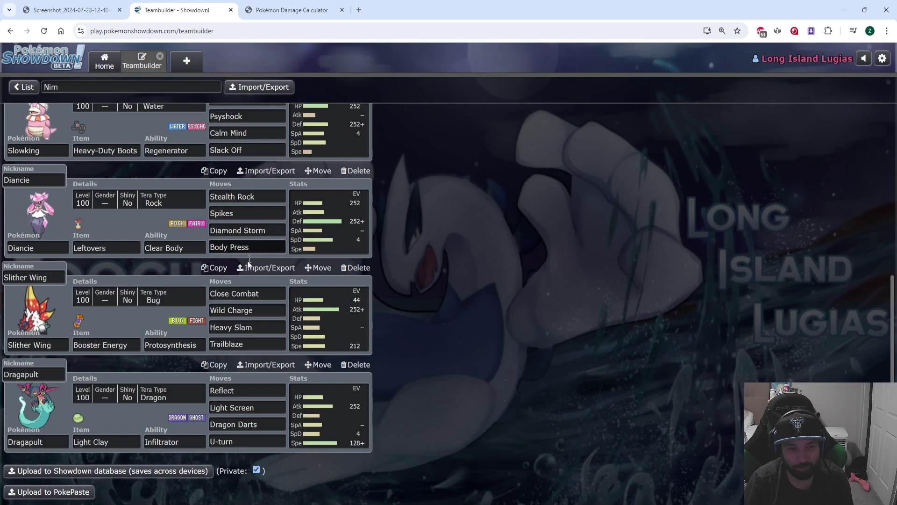
{"action": "left_click", "coordinate": [260, 428]}
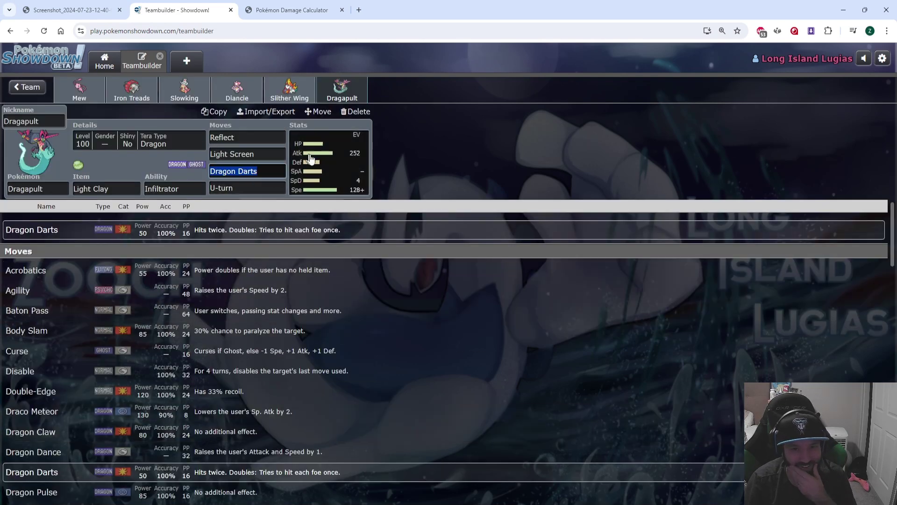
{"action": "left_click", "coordinate": [324, 172]}
{"action": "left_click_drag", "start_coordinate": [205, 266], "coordinate": [464, 261]}
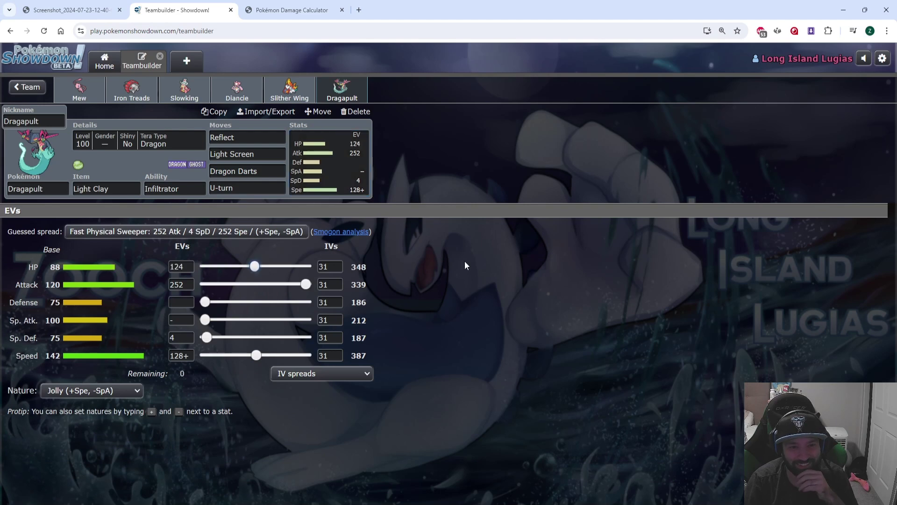
Review the moves, items and EV spreads of each Nim team member from Mew to Dragapult
{"action": "left_click", "coordinate": [287, 95]}
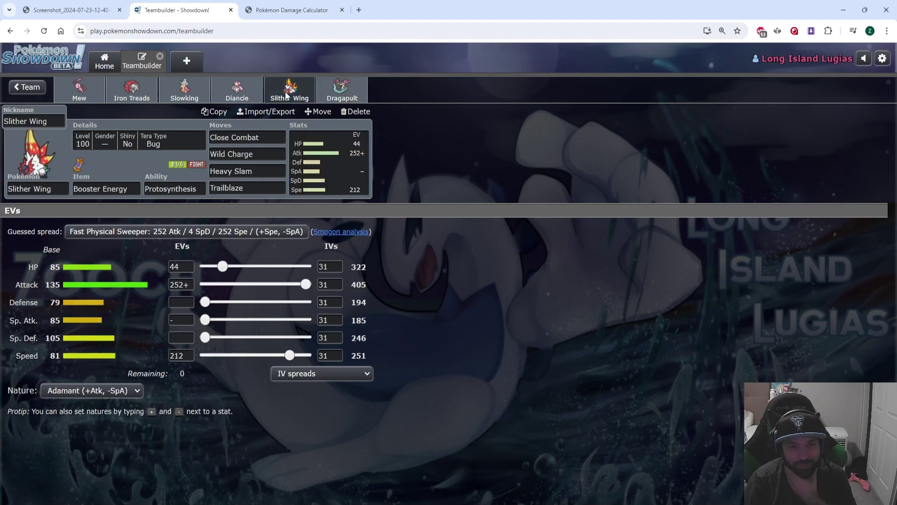
{"action": "left_click", "coordinate": [224, 84]}
{"action": "left_click", "coordinate": [196, 86]}
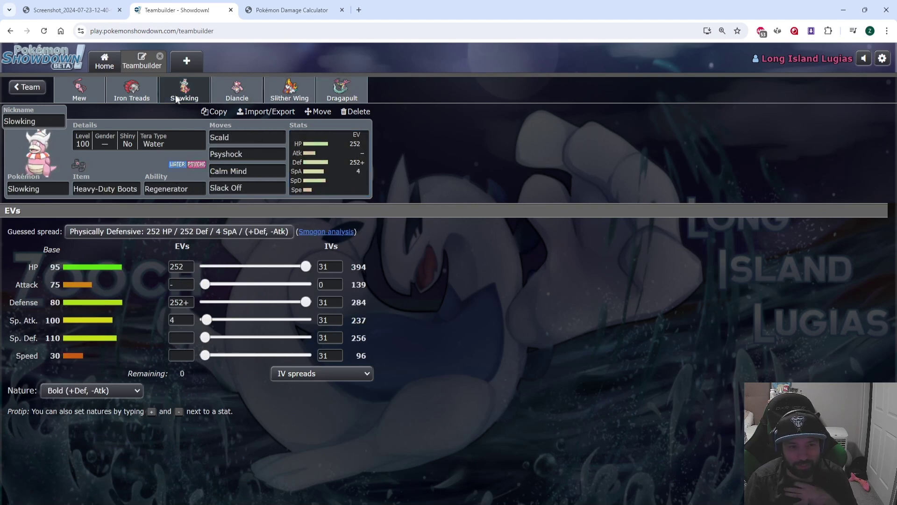
{"action": "left_click", "coordinate": [139, 97]}
{"action": "left_click", "coordinate": [77, 89]}
{"action": "left_click", "coordinate": [132, 91]}
{"action": "left_click", "coordinate": [185, 91]}
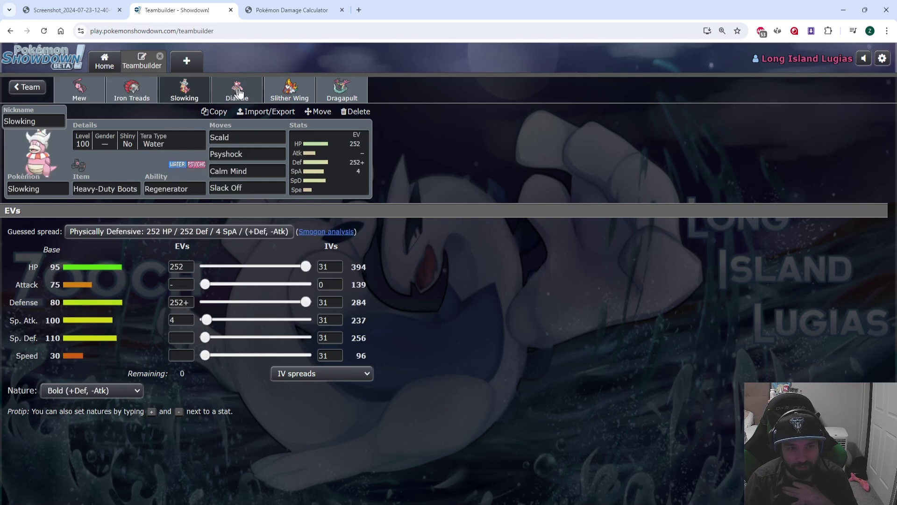
{"action": "left_click", "coordinate": [237, 91]}
{"action": "left_click", "coordinate": [290, 91]}
{"action": "left_click", "coordinate": [337, 96]}
Check the matchup sheet with the opponent's roster, and compare it with the Iron Treads, Slowking, Dragapult and Diancie sets
{"action": "left_click", "coordinate": [70, 10]}
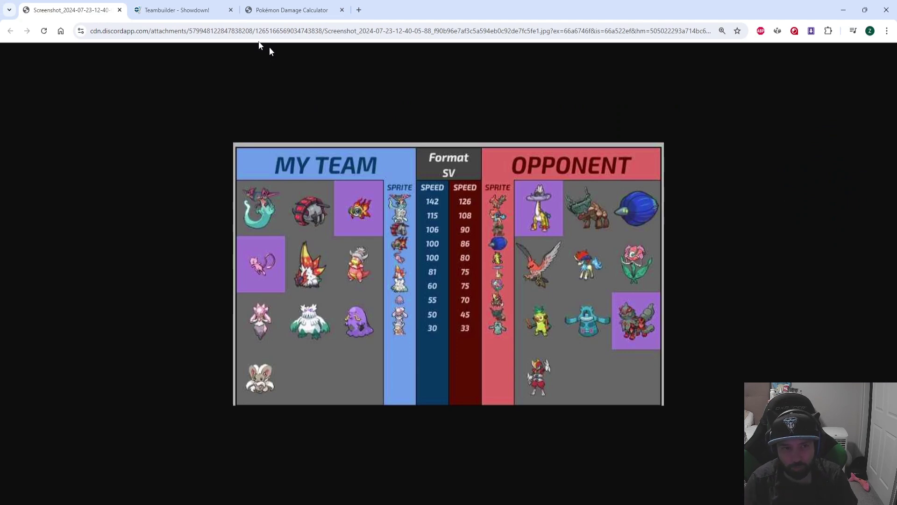
{"action": "left_click", "coordinate": [177, 9]}
{"action": "left_click", "coordinate": [152, 92]}
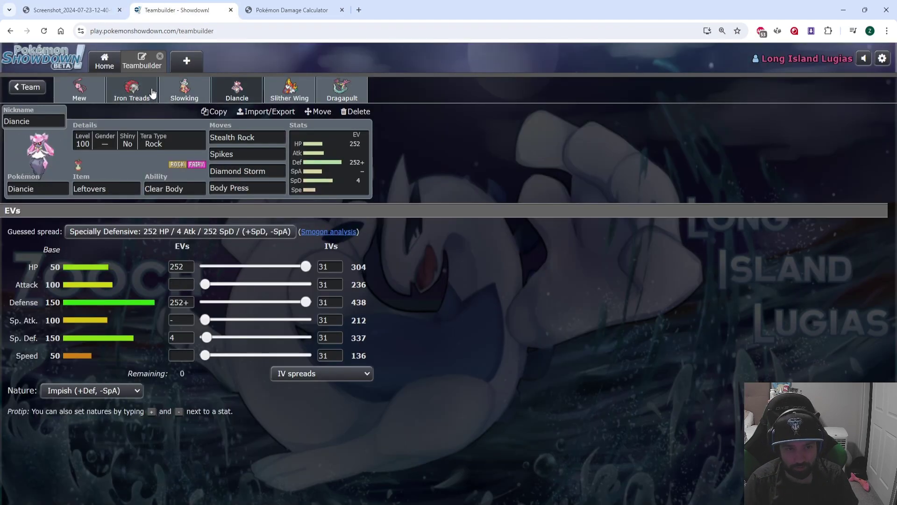
{"action": "left_click", "coordinate": [132, 92]}
{"action": "left_click", "coordinate": [184, 91]}
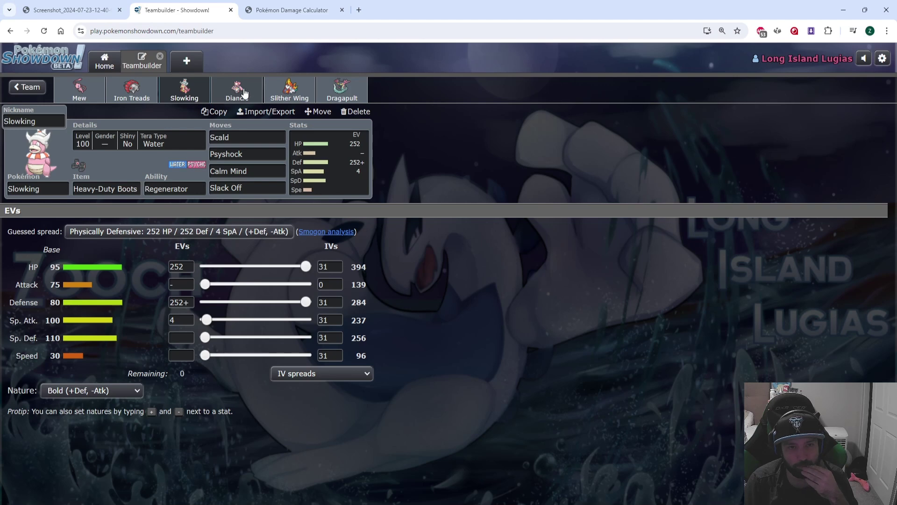
{"action": "left_click", "coordinate": [345, 93]}
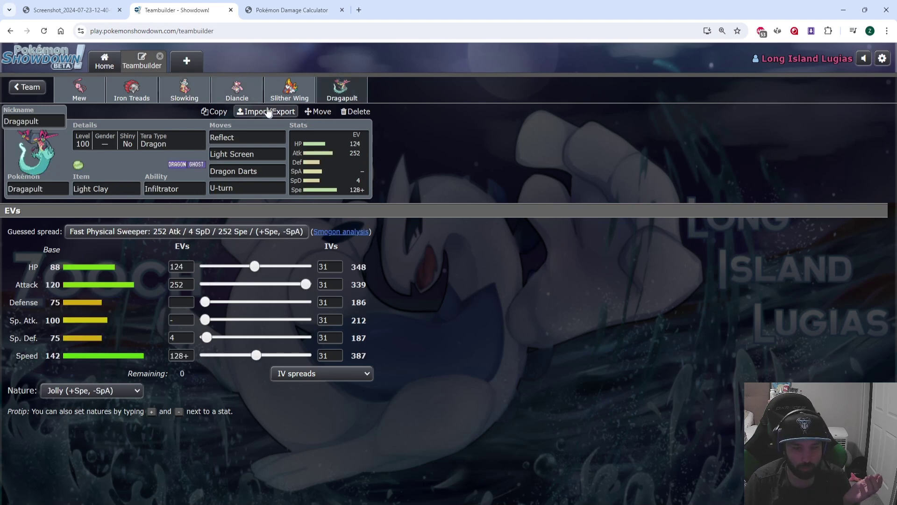
{"action": "left_click", "coordinate": [250, 90]}
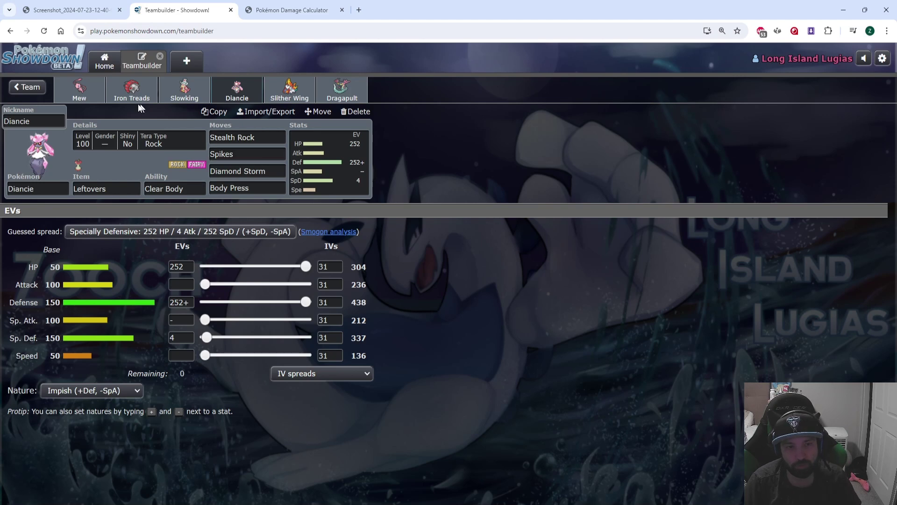
Go through the Slowking, Diancie, Iron Treads, Slither Wing and Dragapult sets once more
{"action": "left_click", "coordinate": [97, 97]}
{"action": "left_click", "coordinate": [184, 91]}
{"action": "left_click", "coordinate": [237, 91]}
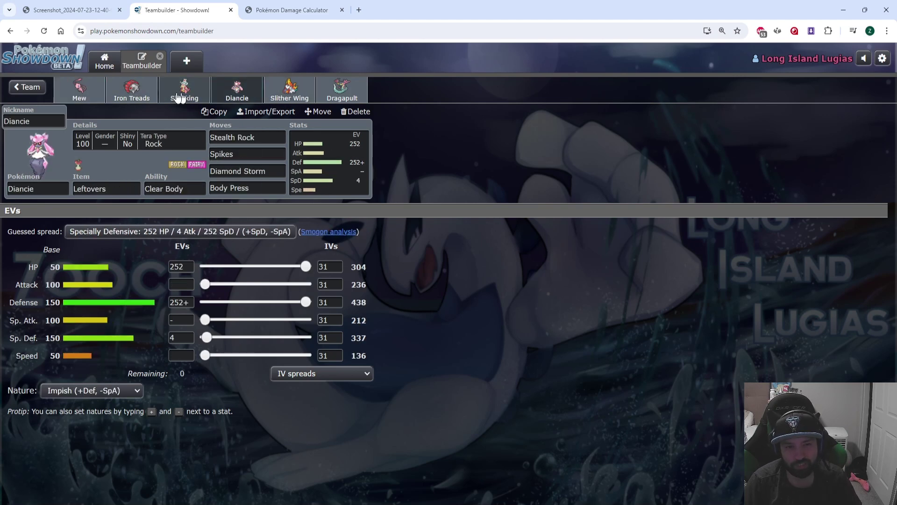
{"action": "left_click", "coordinate": [133, 96]}
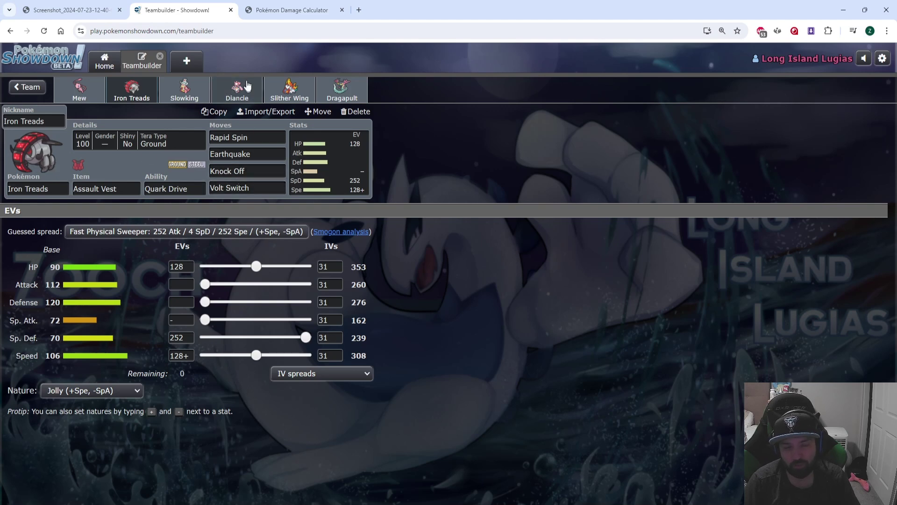
{"action": "left_click", "coordinate": [288, 86]}
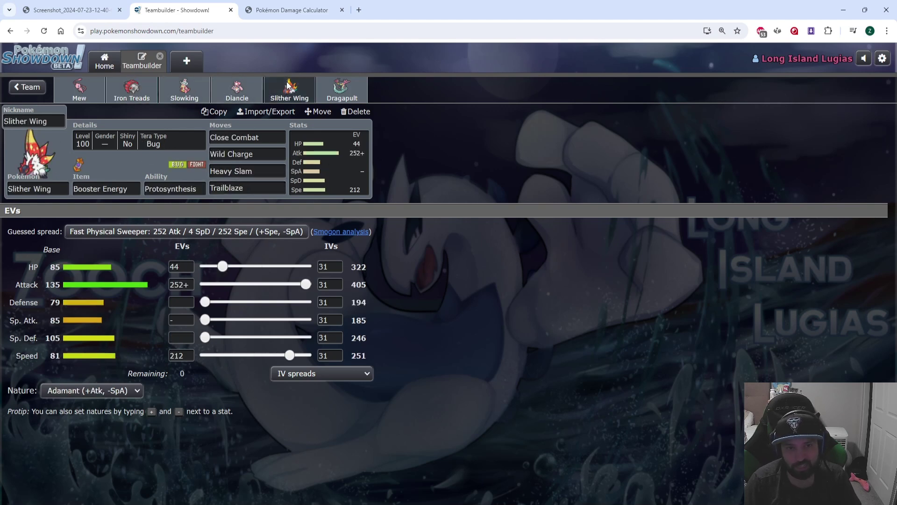
{"action": "left_click", "coordinate": [343, 87]}
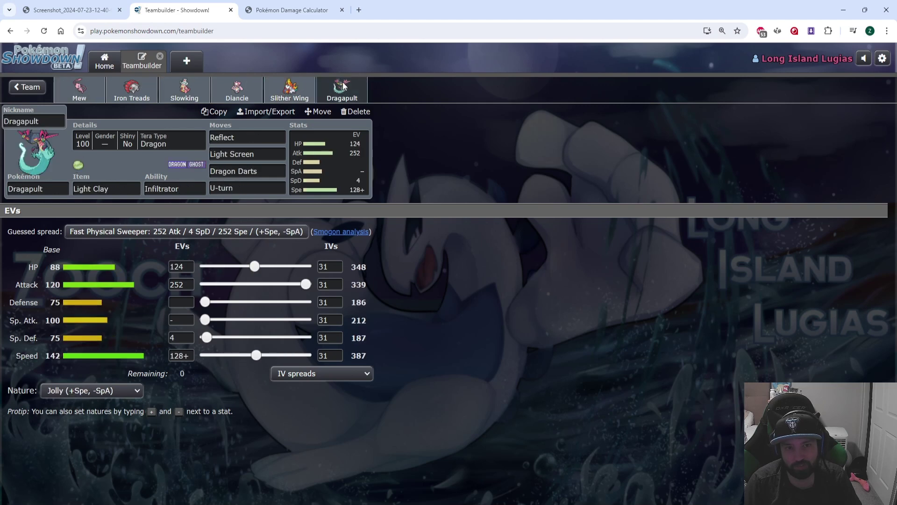
{"action": "left_click", "coordinate": [288, 89]}
{"action": "left_click", "coordinate": [342, 89]}
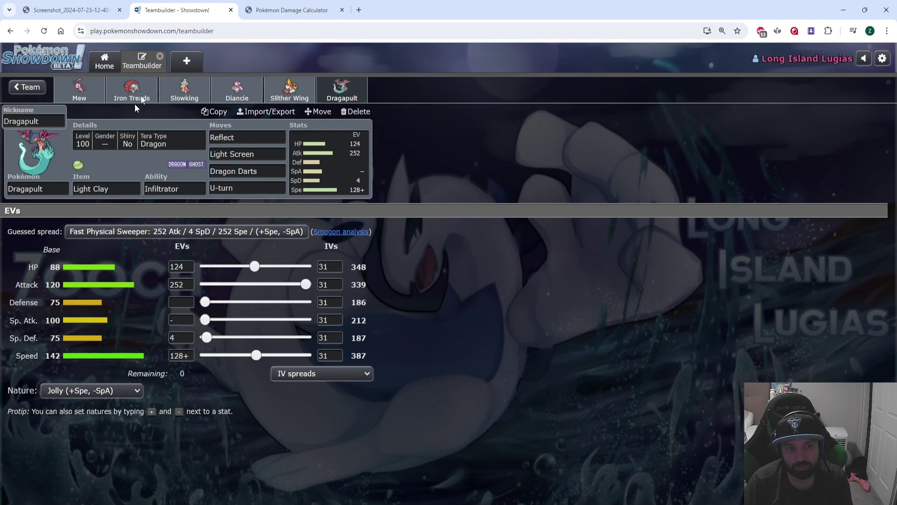
{"action": "left_click", "coordinate": [292, 9]}
{"action": "left_click", "coordinate": [65, 242]}
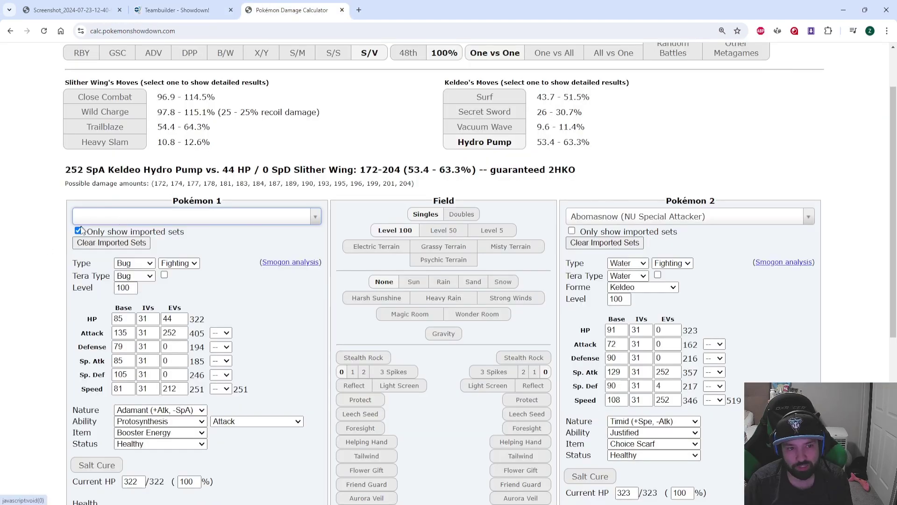
{"action": "left_click", "coordinate": [91, 214]}
{"action": "key", "text": "Escape"}
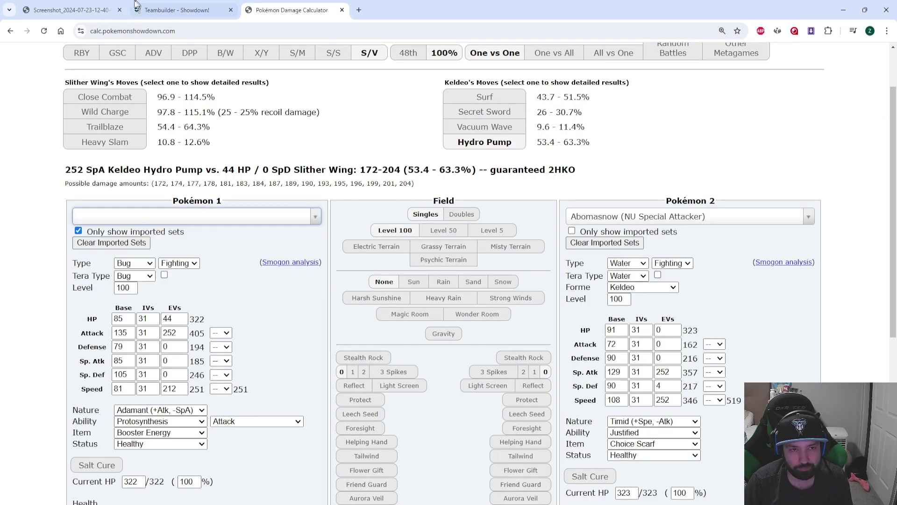
Return to the teambuilder and copy the export text of the whole Nim team
{"action": "key", "text": "ctrl+Tab"}
{"action": "key", "text": "ctrl+Tab"}
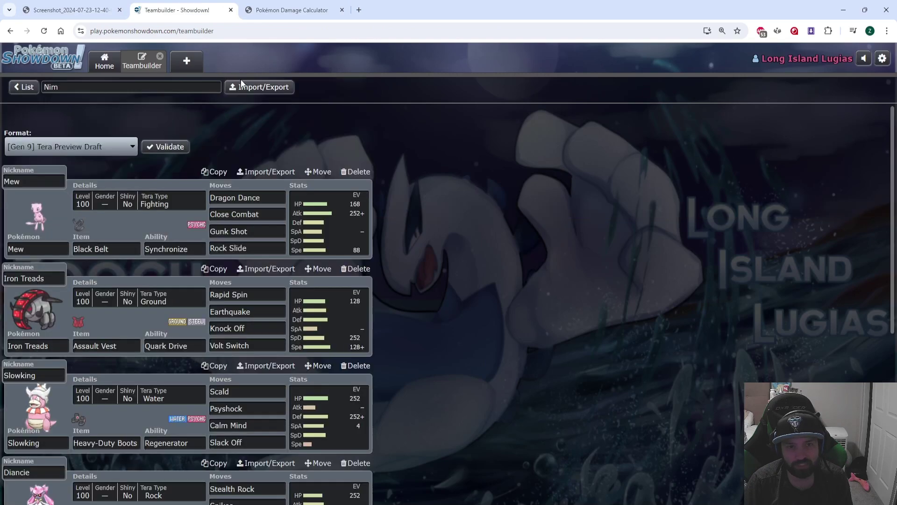
{"action": "left_click", "coordinate": [241, 83]}
{"action": "right_click", "coordinate": [47, 133]}
{"action": "left_click", "coordinate": [77, 190]}
Switch to the damage calculator, delete all previously imported custom sets and reload the page
{"action": "left_click", "coordinate": [292, 10]}
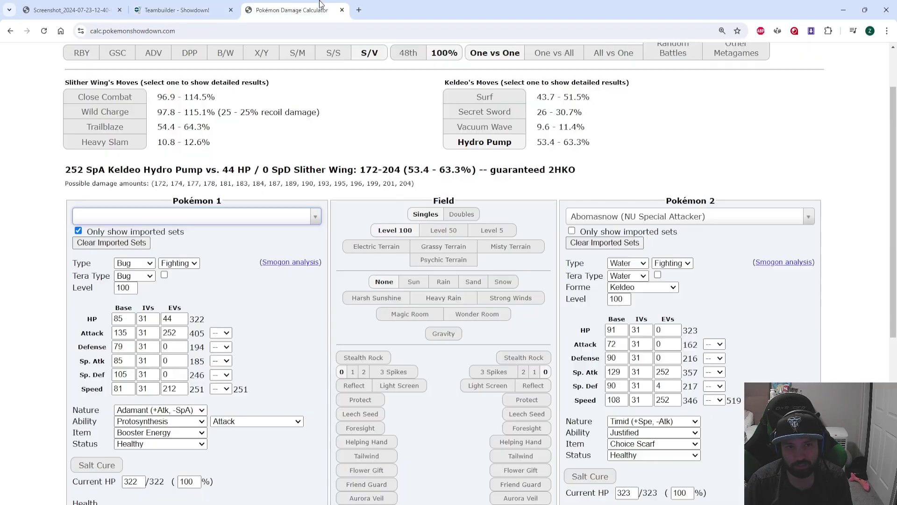
{"action": "scroll", "coordinate": [374, 256], "scroll_direction": "down", "scroll_amount": 7}
{"action": "scroll", "coordinate": [282, 206], "scroll_direction": "up", "scroll_amount": 5}
{"action": "left_click", "coordinate": [111, 144]}
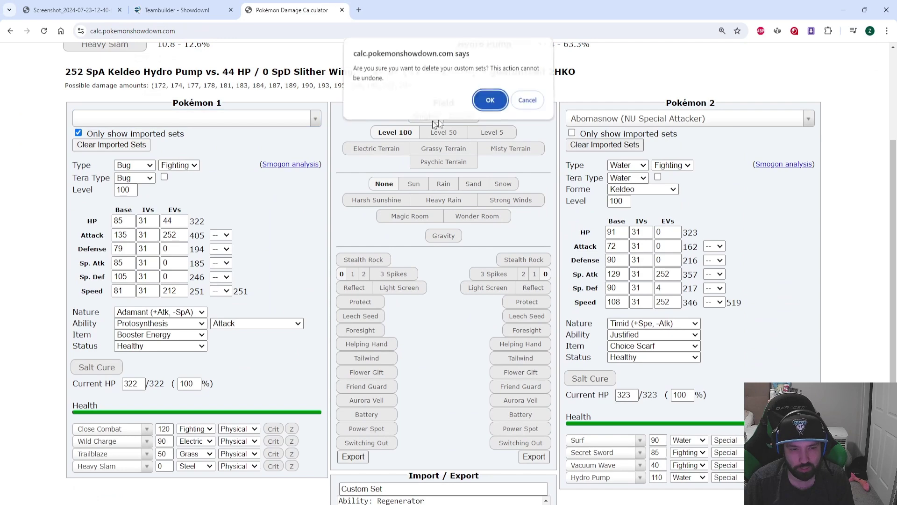
{"action": "left_click", "coordinate": [489, 100]}
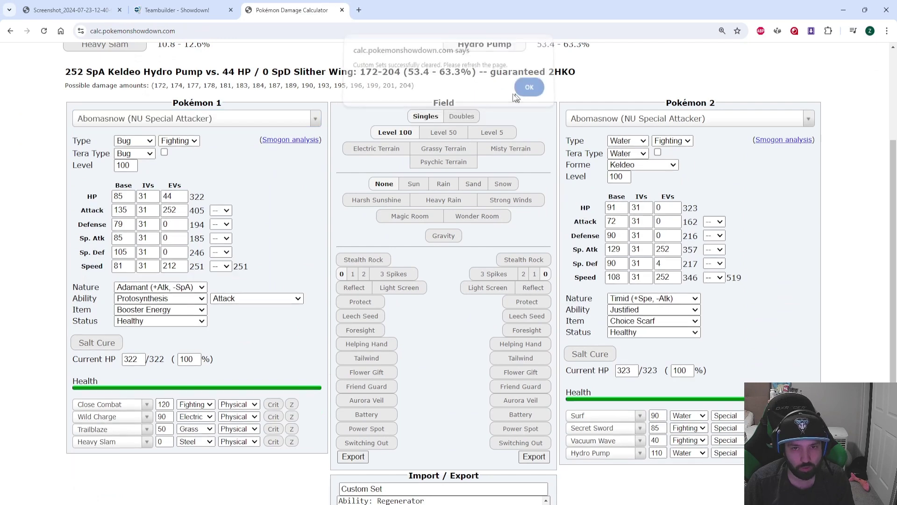
{"action": "left_click", "coordinate": [44, 31]}
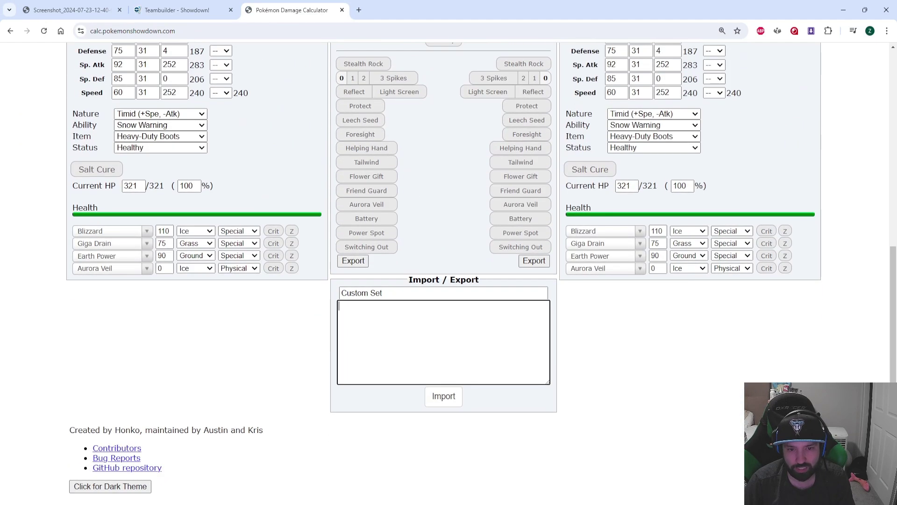
Import the copied Nim team into the damage calculator as custom sets
{"action": "key", "text": "ctrl+v"}
{"action": "left_click", "coordinate": [444, 396]}
{"action": "left_click", "coordinate": [527, 92]}
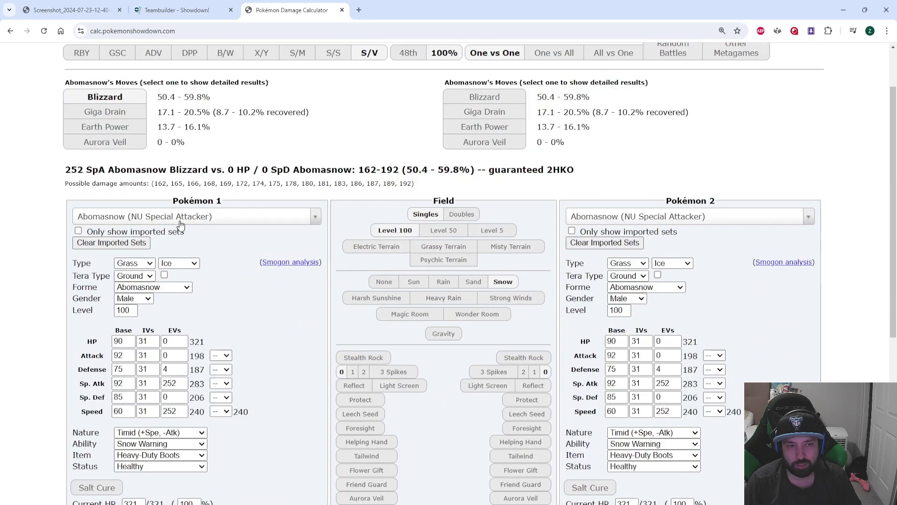
Limit Pokémon 1 to imported sets and load the Dragapult custom set
{"action": "left_click", "coordinate": [78, 230]}
{"action": "left_click", "coordinate": [88, 218]}
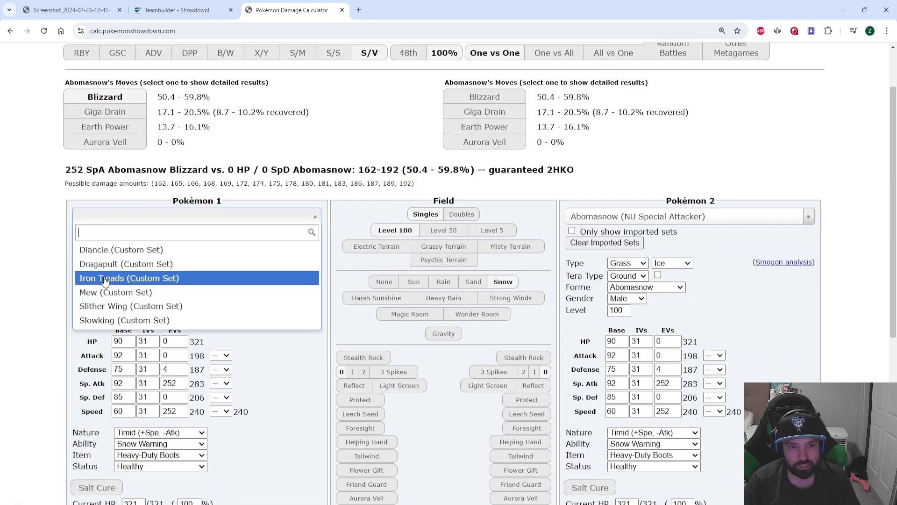
{"action": "left_click", "coordinate": [99, 263]}
Load Raging Bolt's OU Calm Mind set as Pokémon 2 and activate its Tera type as Water
{"action": "left_click", "coordinate": [622, 216]}
{"action": "type", "text": "raging"}
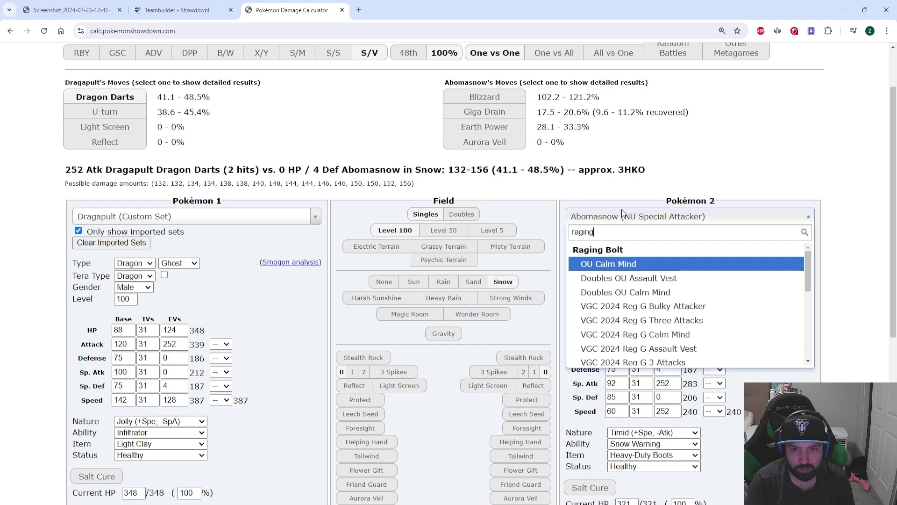
{"action": "key", "text": "Return"}
{"action": "left_click", "coordinate": [636, 276]}
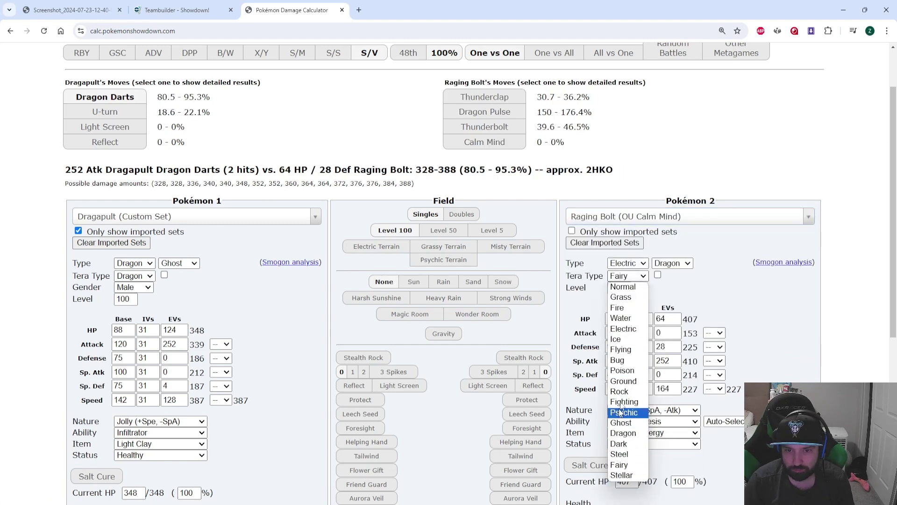
{"action": "left_click", "coordinate": [629, 318]}
{"action": "left_click", "coordinate": [658, 275]}
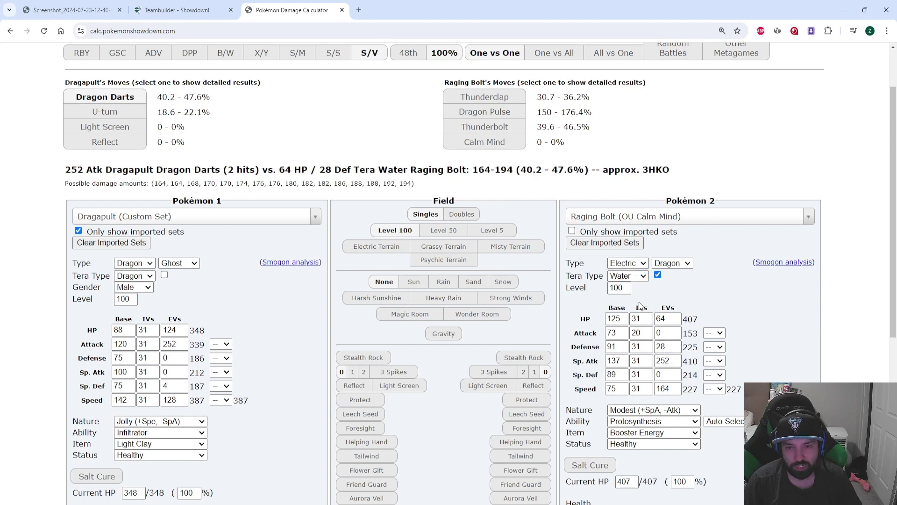
Load the Slither Wing custom set with a +1 Speed boost against Raging Bolt with 252 Speed EVs
{"action": "left_click", "coordinate": [117, 216]}
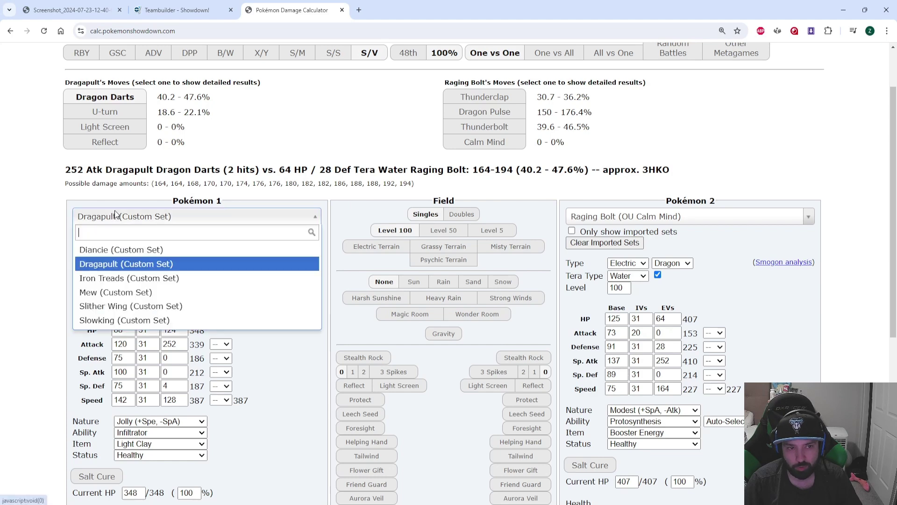
{"action": "left_click", "coordinate": [104, 308]}
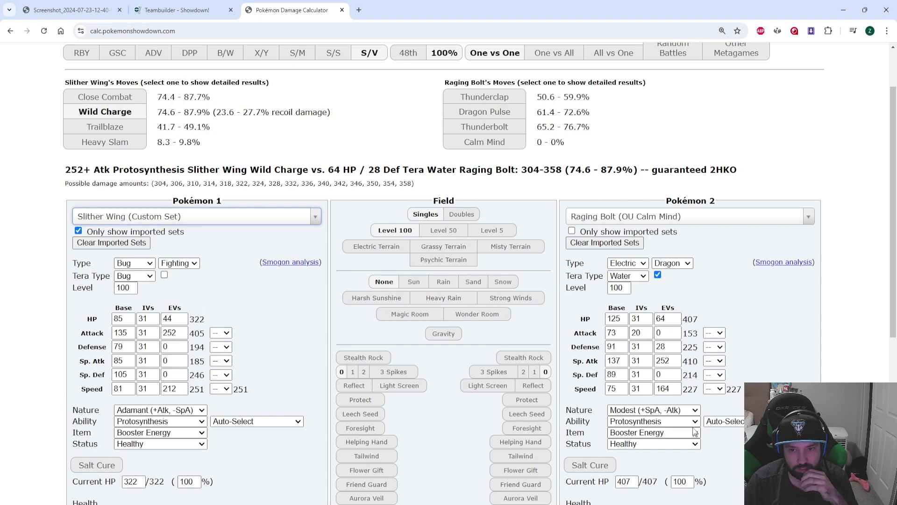
{"action": "double_click", "coordinate": [663, 388]}
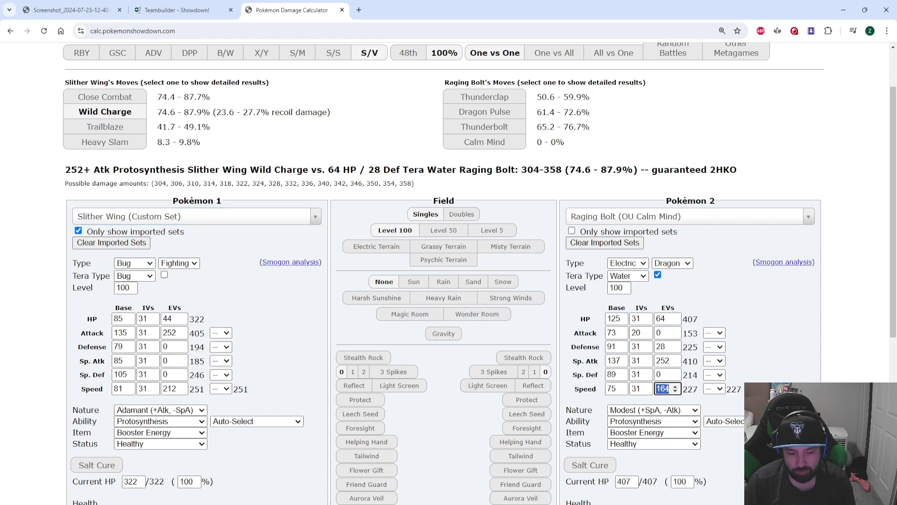
{"action": "type", "text": "252"}
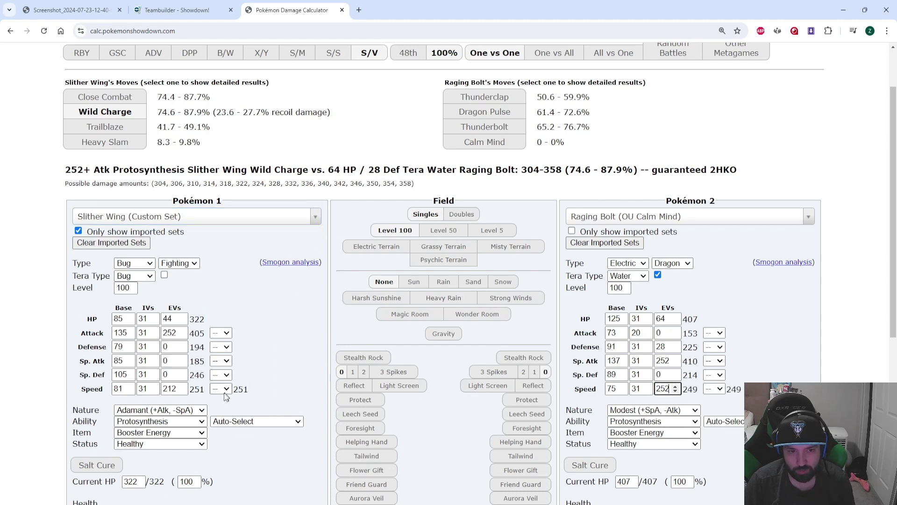
{"action": "left_click", "coordinate": [225, 394]}
{"action": "left_click", "coordinate": [222, 307]}
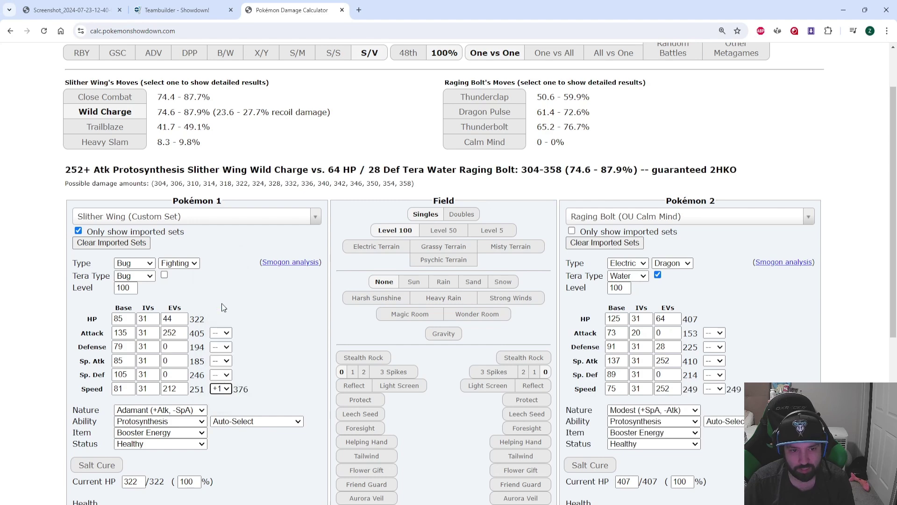
Set Slither Wing's Speed EVs to 240 in the damage calculator
{"action": "left_click", "coordinate": [181, 386]}
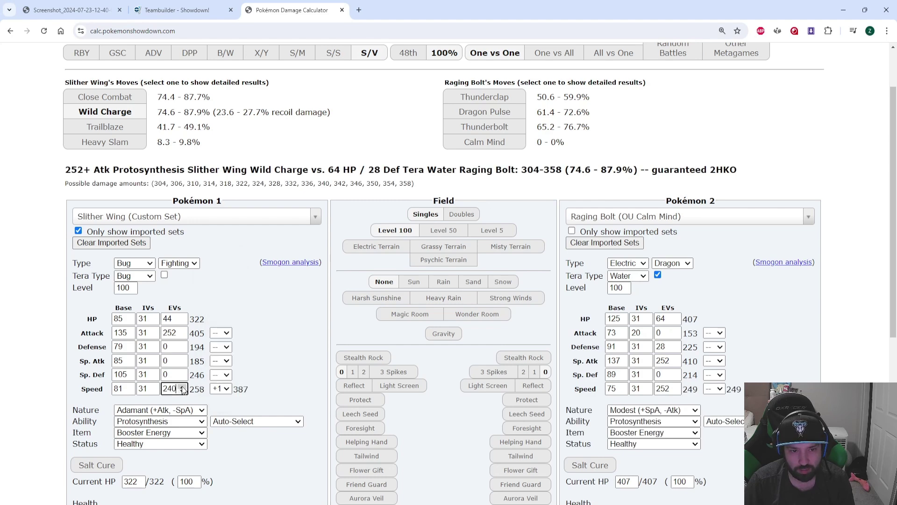
{"action": "left_click", "coordinate": [182, 391]}
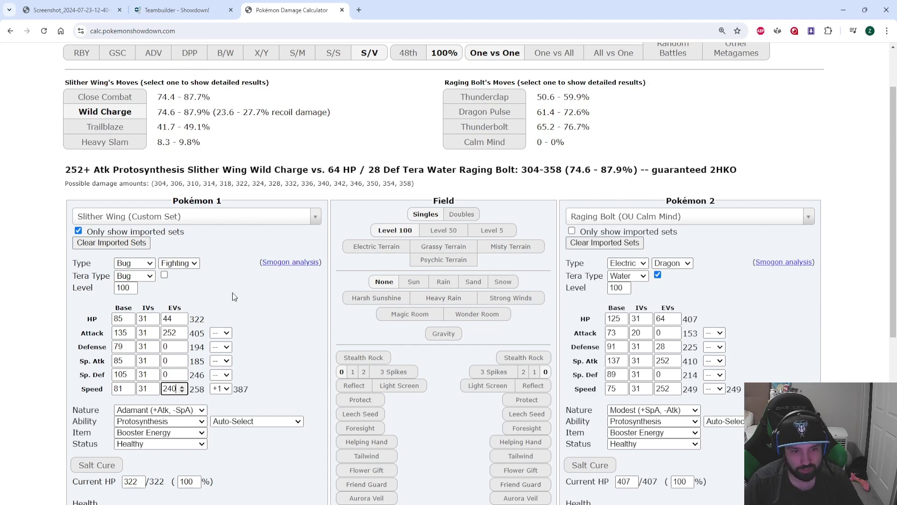
In the Showdown teambuilder, give the Nim team's Slither Wing 240 Speed EVs and 16 HP EVs
{"action": "left_click", "coordinate": [178, 10]}
{"action": "key", "text": "ctrl+1"}
{"action": "left_click", "coordinate": [185, 9]}
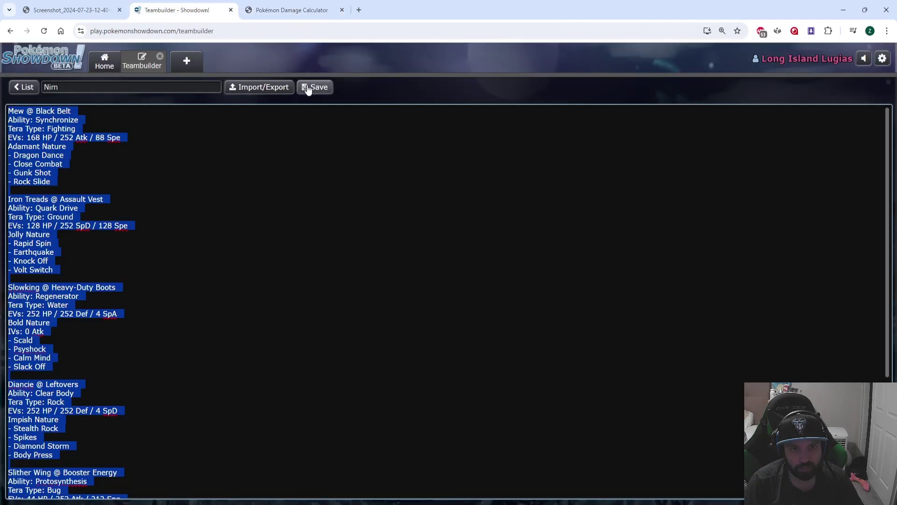
{"action": "scroll", "coordinate": [191, 259], "scroll_direction": "down", "scroll_amount": 6}
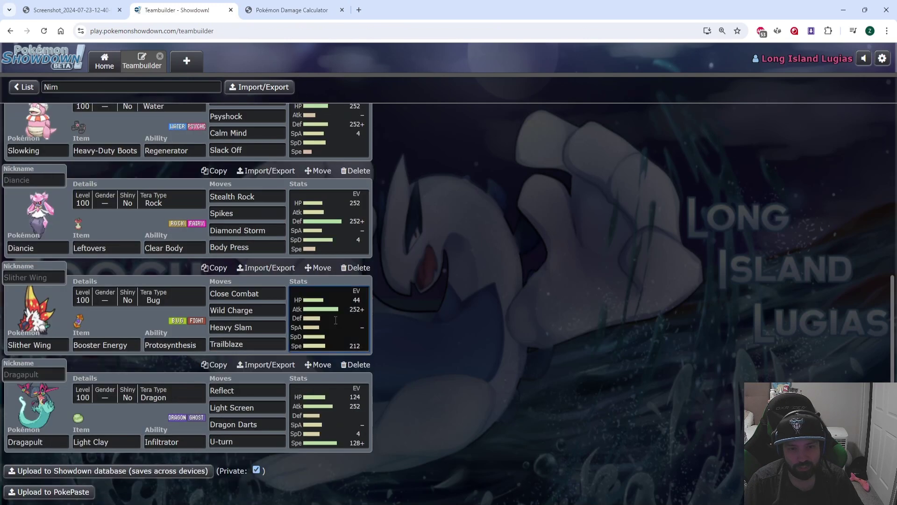
{"action": "left_click", "coordinate": [327, 318]}
{"action": "left_click_drag", "start_coordinate": [209, 269], "coordinate": [144, 270]}
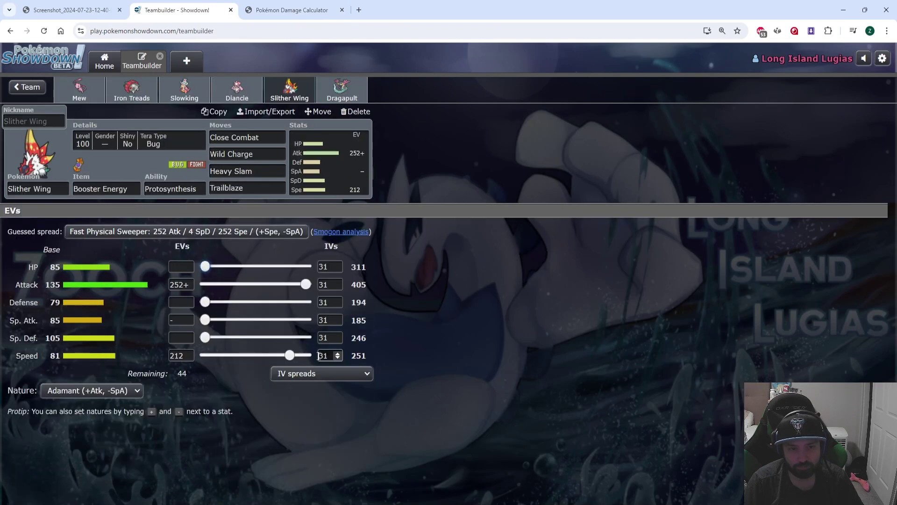
{"action": "left_click_drag", "start_coordinate": [290, 355], "coordinate": [300, 356]}
{"action": "key", "text": "ctrl+Tab"}
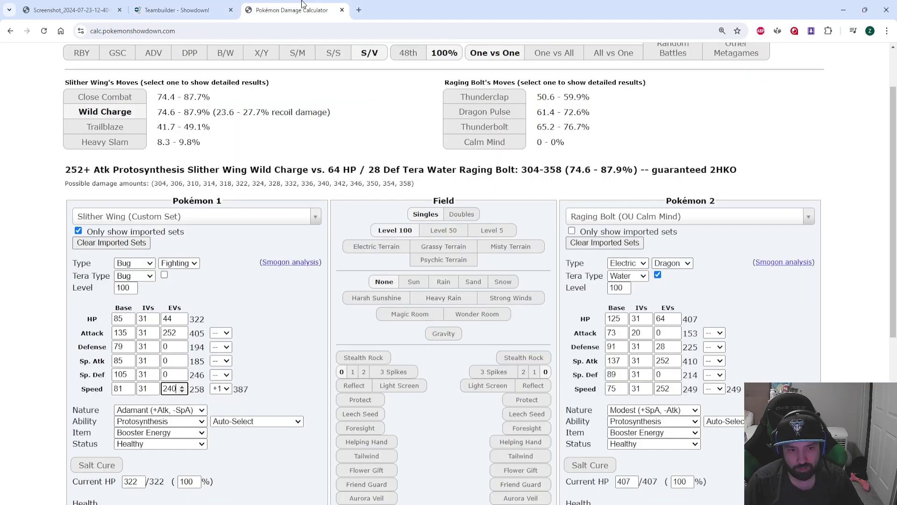
{"action": "key", "text": "ctrl+Tab"}
{"action": "key", "text": "ctrl+Tab"}
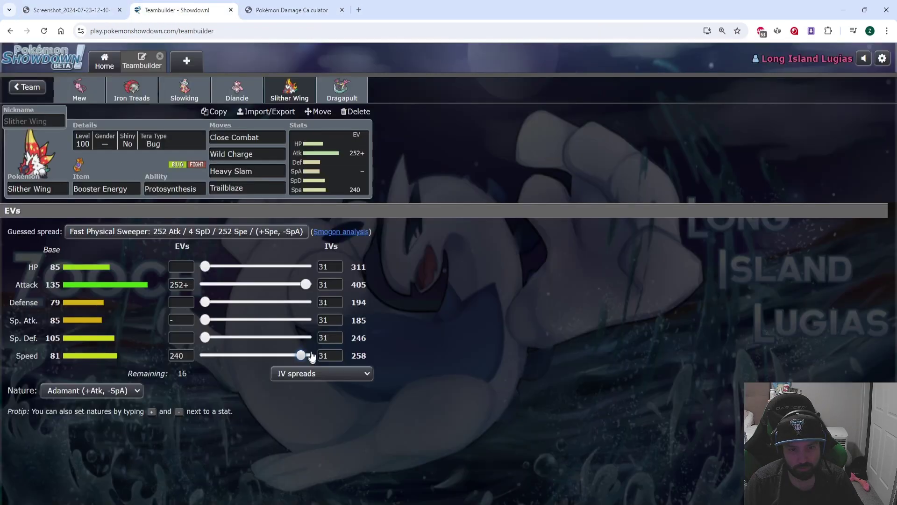
{"action": "left_click_drag", "start_coordinate": [206, 266], "coordinate": [211, 266]}
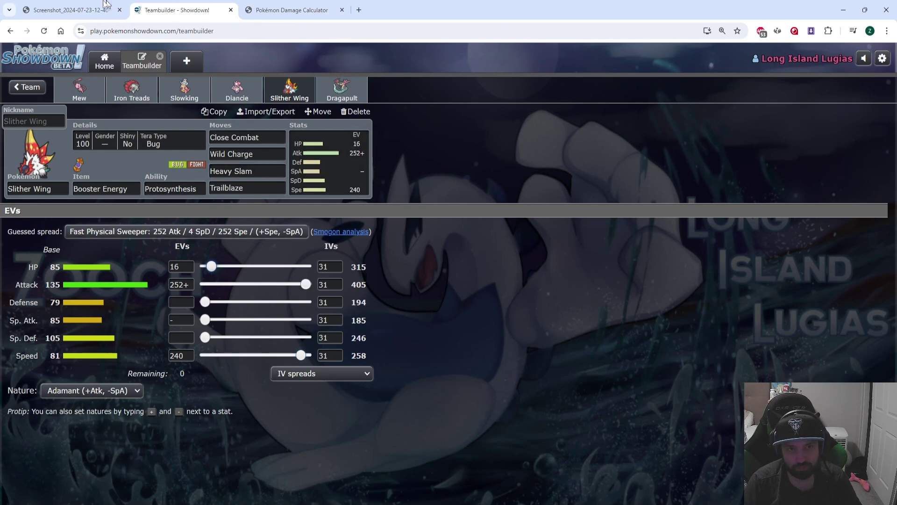
In the damage calculator, set Slither Wing's HP EVs to 16 and show the detailed results for Close Combat
{"action": "key", "text": "ctrl+shift+Tab"}
{"action": "key", "text": "ctrl+shift+Tab"}
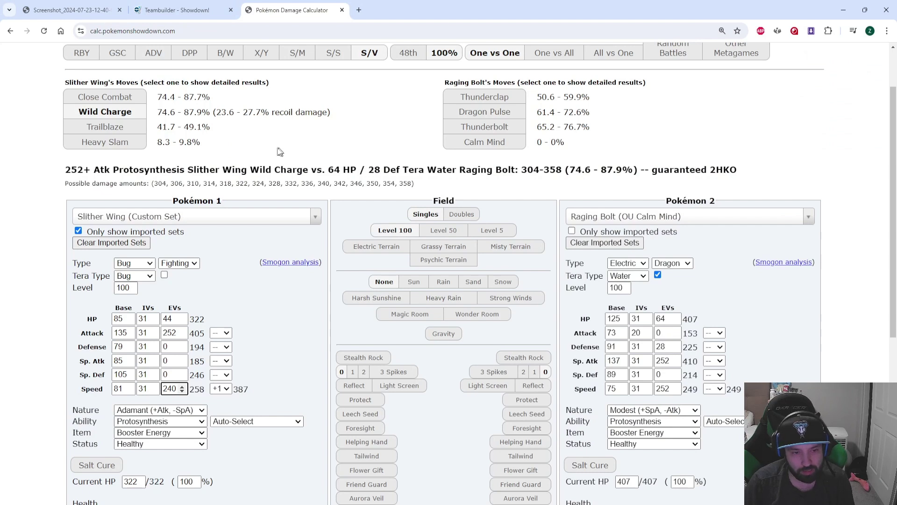
{"action": "left_click", "coordinate": [174, 318]}
{"action": "key", "text": "ctrl+a"}
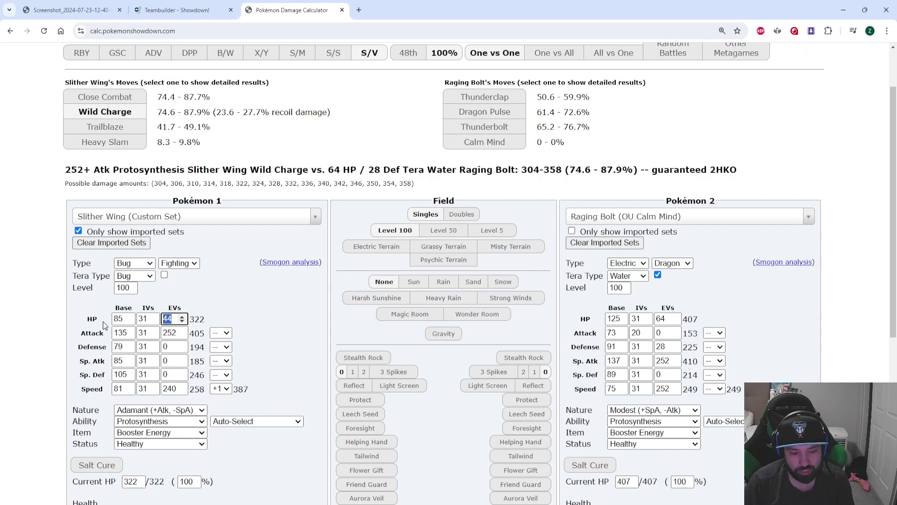
{"action": "type", "text": "16"}
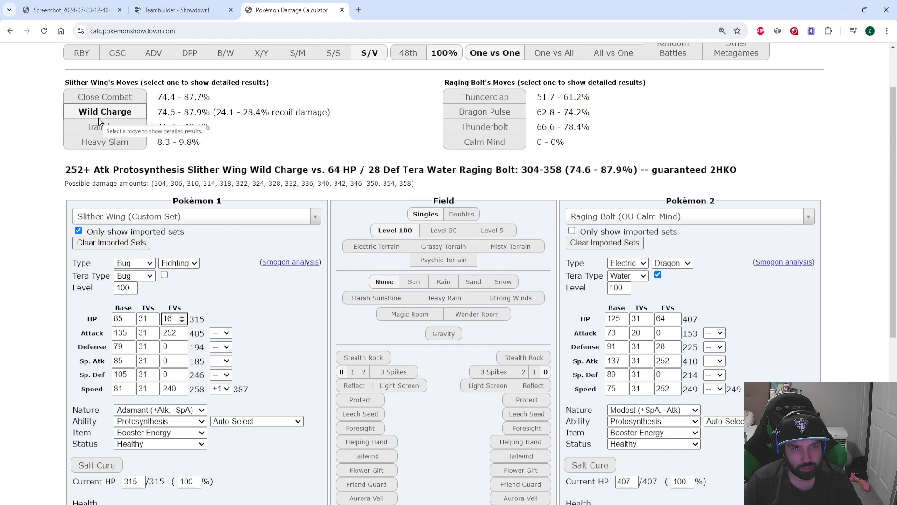
{"action": "left_click", "coordinate": [116, 94]}
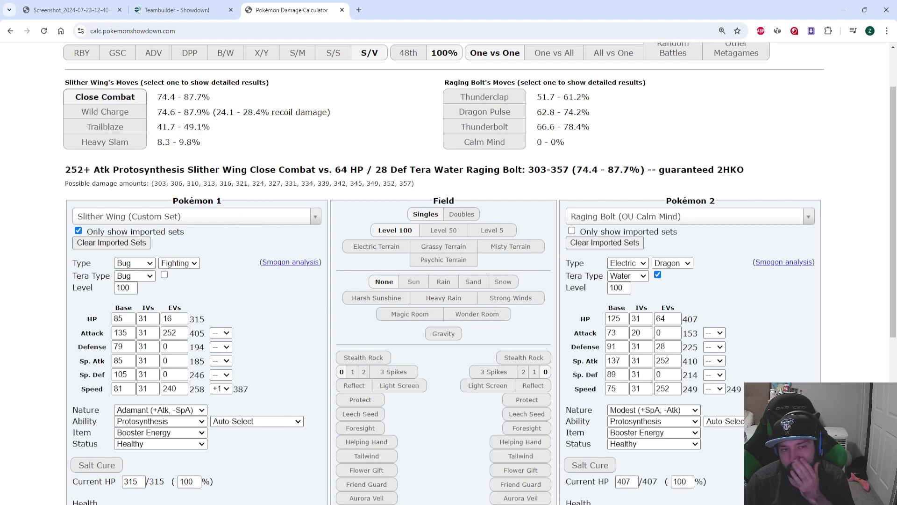
Review Dragapult's set in the teambuilder and compare both rosters and their speeds in the matchup screenshot
{"action": "left_click", "coordinate": [611, 224]}
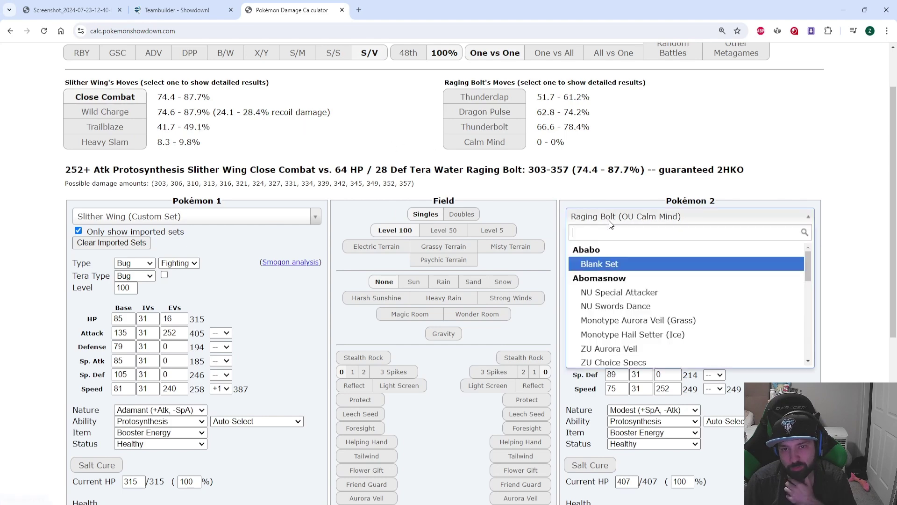
{"action": "key", "text": "Escape"}
{"action": "left_click", "coordinate": [177, 10]}
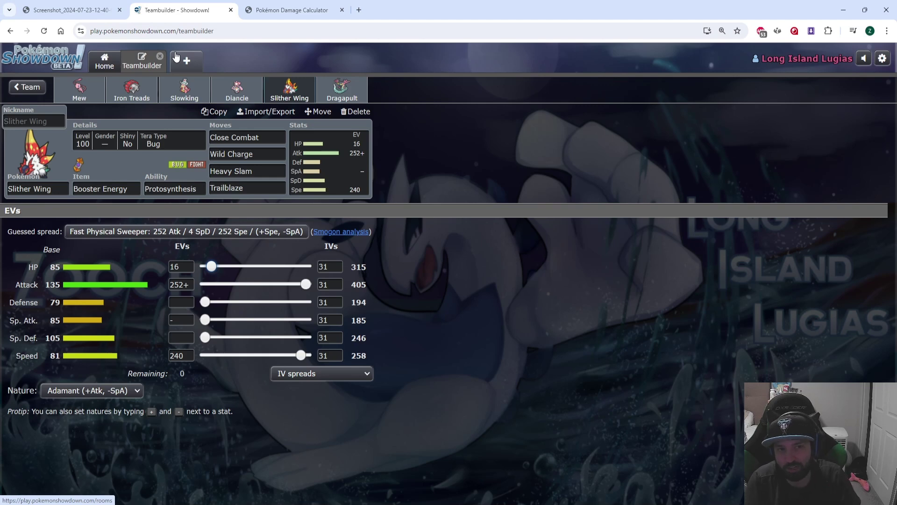
{"action": "left_click", "coordinate": [230, 97]}
{"action": "left_click", "coordinate": [342, 91]}
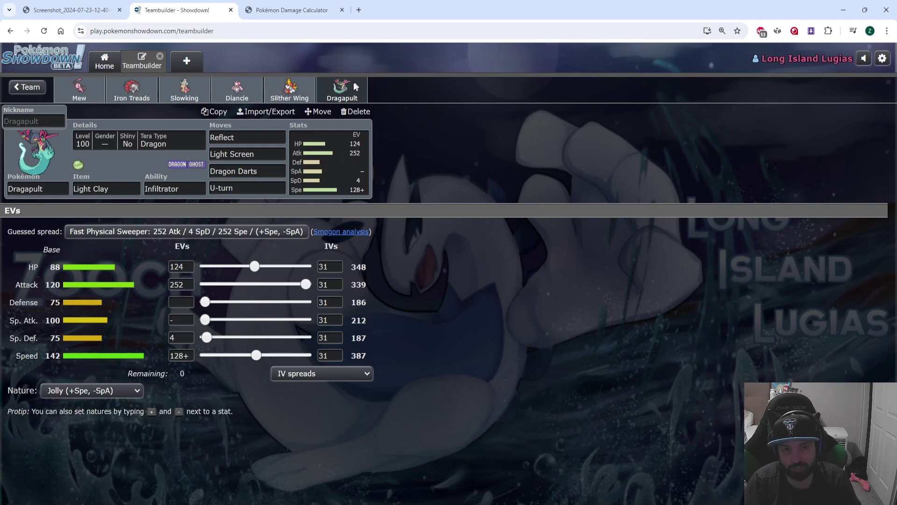
{"action": "left_click", "coordinate": [117, 5]}
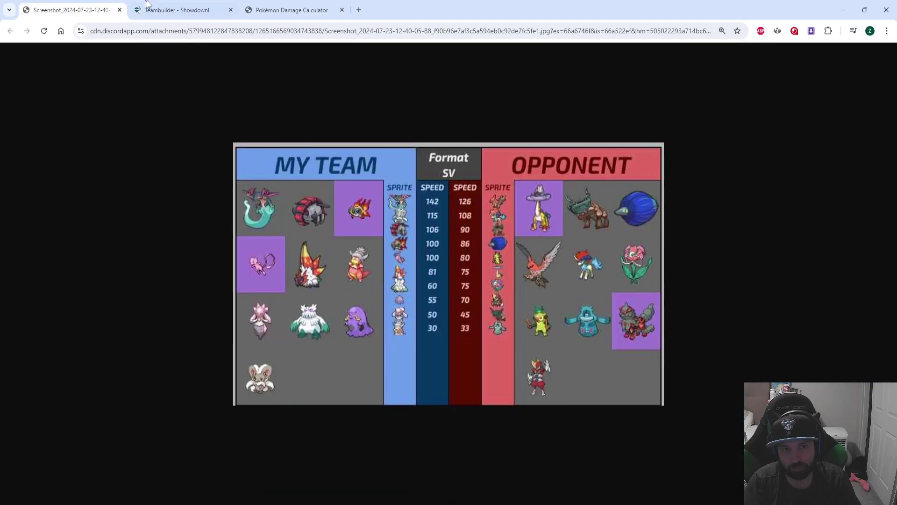
{"action": "left_click", "coordinate": [170, 4]}
{"action": "left_click", "coordinate": [87, 5]}
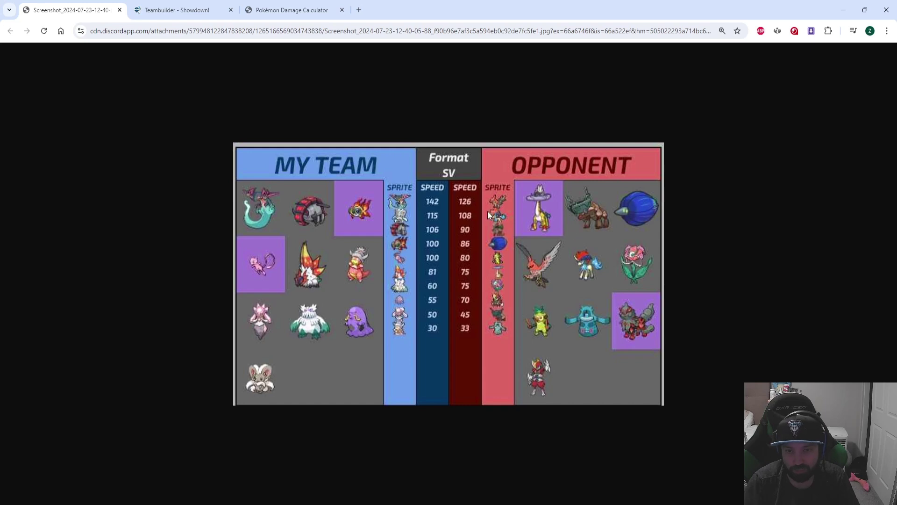
{"action": "left_click", "coordinate": [217, 10]}
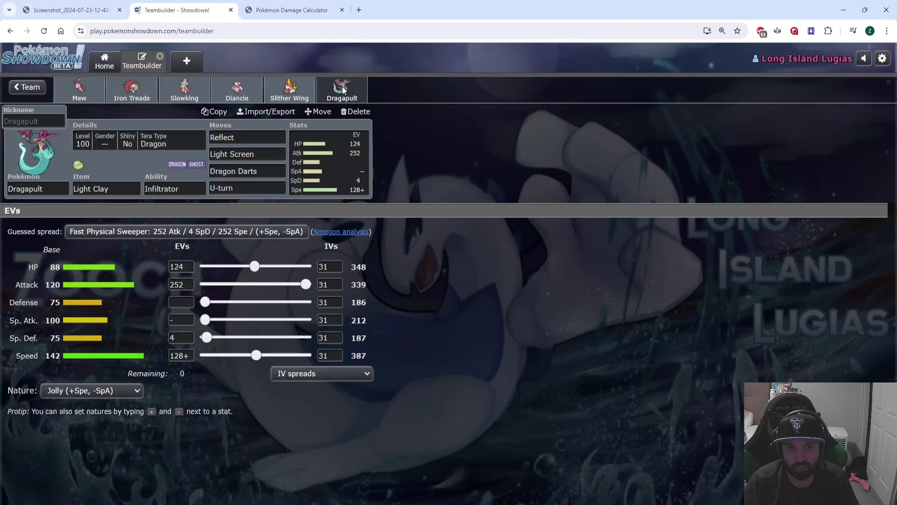
Load Arcanine-Hisui's OU Choice Band set as Pokémon 2 in the damage calculator and change its nature to Adamant
{"action": "left_click", "coordinate": [280, 10]}
{"action": "left_click", "coordinate": [612, 216]}
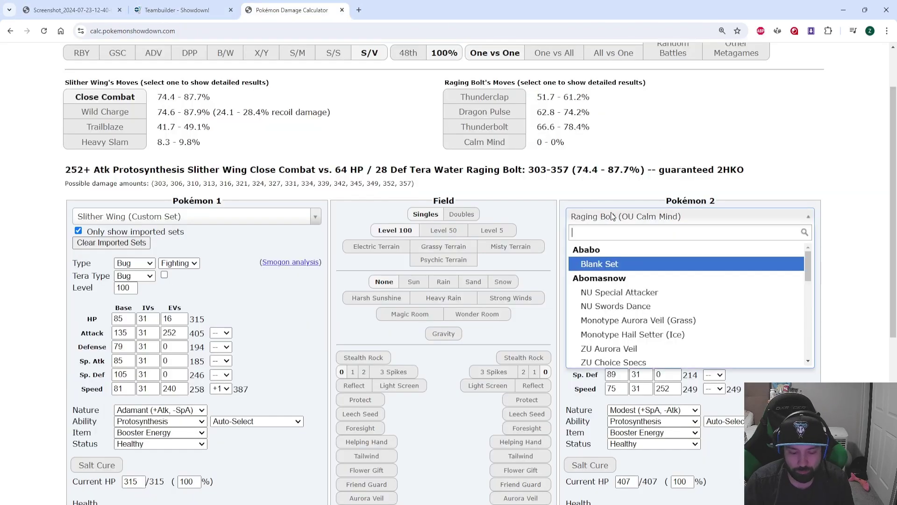
{"action": "type", "text": "arcanine"}
{"action": "scroll", "coordinate": [682, 288], "scroll_direction": "down", "scroll_amount": 2}
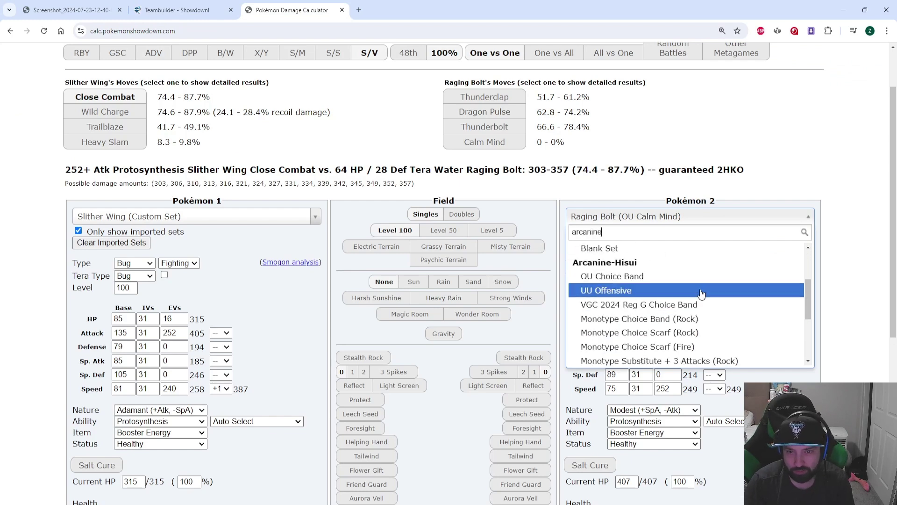
{"action": "left_click", "coordinate": [654, 262]}
{"action": "left_click", "coordinate": [650, 432]}
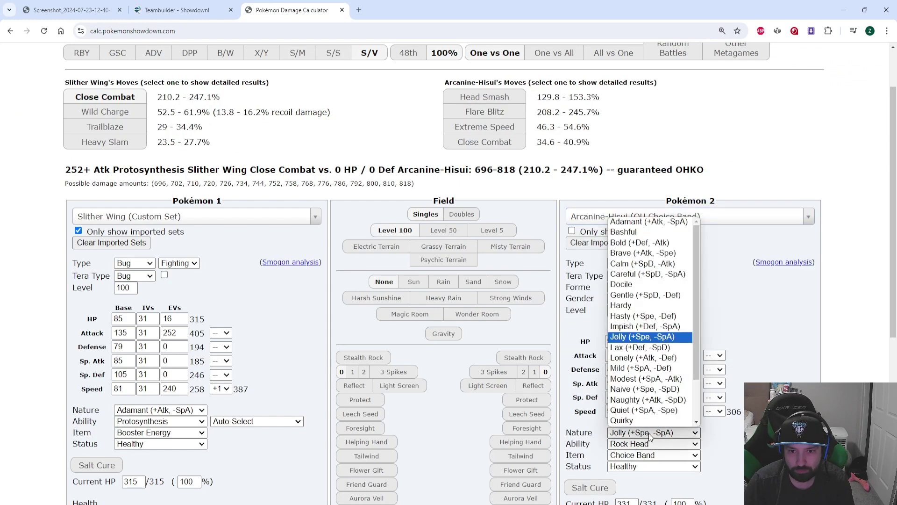
{"action": "key", "text": "a"}
{"action": "key", "text": "Return"}
Load the Slowking custom set as Pokémon 1 and enable Reflect on its side of the field
{"action": "left_click", "coordinate": [113, 216]}
{"action": "left_click", "coordinate": [115, 320]}
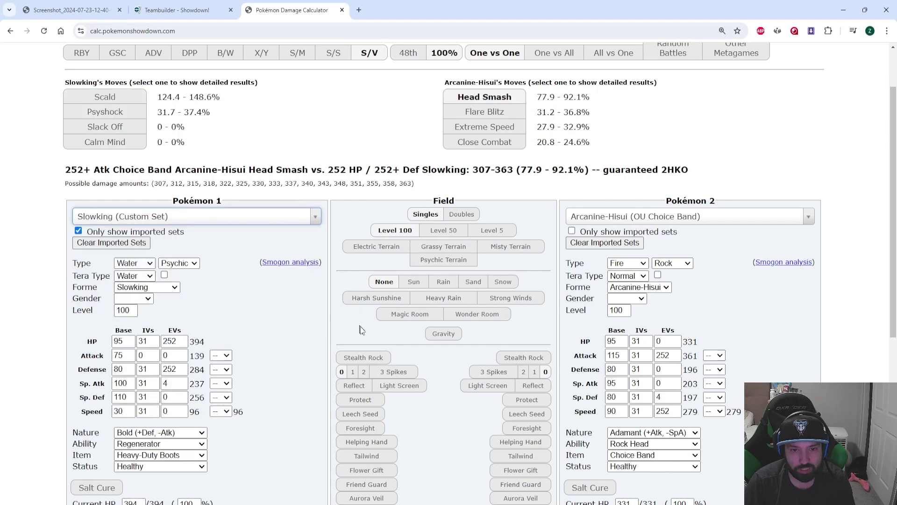
{"action": "left_click", "coordinate": [362, 389]}
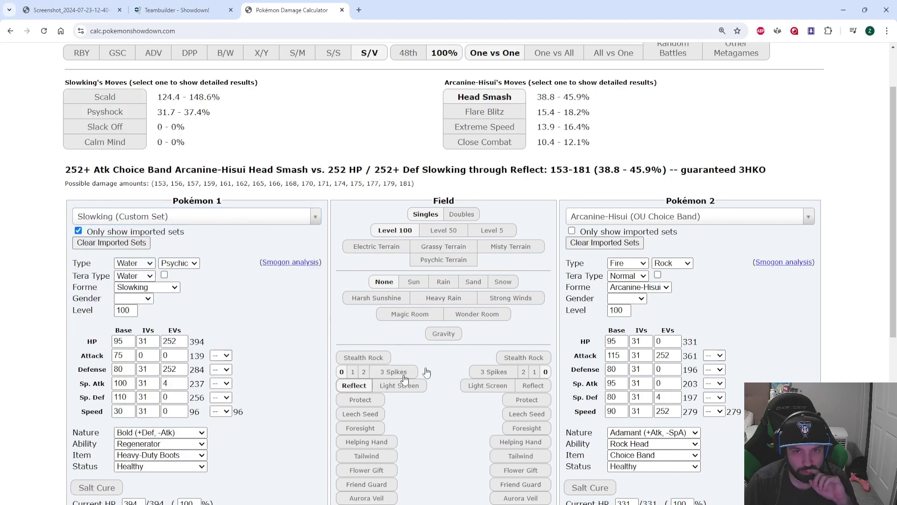
Set Arcanine-Hisui's Tera type to Rock and activate it
{"action": "left_click", "coordinate": [645, 277]}
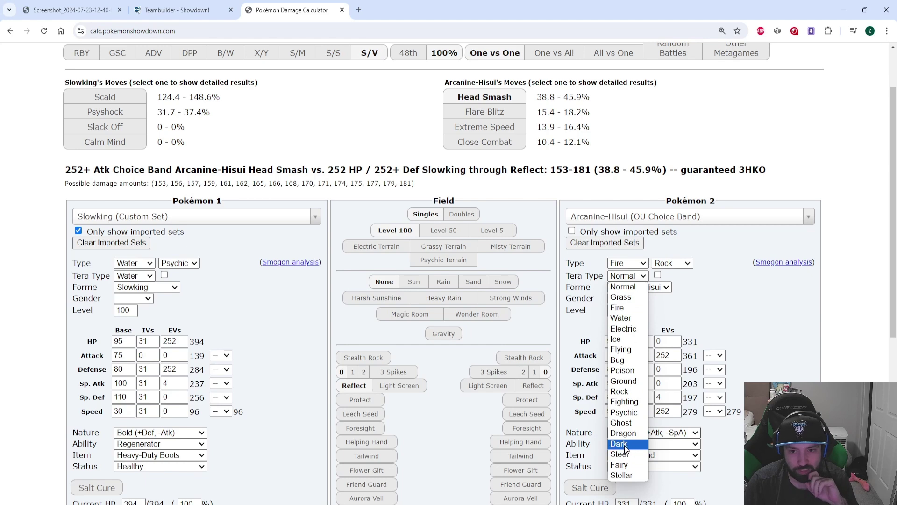
{"action": "left_click", "coordinate": [621, 391]}
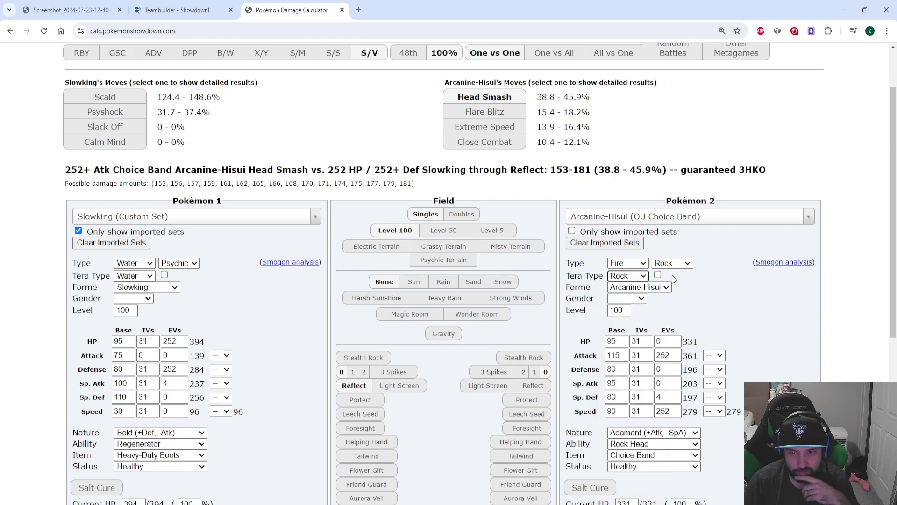
{"action": "left_click", "coordinate": [658, 275]}
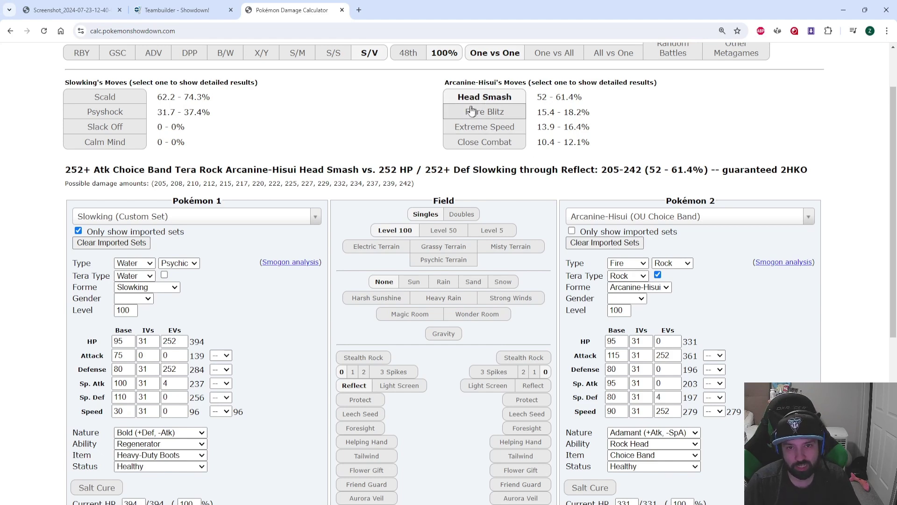
Recheck Dragapult's set in the teambuilder and both rosters in the matchup screenshot
{"action": "left_click", "coordinate": [154, 216]}
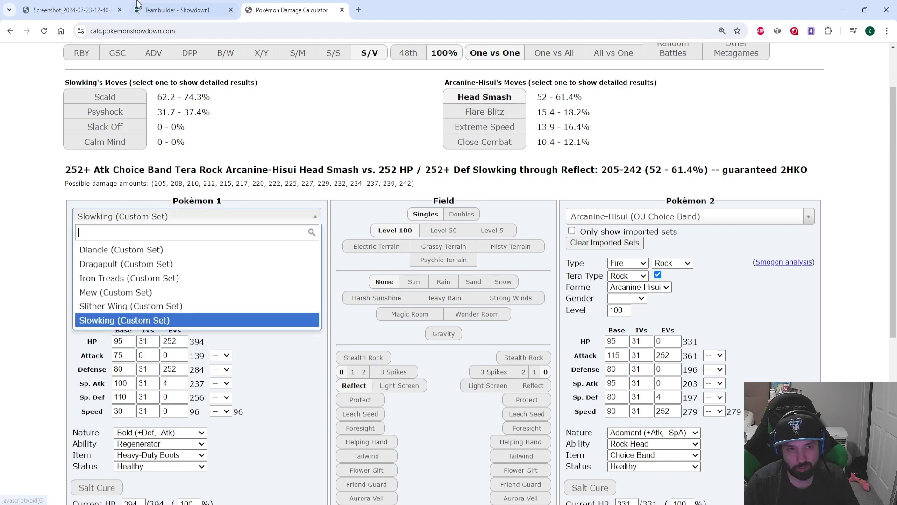
{"action": "left_click", "coordinate": [140, 6]}
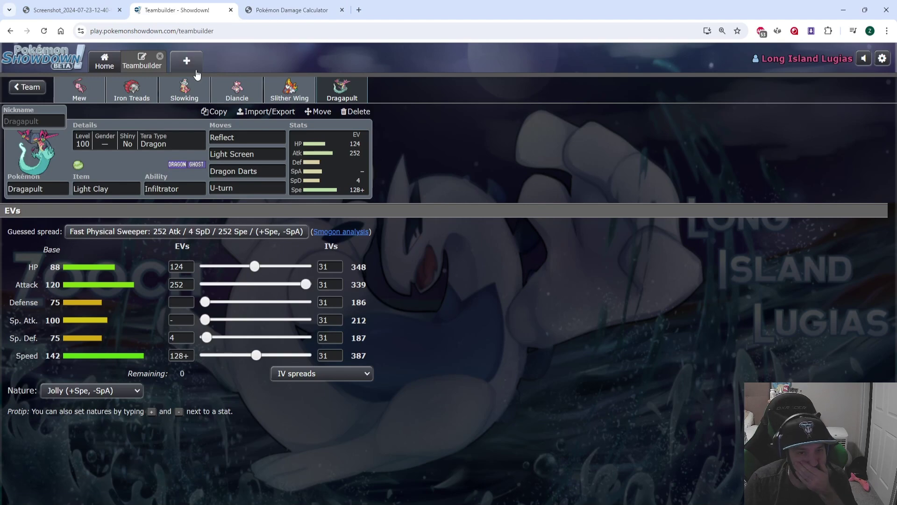
{"action": "left_click", "coordinate": [277, 5]}
{"action": "left_click", "coordinate": [201, 6]}
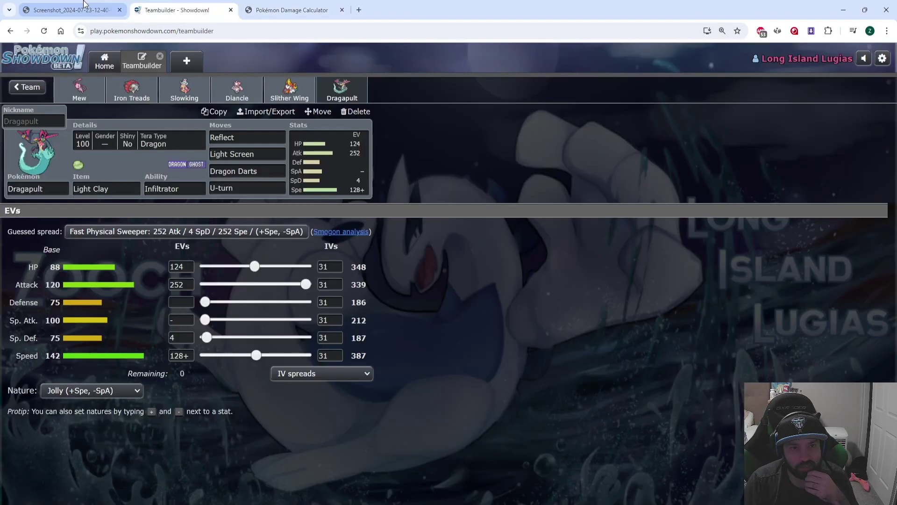
{"action": "left_click", "coordinate": [84, 5]}
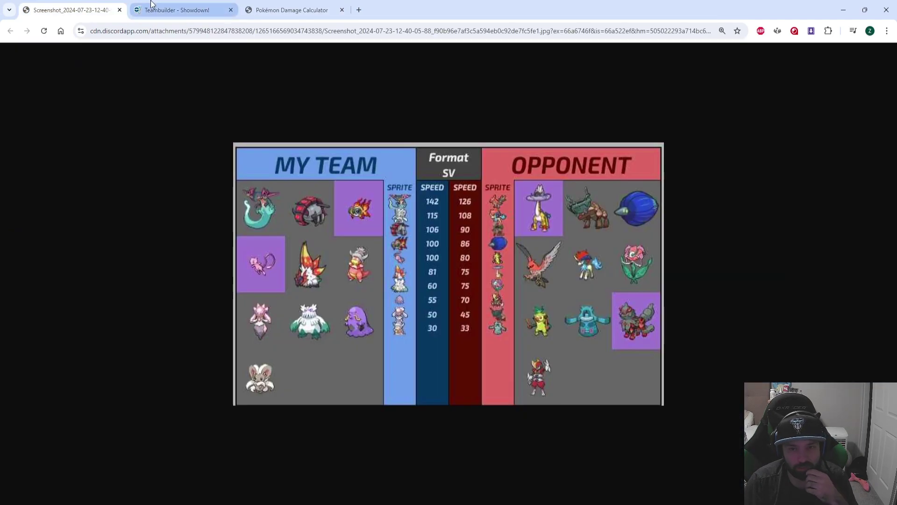
{"action": "mouse_move", "coordinate": [151, 4]}
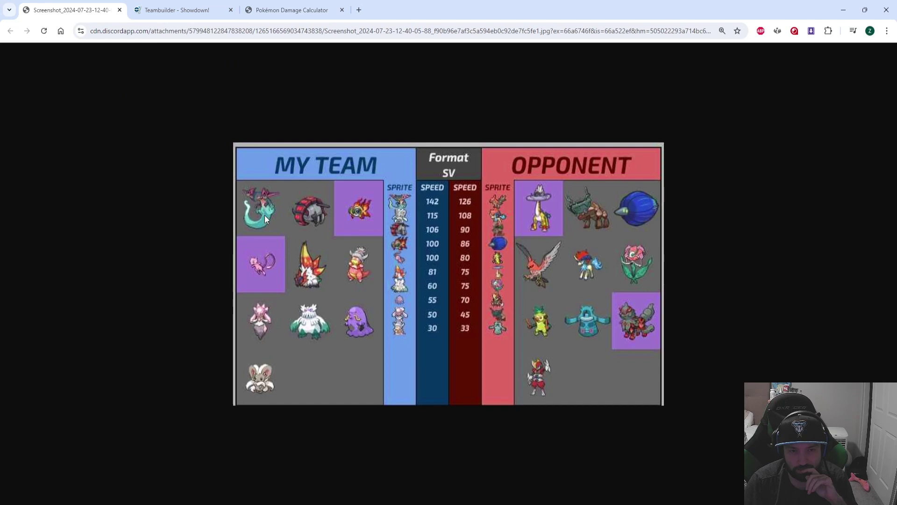
{"action": "left_click", "coordinate": [176, 6]}
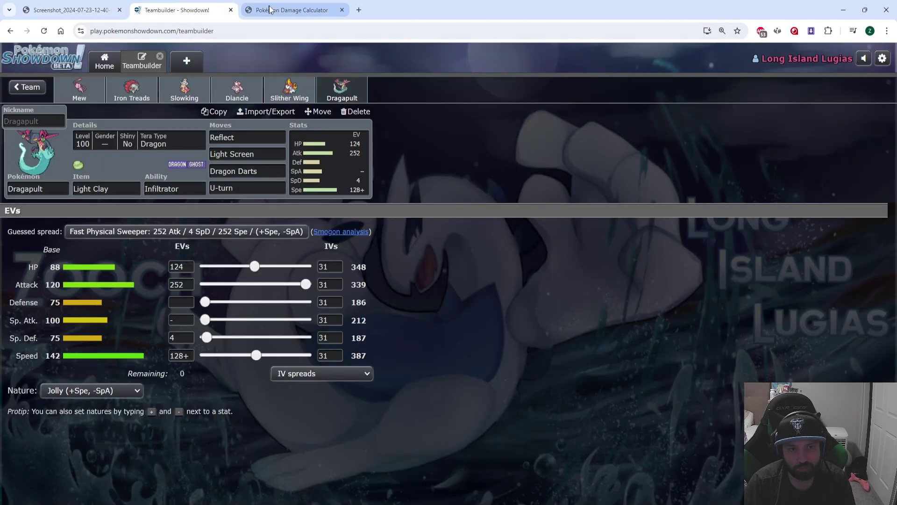
Load the Mew custom set with its Fighting Tera active in the damage calculator and pit it against Raging Bolt's OU Calm Mind set
{"action": "left_click", "coordinate": [285, 6]}
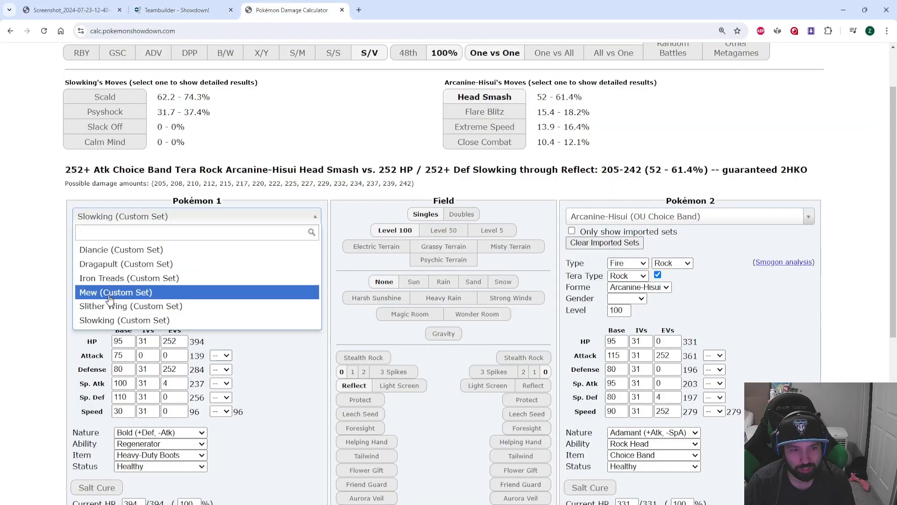
{"action": "left_click", "coordinate": [163, 292]}
{"action": "left_click", "coordinate": [164, 276]}
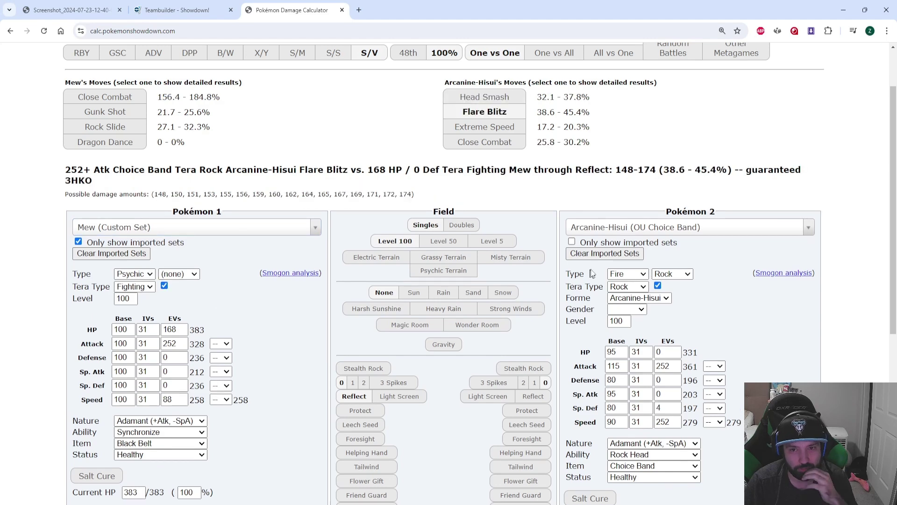
{"action": "left_click", "coordinate": [627, 228]}
{"action": "key", "text": "Return"}
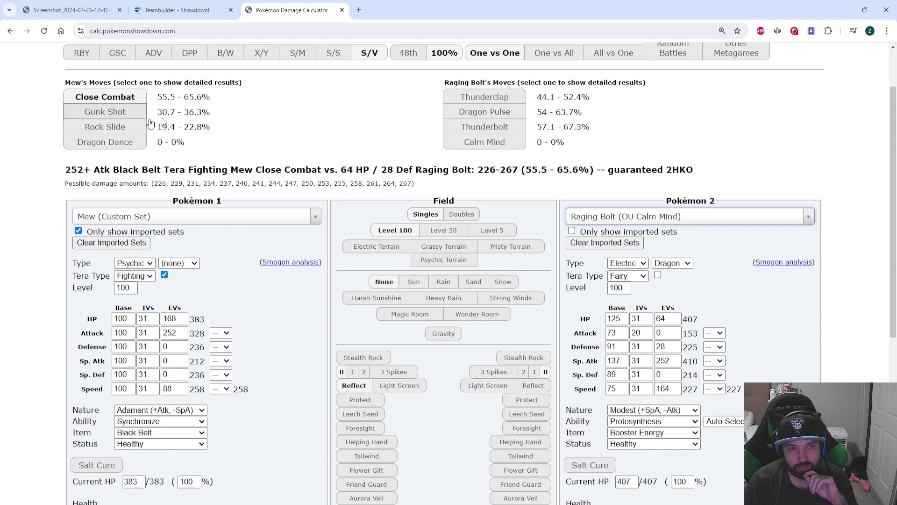
Review the rosters in the matchup screenshot and the Iron Treads, Slither Wing, Diancie and Slowking sets in the teambuilder
{"action": "left_click", "coordinate": [177, 10]}
{"action": "left_click", "coordinate": [105, 4]}
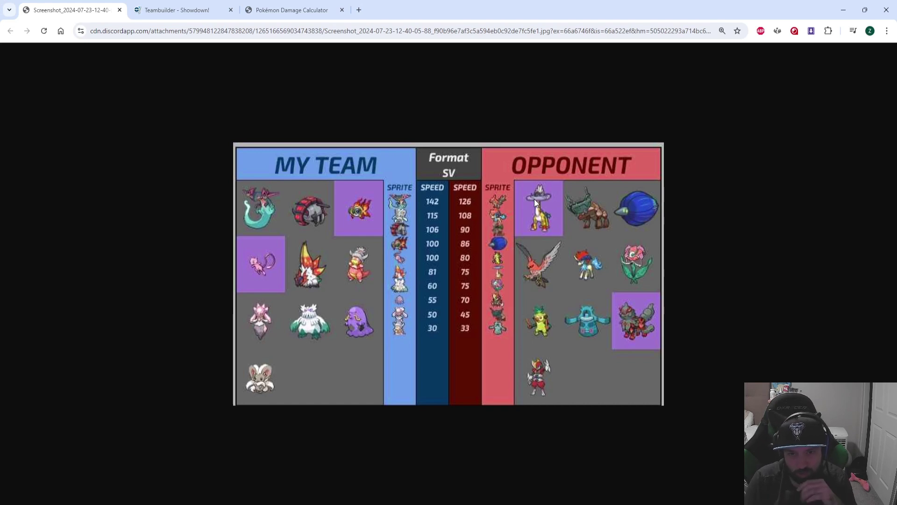
{"action": "left_click", "coordinate": [139, 4]}
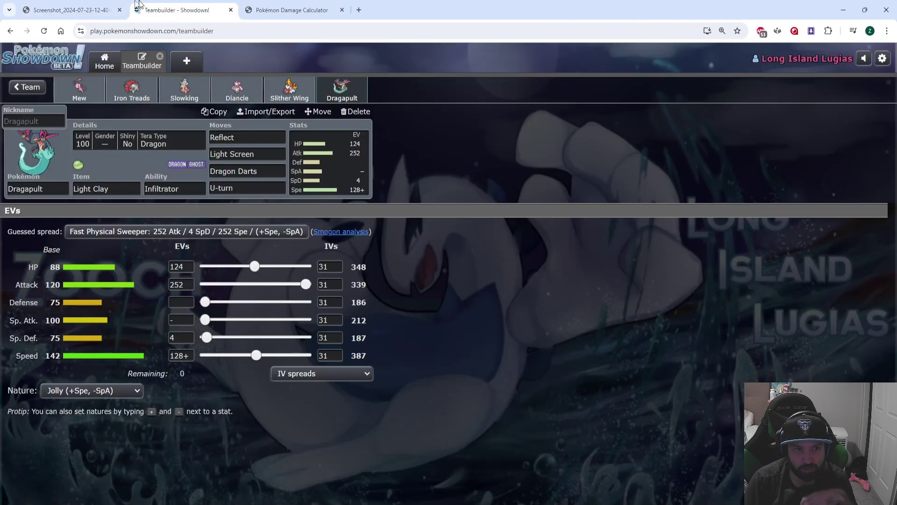
{"action": "left_click", "coordinate": [134, 91]}
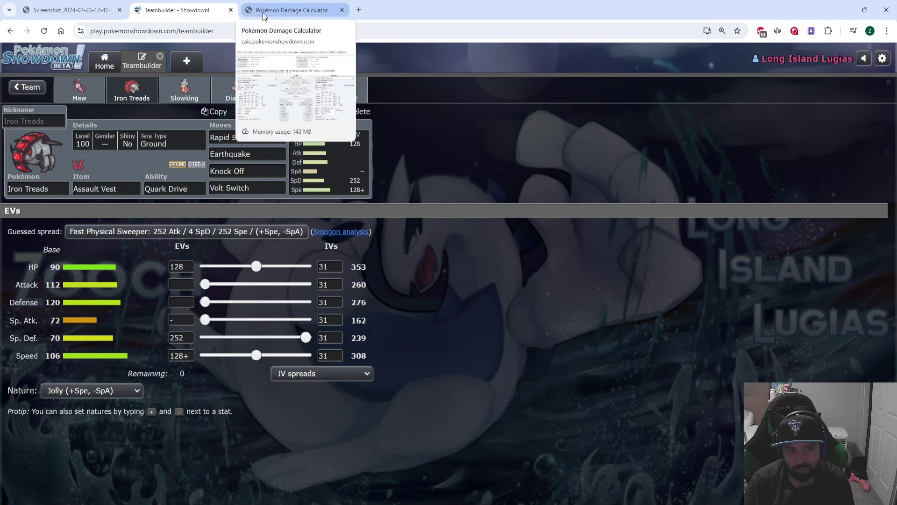
{"action": "left_click", "coordinate": [290, 90]}
{"action": "left_click", "coordinate": [229, 90]}
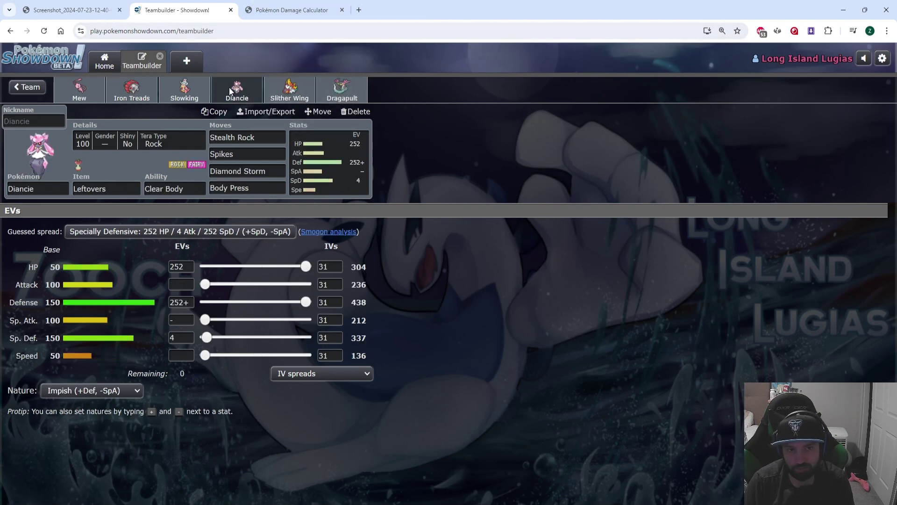
{"action": "left_click", "coordinate": [183, 91]}
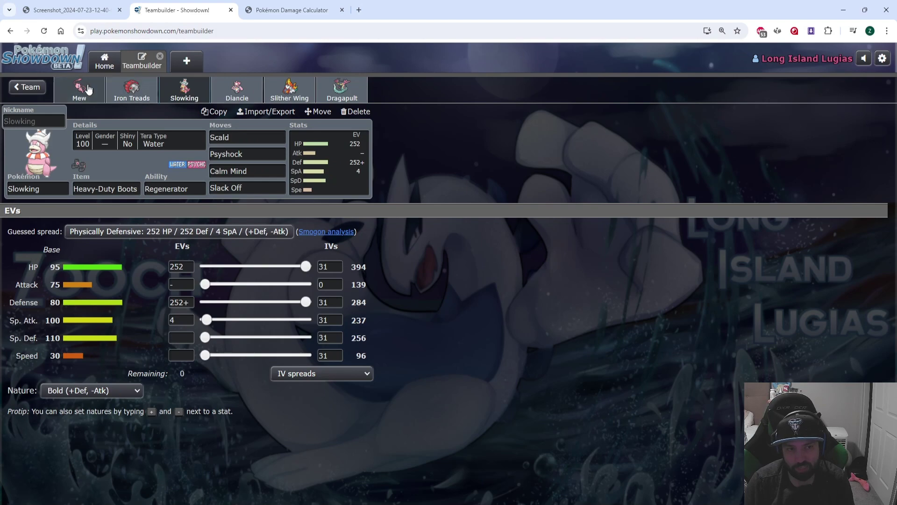
Load the Slowking custom set as Pokémon 1 in the damage calculator and pit it against Glimmora's OU Lead set
{"action": "left_click", "coordinate": [292, 10]}
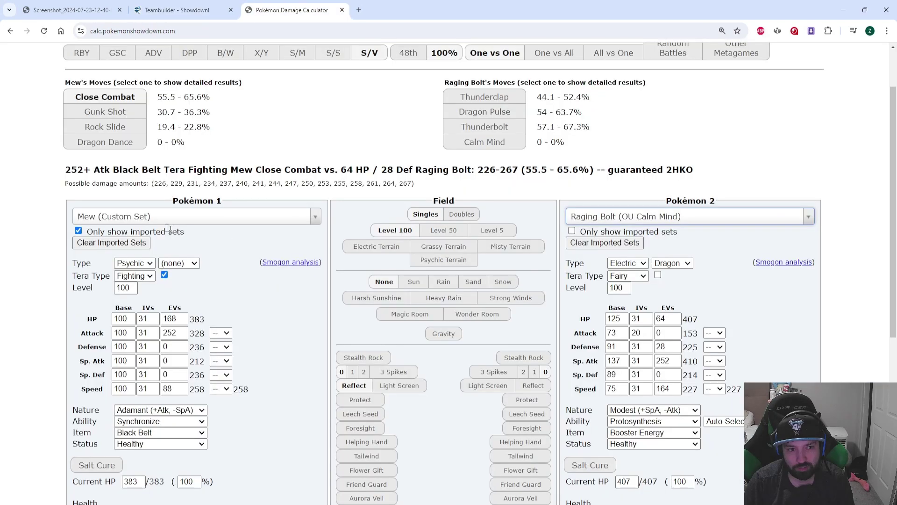
{"action": "left_click", "coordinate": [142, 218]}
{"action": "left_click", "coordinate": [101, 320]}
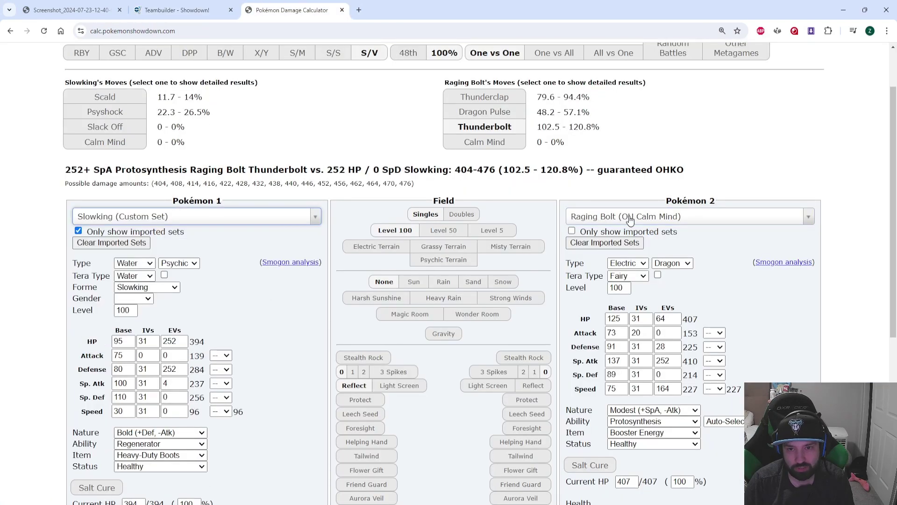
{"action": "left_click", "coordinate": [629, 219]}
{"action": "type", "text": "glimmora"}
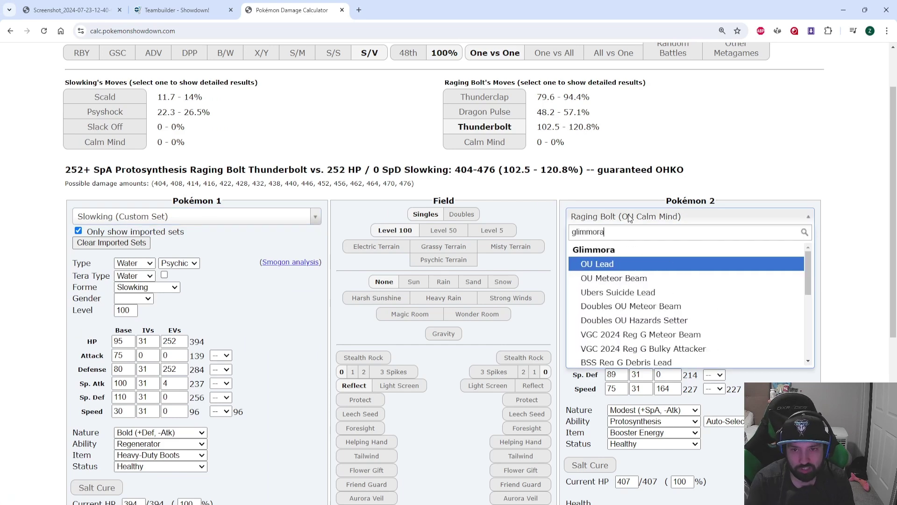
{"action": "key", "text": "Return"}
Give Glimmora a +1 Special Attack boost and replace its Mortal Spin with Energy Ball
{"action": "left_click", "coordinate": [714, 372]}
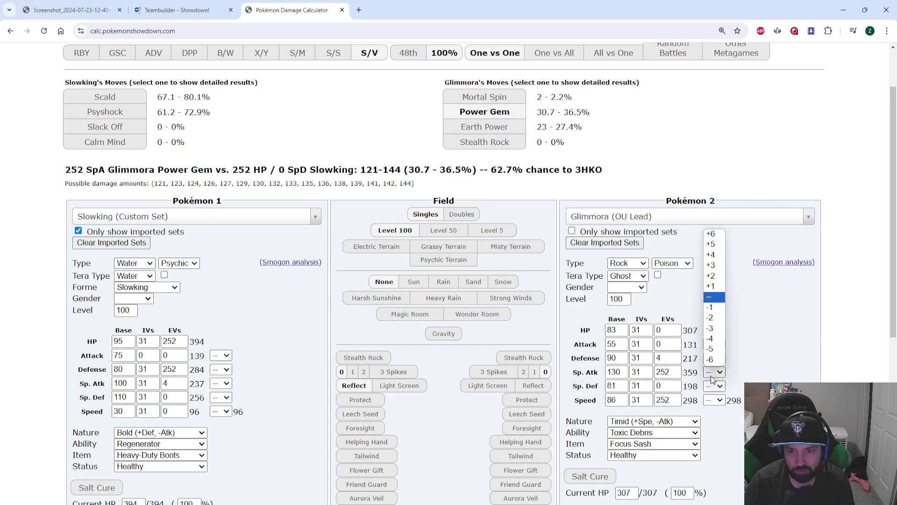
{"action": "left_click", "coordinate": [712, 287]}
{"action": "scroll", "coordinate": [712, 287], "scroll_direction": "down", "scroll_amount": 2}
{"action": "left_click", "coordinate": [601, 441]}
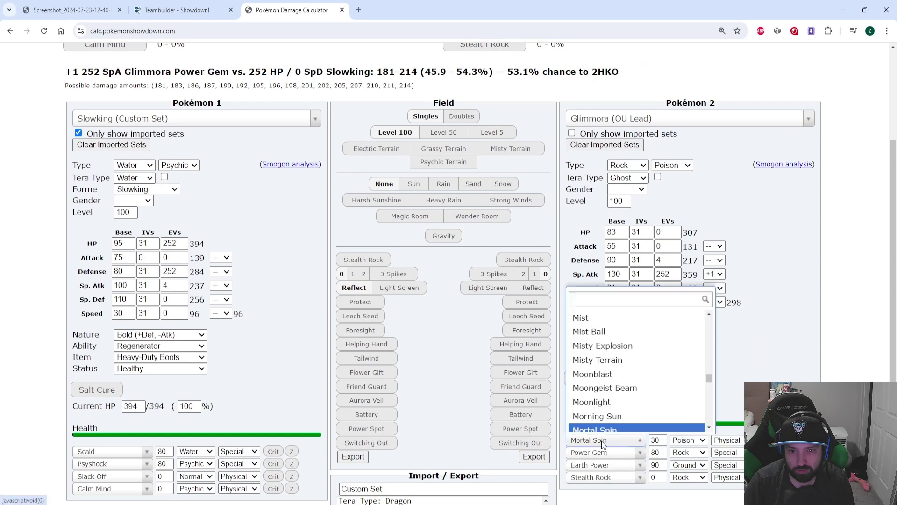
{"action": "type", "text": "erner"}
{"action": "key", "text": "BackSpace"}
{"action": "key", "text": "BackSpace"}
{"action": "key", "text": "BackSpace"}
{"action": "key", "text": "BackSpace"}
{"action": "type", "text": "ner"}
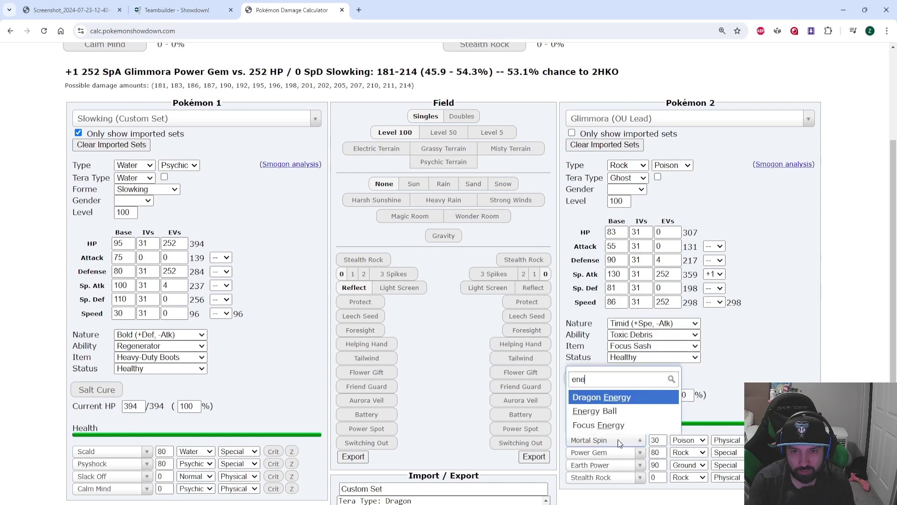
{"action": "left_click", "coordinate": [607, 413]}
{"action": "scroll", "coordinate": [603, 407], "scroll_direction": "up", "scroll_amount": 4}
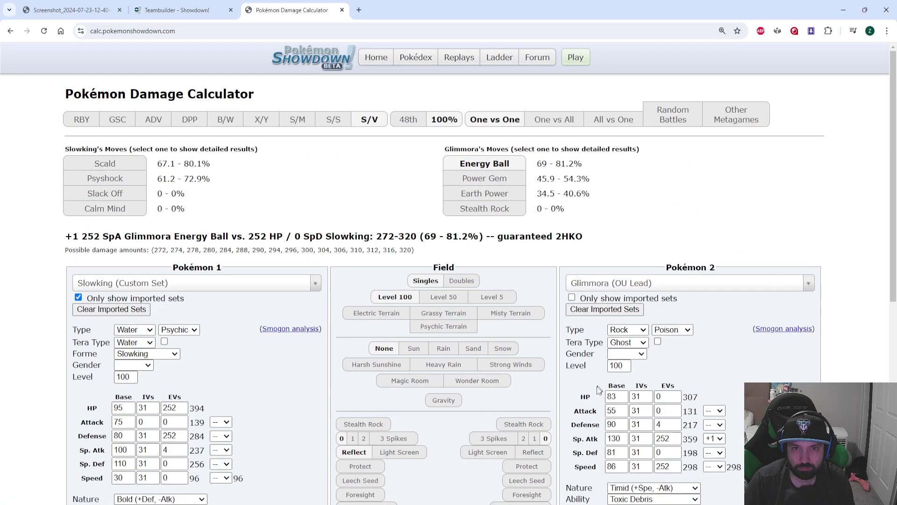
{"action": "scroll", "coordinate": [582, 396], "scroll_direction": "down", "scroll_amount": 1}
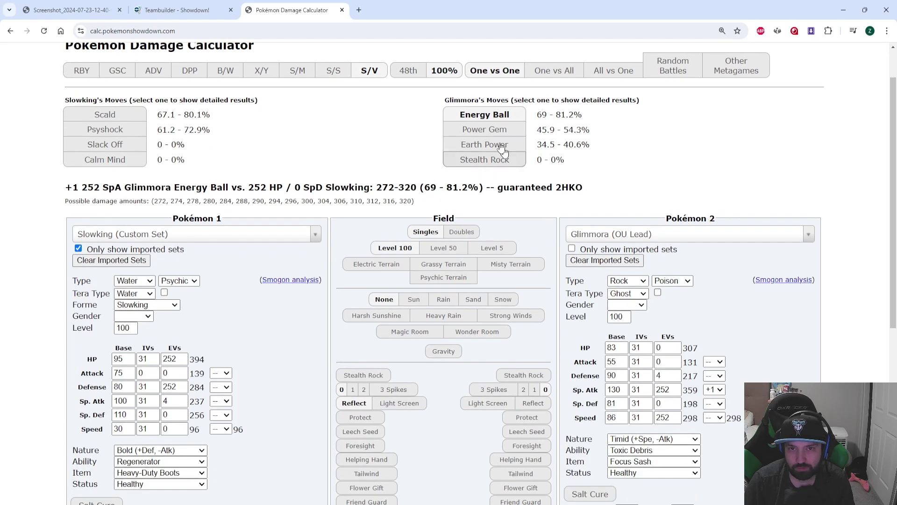
Recheck Slowking's teambuilder set and examine the detailed damage results of its Scald and Psyshock against Glimmora
{"action": "left_click", "coordinate": [101, 7]}
{"action": "left_click", "coordinate": [182, 10]}
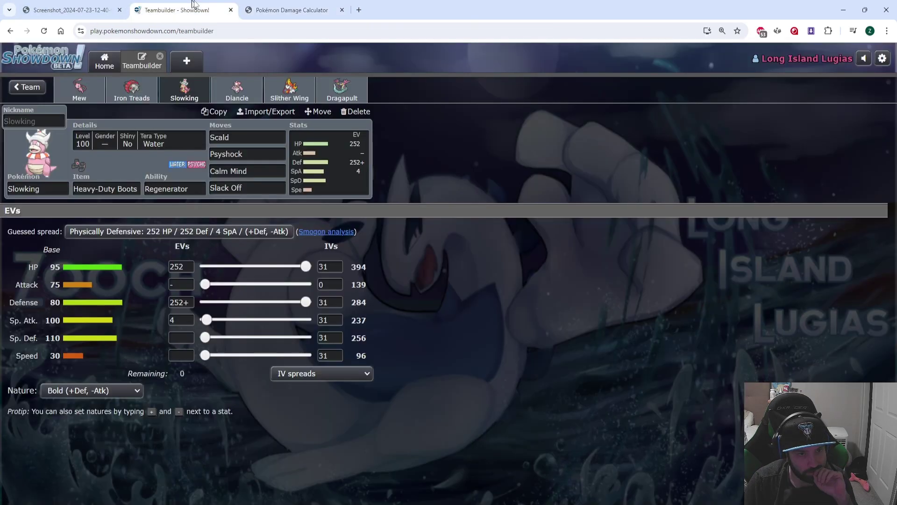
{"action": "left_click", "coordinate": [278, 6]}
{"action": "left_click", "coordinate": [119, 112]}
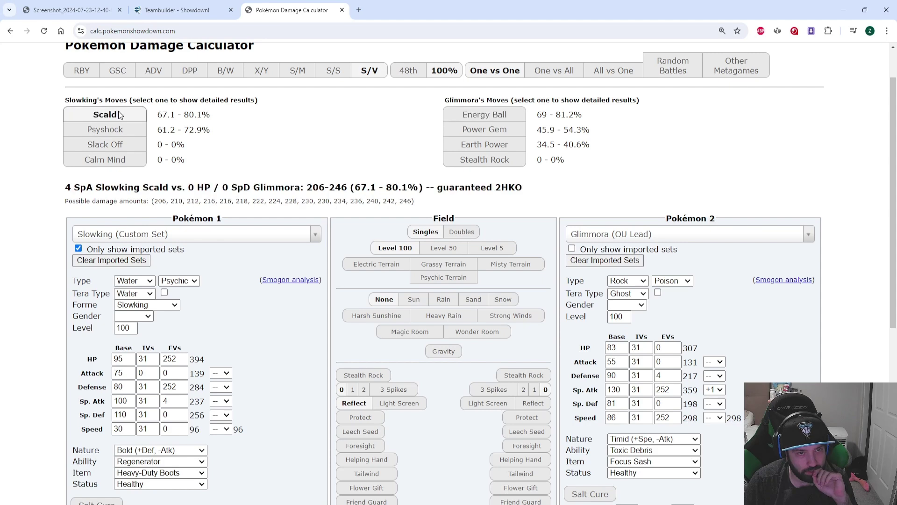
{"action": "left_click", "coordinate": [115, 123]}
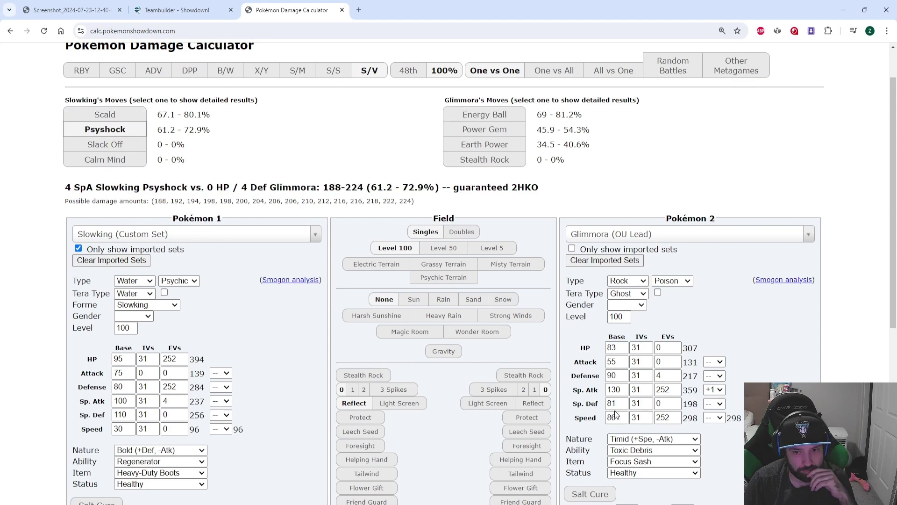
Look over the Diancie, Slither Wing and Slowking sets in the teambuilder and compare them with the opponent's roster in the matchup screenshot
{"action": "left_click", "coordinate": [112, 6]}
{"action": "left_click", "coordinate": [182, 10]}
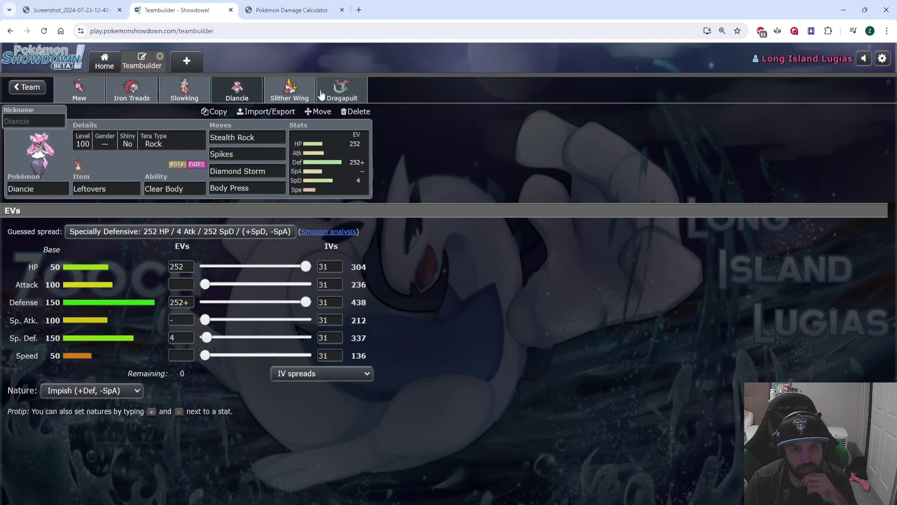
{"action": "left_click", "coordinate": [289, 91]}
{"action": "left_click", "coordinate": [185, 91]}
{"action": "left_click", "coordinate": [74, 5]}
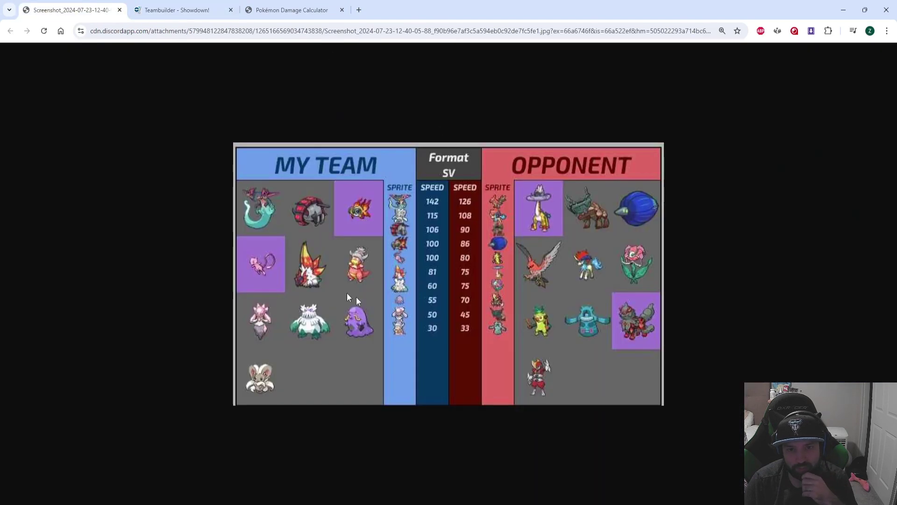